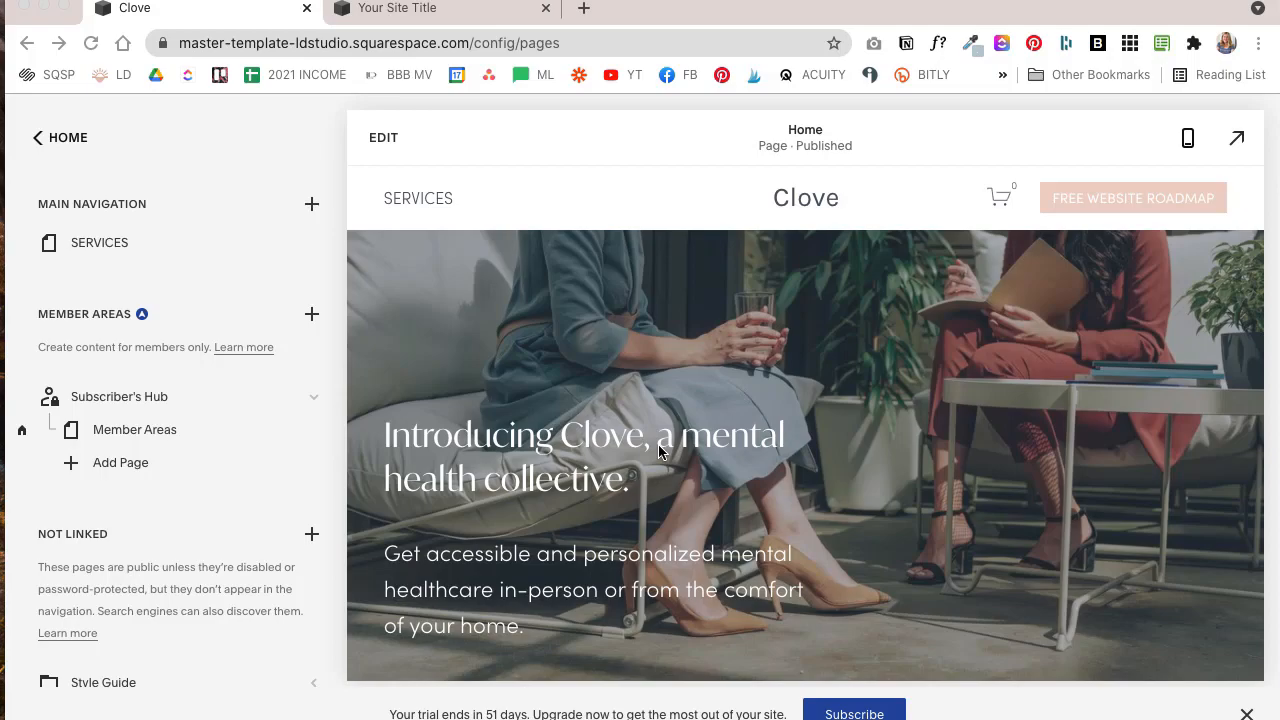
pyautogui.click(120, 462)
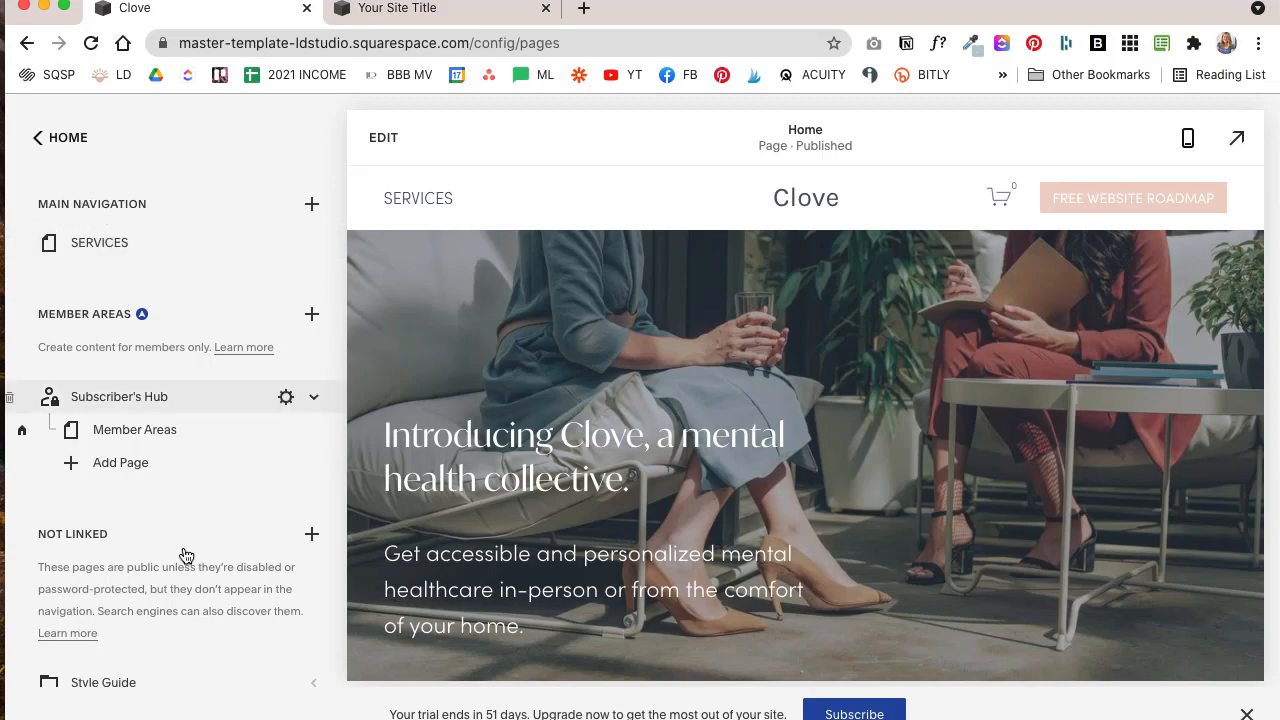
pyautogui.scroll(-1, 183, 551)
pyautogui.scroll(1, 231, 457)
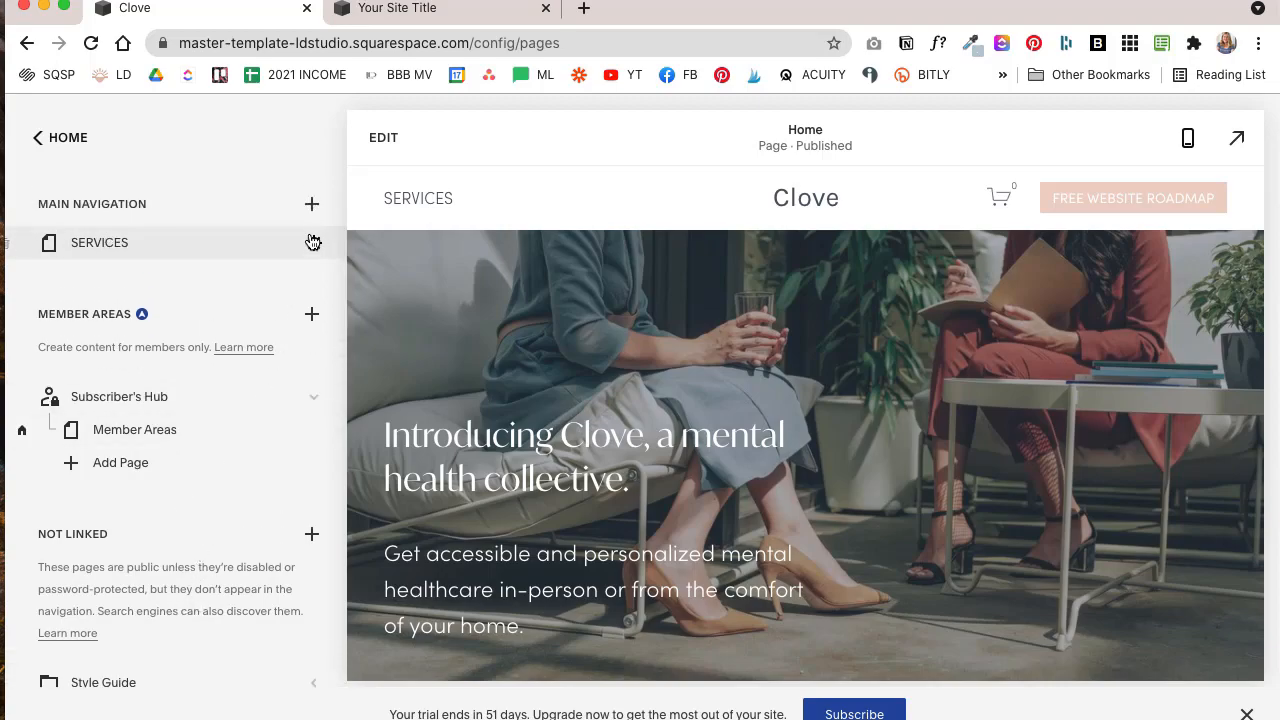
# - Add a blog page to the main navigation using the Blog 2 layout
pyautogui.click(312, 205)
pyautogui.click(258, 414)
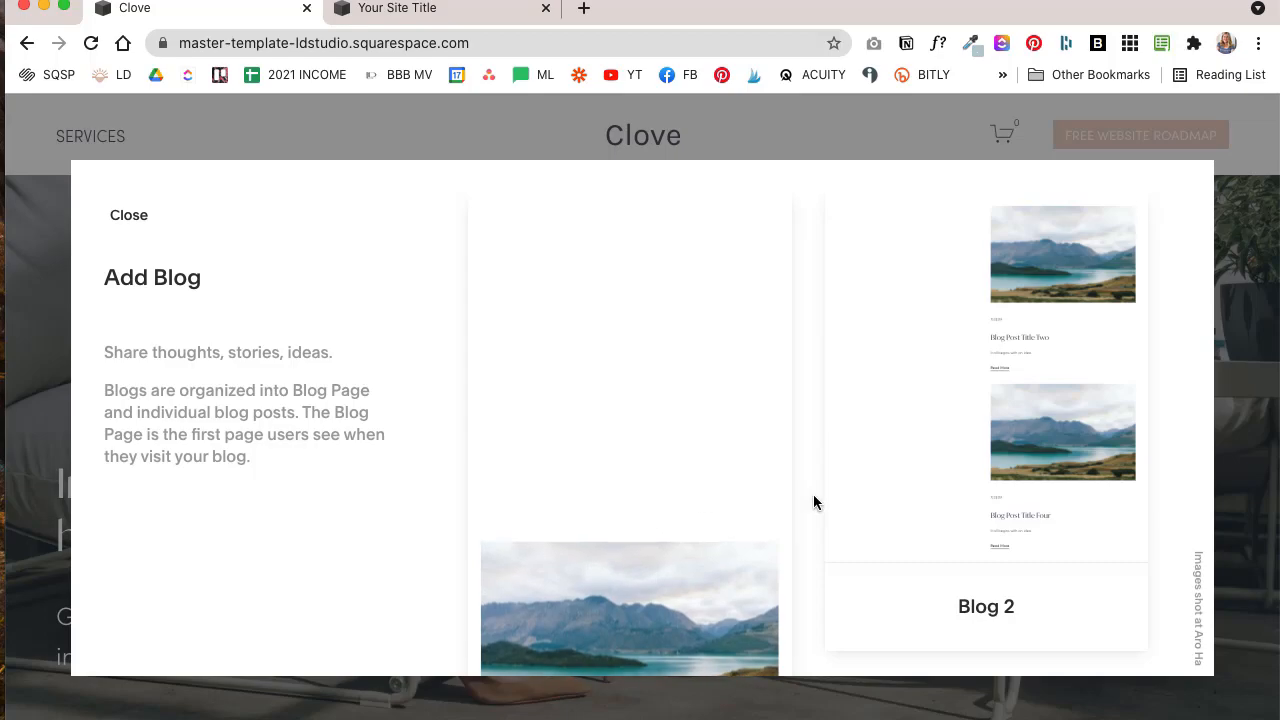
pyautogui.scroll(-2, 813, 494)
pyautogui.scroll(2, 813, 494)
pyautogui.scroll(-10, 813, 494)
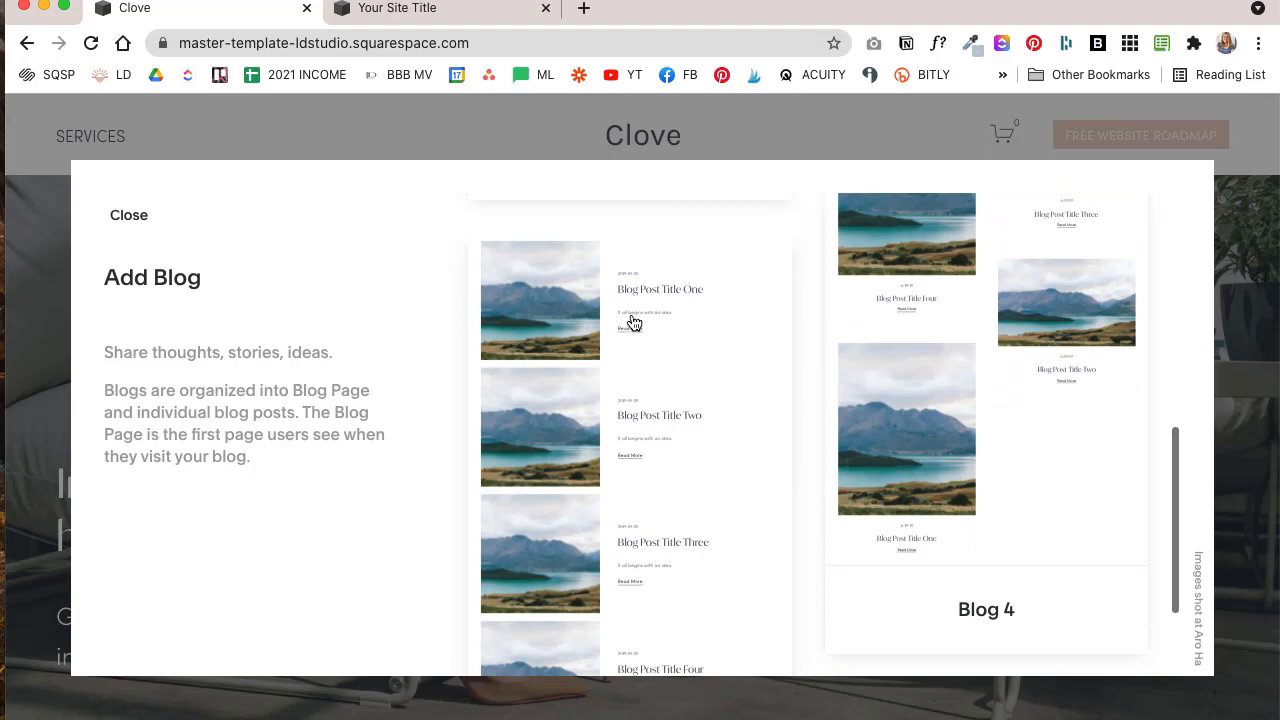
pyautogui.scroll(-3, 664, 420)
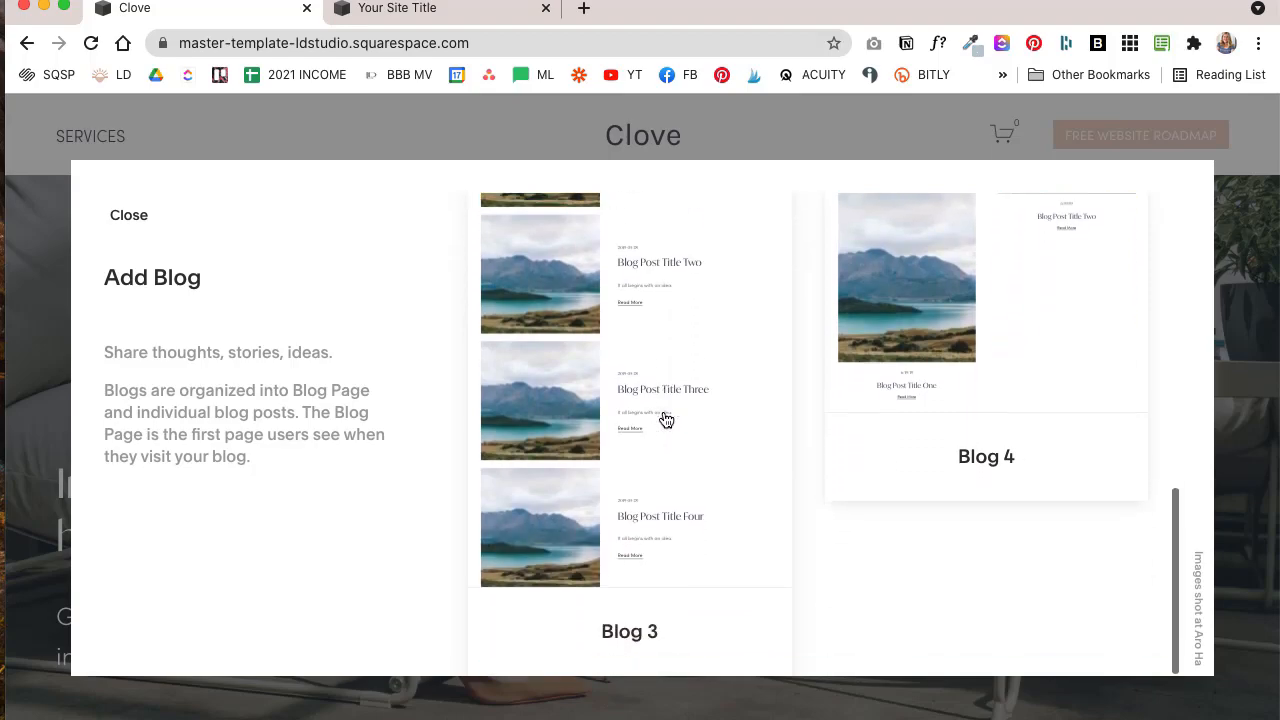
pyautogui.scroll(3, 666, 420)
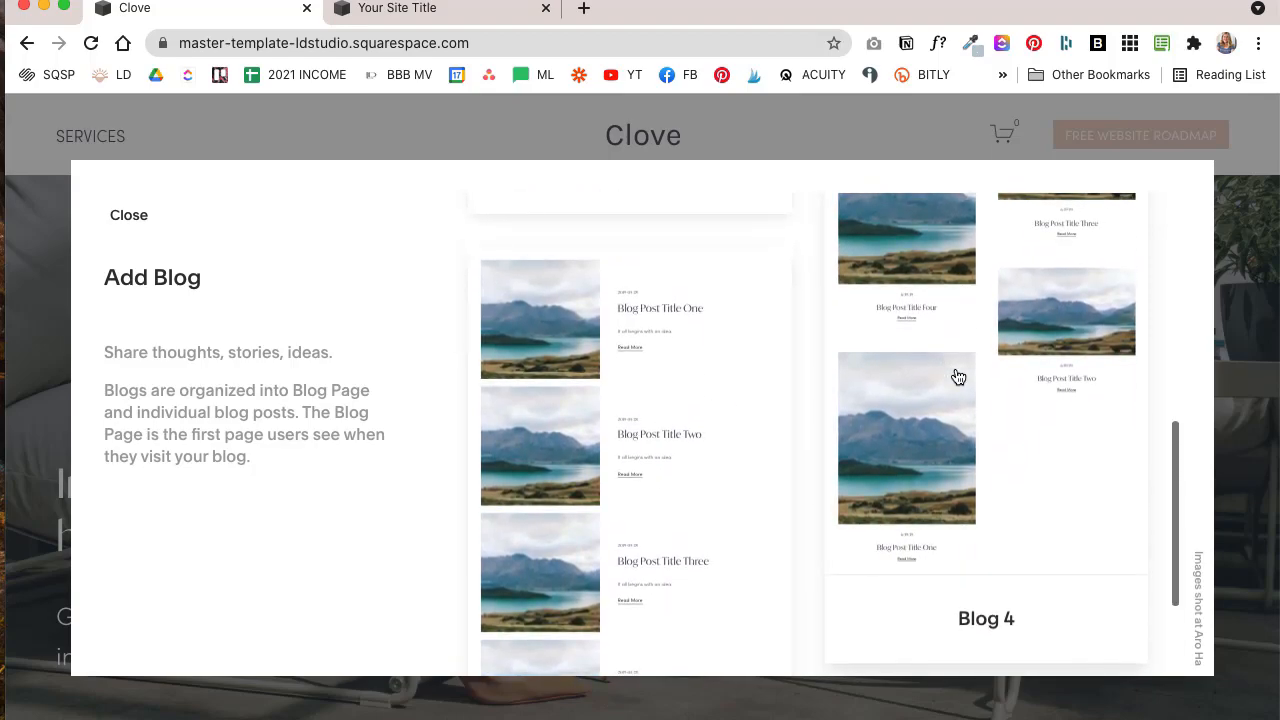
pyautogui.scroll(6, 958, 376)
pyautogui.scroll(4, 962, 446)
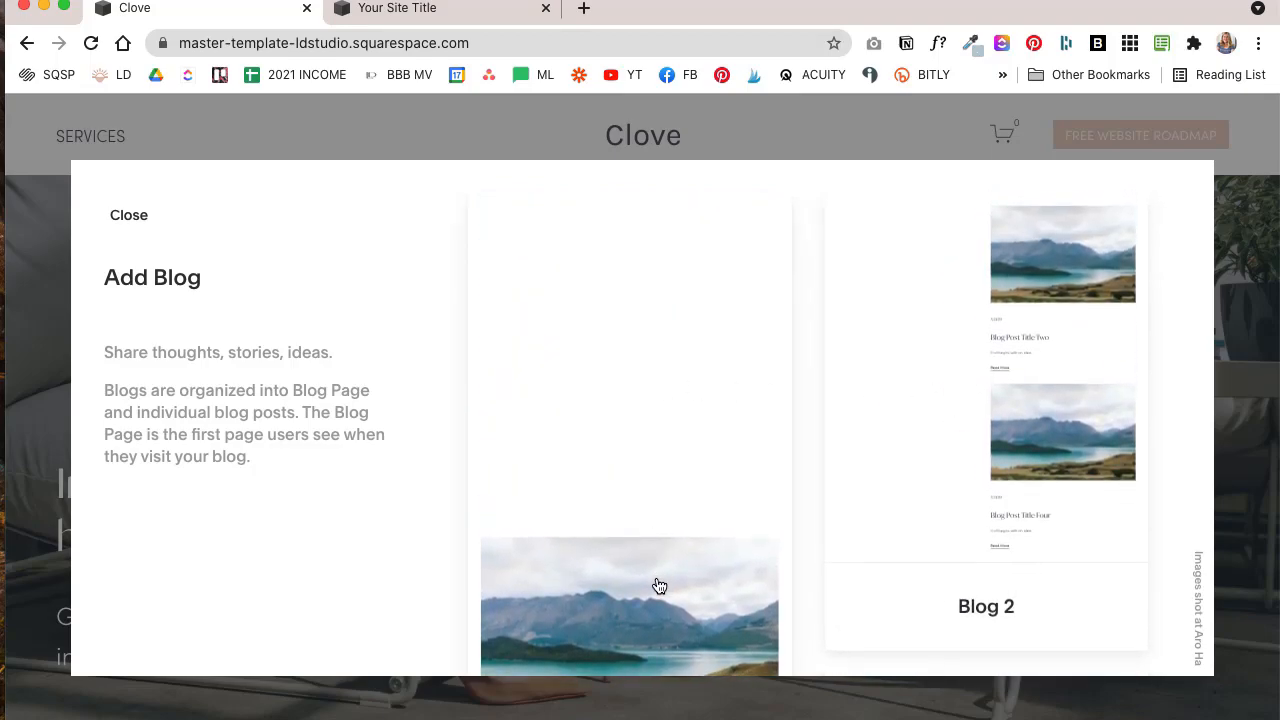
pyautogui.scroll(-3, 657, 586)
pyautogui.scroll(2, 657, 586)
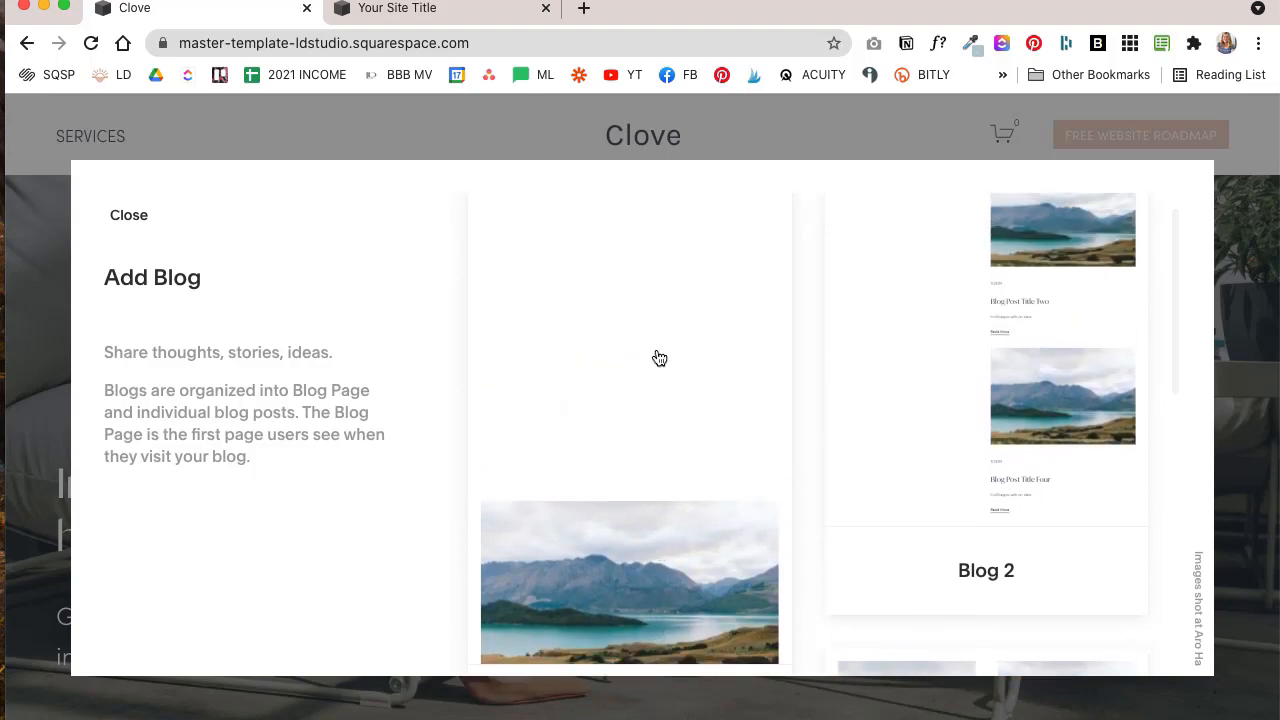
pyautogui.scroll(1, 659, 358)
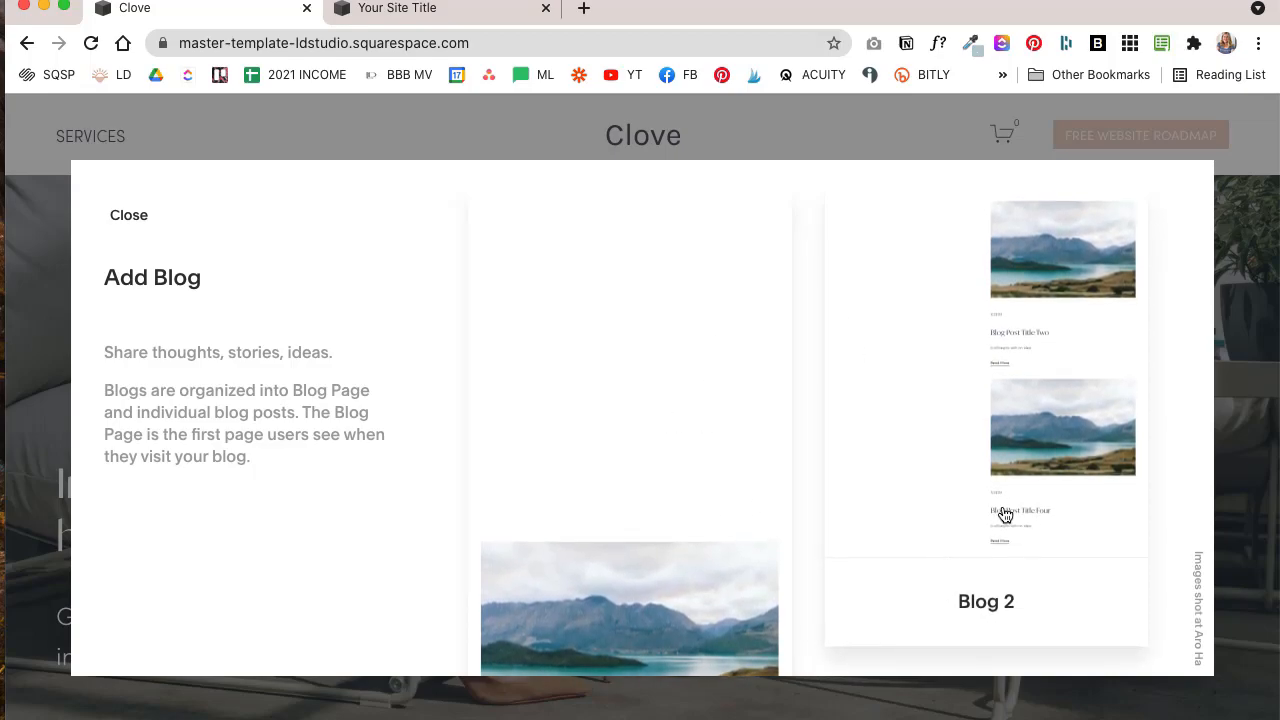
pyautogui.click(960, 428)
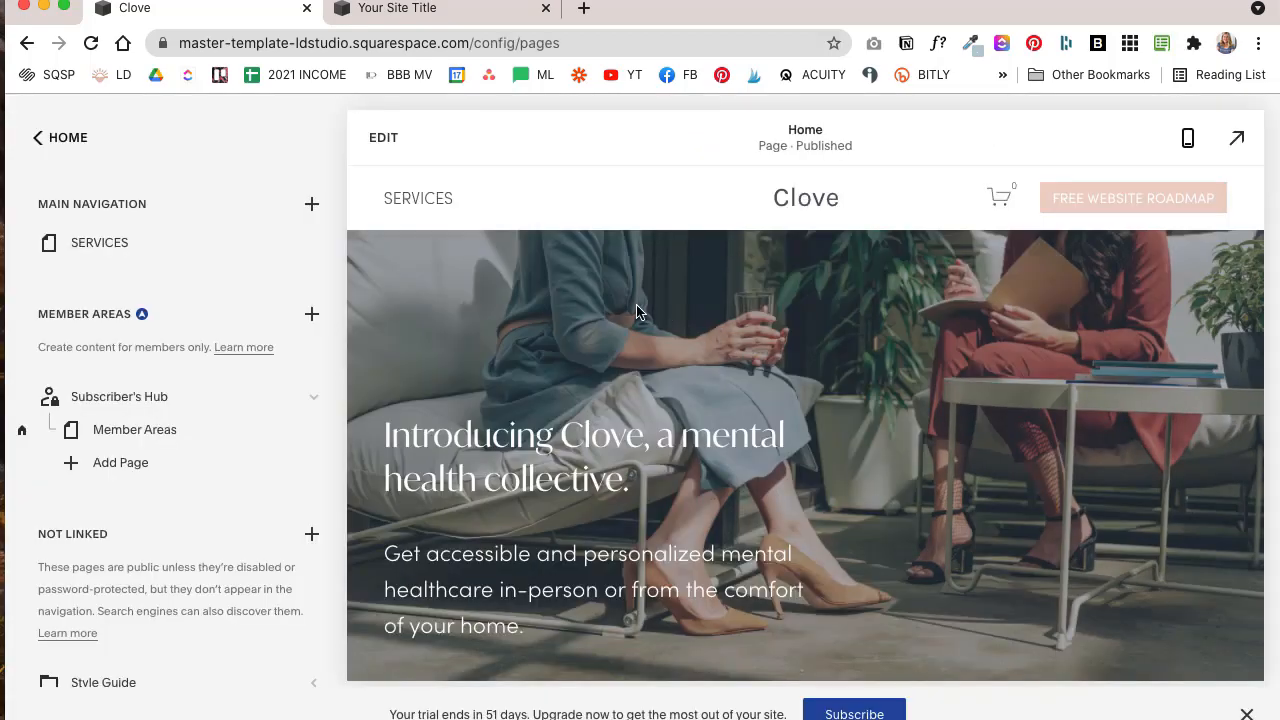
# - Rename the new blog page in the main navigation as Blog
pyautogui.click(143, 241)
pyautogui.press('BackSpace')
pyautogui.press('BackSpace')
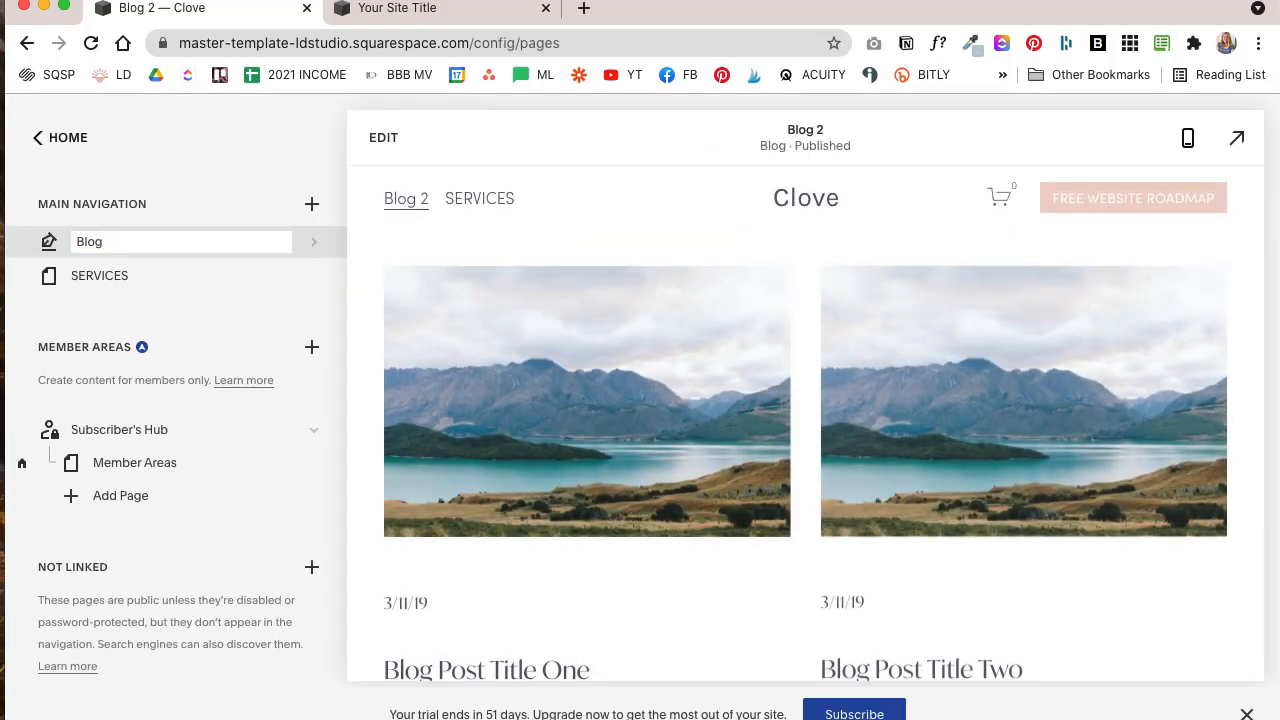
pyautogui.press('Return')
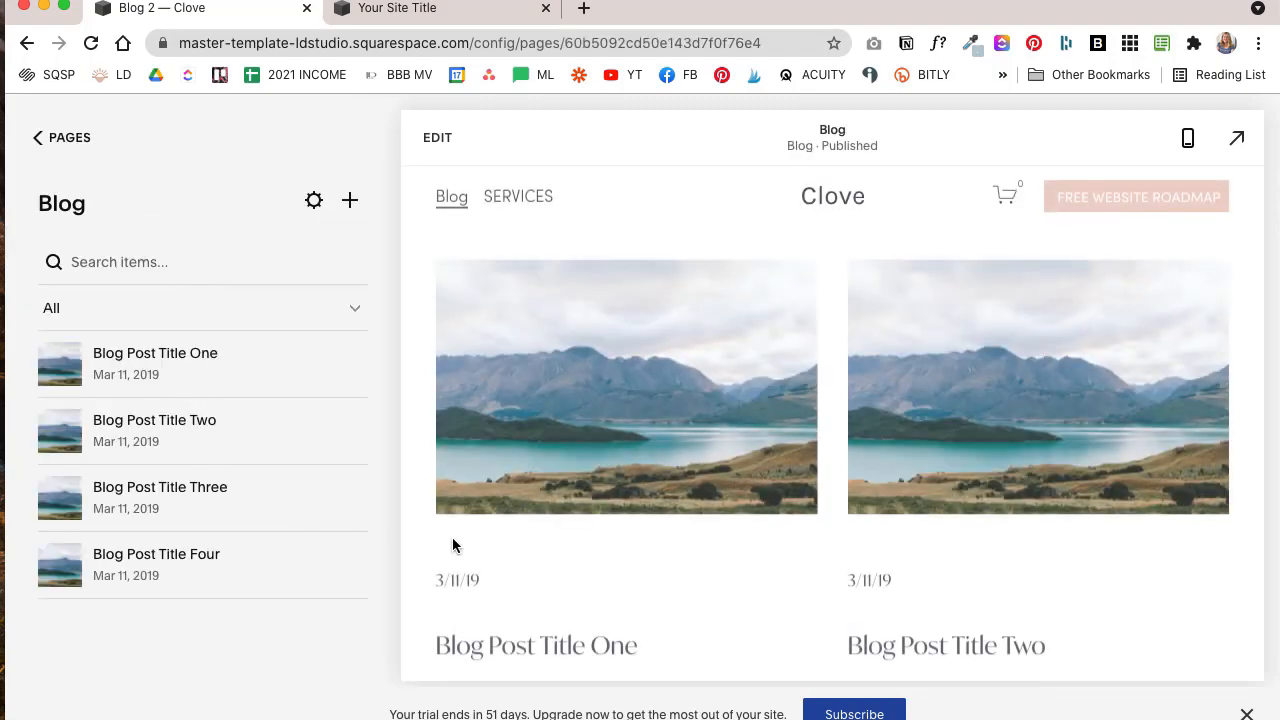
# - Look over the blog page, open its general settings and set Posts per Page to 20
pyautogui.scroll(-2, 943, 451)
pyautogui.scroll(-7, 944, 455)
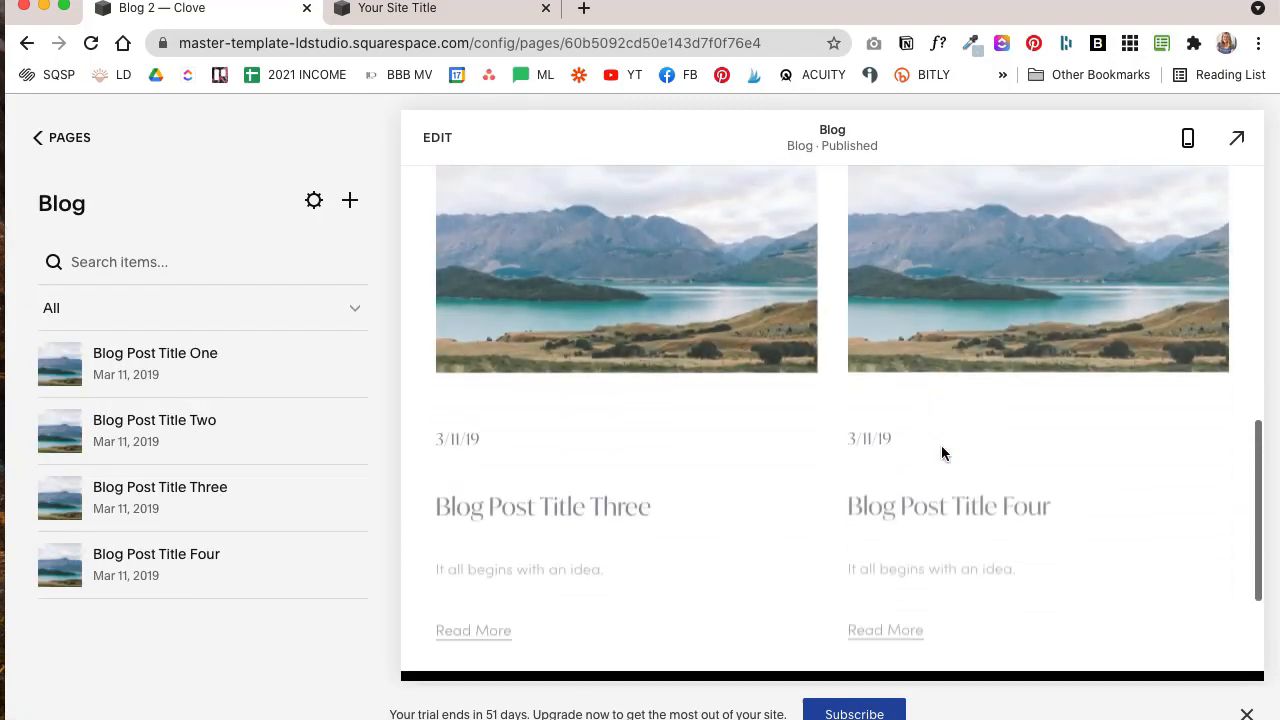
pyautogui.scroll(5, 941, 453)
pyautogui.scroll(3, 941, 451)
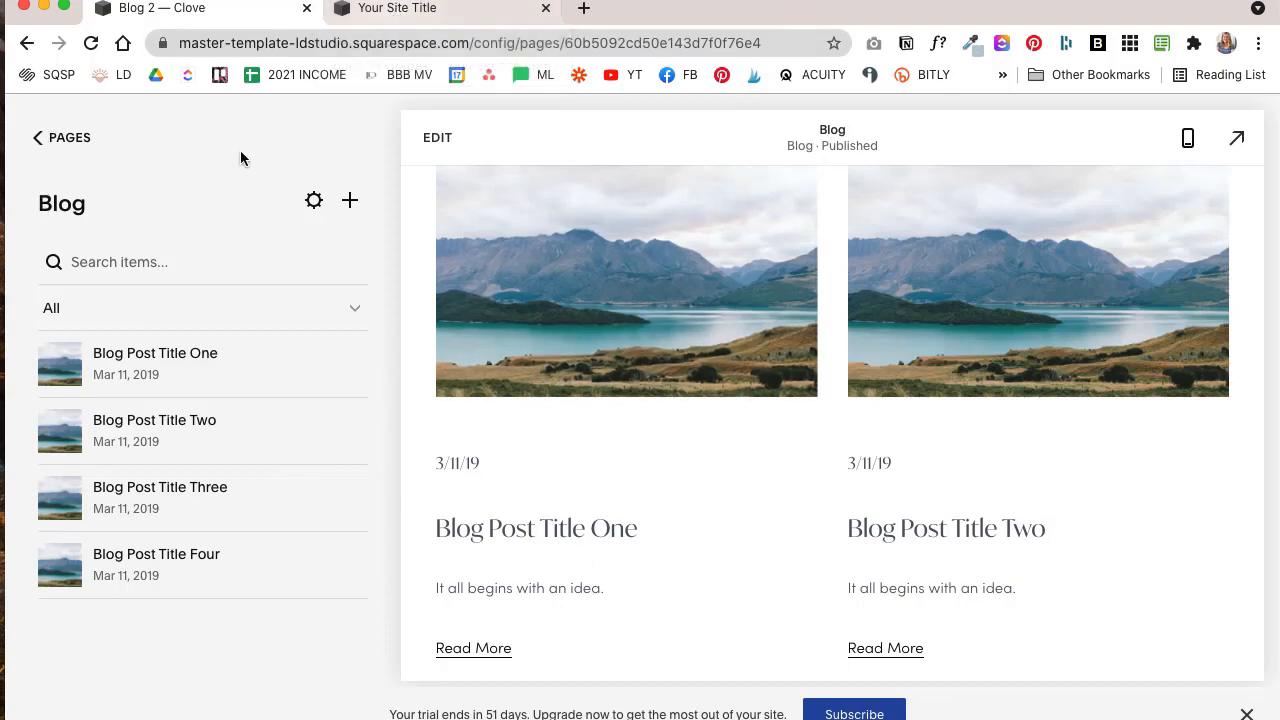
pyautogui.click(314, 203)
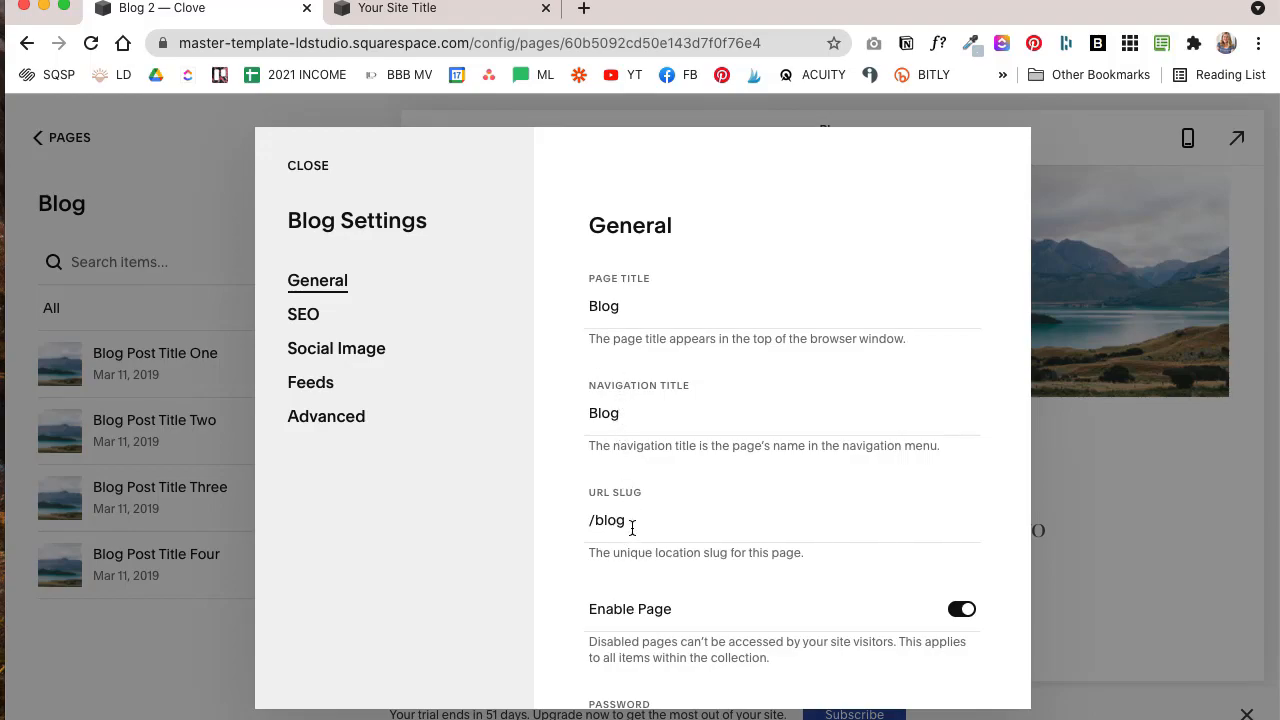
pyautogui.scroll(-5, 632, 528)
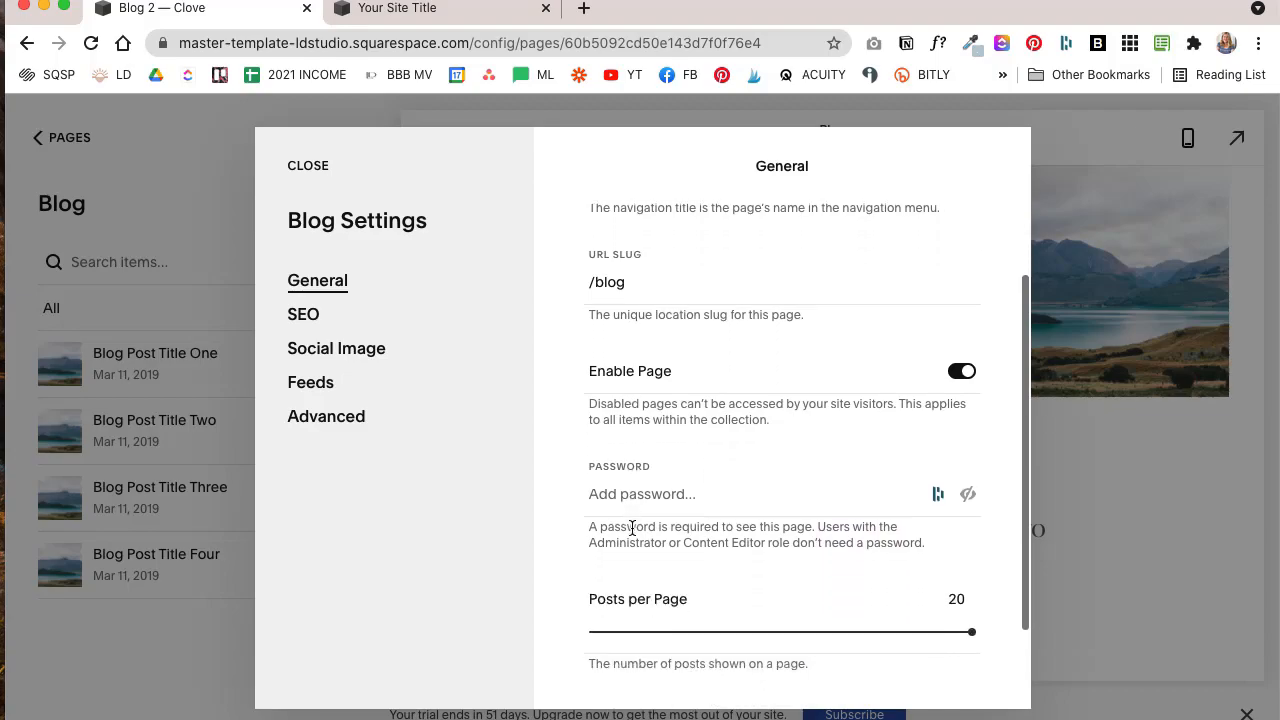
pyautogui.scroll(-3, 831, 515)
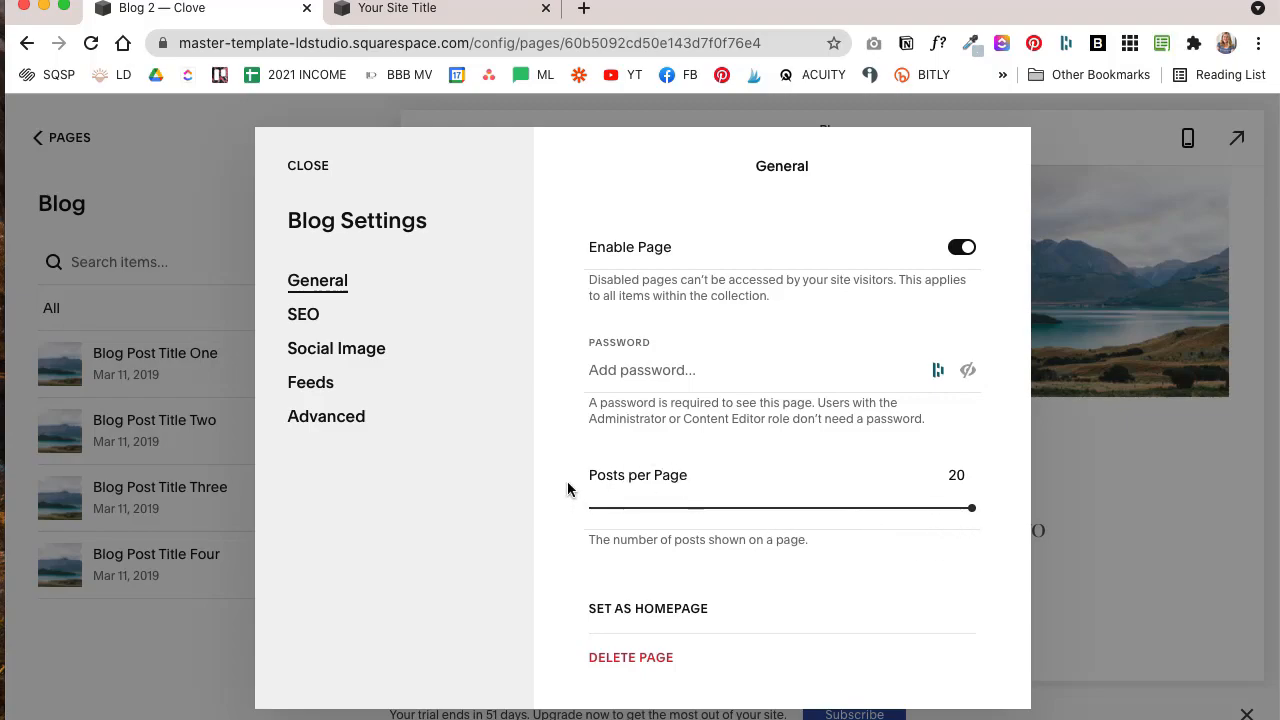
pyautogui.moveTo(969, 507); pyautogui.dragTo(994, 514)
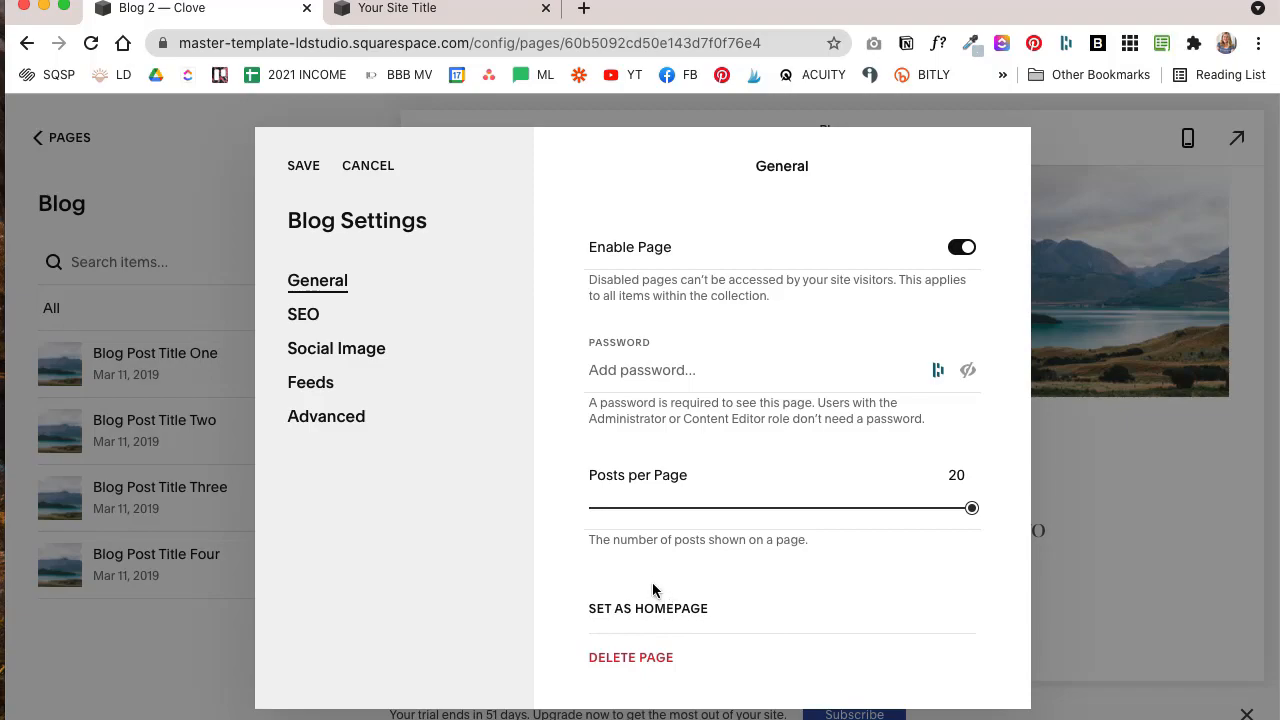
# - Set the blog page's SEO title to Blog and review its options for hiding pages from search results
pyautogui.click(309, 322)
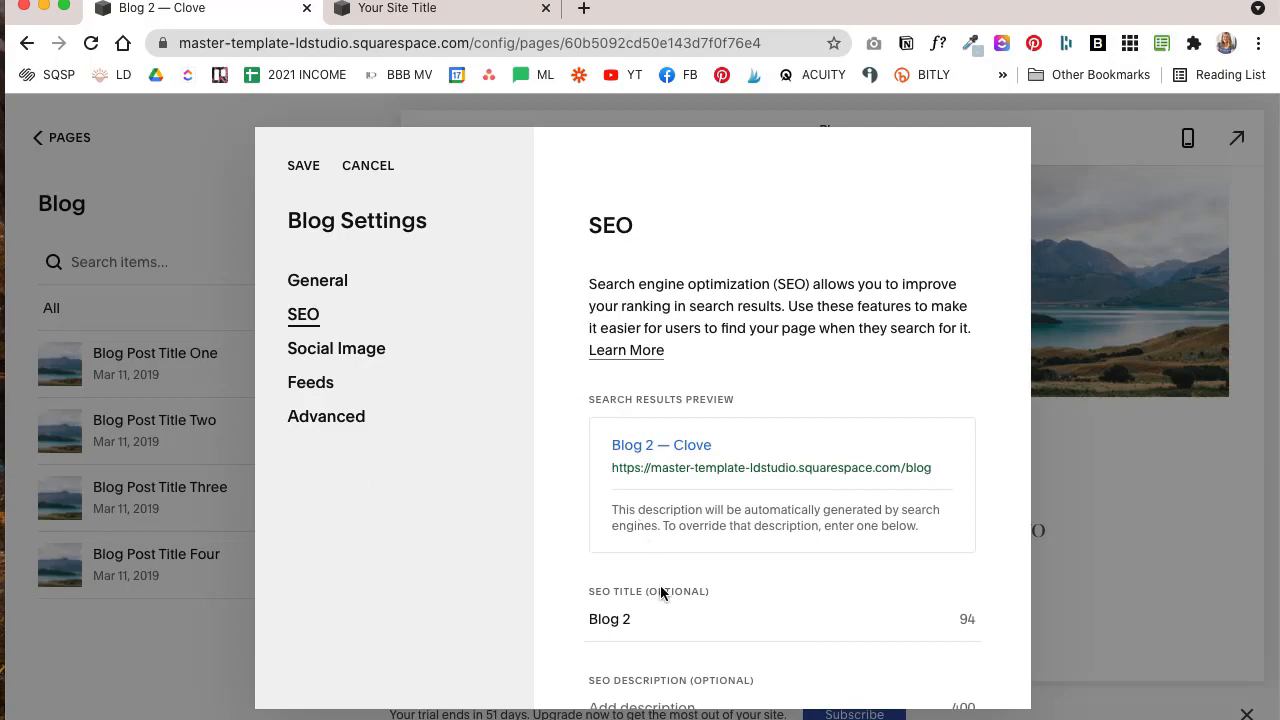
pyautogui.scroll(-5, 660, 591)
pyautogui.click(640, 384)
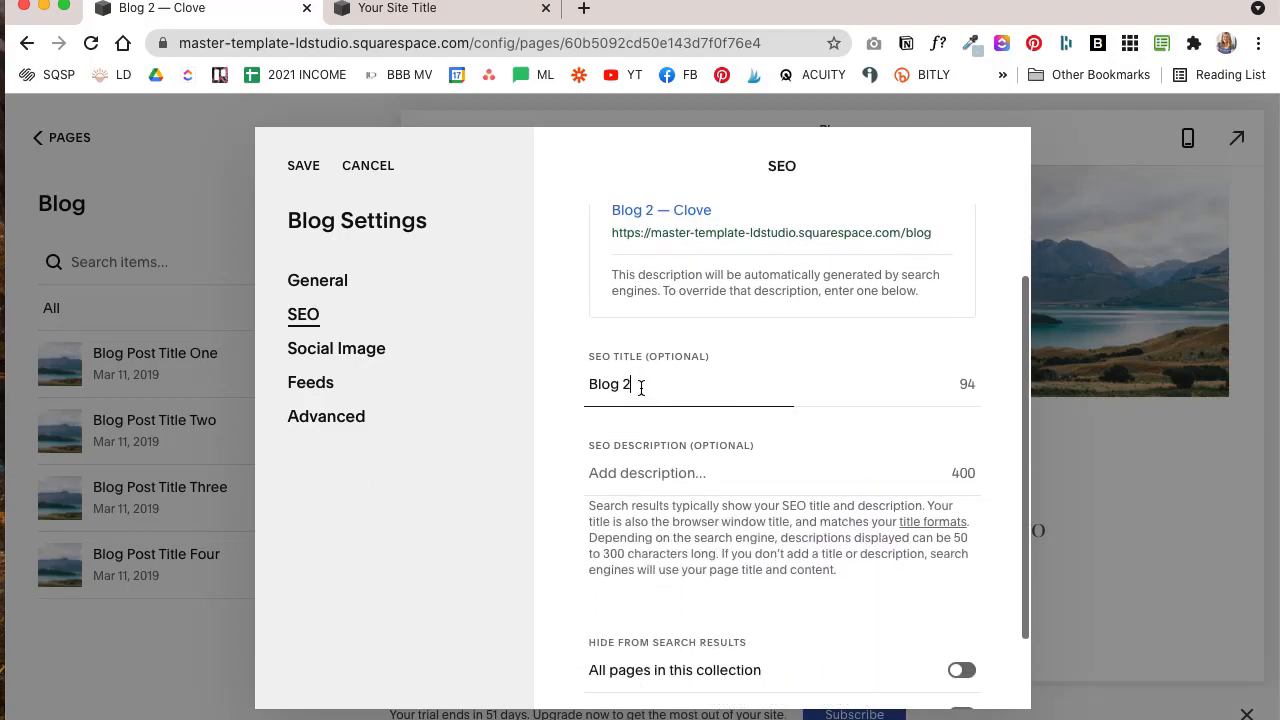
pyautogui.press('BackSpace')
pyautogui.press('BackSpace')
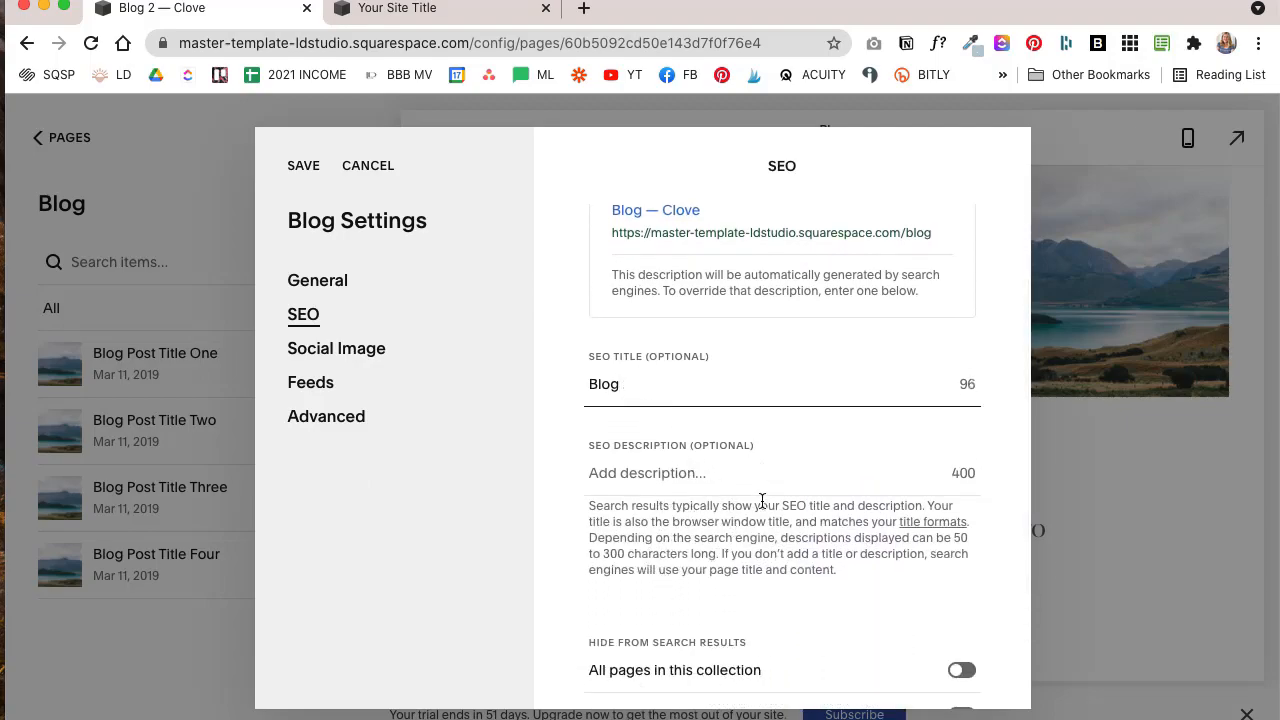
pyautogui.scroll(-2, 762, 500)
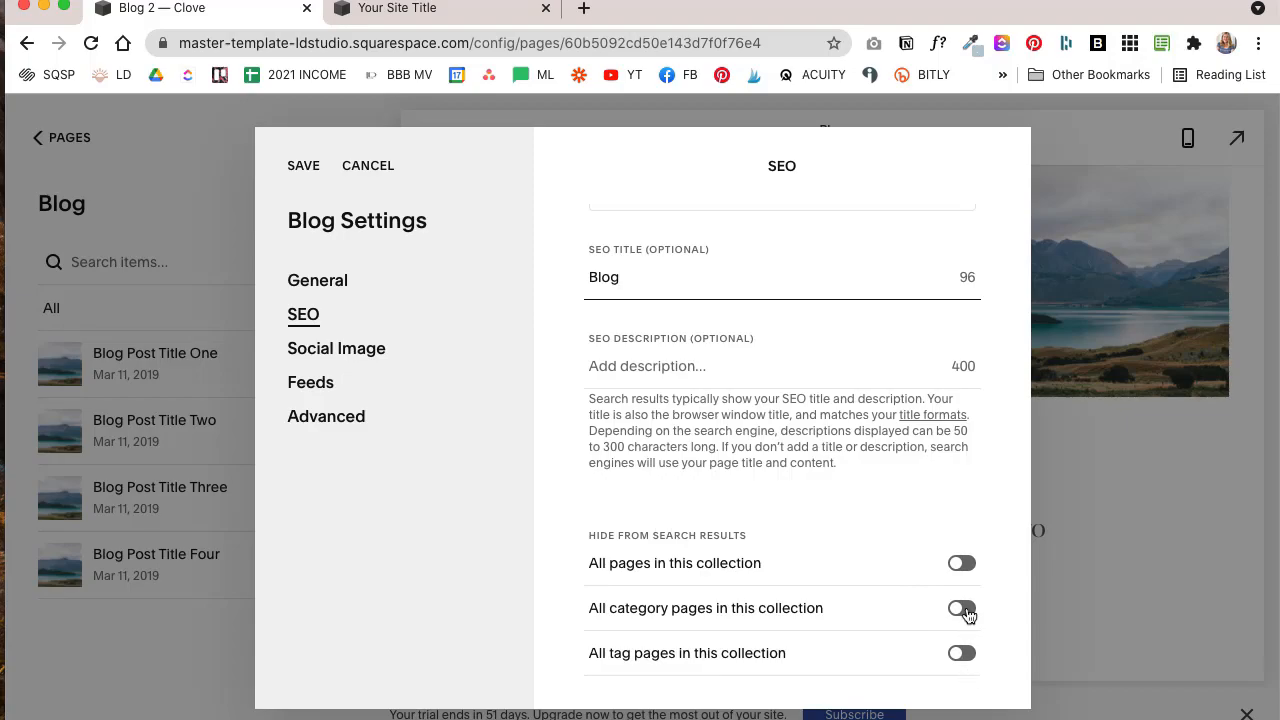
# - Examine the blog's social sharing image settings and its feed options, including Replace Feed
pyautogui.click(372, 350)
pyautogui.scroll(-3, 746, 526)
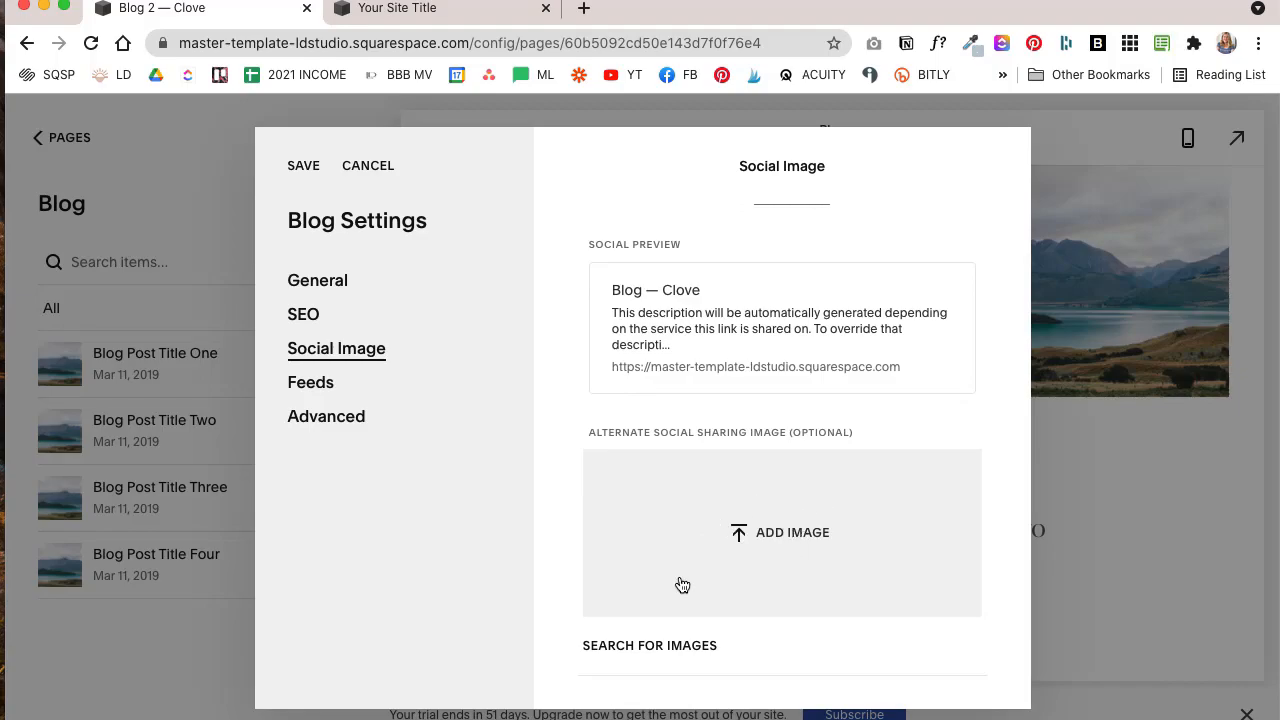
pyautogui.click(322, 385)
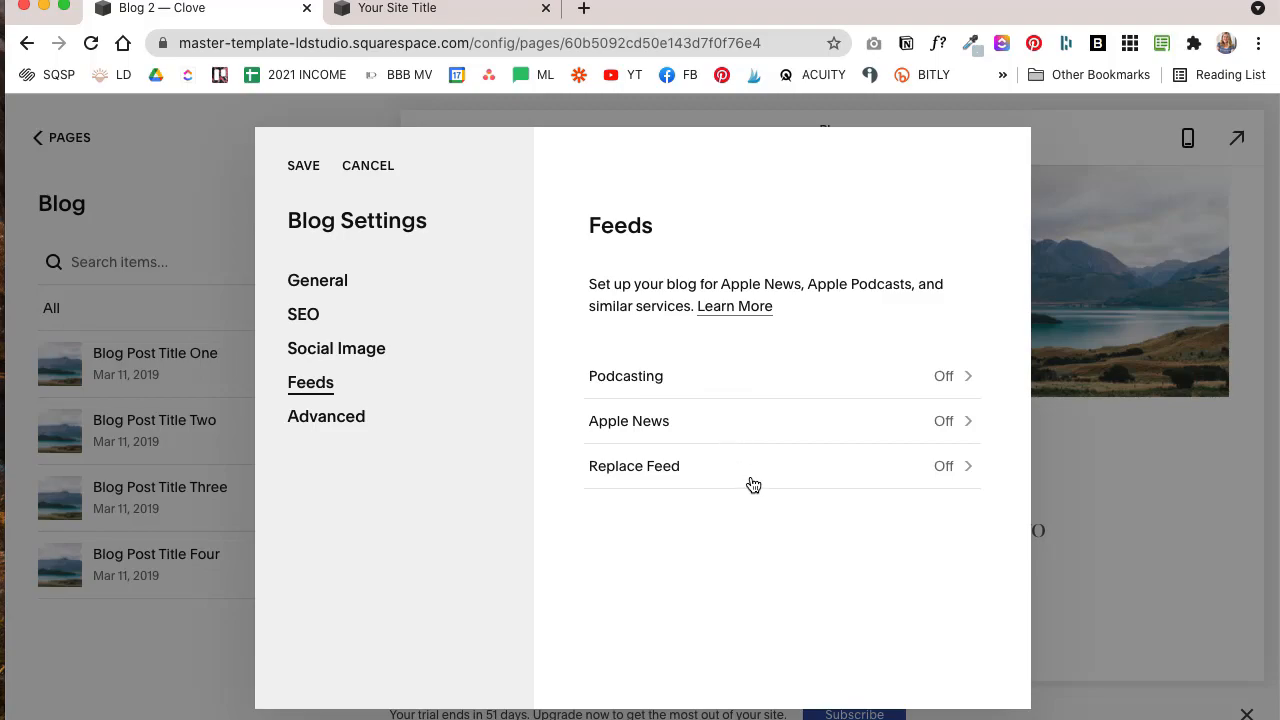
pyautogui.click(955, 469)
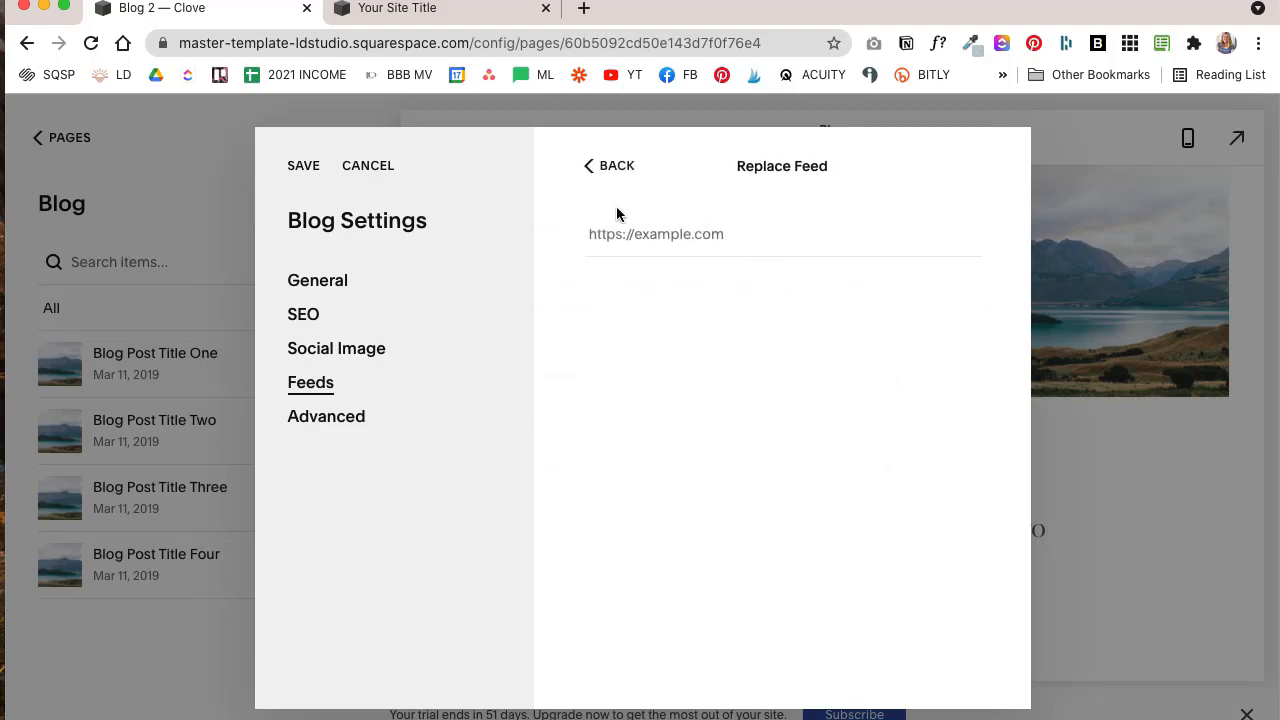
pyautogui.click(590, 166)
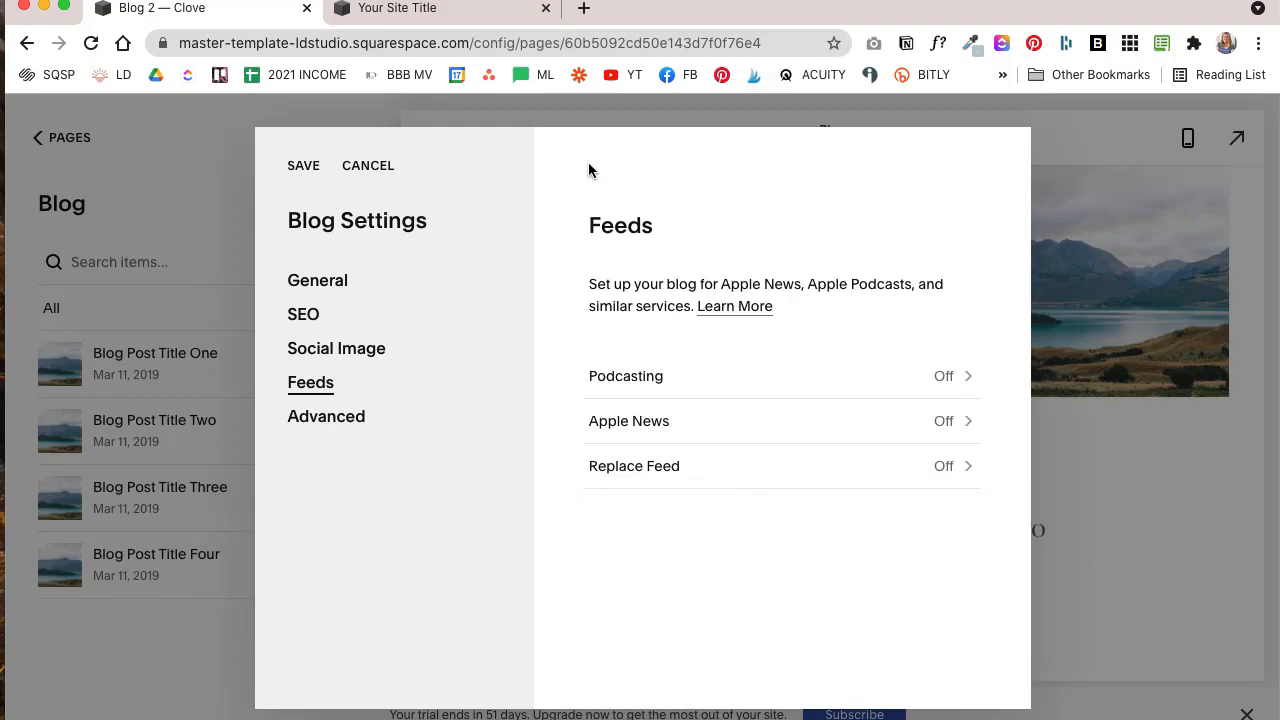
# - Review the page header and post blog item code injection options, and save the blog settings
pyautogui.click(330, 417)
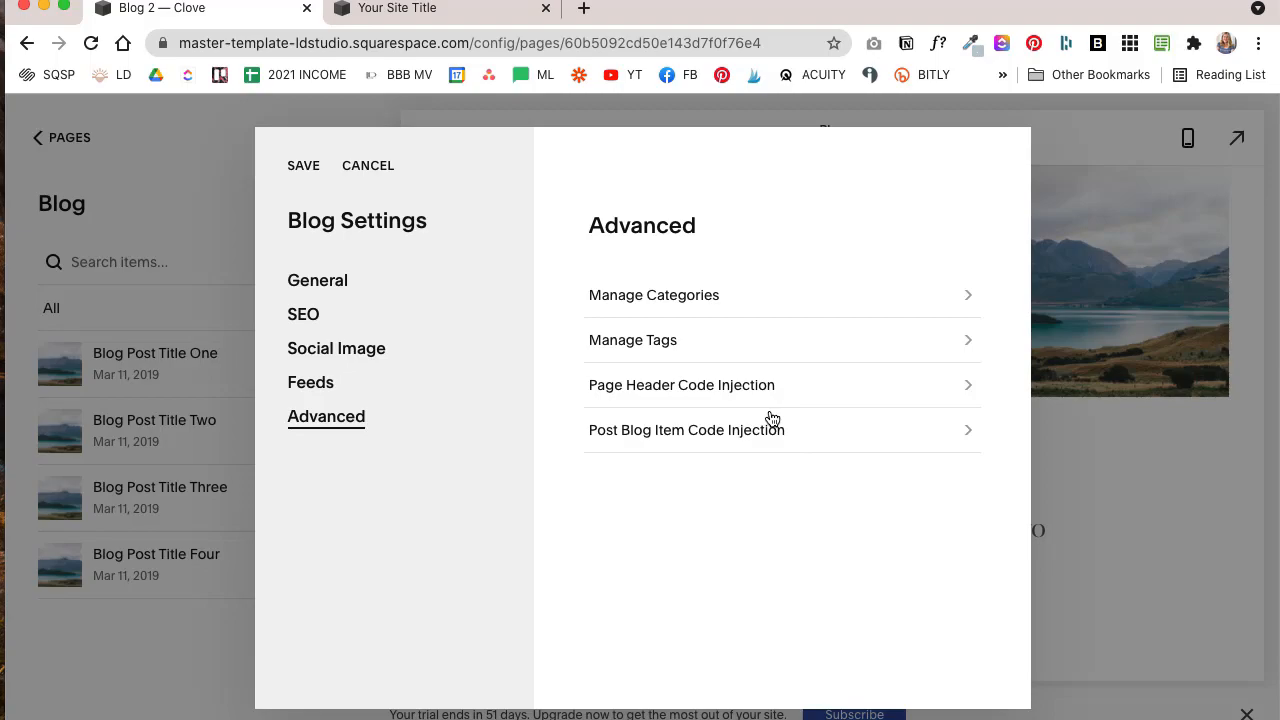
pyautogui.click(834, 398)
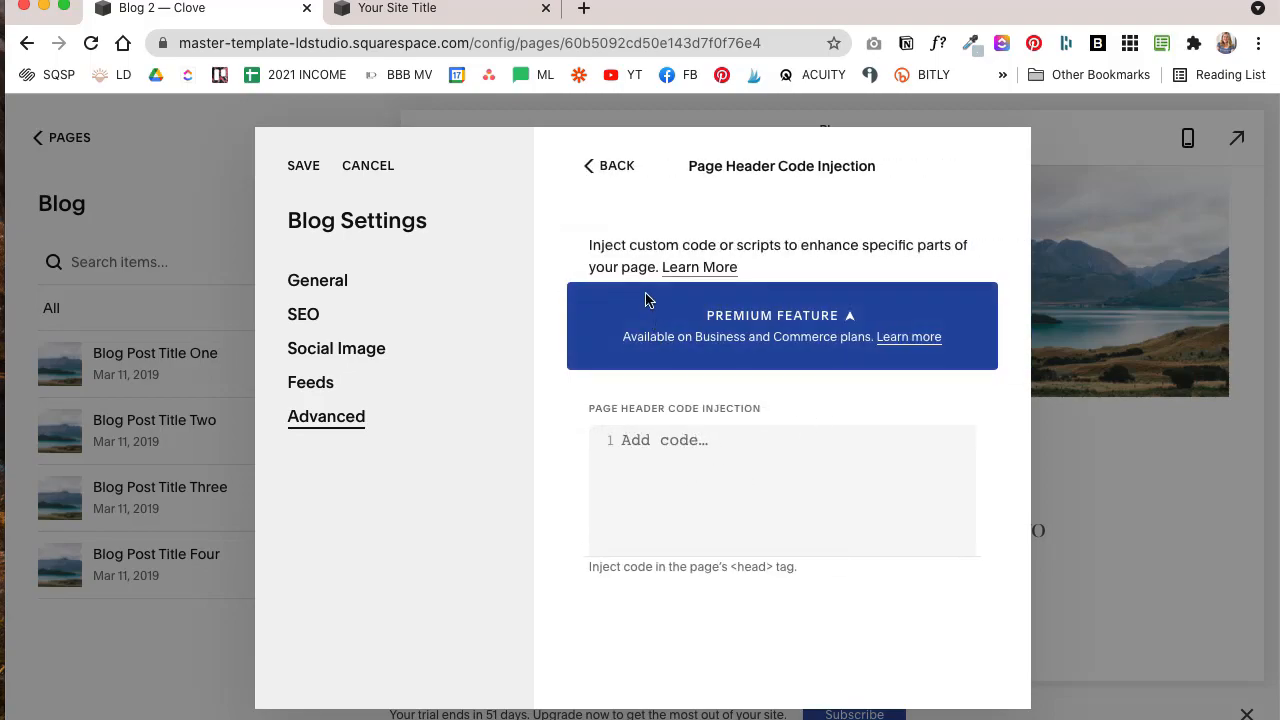
pyautogui.click(587, 165)
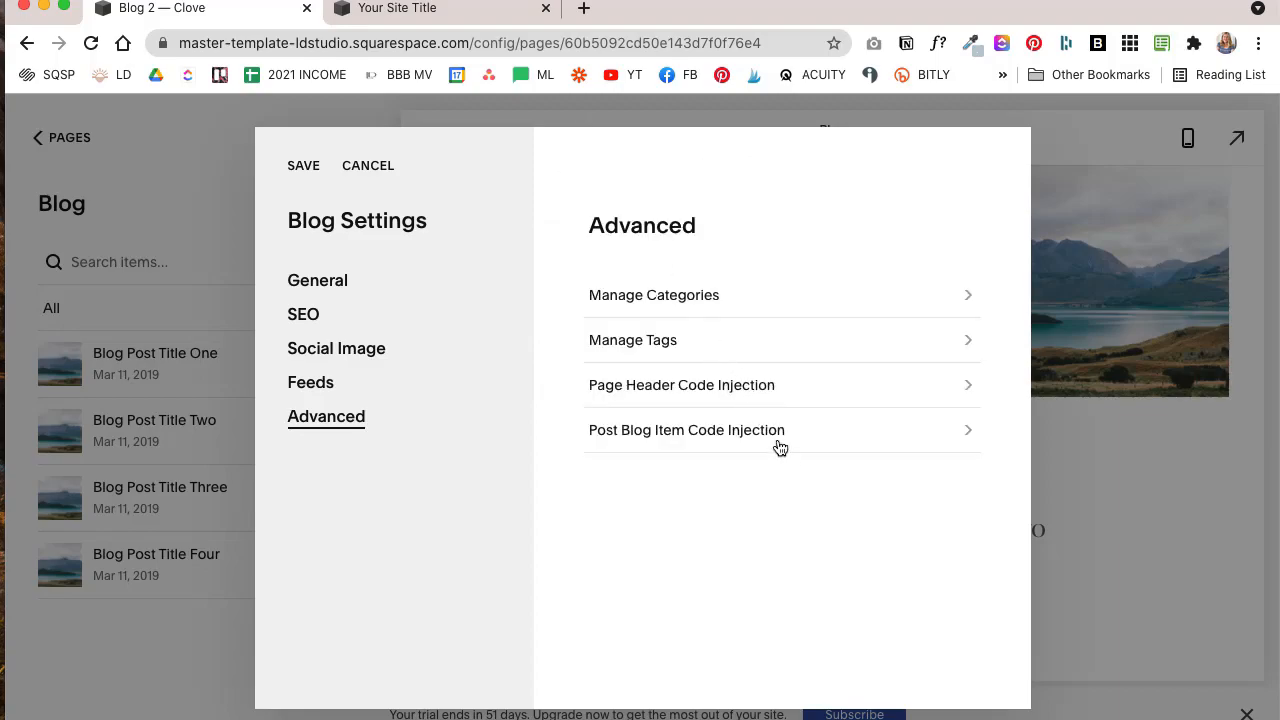
pyautogui.click(851, 438)
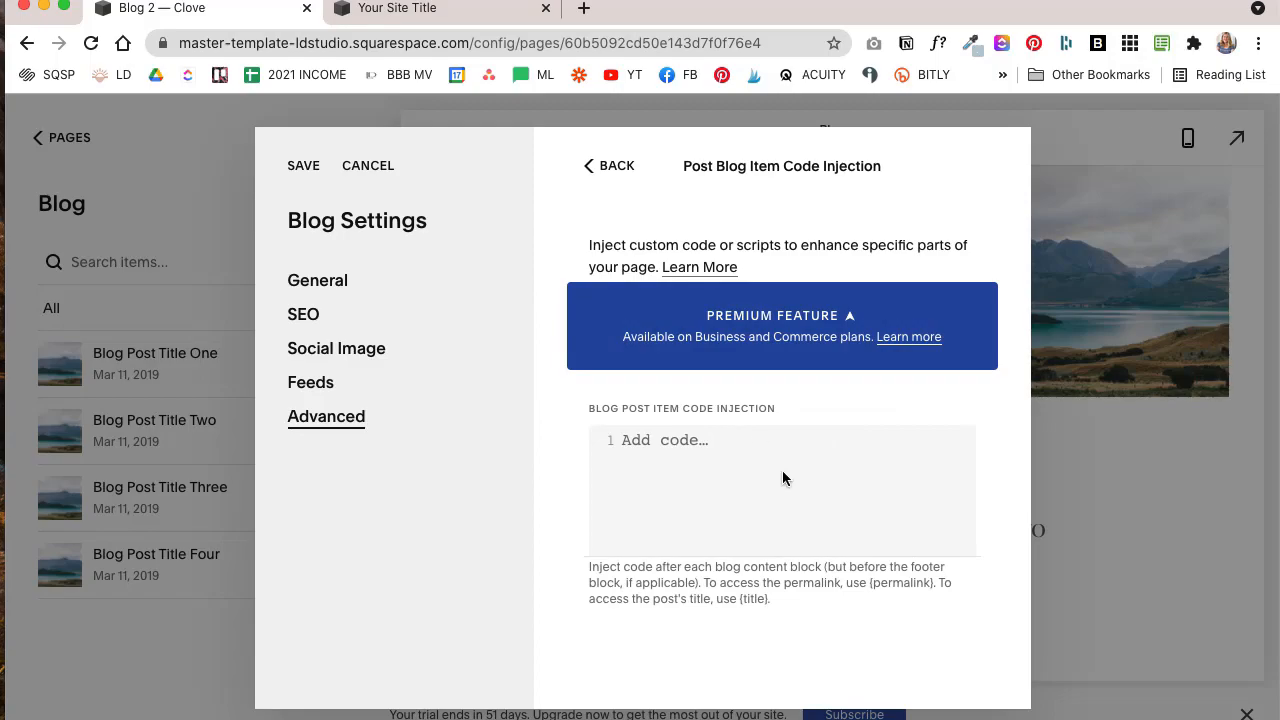
pyautogui.click(602, 166)
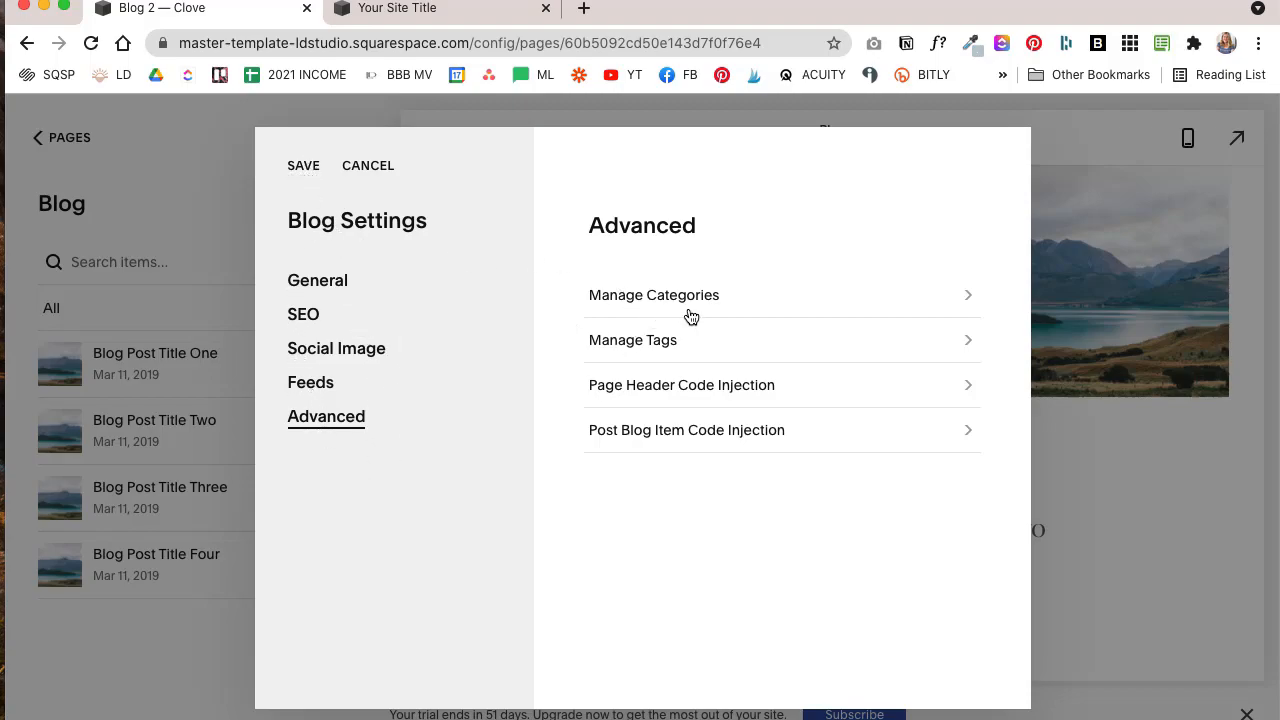
pyautogui.click(305, 178)
# - Switch to the Your Site Title website and examine its primary, secondary, footer and not-linked page navigation
pyautogui.click(446, 10)
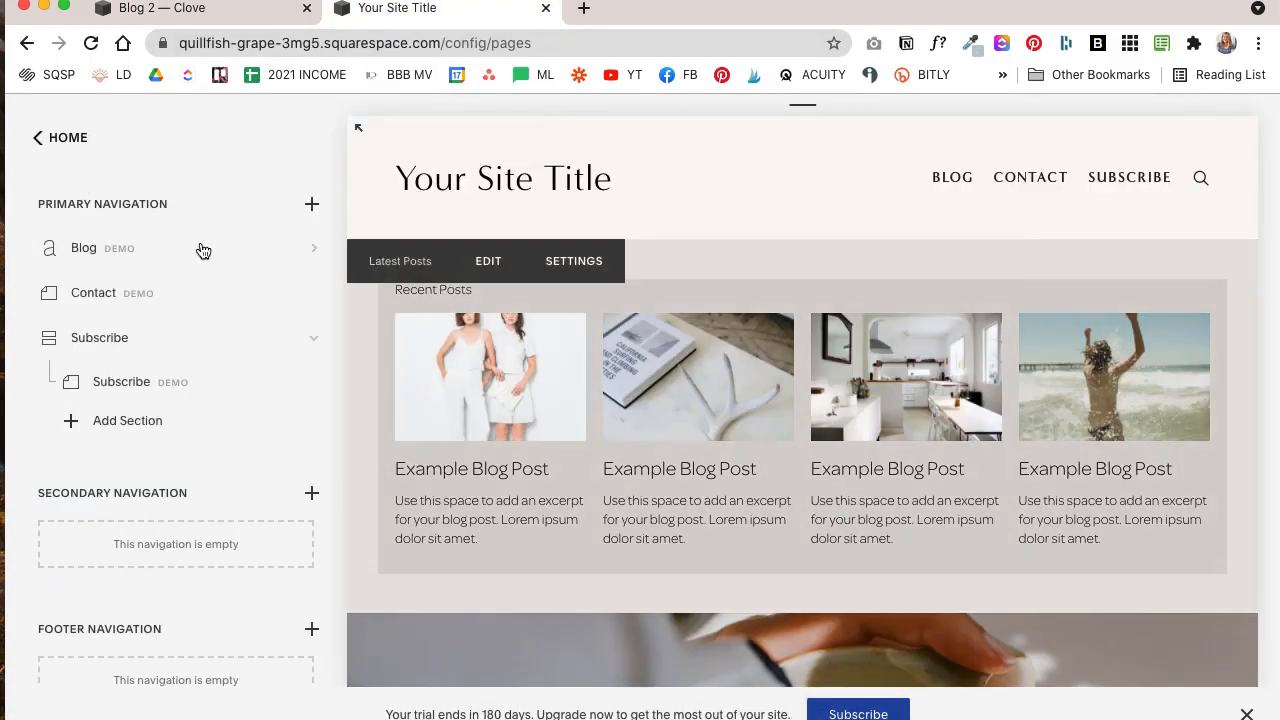
pyautogui.scroll(-1, 76, 520)
pyautogui.scroll(1, 76, 520)
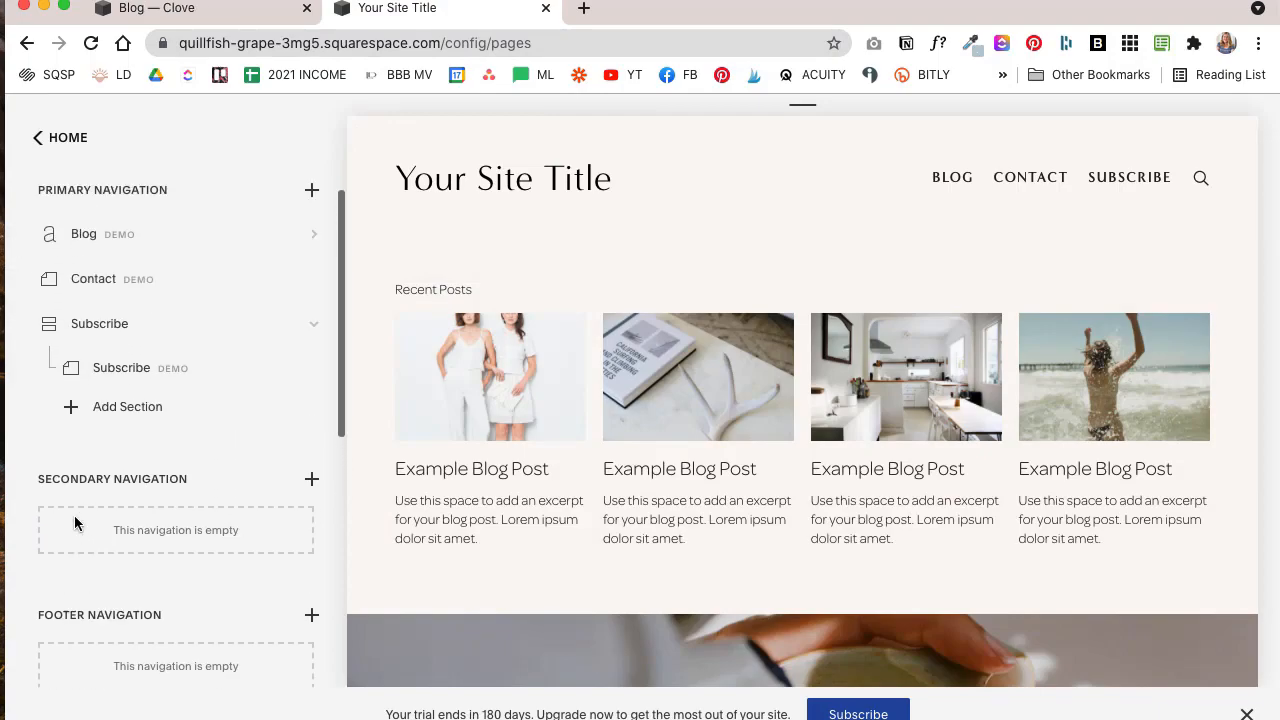
pyautogui.scroll(-8, 177, 570)
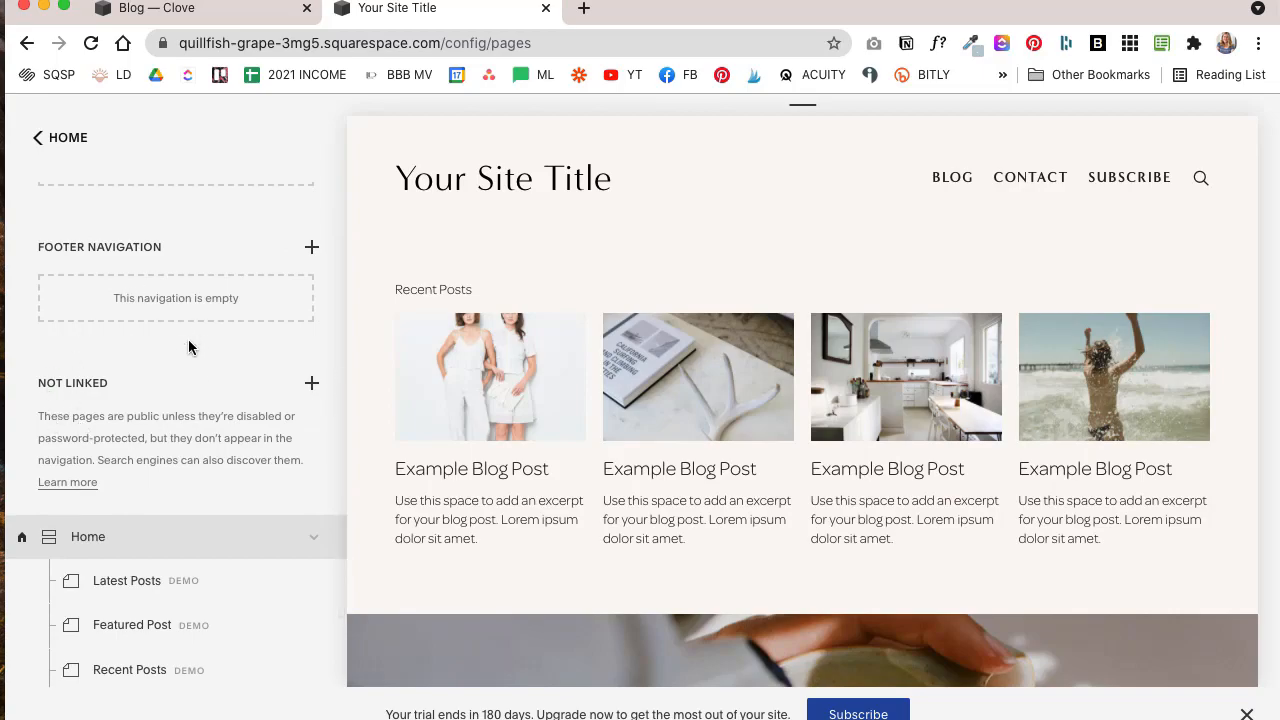
pyautogui.scroll(6, 163, 403)
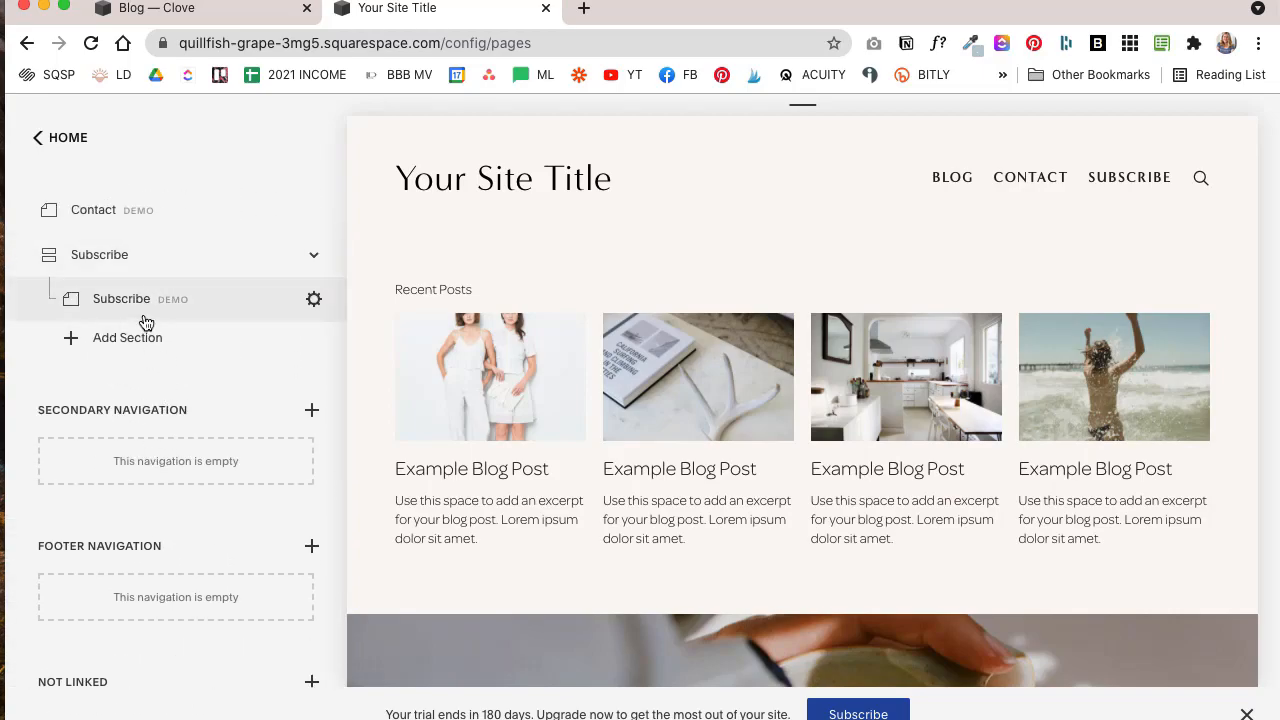
# - Examine the not-linked Home index page and its sections, and compare the primary, secondary and footer navigation areas
pyautogui.scroll(-8, 157, 444)
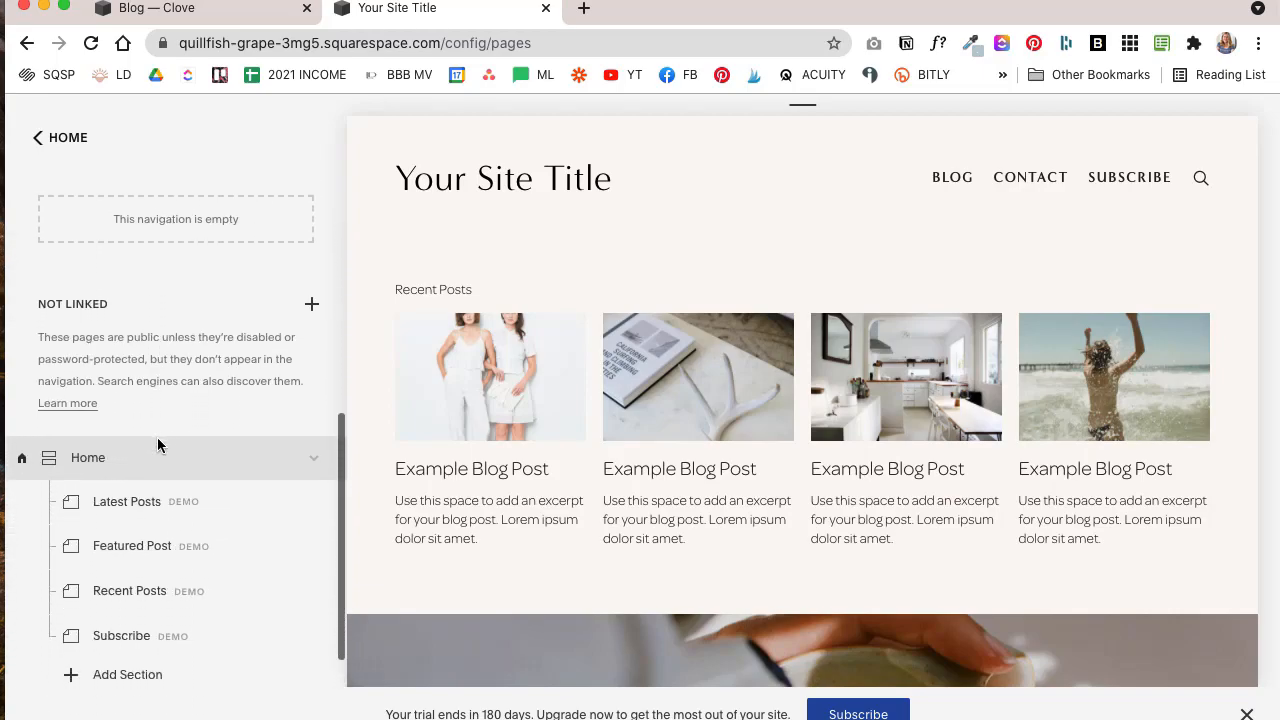
pyautogui.scroll(3, 157, 445)
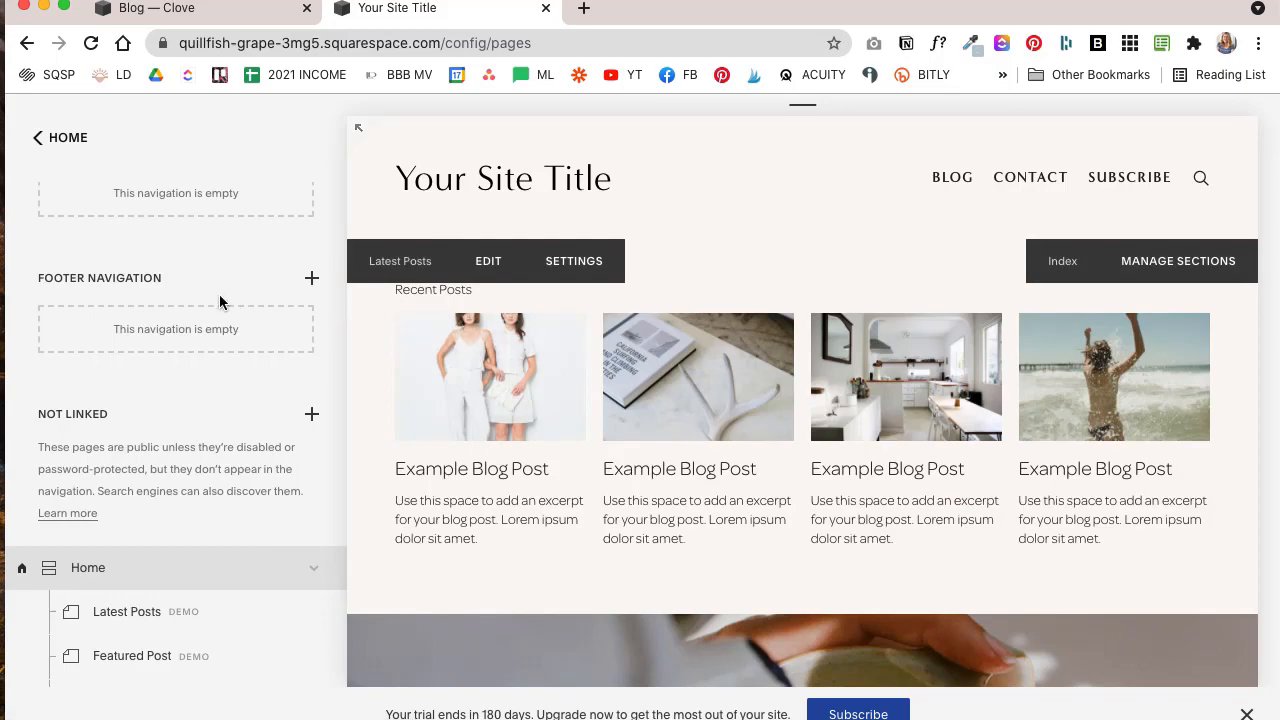
pyautogui.scroll(6, 219, 294)
pyautogui.scroll(2, 219, 294)
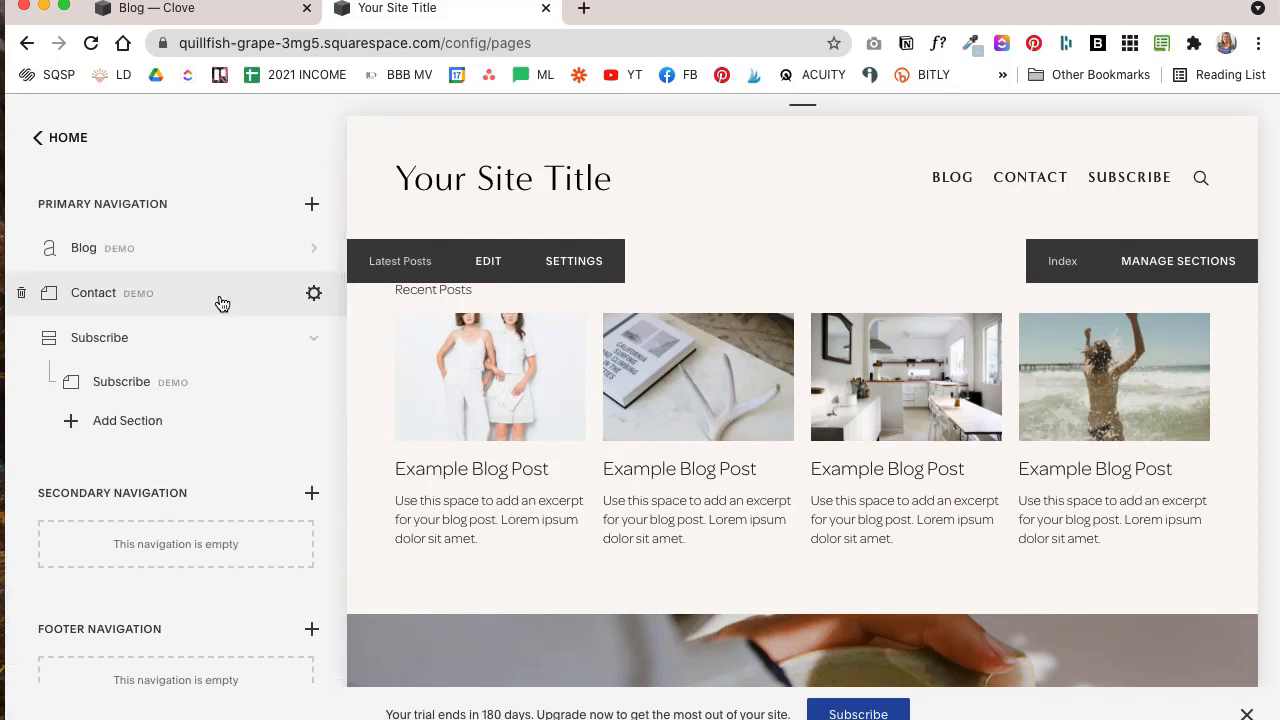
pyautogui.scroll(-3, 128, 439)
pyautogui.scroll(1, 77, 423)
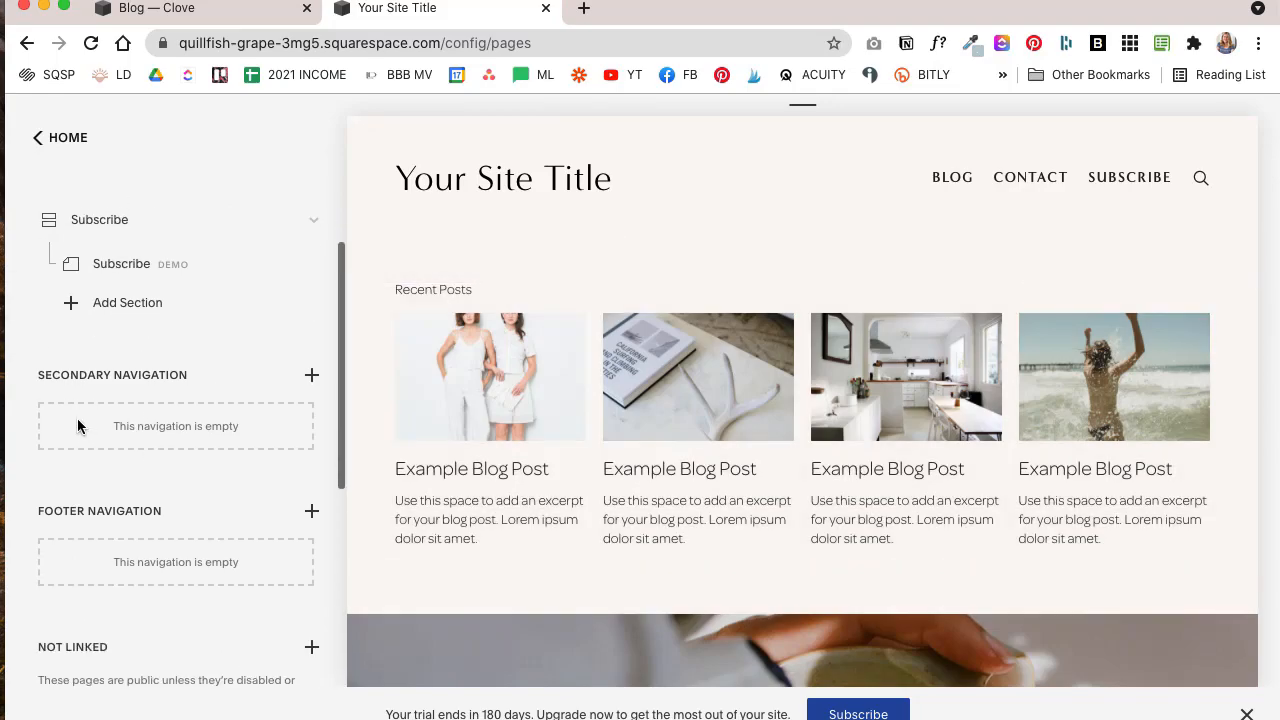
pyautogui.scroll(-3, 160, 514)
pyautogui.scroll(-1, 161, 514)
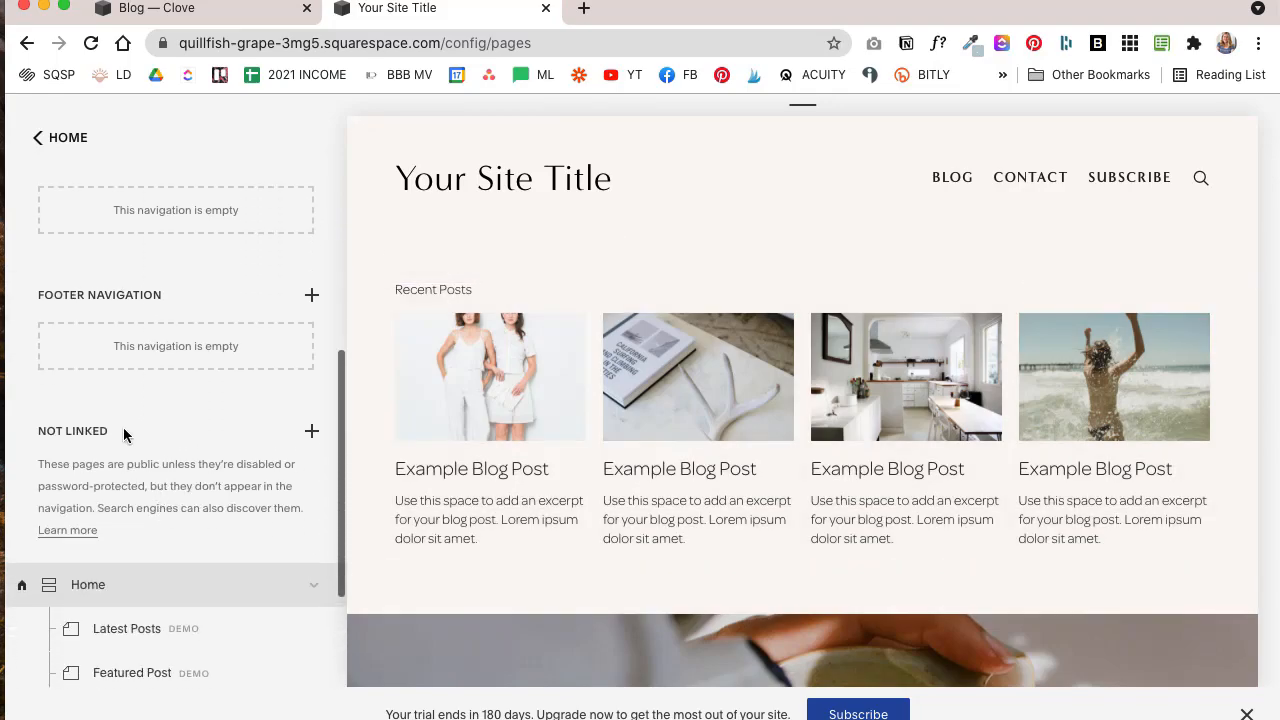
pyautogui.scroll(5, 123, 427)
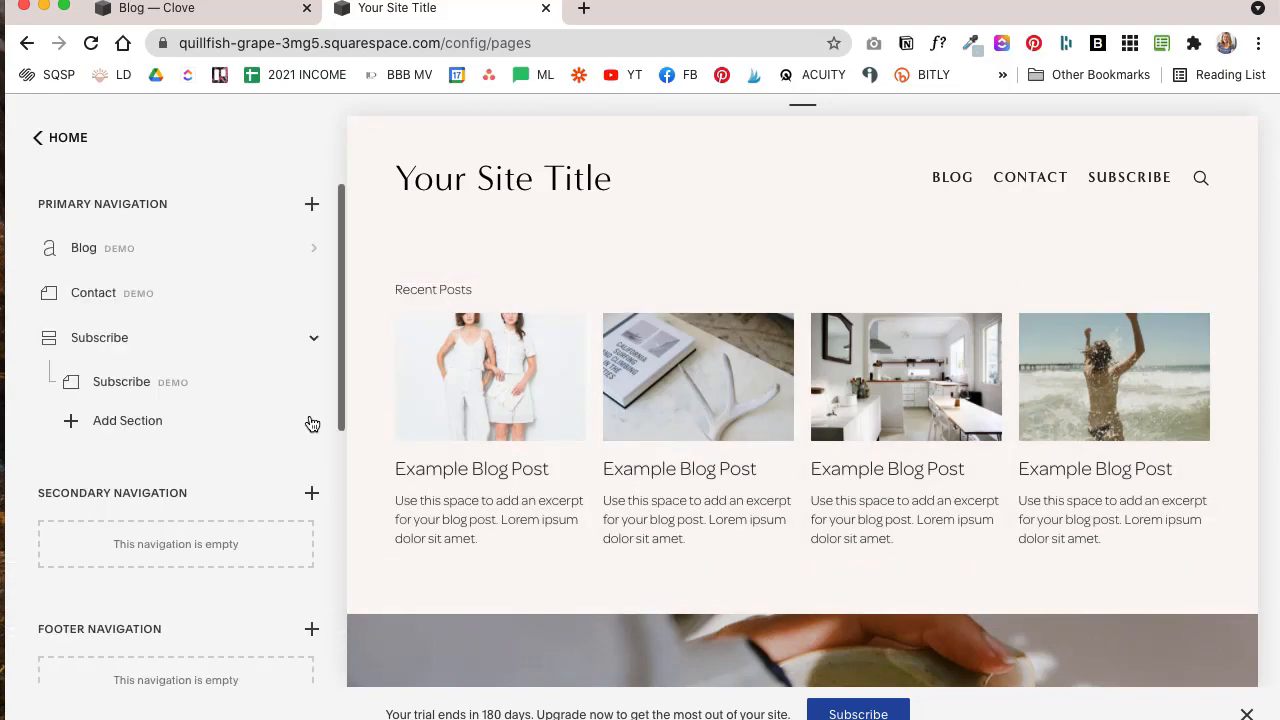
# - Add a Blog collection page to the primary navigation, keeping the name New Blog
pyautogui.click(312, 205)
pyautogui.scroll(-1, 456, 551)
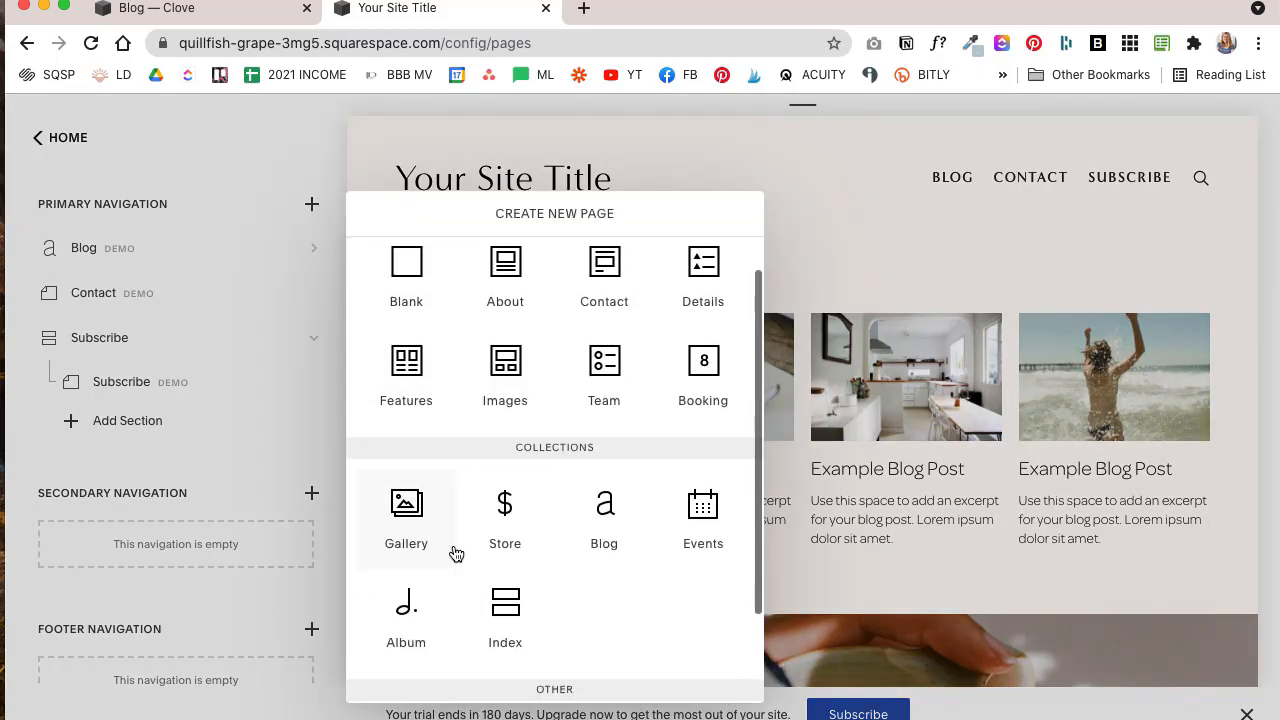
pyautogui.click(604, 521)
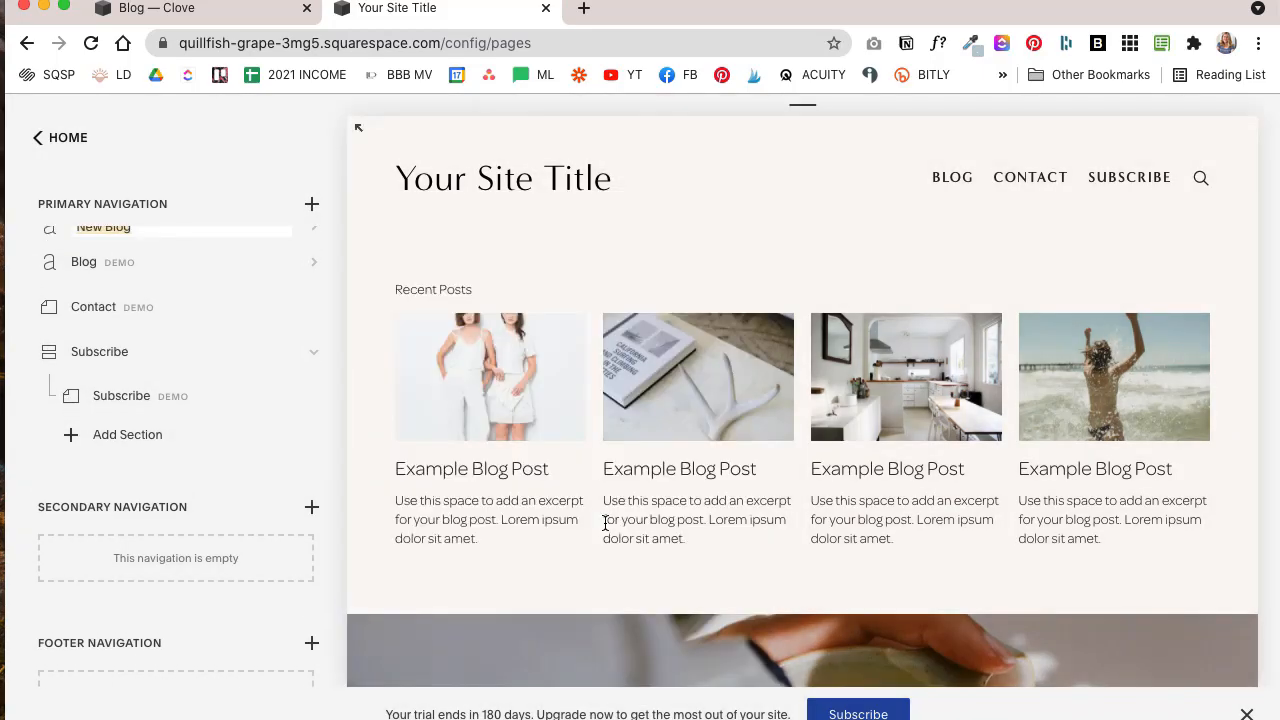
pyautogui.press('Return')
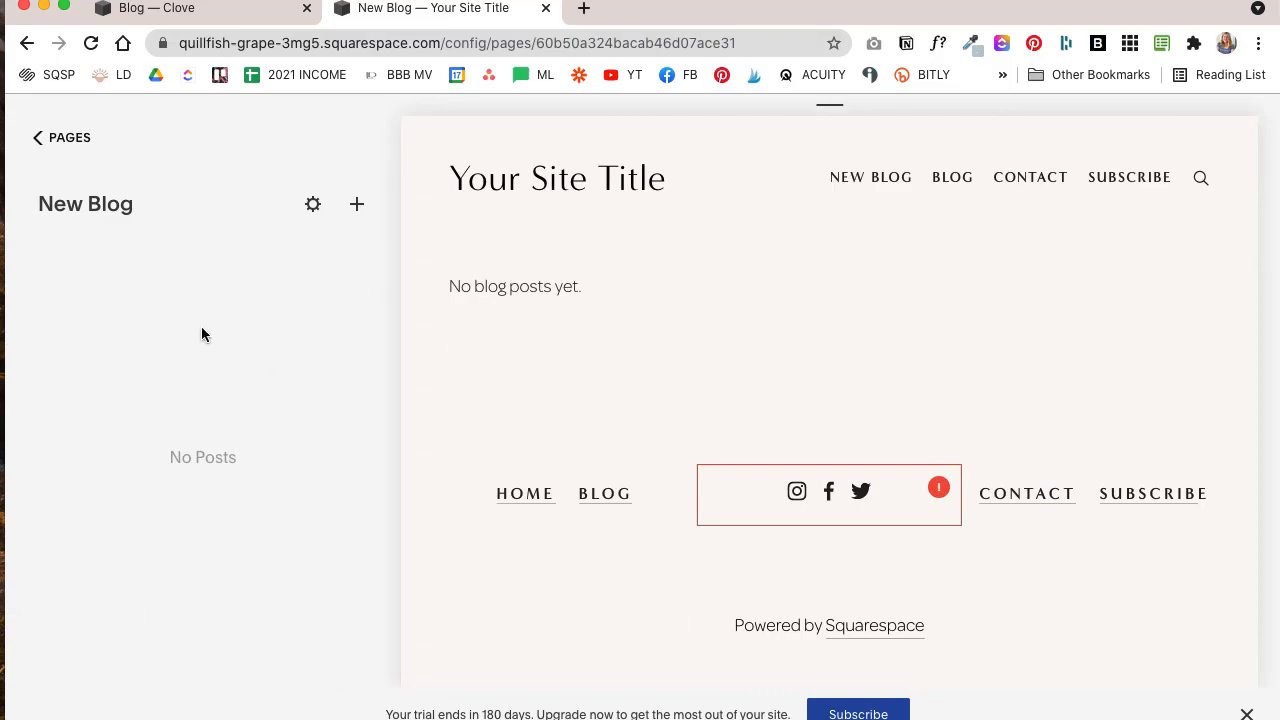
# - Review the New Blog page's general settings, including URL slug, password, posts per page and description, and close them
pyautogui.click(313, 206)
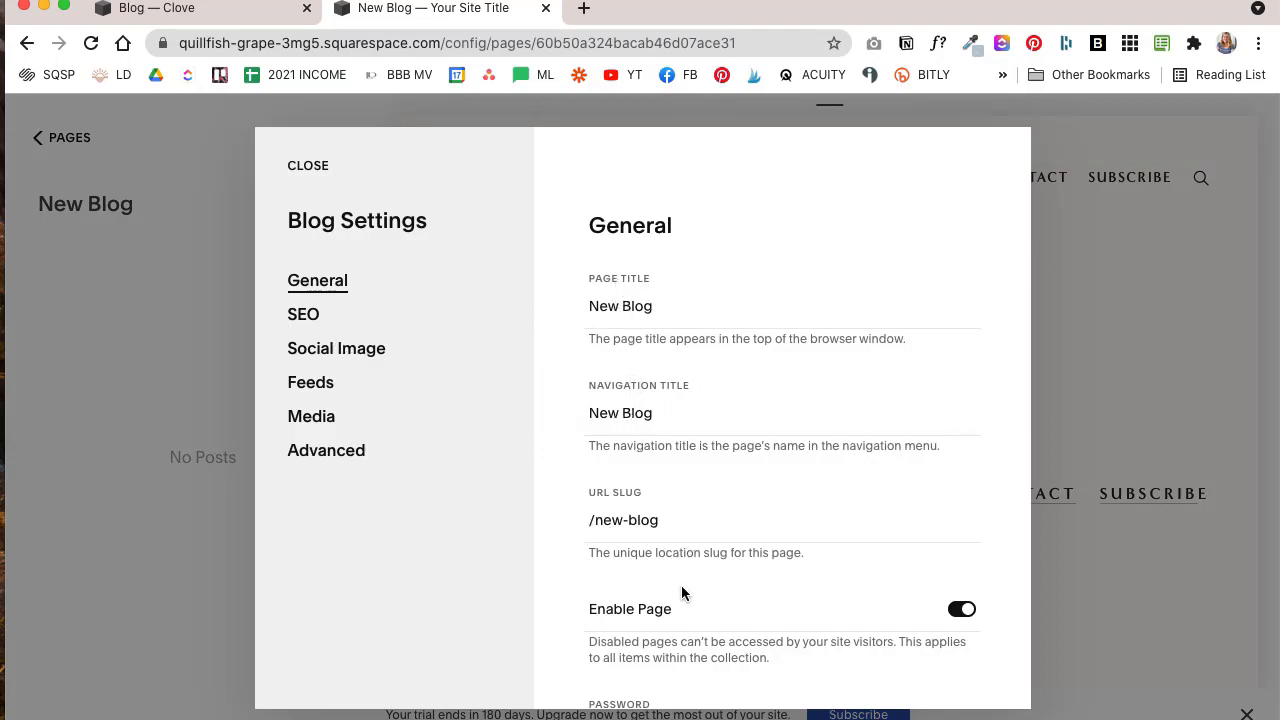
pyautogui.scroll(-5, 640, 610)
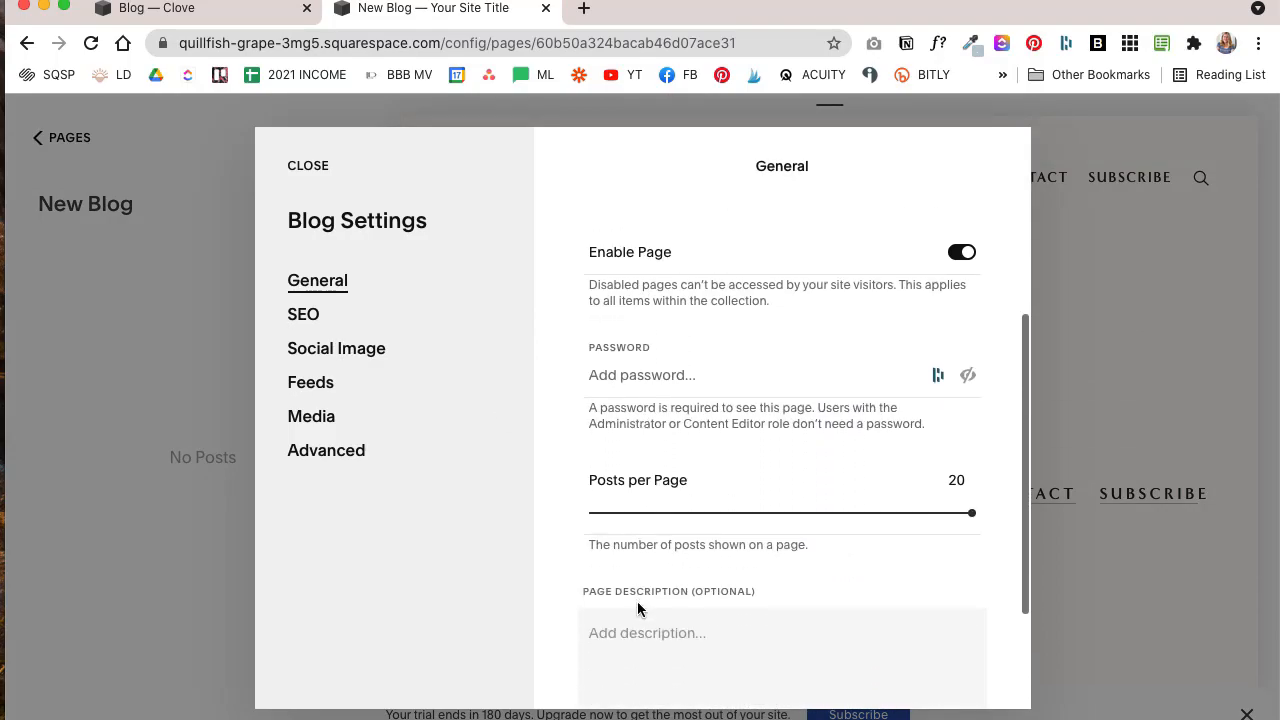
pyautogui.scroll(3, 790, 515)
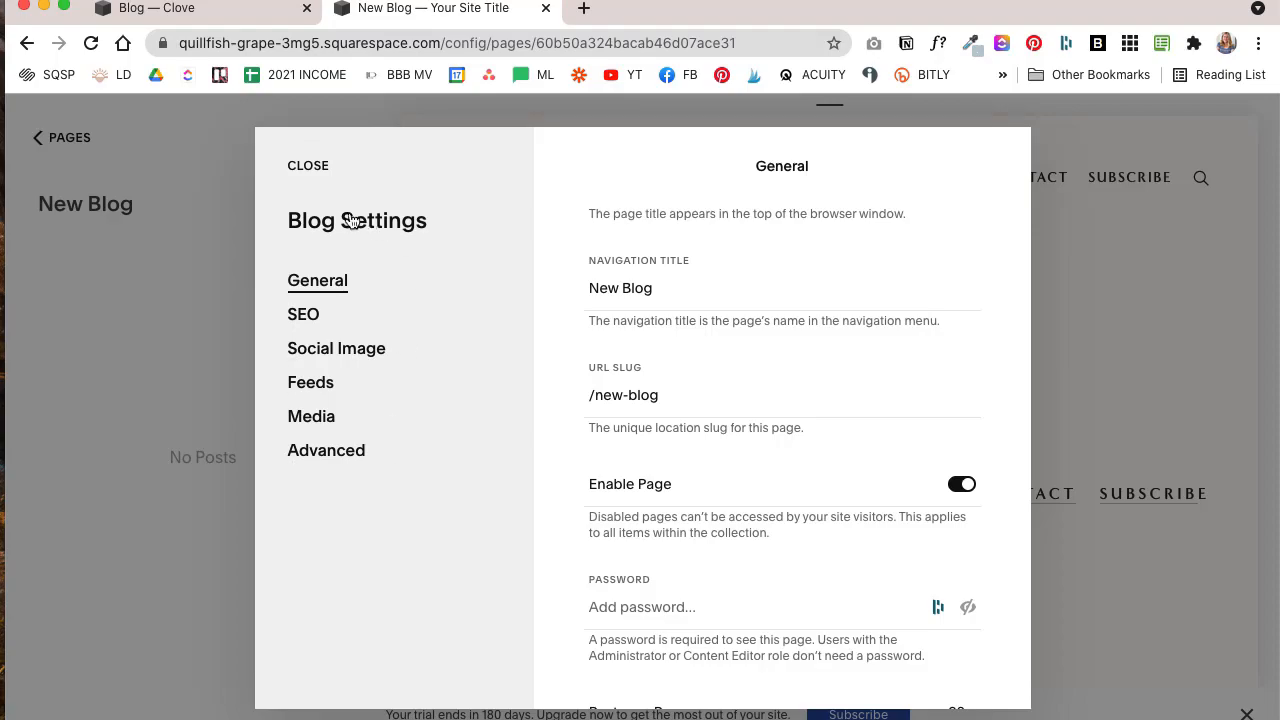
pyautogui.click(318, 178)
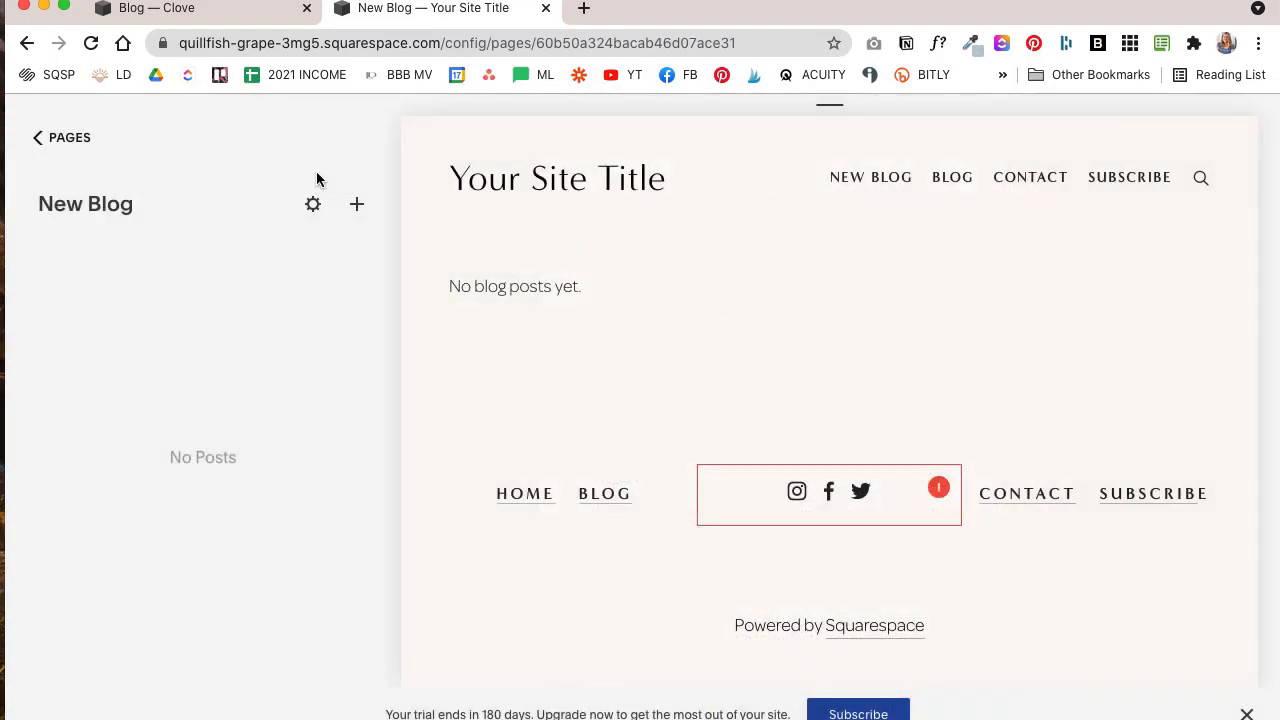
# - Switch to the Clove site and delete the four sample posts, Blog Post Title One through Four, from its blog
pyautogui.click(215, 9)
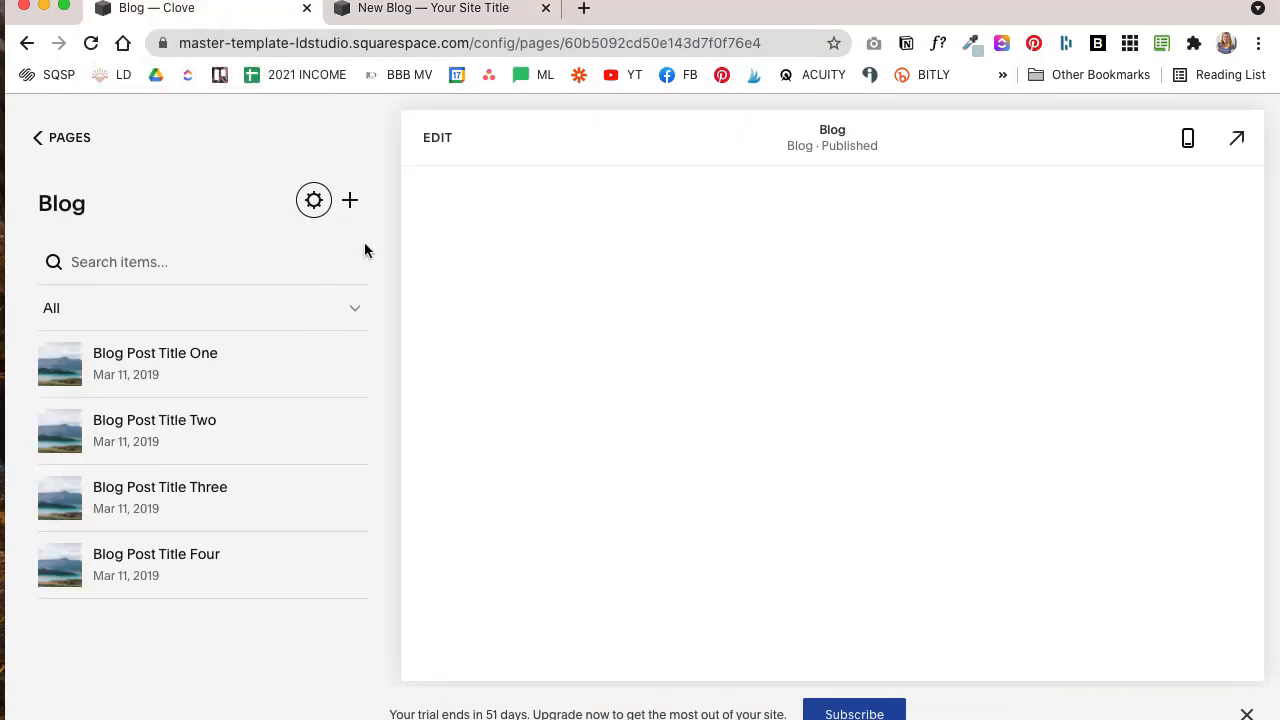
pyautogui.click(352, 372)
pyautogui.click(340, 494)
pyautogui.click(759, 486)
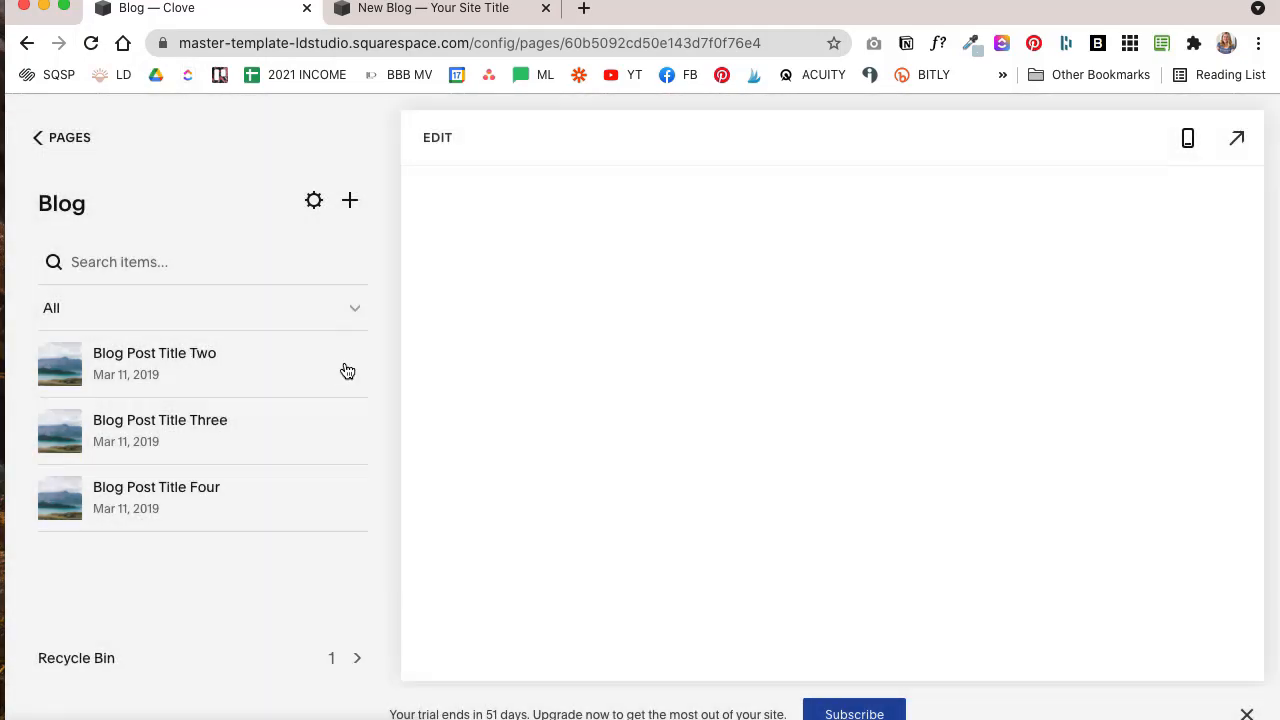
pyautogui.click(348, 369)
pyautogui.click(352, 499)
pyautogui.click(724, 480)
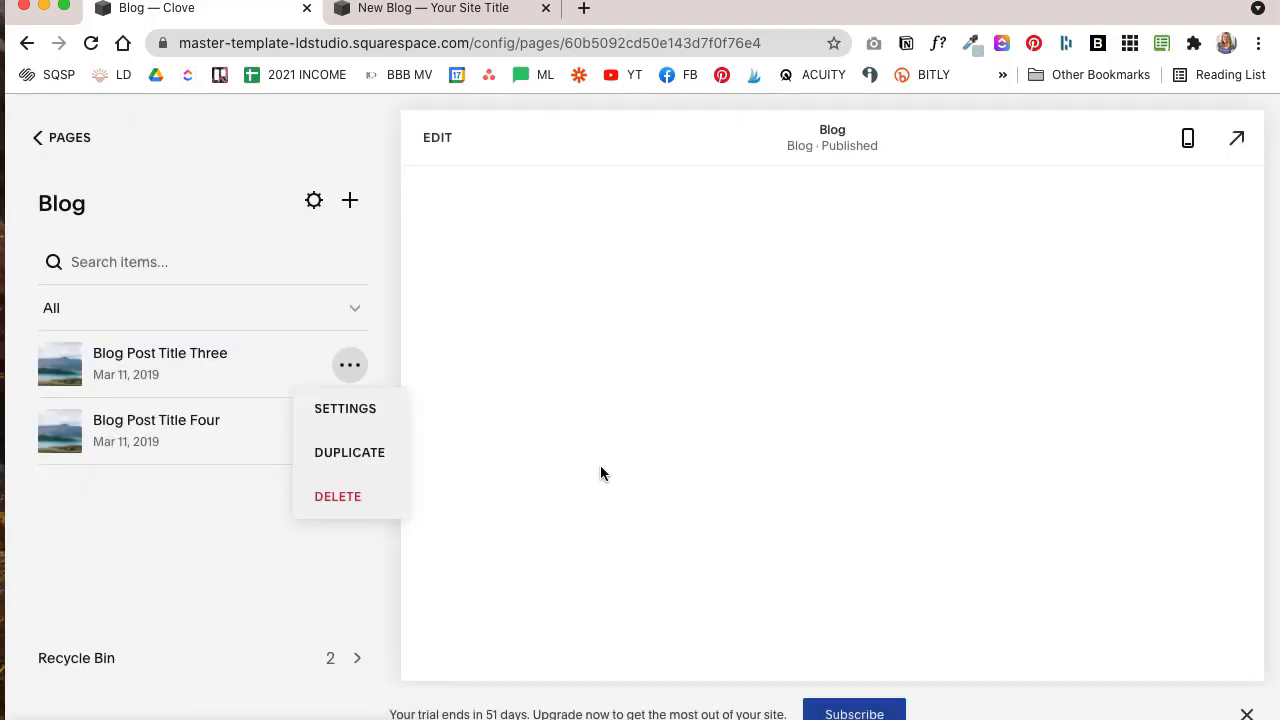
pyautogui.click(386, 506)
pyautogui.click(756, 479)
pyautogui.click(349, 368)
pyautogui.click(362, 492)
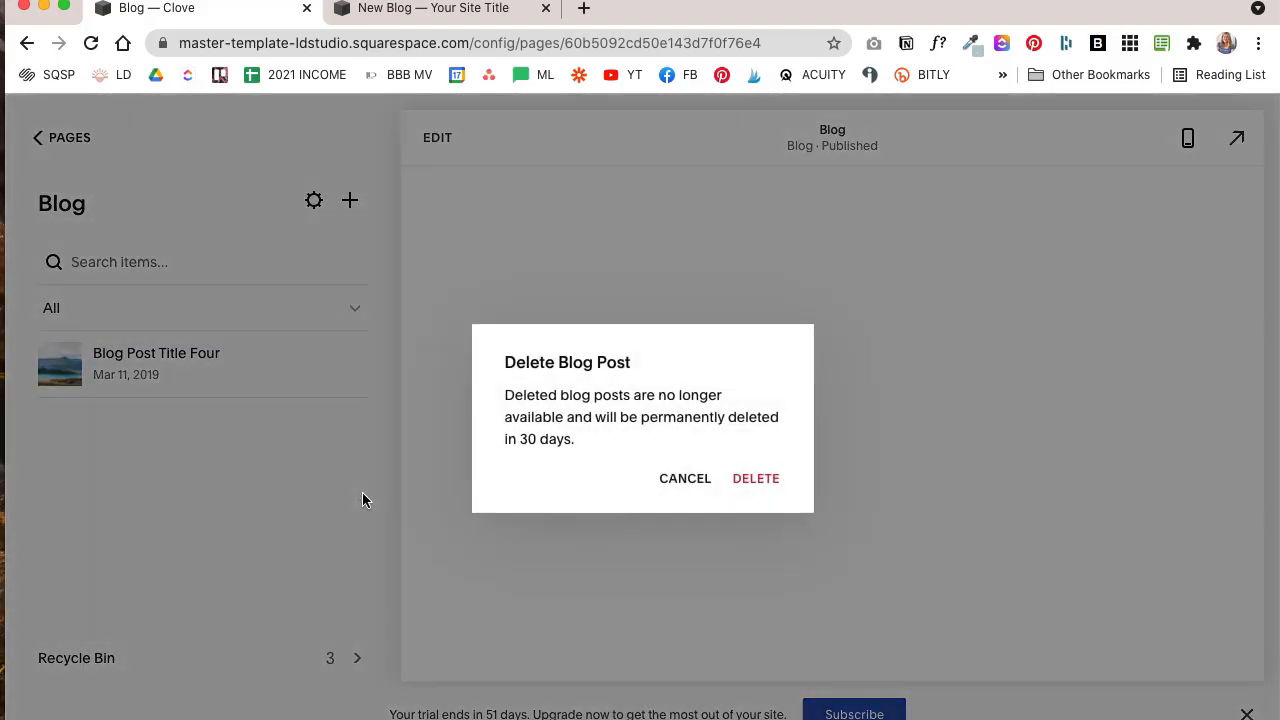
pyautogui.click(756, 479)
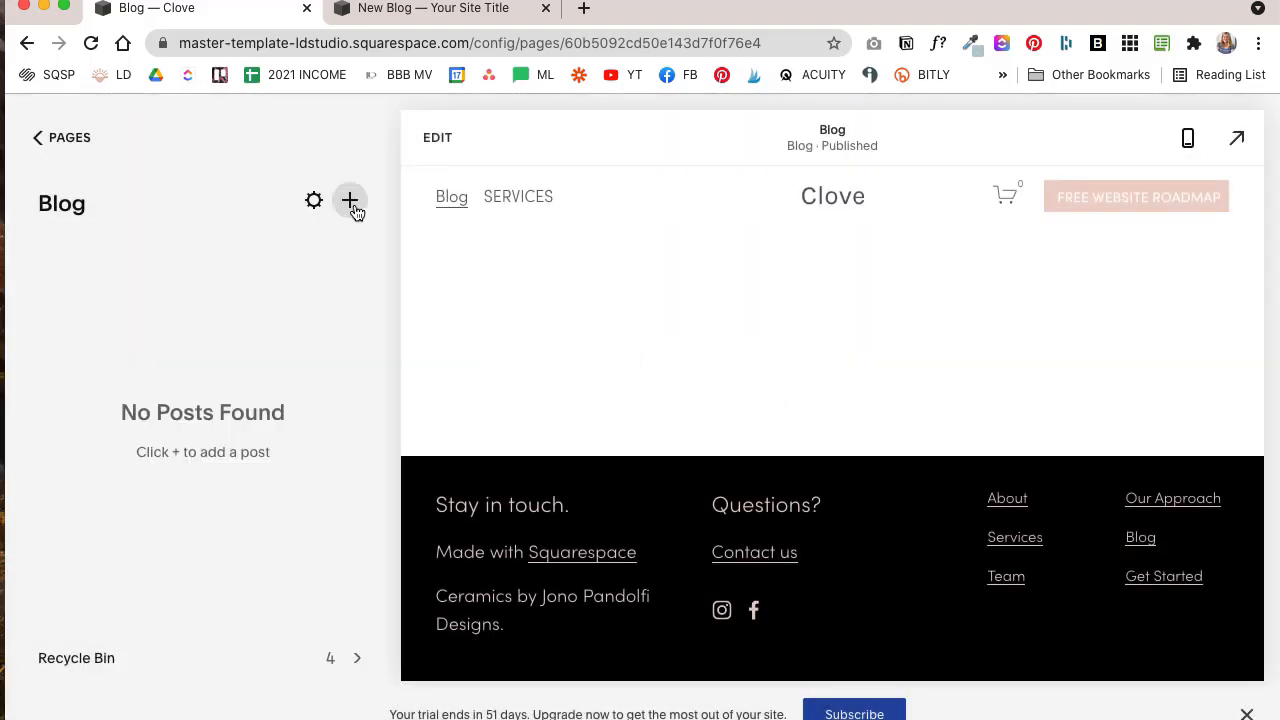
# - Create a post titled "This is my awesome blog post title" with the text "This is where my post will go." and review the available content blocks
pyautogui.click(351, 203)
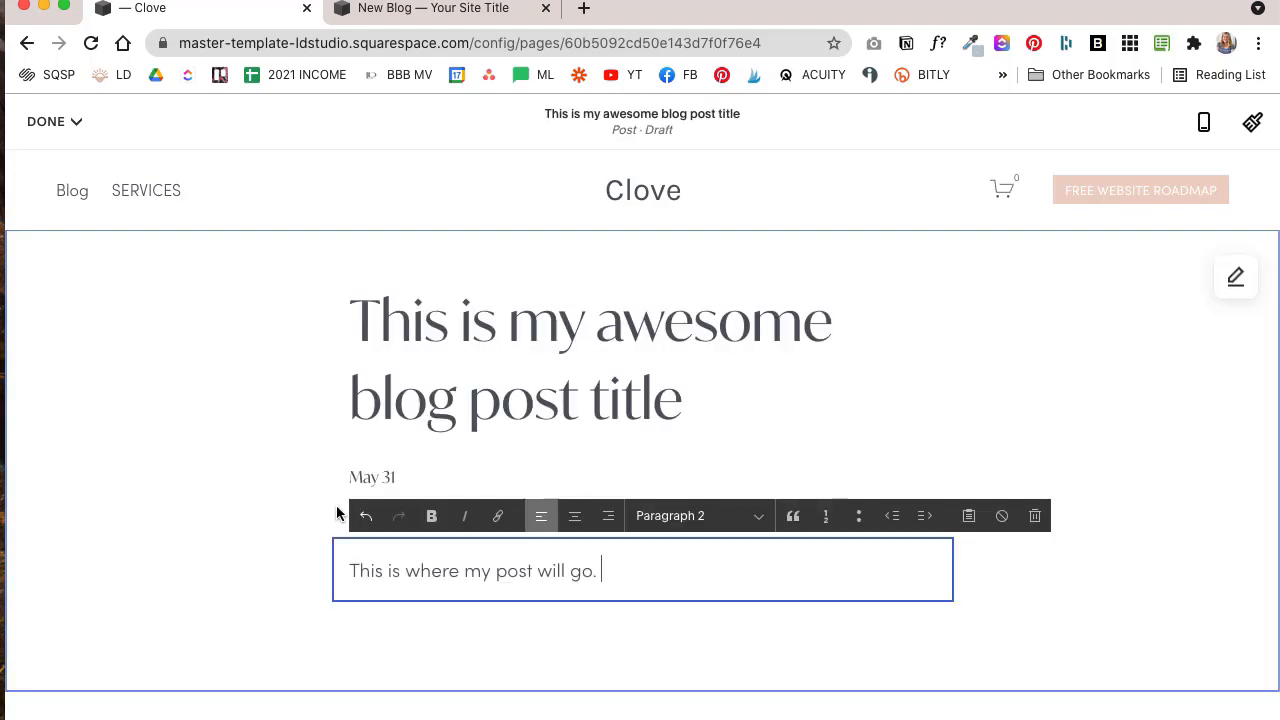
pyautogui.press('Escape')
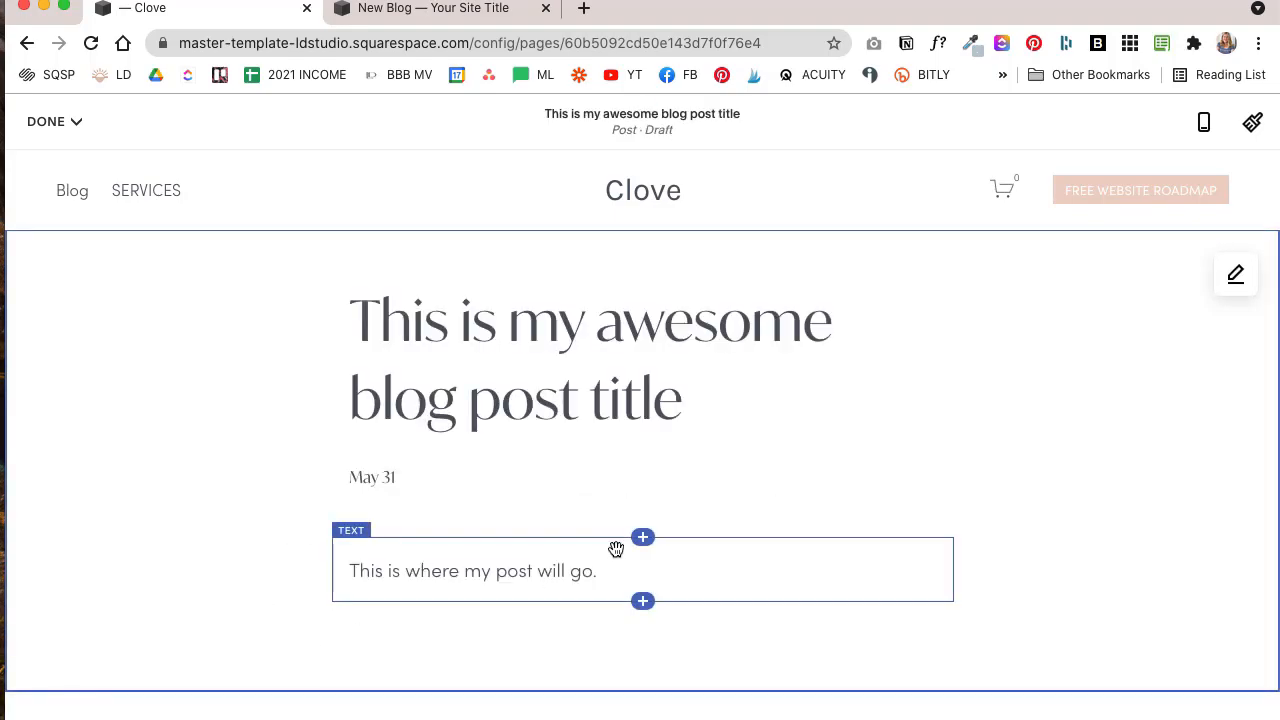
pyautogui.click(642, 602)
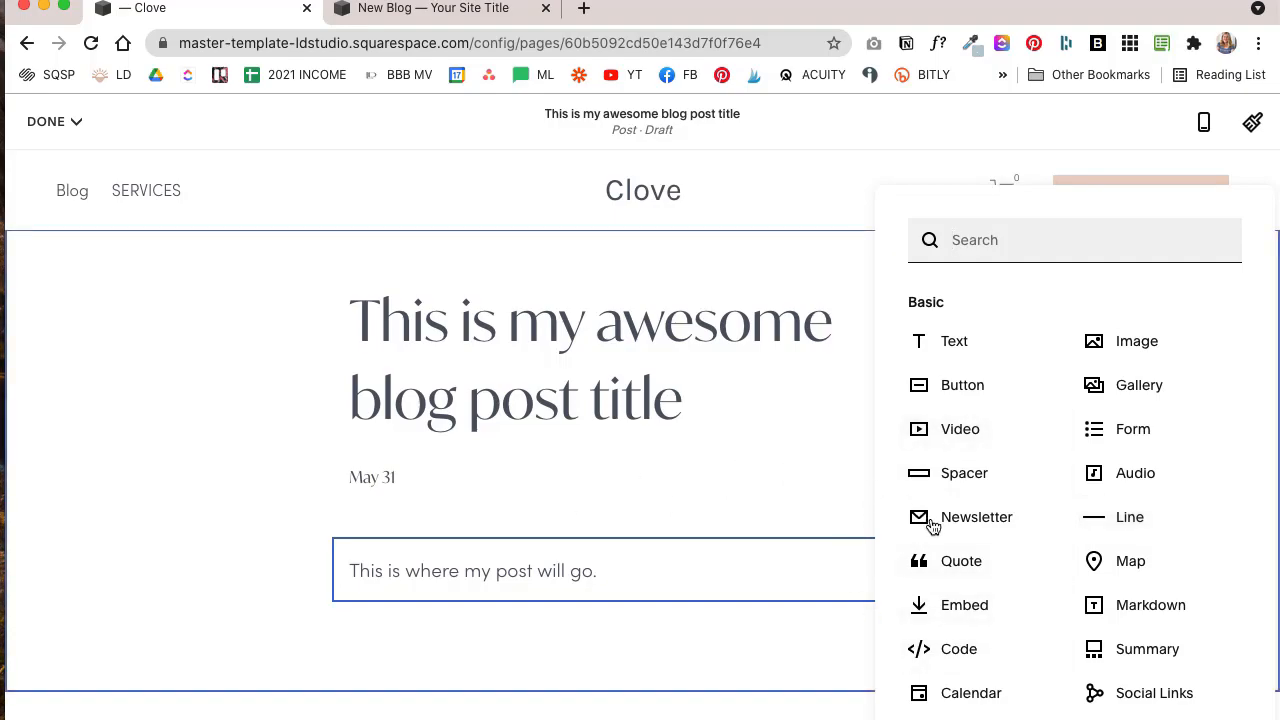
pyautogui.click(729, 591)
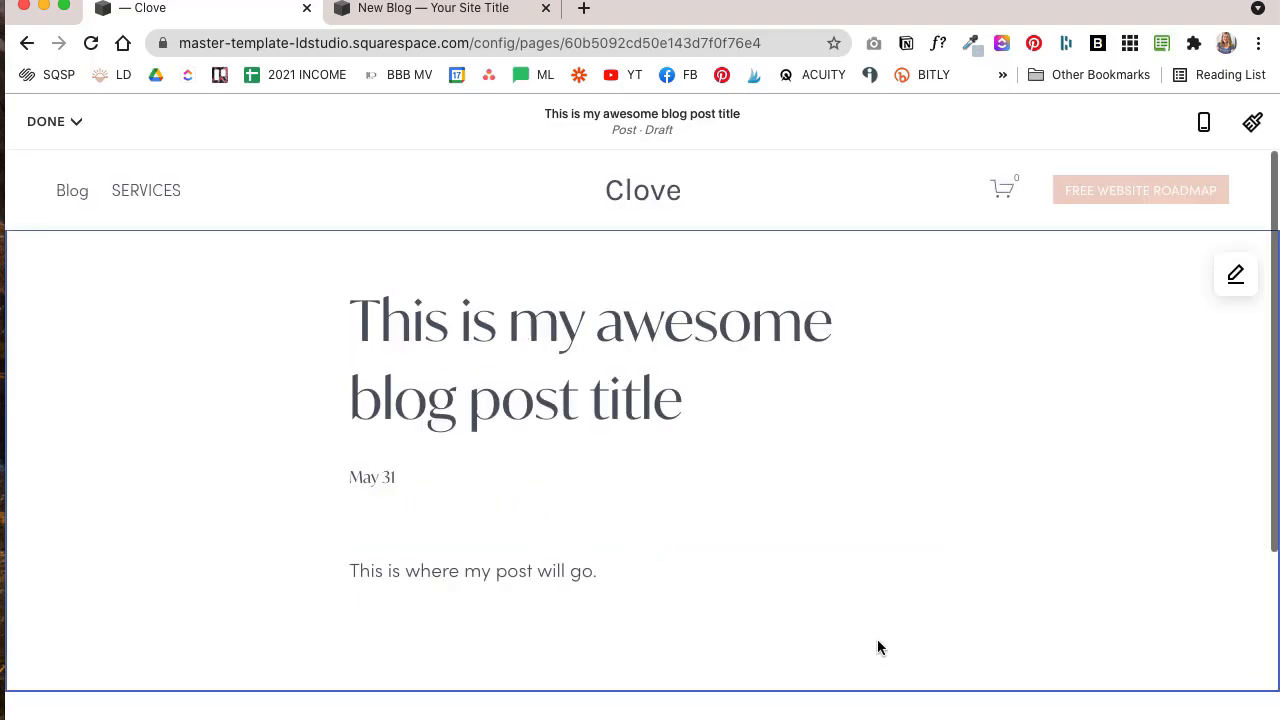
# - Review the post's format options, including the Narrow, Medium, Wide and Custom content widths
pyautogui.click(1233, 277)
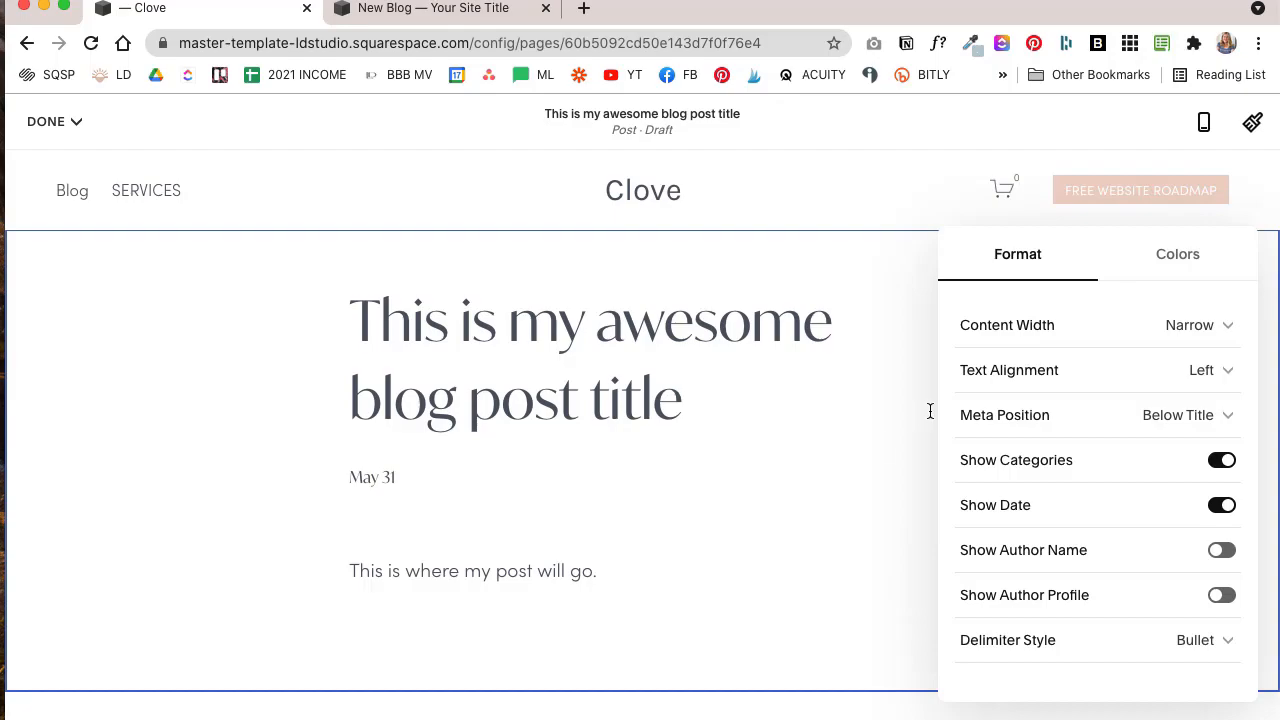
pyautogui.click(1231, 329)
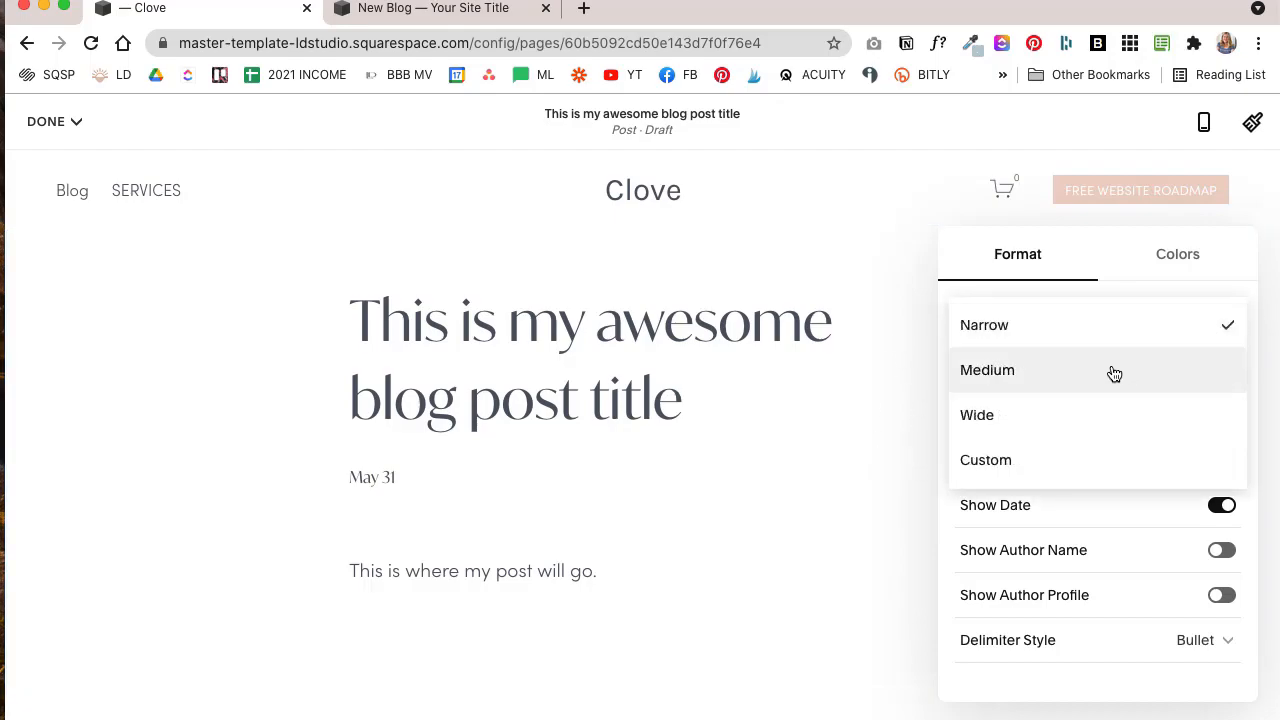
pyautogui.click(640, 585)
# - Fill the post's text block with placeholder paragraphs from the lipsum generator
pyautogui.click(647, 581)
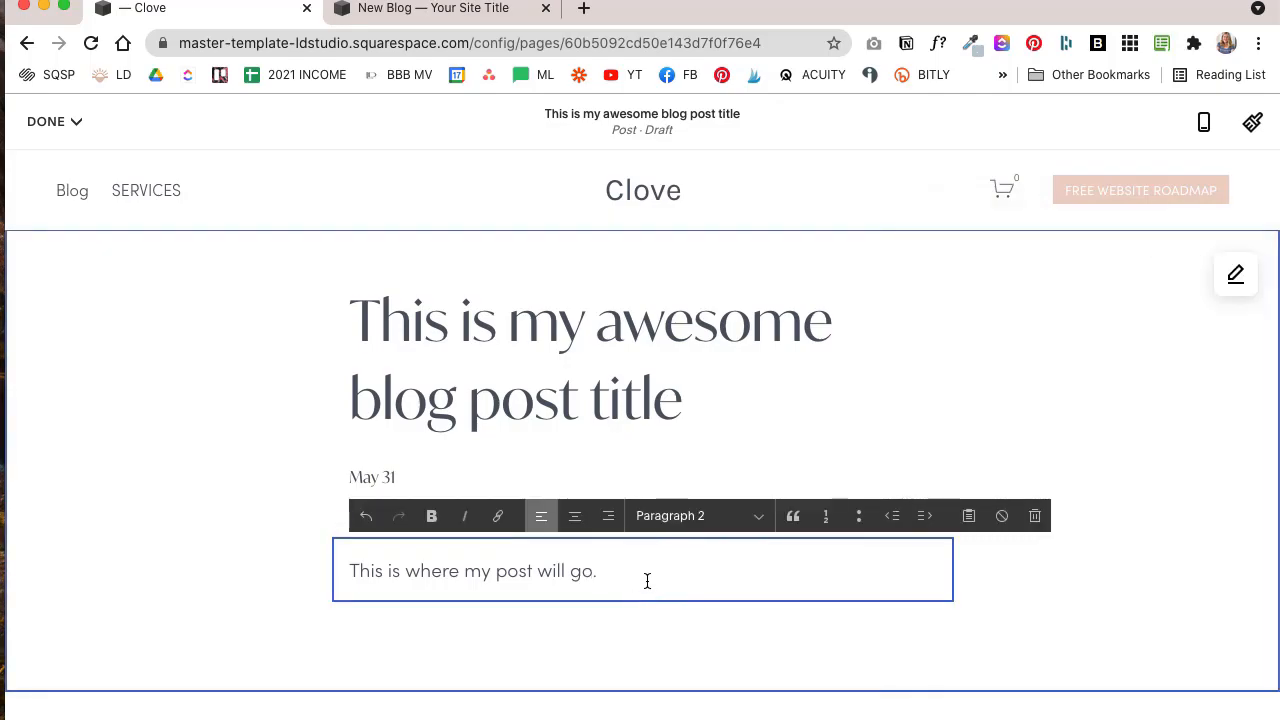
pyautogui.hotkey('alt', 'space')
pyautogui.write('lipsum')
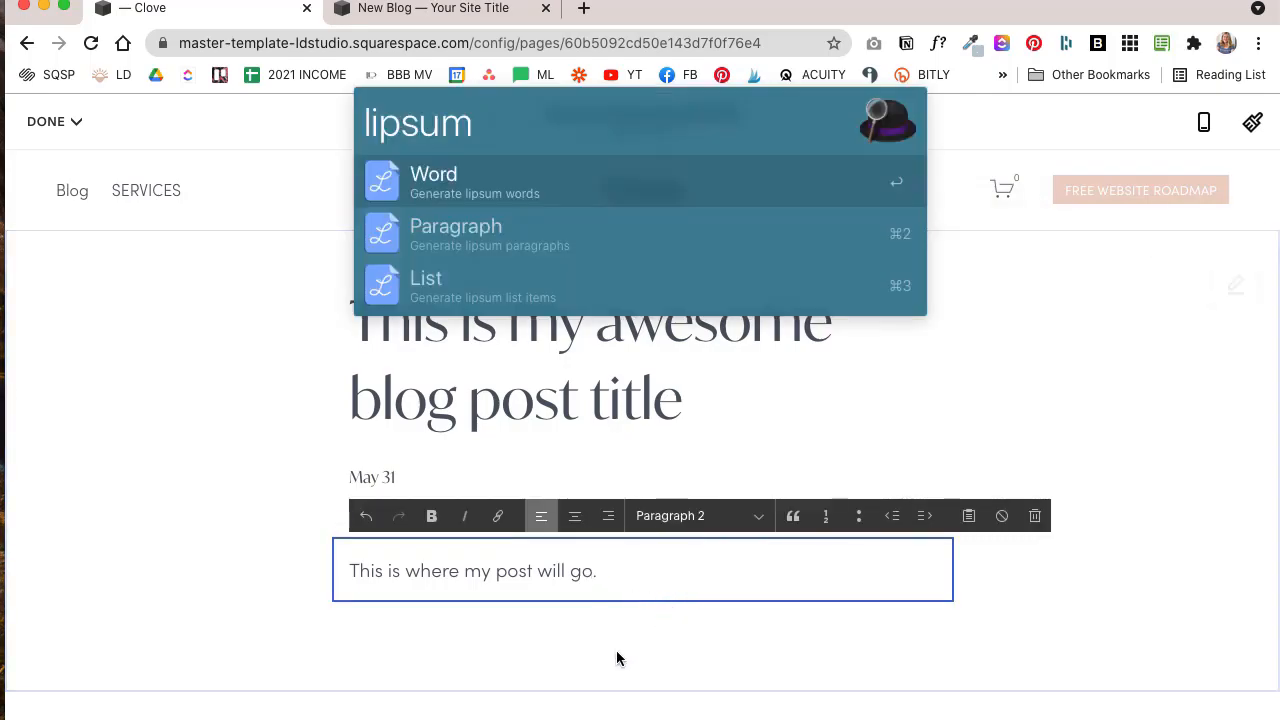
pyautogui.click(577, 248)
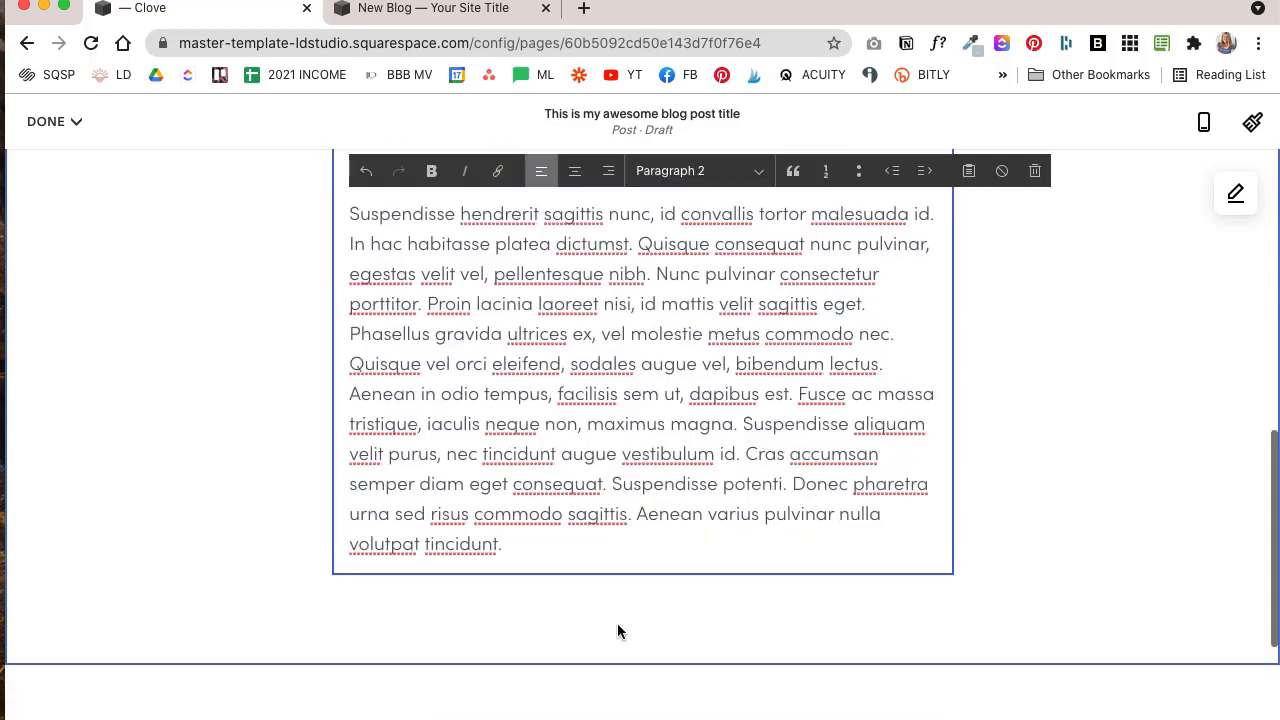
# - Insert an image block between the placeholder paragraphs and fill it with the free image of snowy mountains reflected in a lake
pyautogui.click(643, 388)
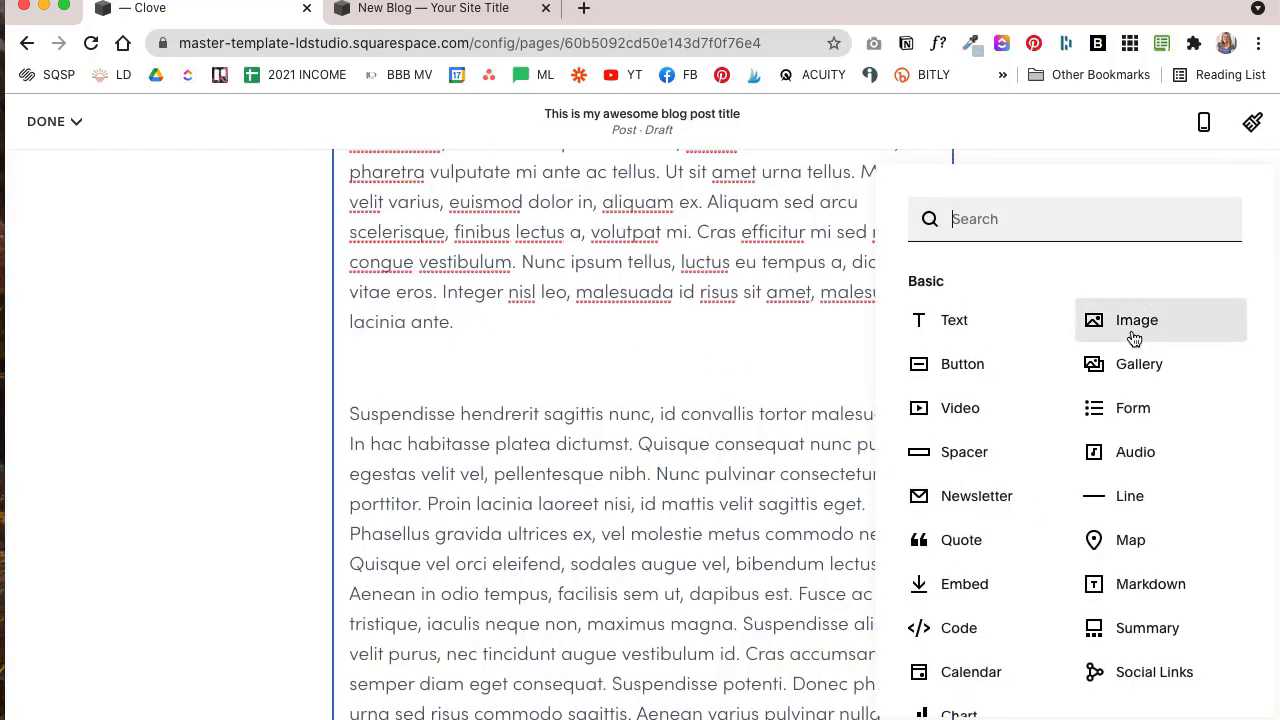
pyautogui.click(1134, 339)
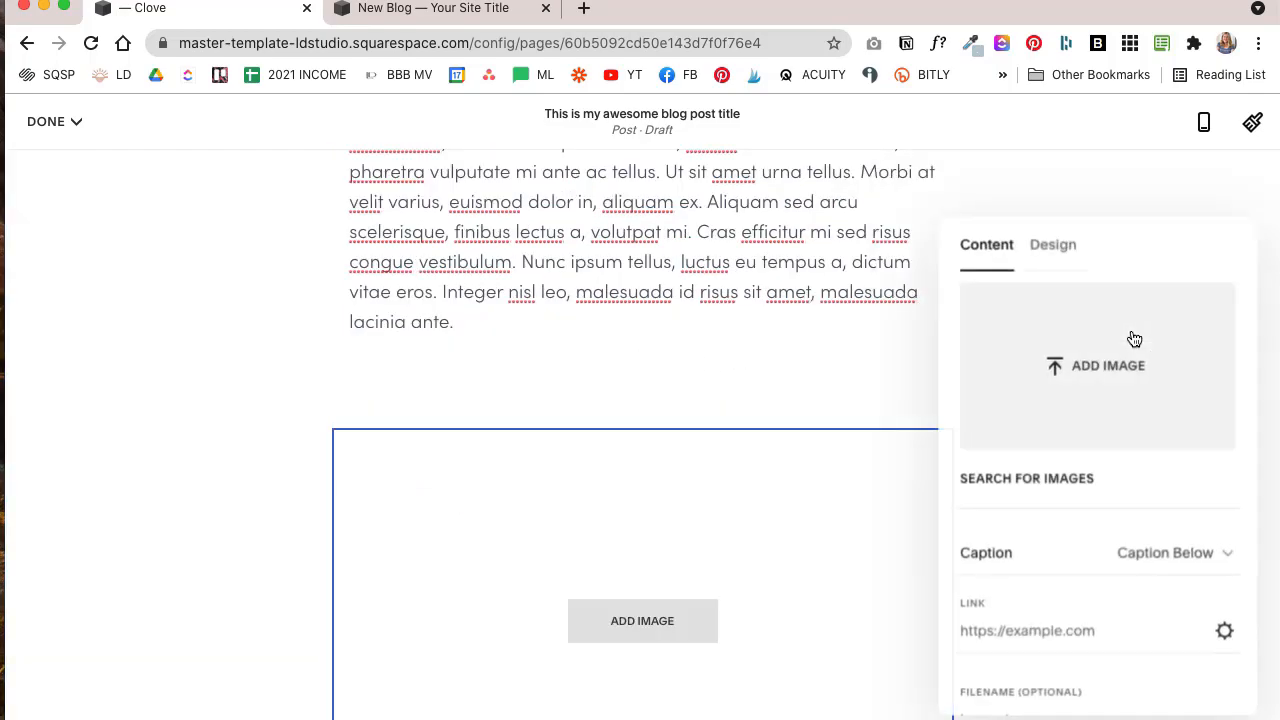
pyautogui.click(1030, 480)
pyautogui.click(443, 212)
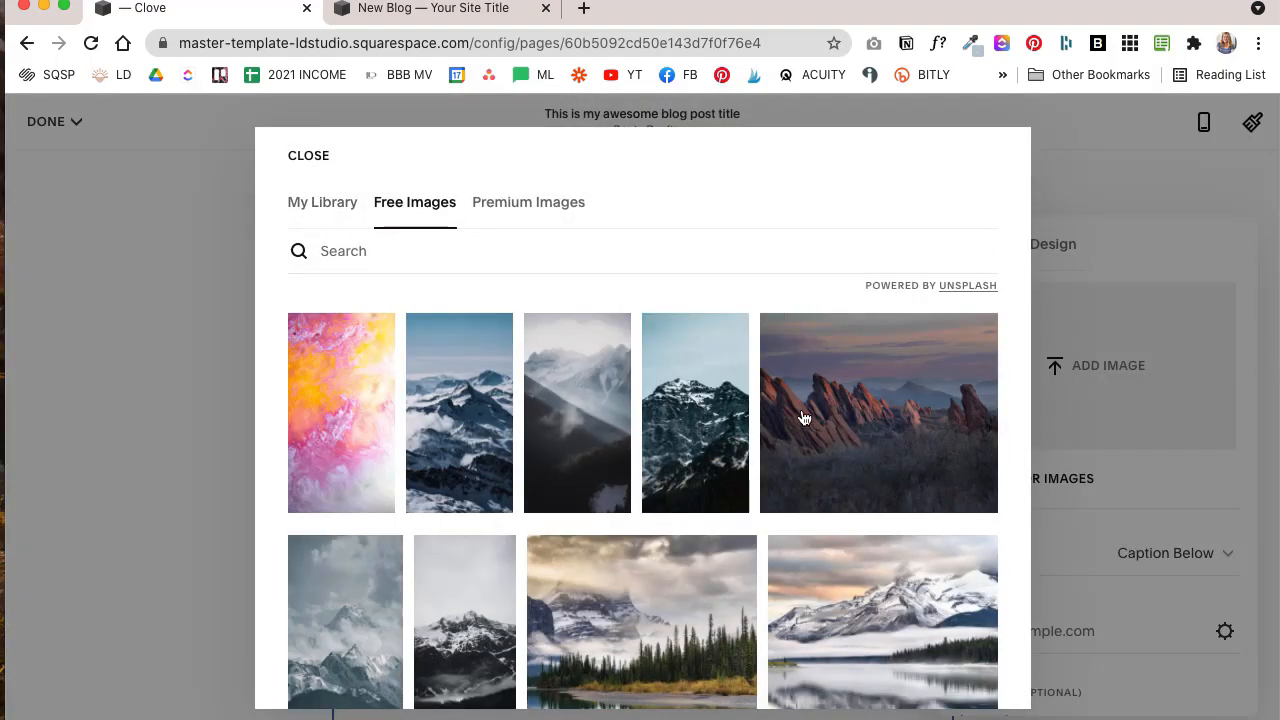
pyautogui.scroll(-3, 803, 418)
pyautogui.scroll(-3, 877, 523)
pyautogui.scroll(2, 870, 458)
pyautogui.click(870, 458)
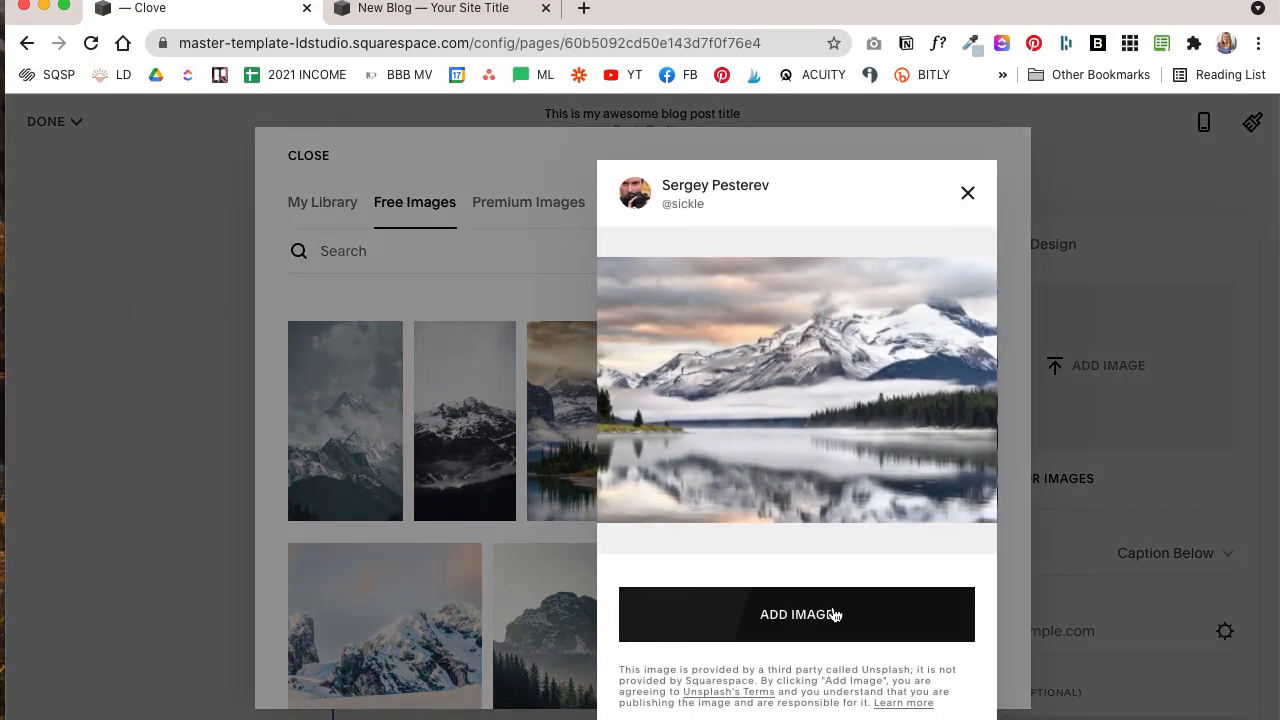
pyautogui.click(833, 615)
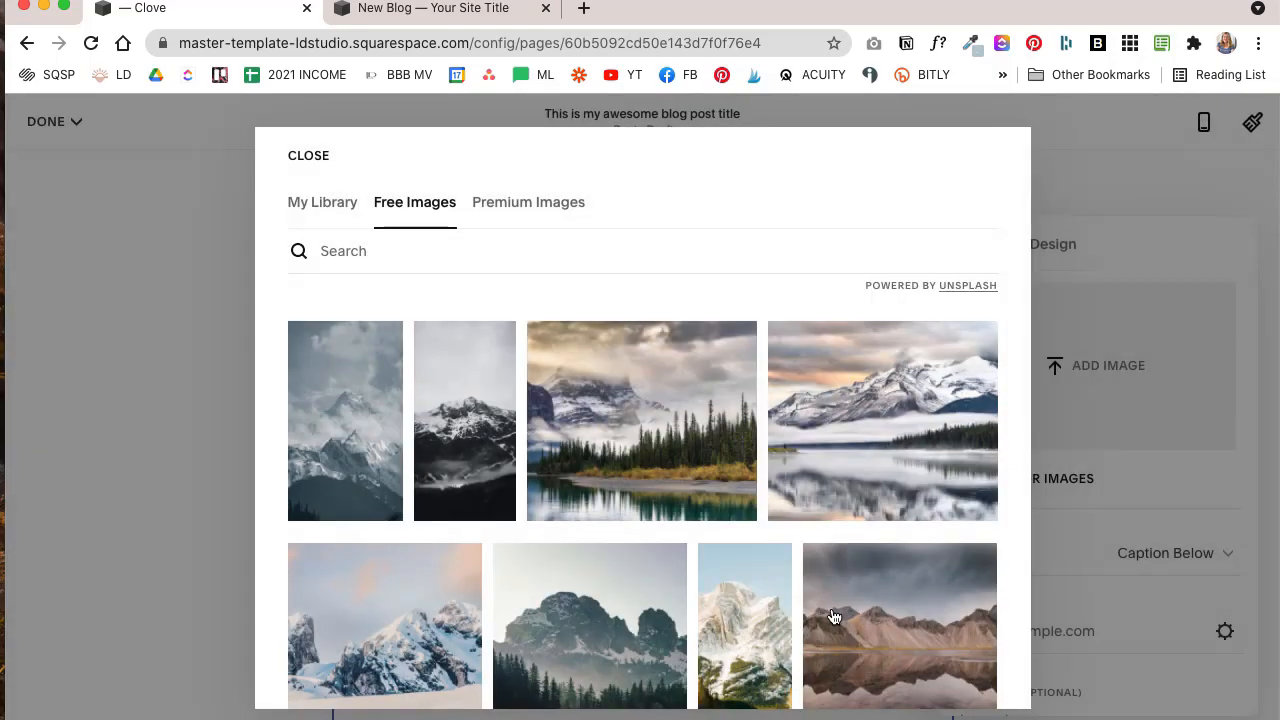
# - Move the mountain lake image up into the text block above it
pyautogui.scroll(3, 914, 524)
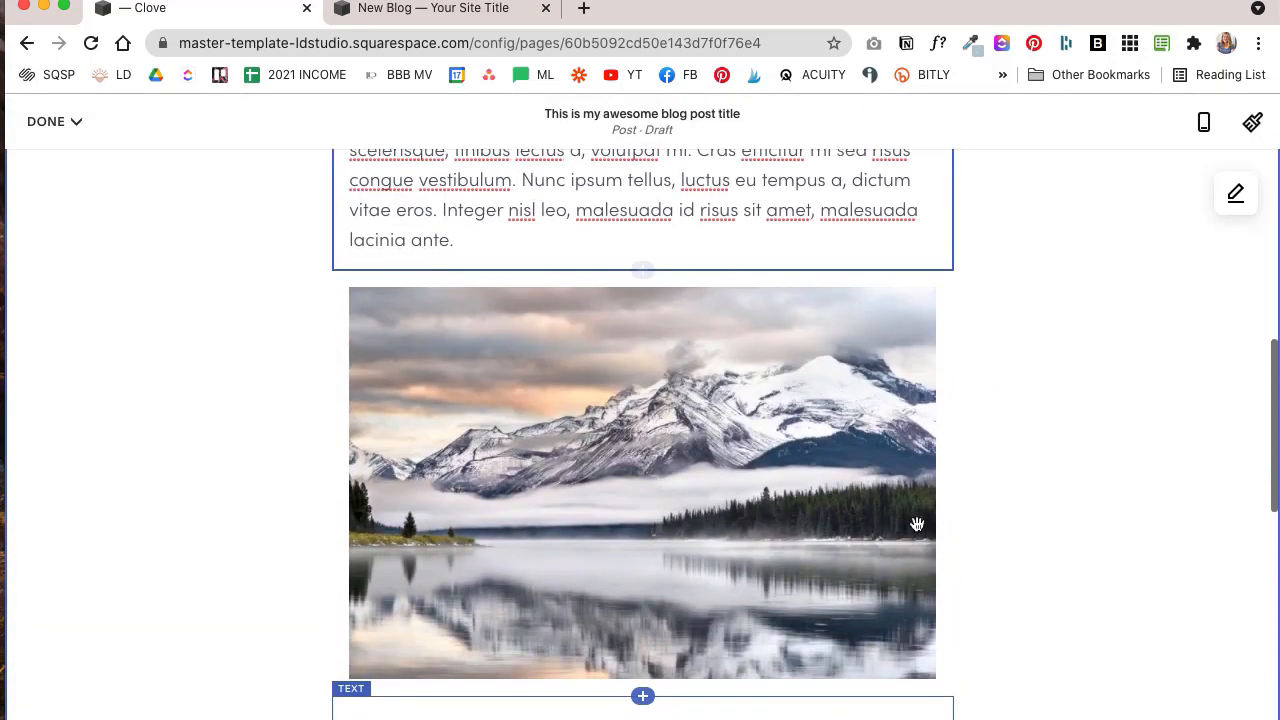
pyautogui.scroll(2, 1118, 448)
pyautogui.moveTo(703, 594); pyautogui.dragTo(807, 483)
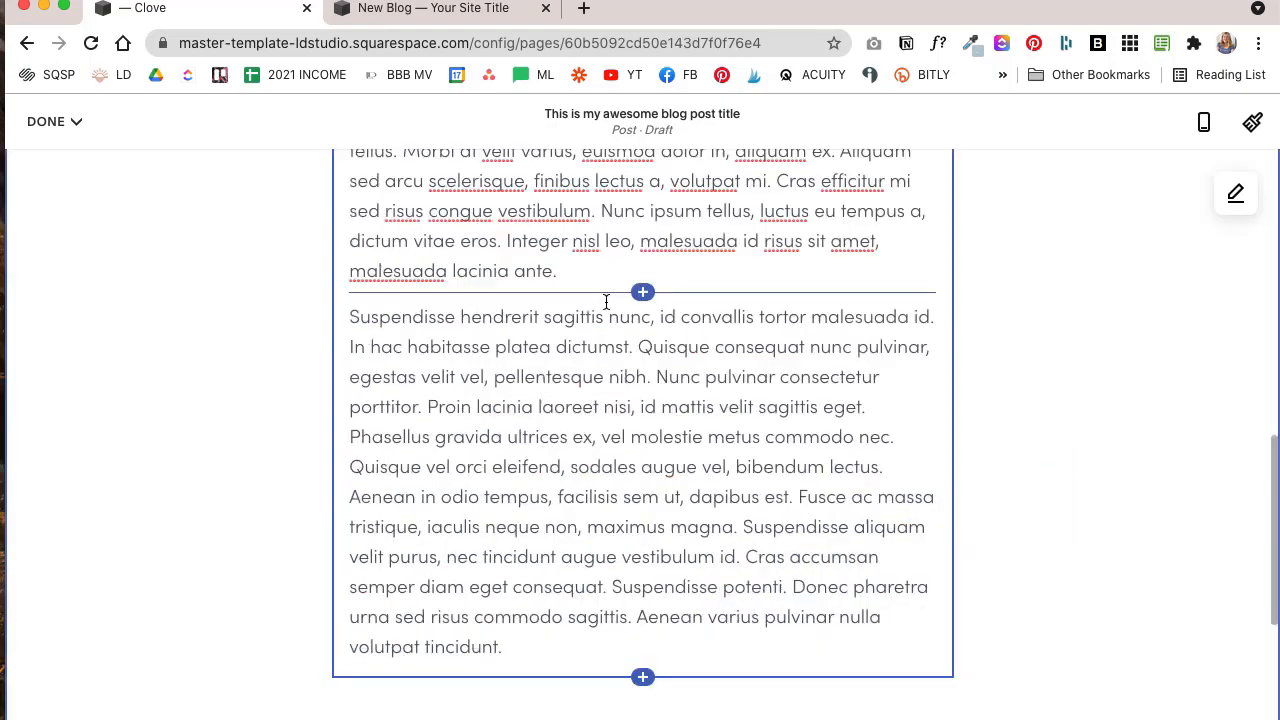
# - Insert a quote block before the "Suspendisse hendrerit" paragraph so that the text wraps around it, and check the layout
pyautogui.click(649, 296)
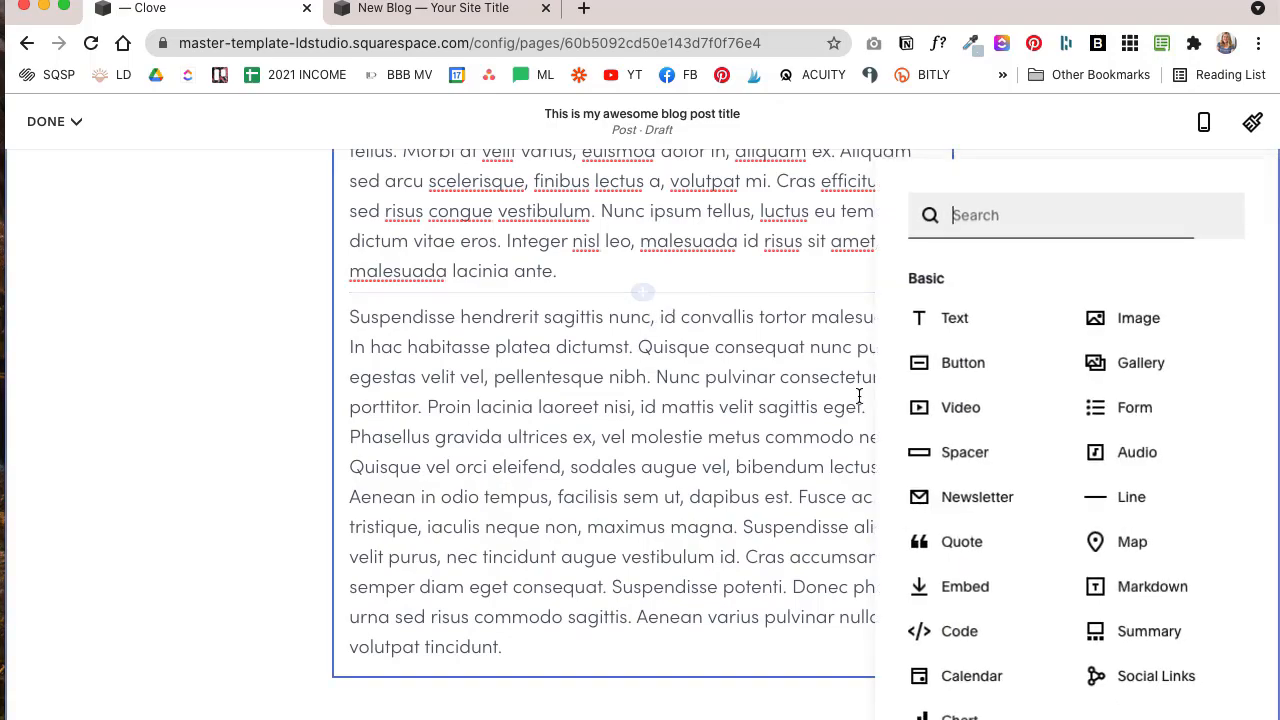
pyautogui.click(975, 545)
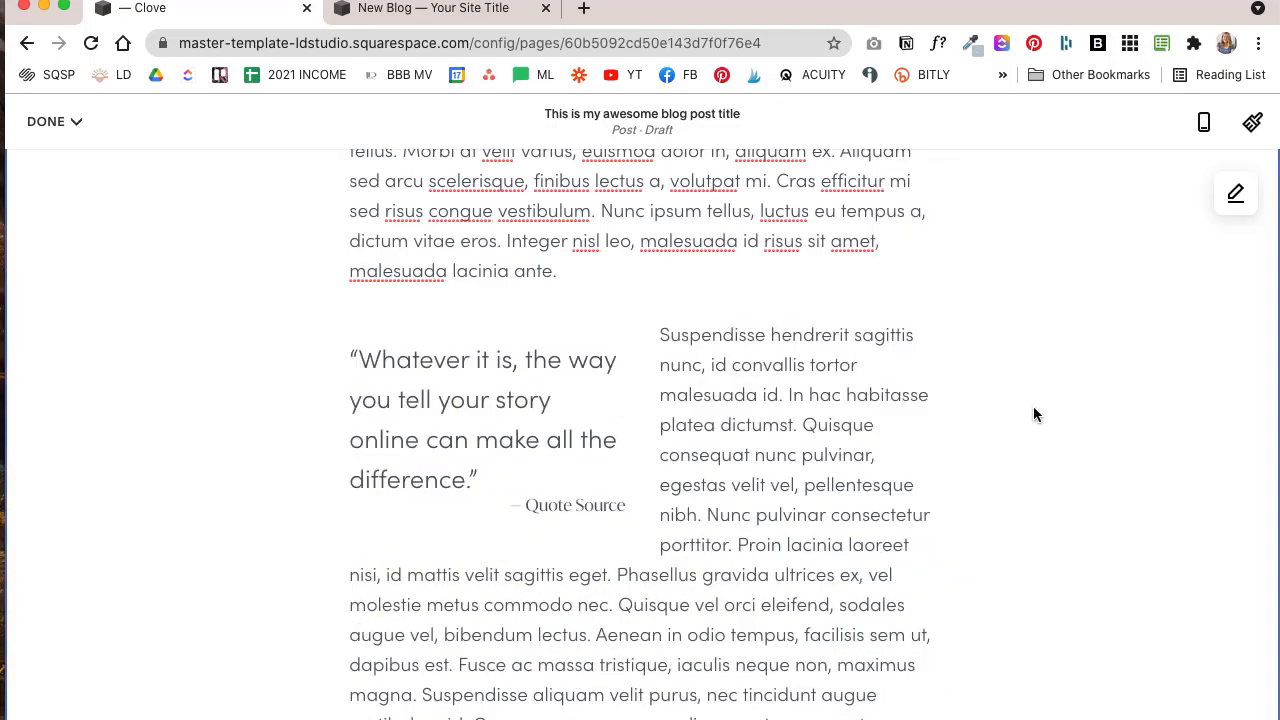
pyautogui.scroll(3, 1019, 370)
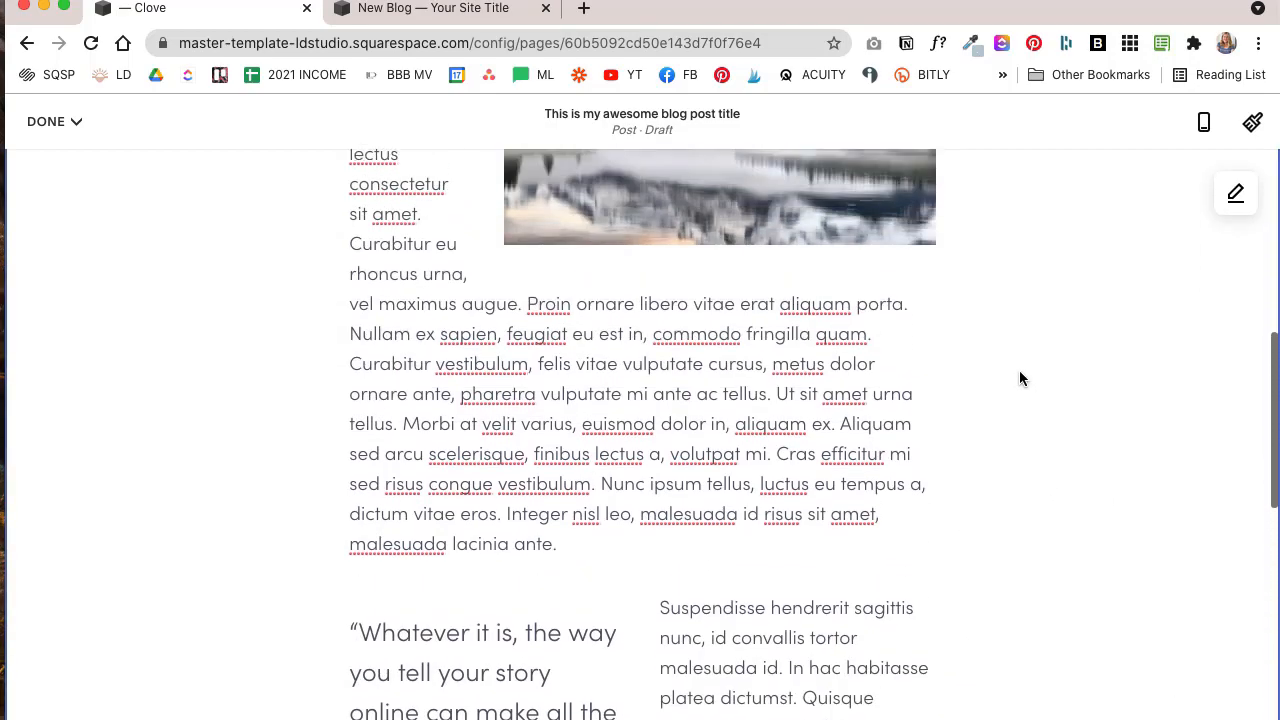
pyautogui.scroll(-3, 1019, 370)
pyautogui.scroll(3, 1020, 377)
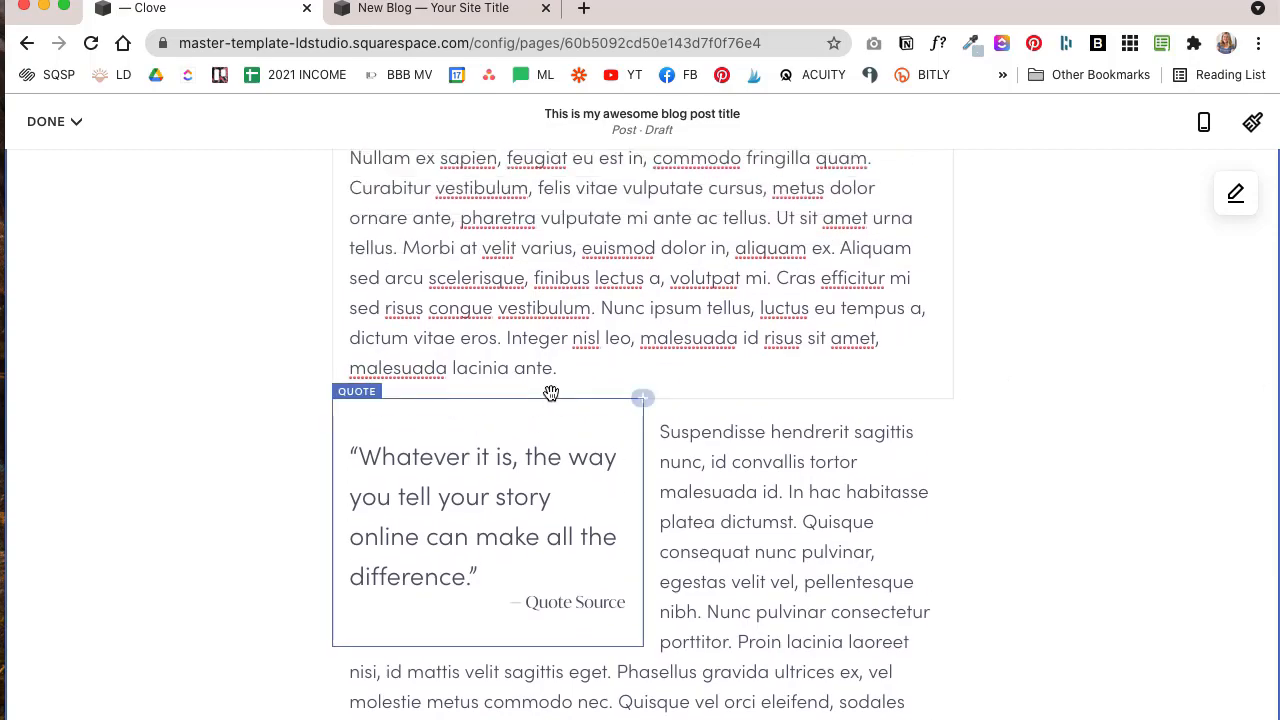
pyautogui.scroll(5, 999, 540)
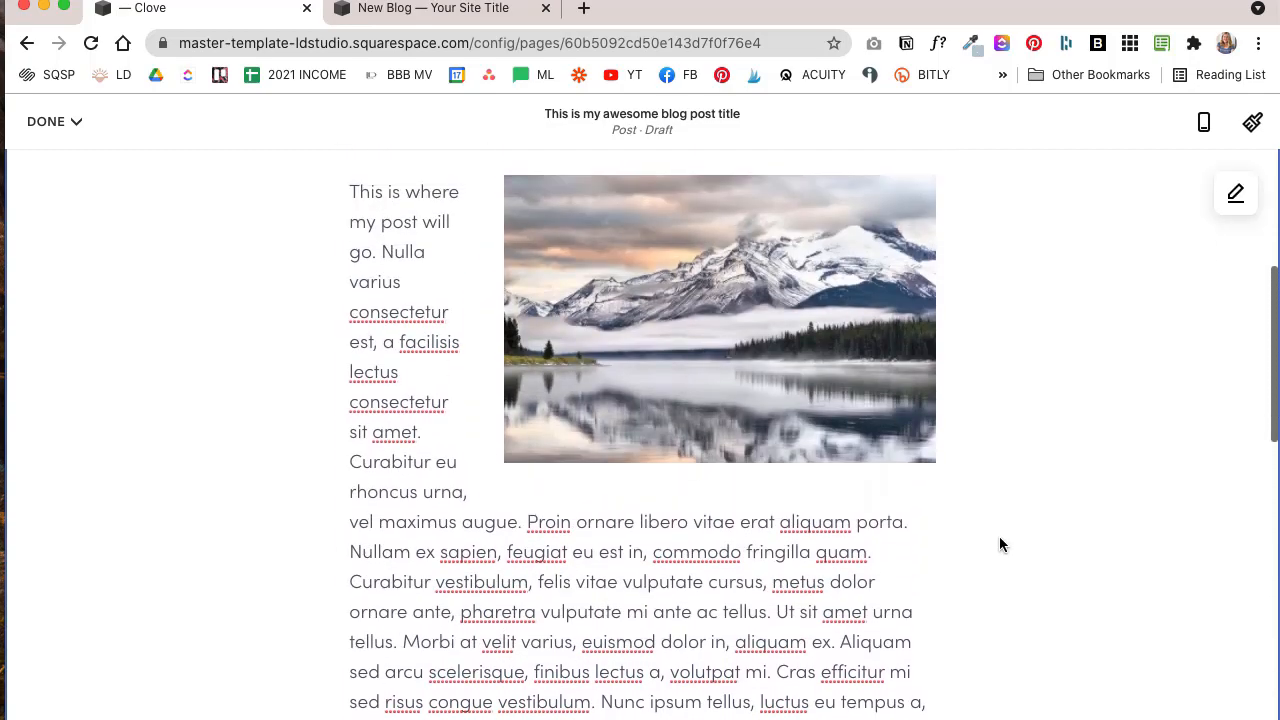
pyautogui.scroll(-8, 1068, 340)
pyautogui.scroll(5, 1070, 320)
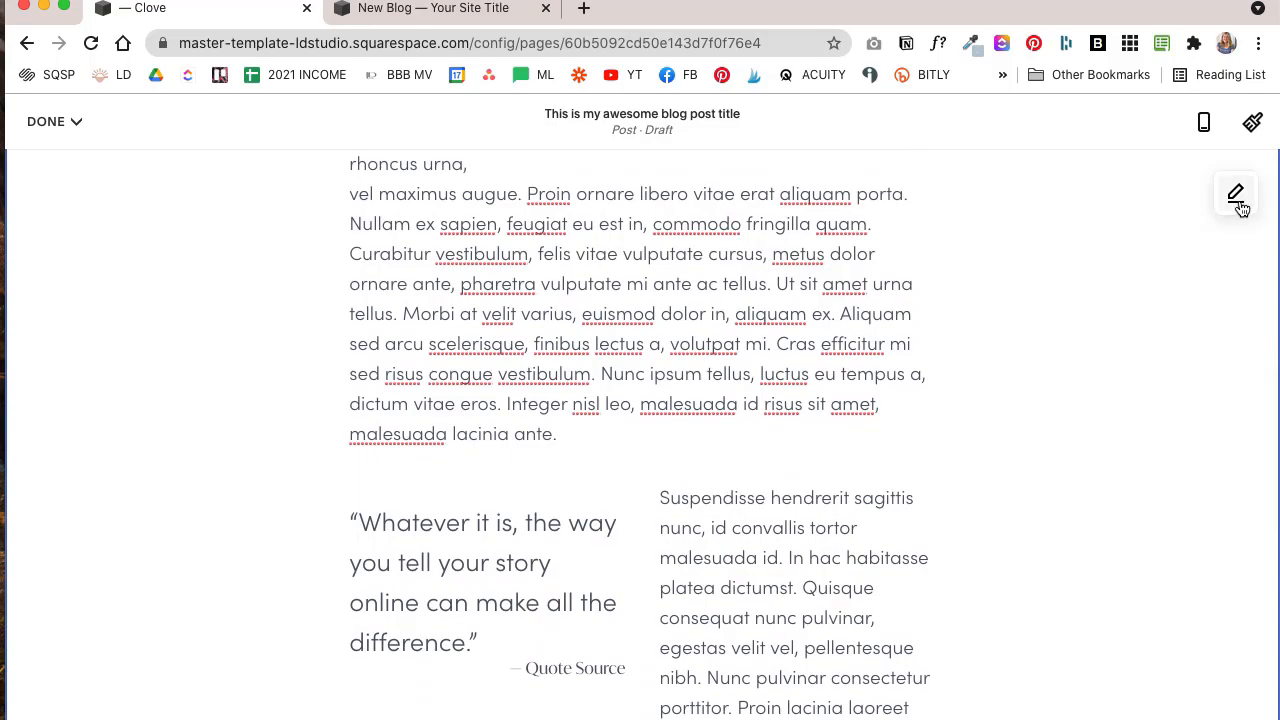
# - Open the post's format options and set the content width to Medium
pyautogui.click(1235, 194)
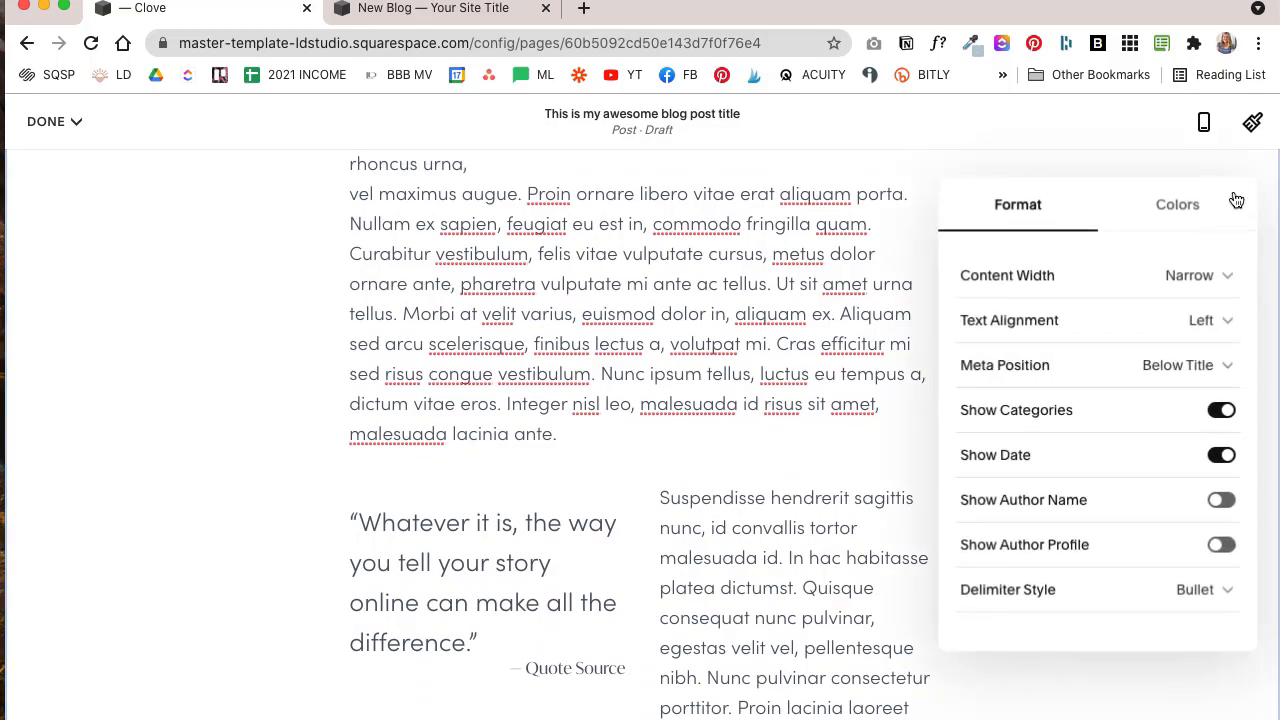
pyautogui.click(1224, 278)
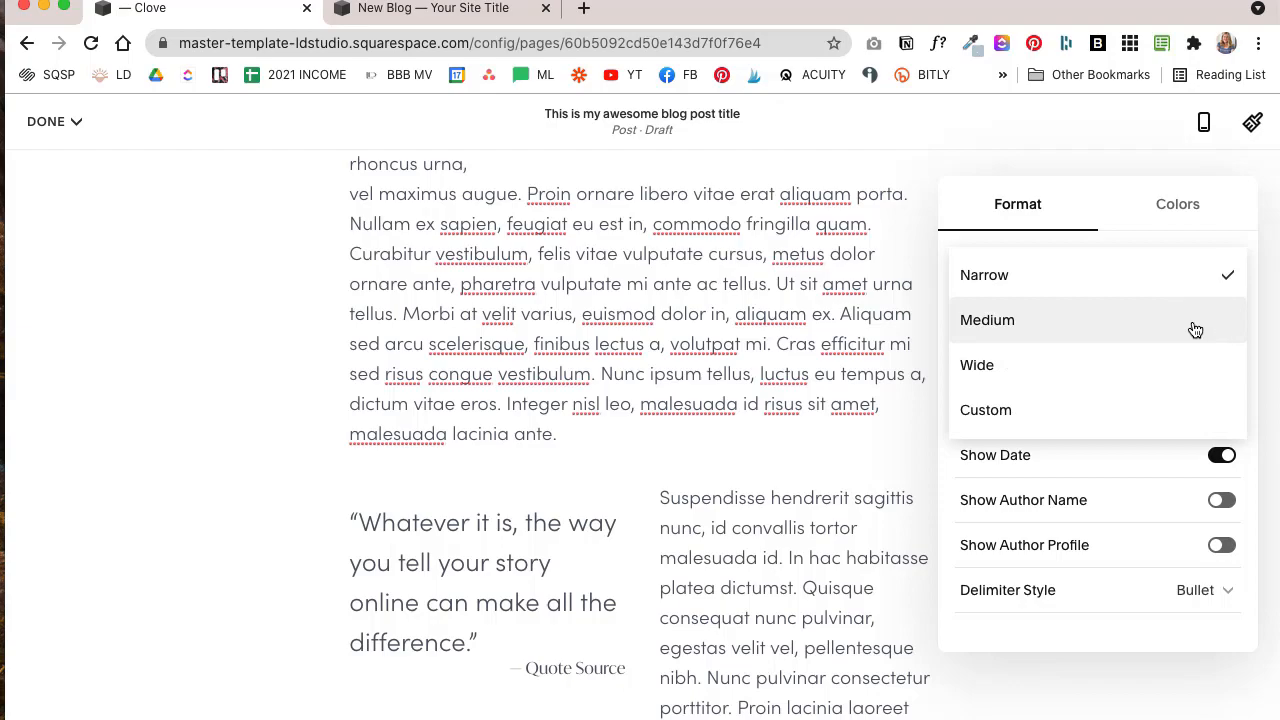
pyautogui.click(1205, 322)
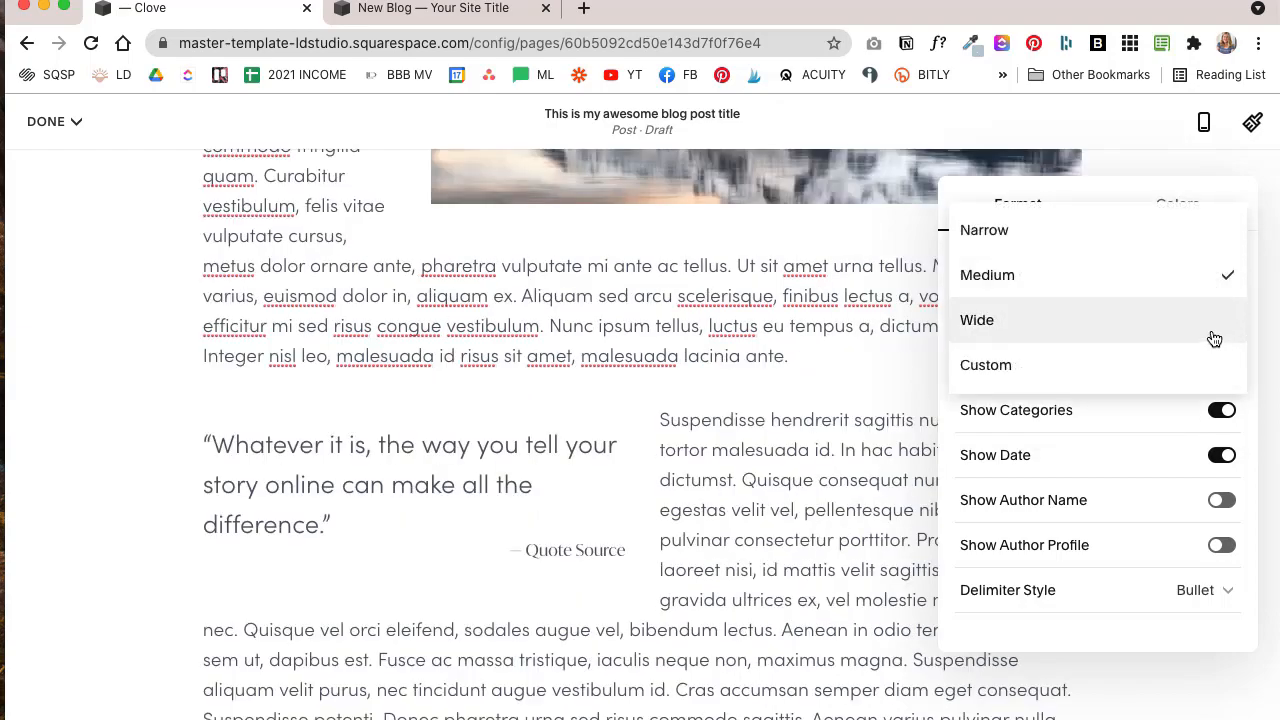
# - Try the Wide content width and move the format options clear of the text to check the image and quote layout
pyautogui.click(1213, 339)
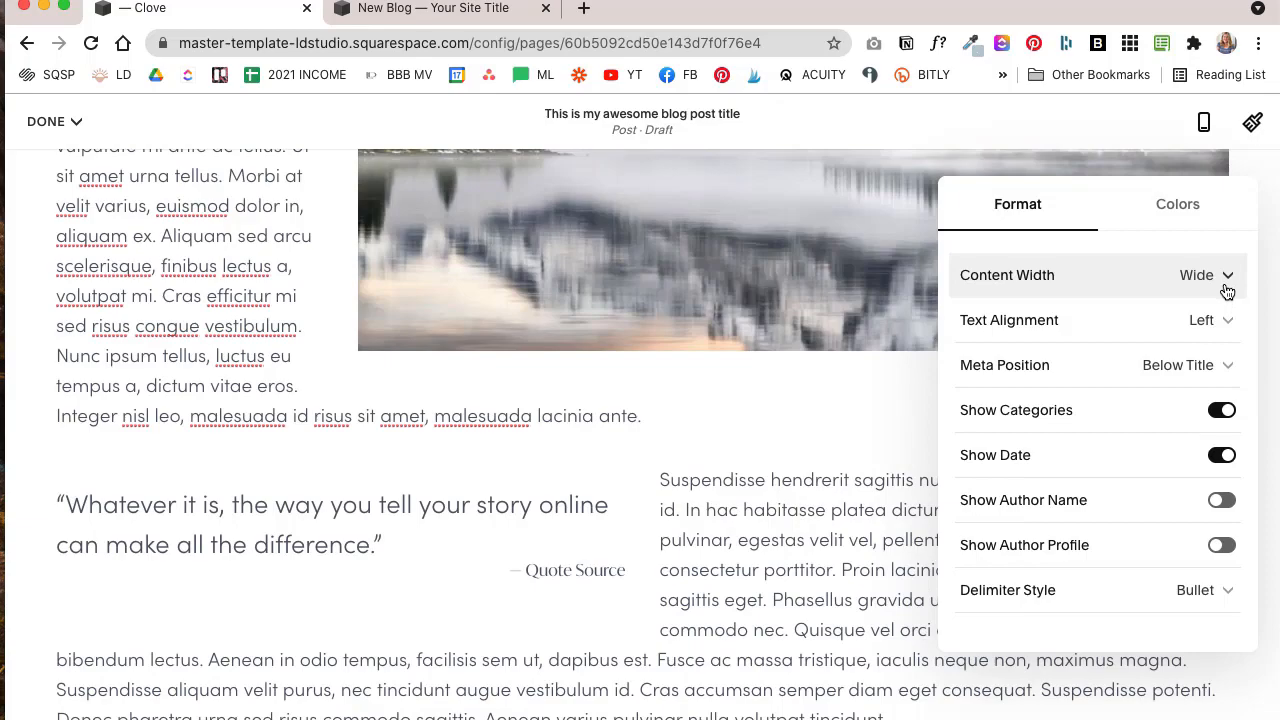
pyautogui.scroll(10, 775, 491)
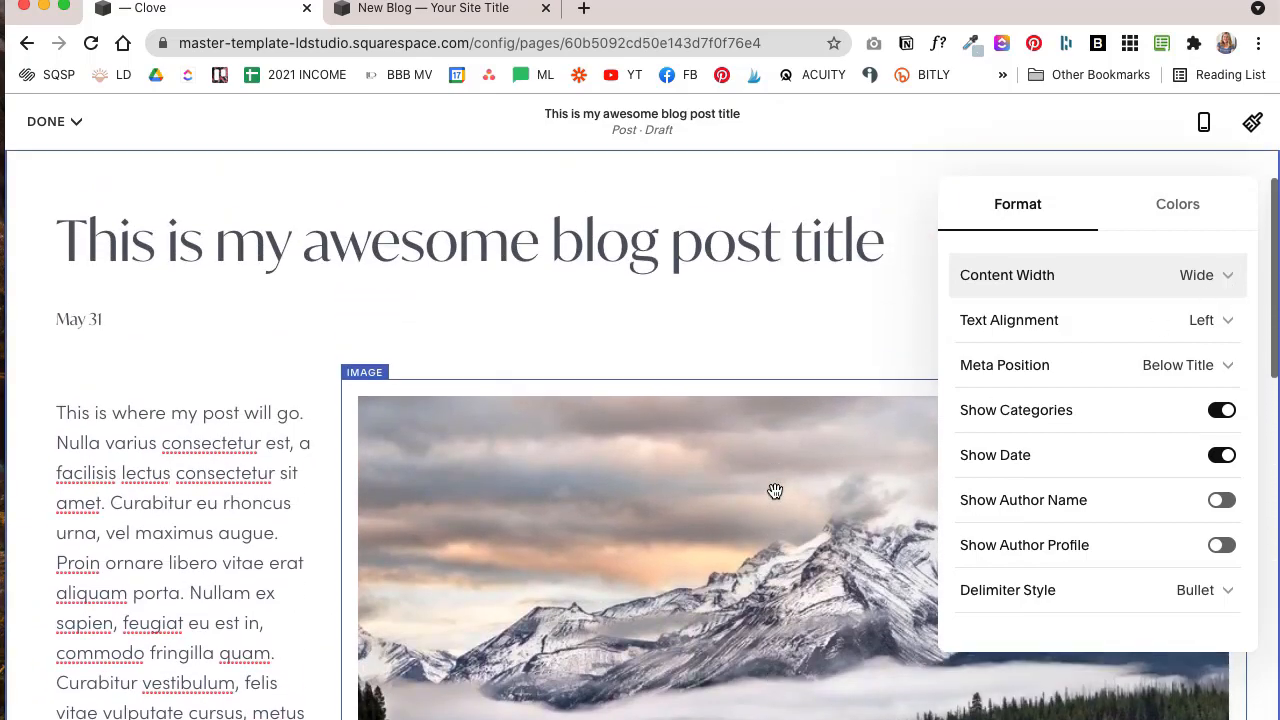
pyautogui.scroll(-15, 775, 491)
pyautogui.click(772, 287)
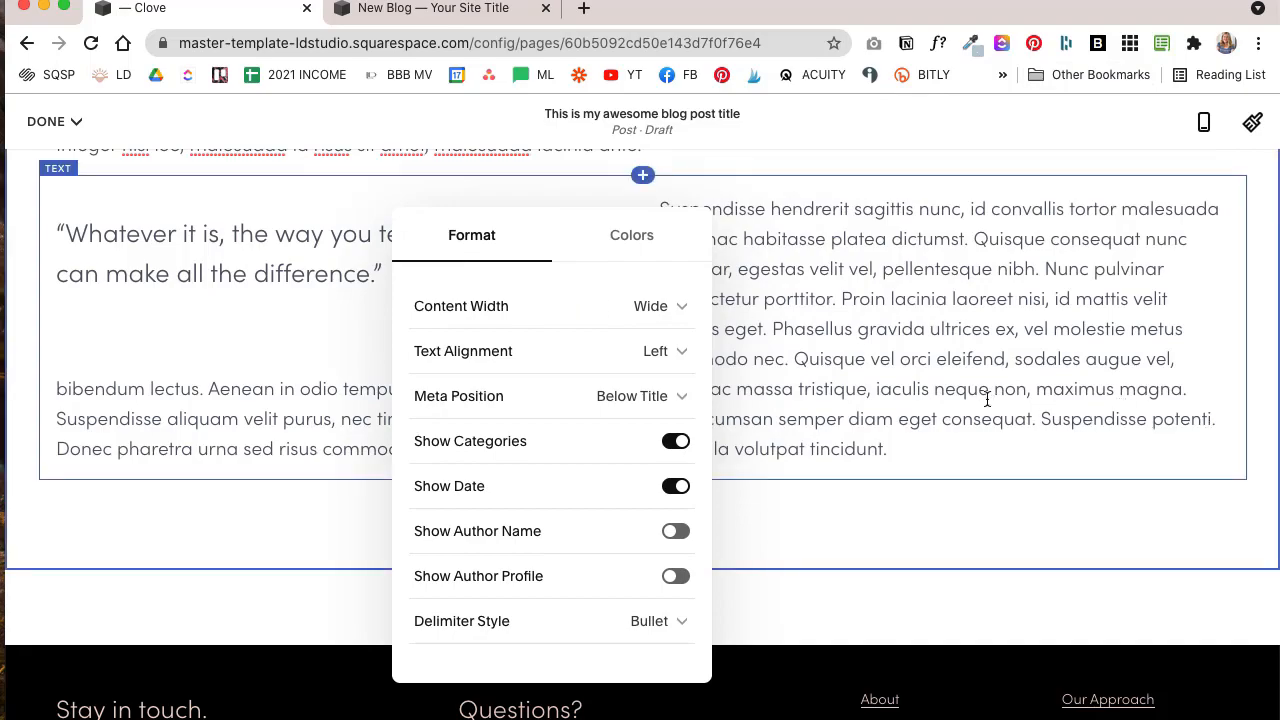
pyautogui.click(543, 240)
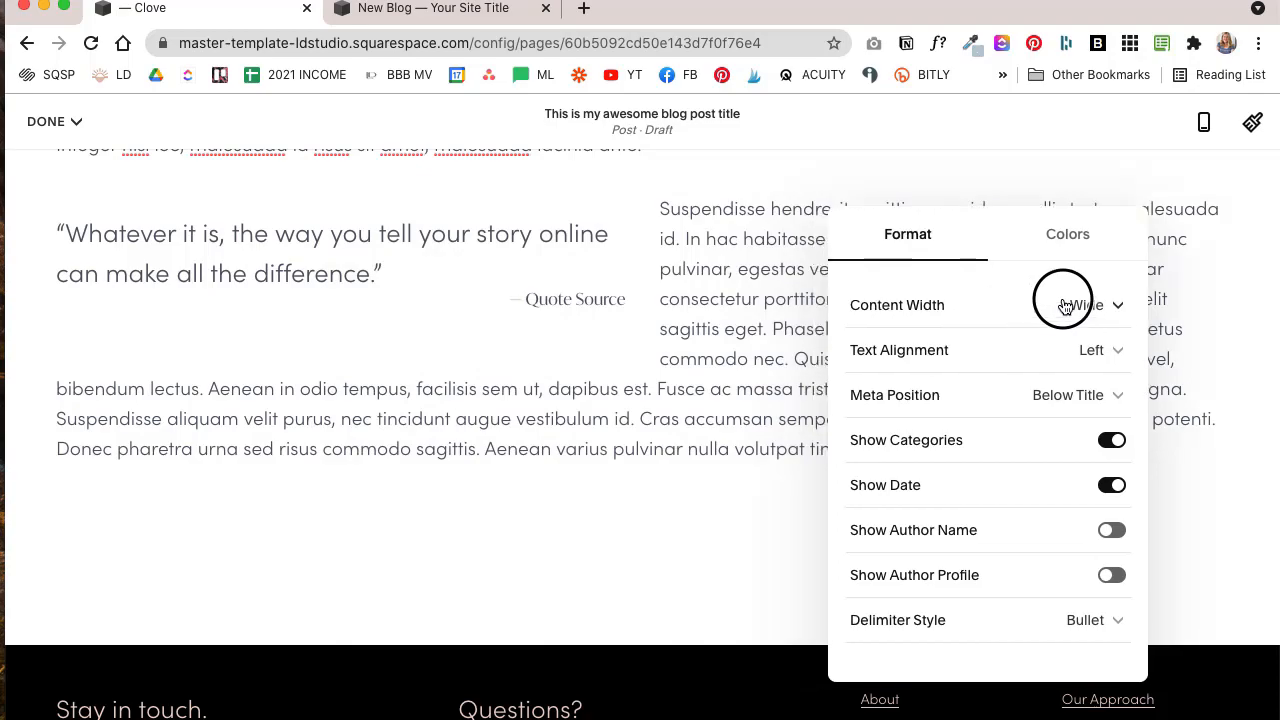
pyautogui.scroll(5, 676, 371)
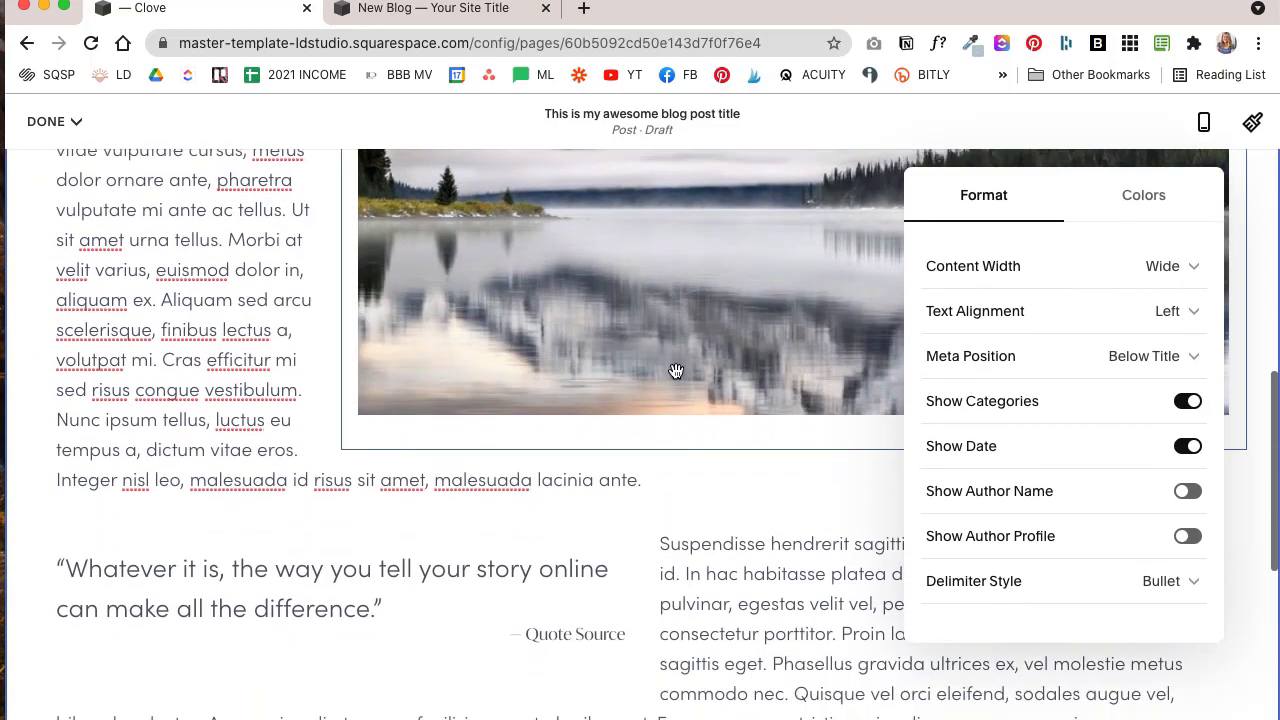
pyautogui.scroll(-3, 676, 371)
# - Try the Custom and Narrow content widths on the post
pyautogui.click(1175, 280)
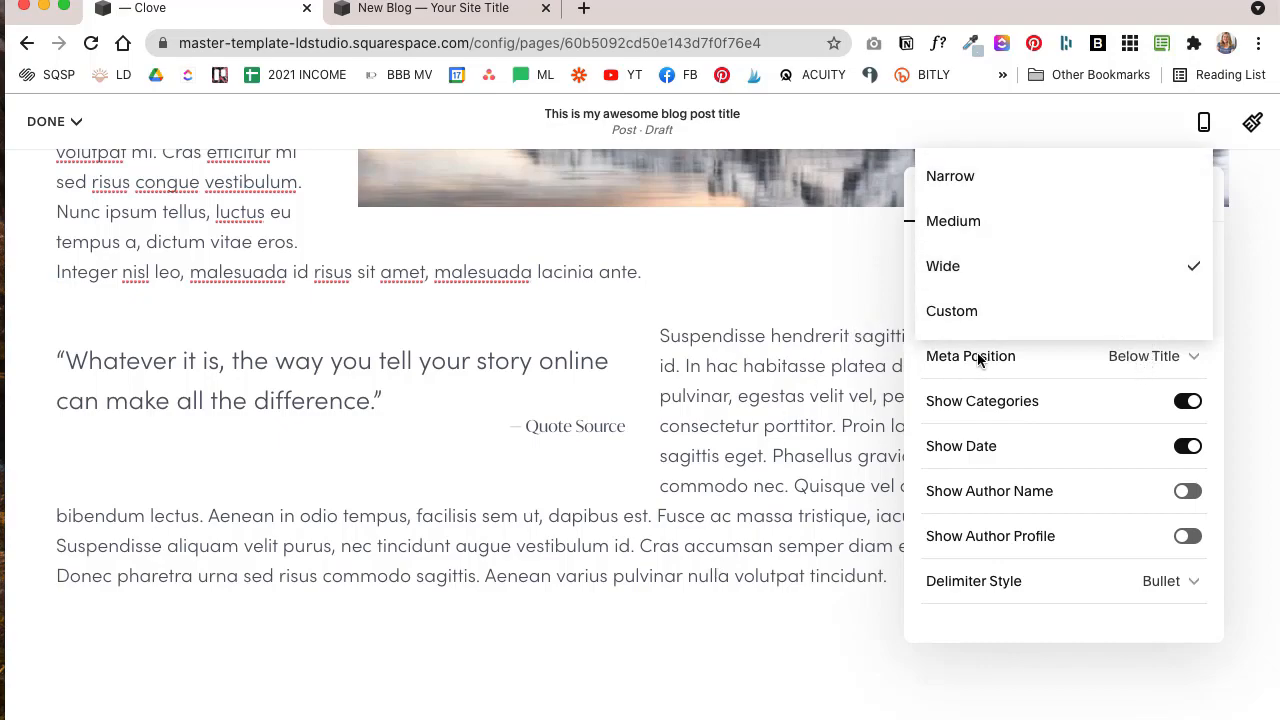
pyautogui.click(1082, 328)
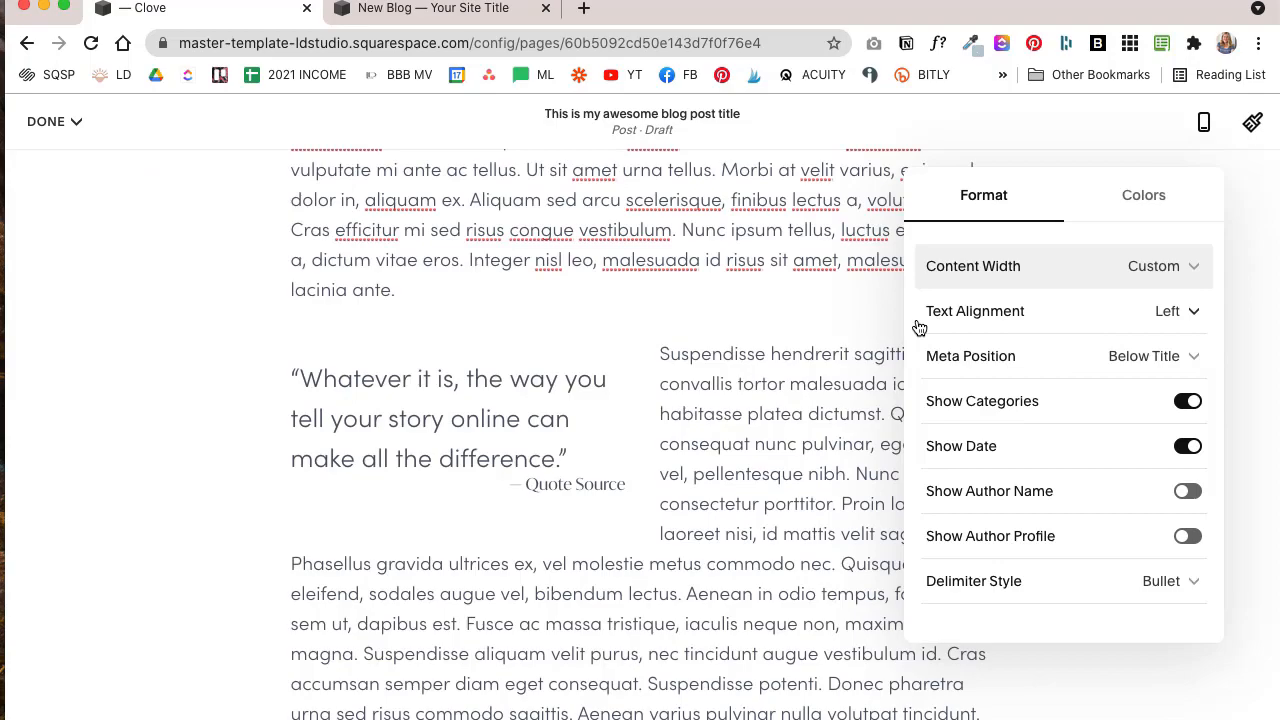
pyautogui.scroll(-1, 780, 457)
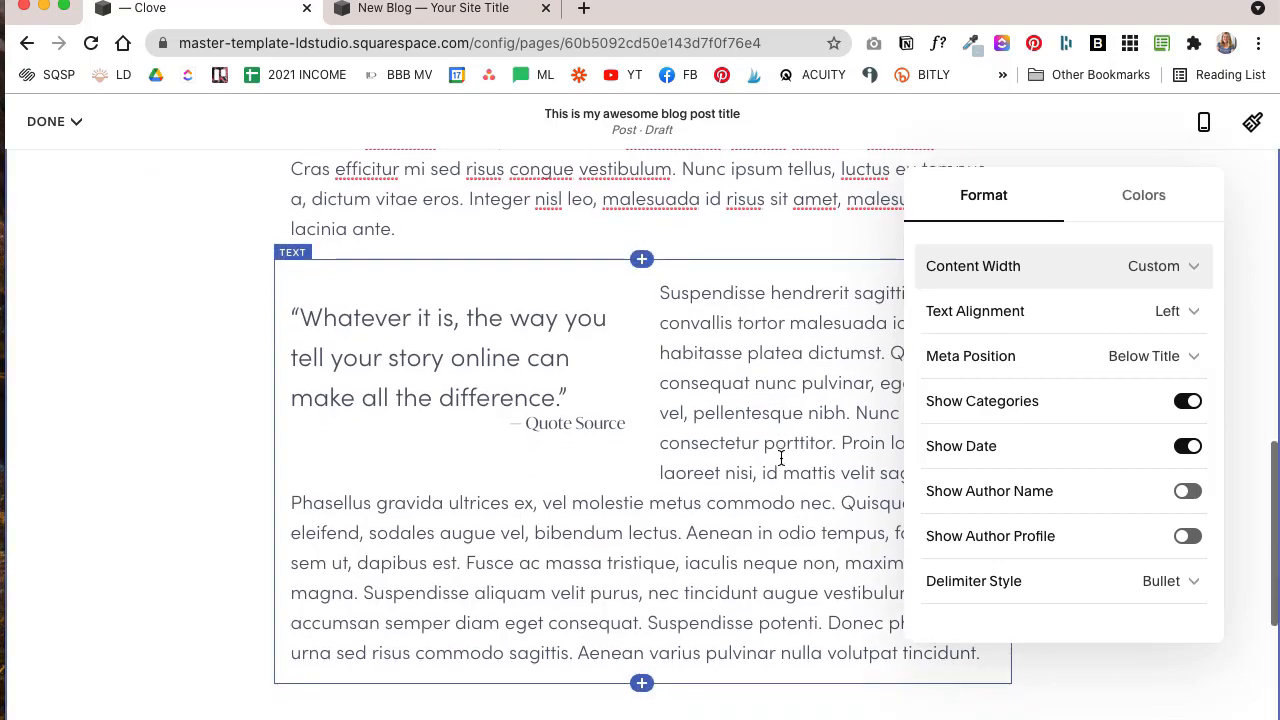
pyautogui.click(1190, 270)
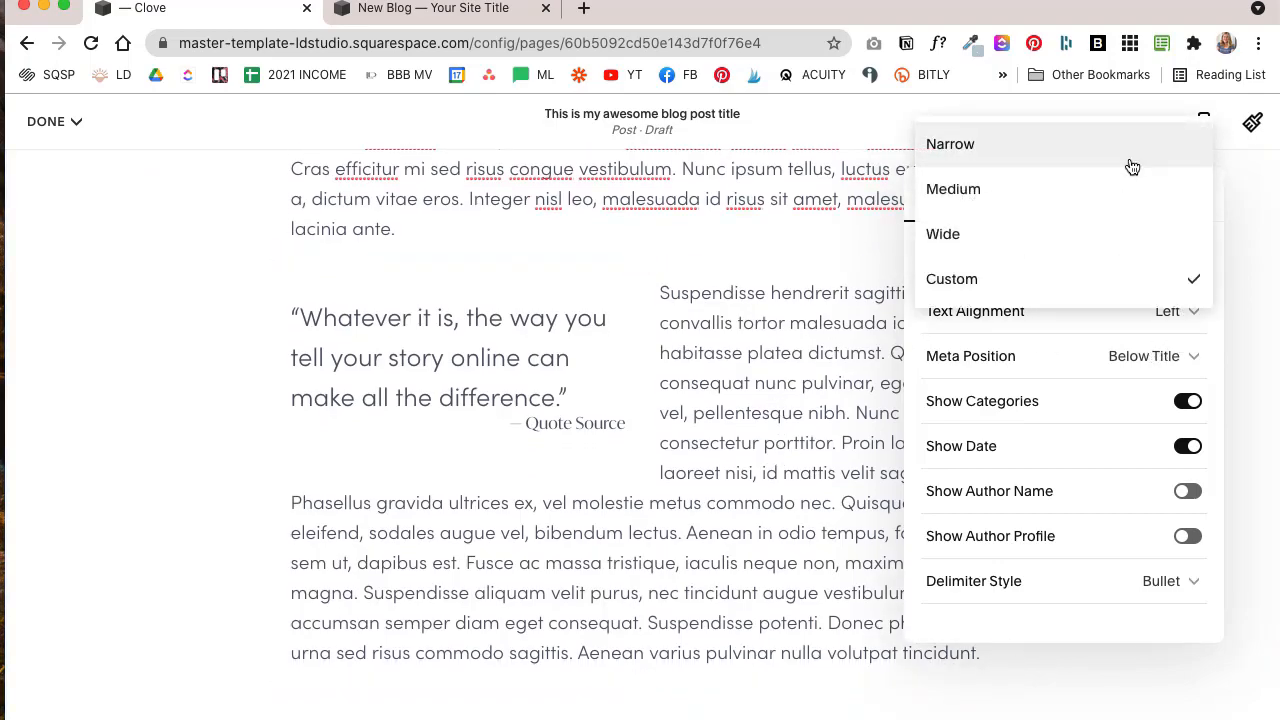
pyautogui.click(1051, 161)
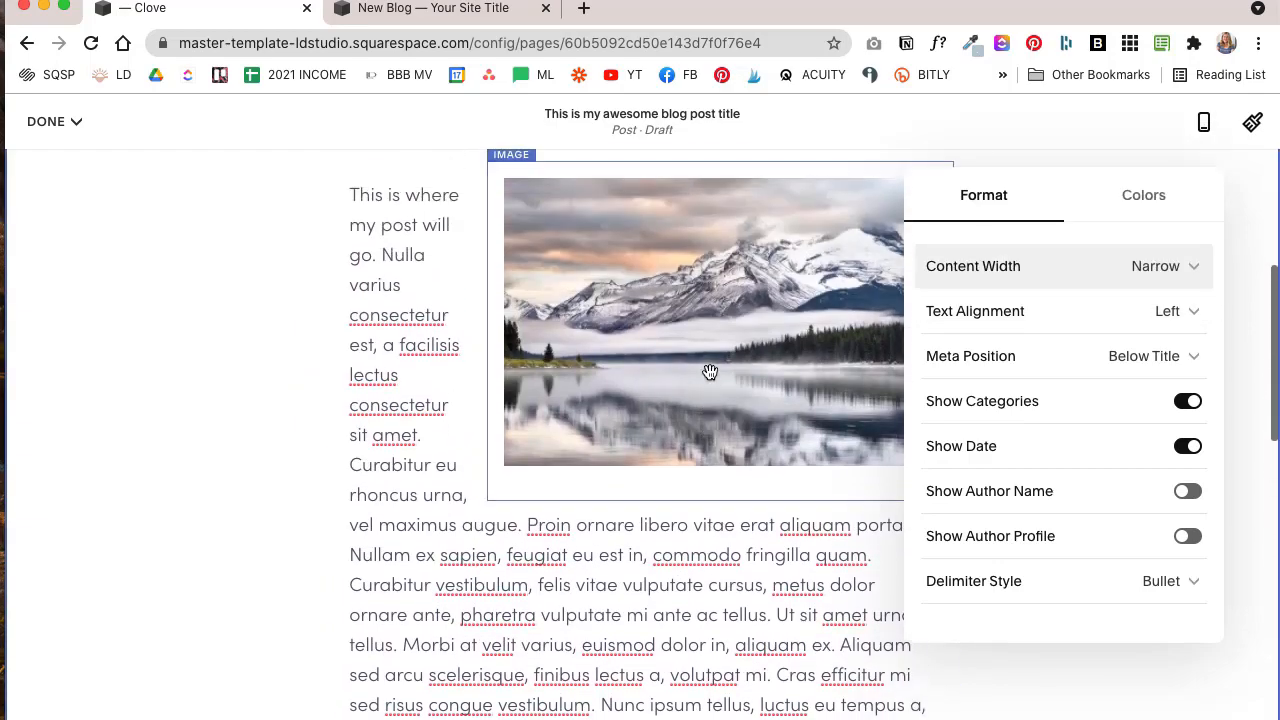
# - Set the post's content width back to Medium and check the image and quote layout
pyautogui.click(1172, 286)
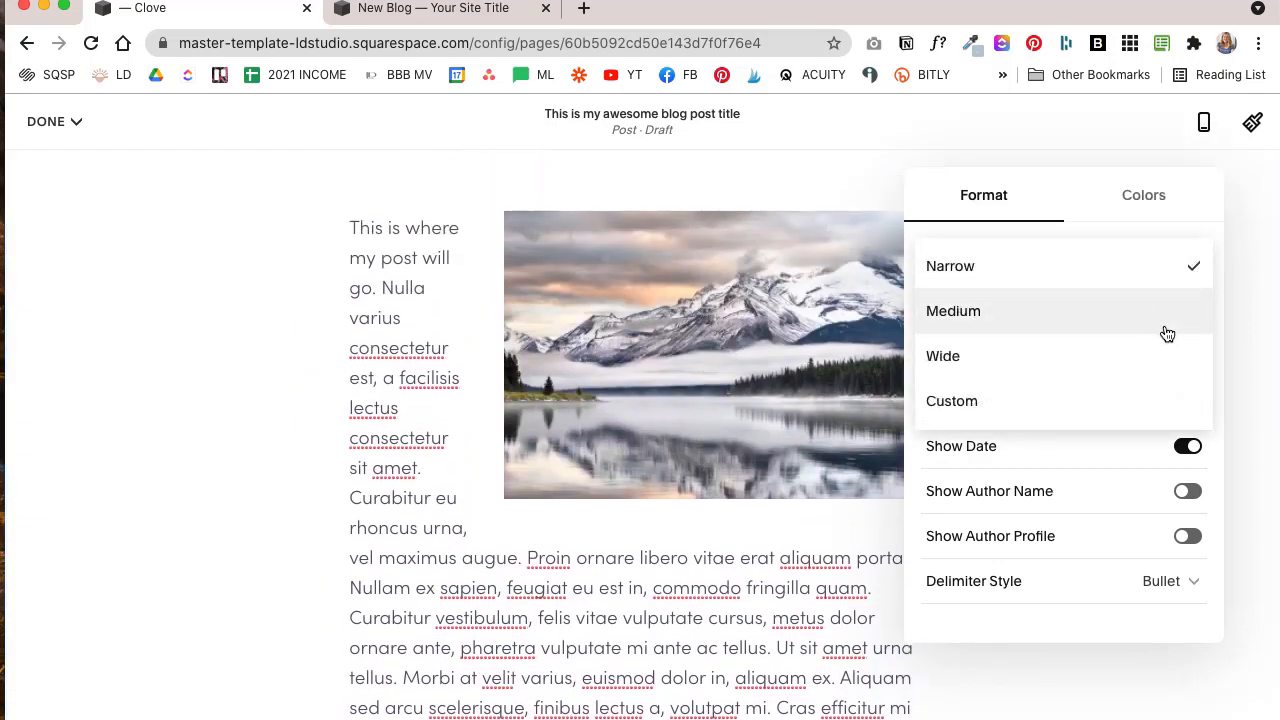
pyautogui.click(1167, 316)
pyautogui.scroll(-3, 833, 420)
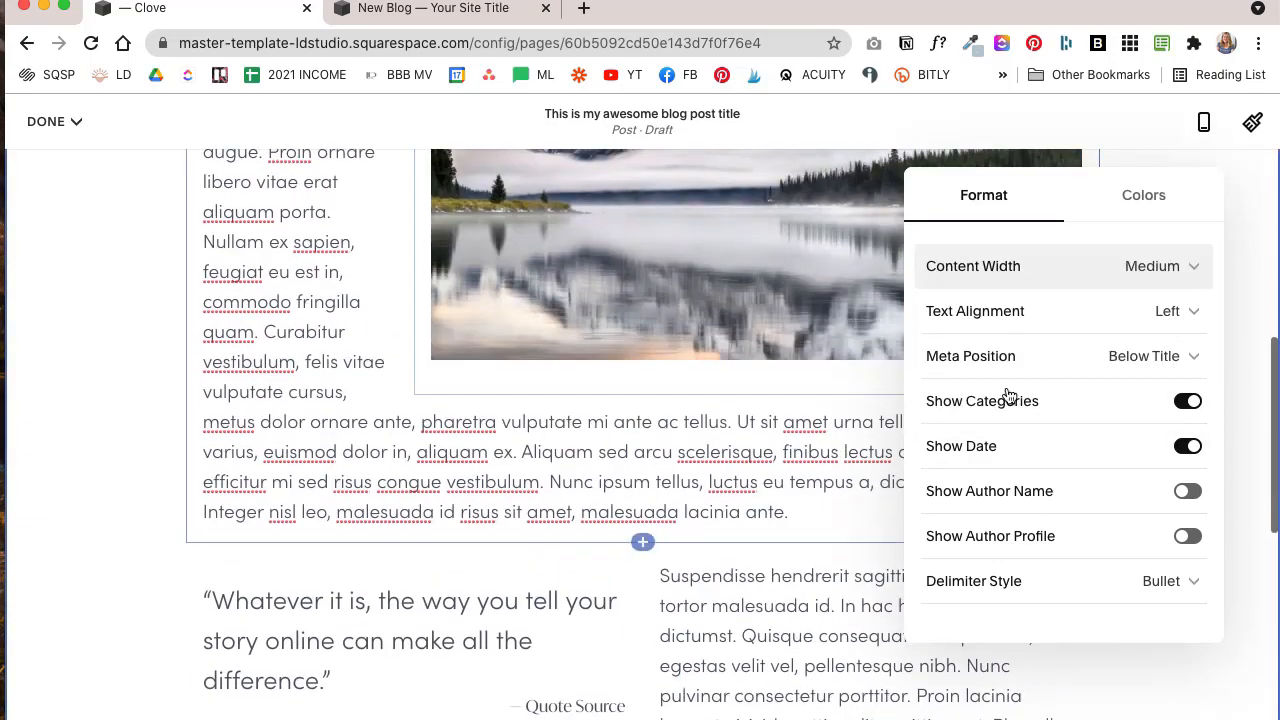
# - Keep the text alignment at Left and set the post's meta position to Above Title
pyautogui.click(1193, 314)
pyautogui.click(1088, 305)
pyautogui.click(1186, 354)
pyautogui.click(1030, 318)
pyautogui.scroll(10, 740, 344)
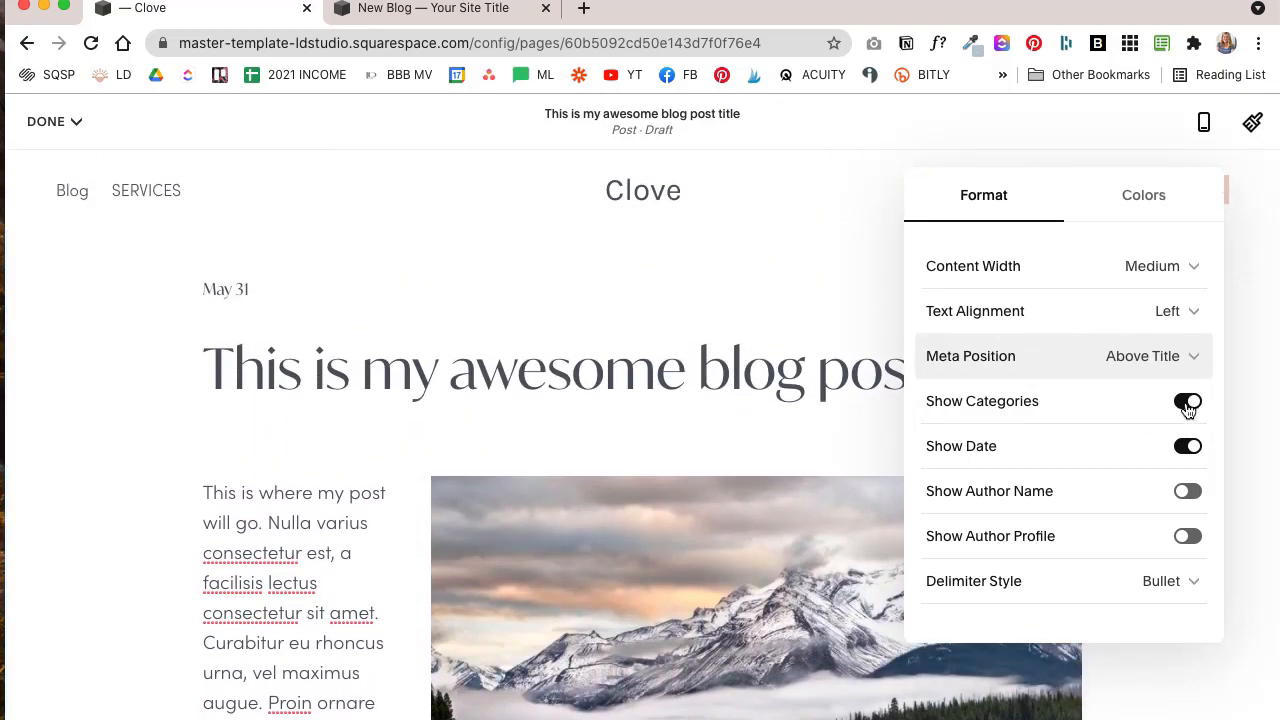
# - Show the author name and the author profile on the post, and check the profile below the text
pyautogui.click(1193, 496)
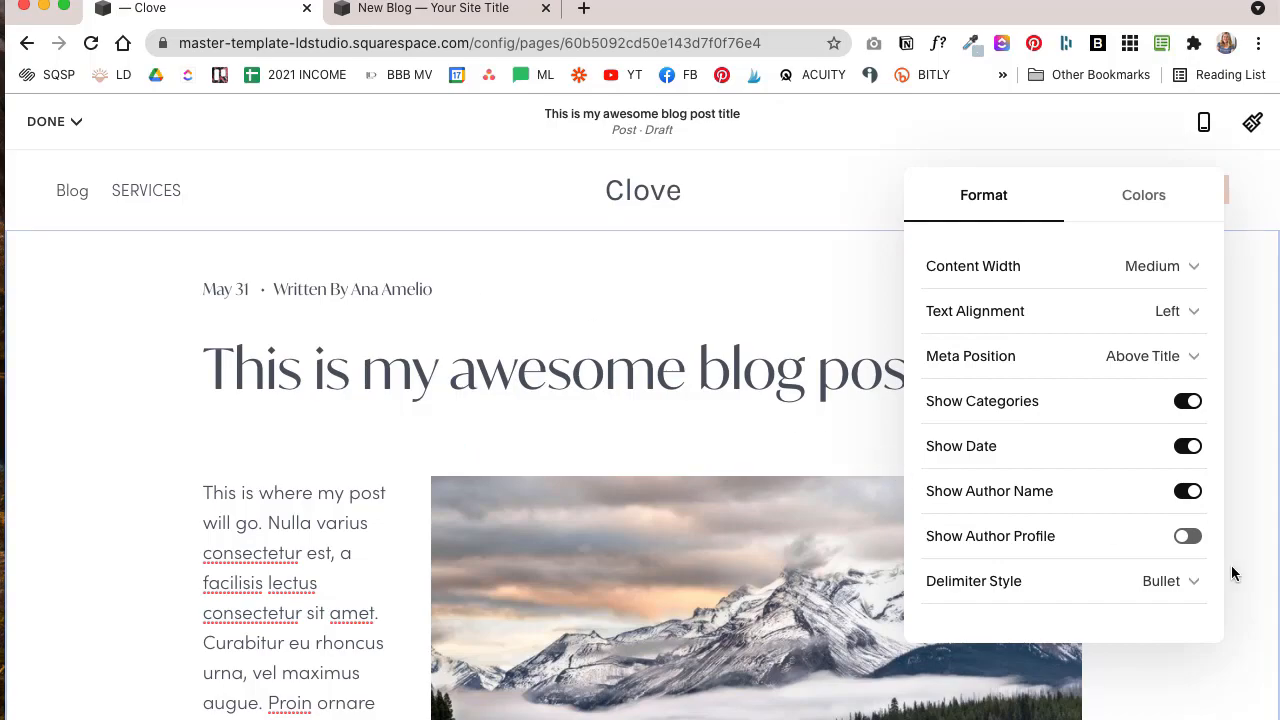
pyautogui.click(1188, 537)
pyautogui.scroll(-4, 780, 518)
pyautogui.scroll(-10, 762, 518)
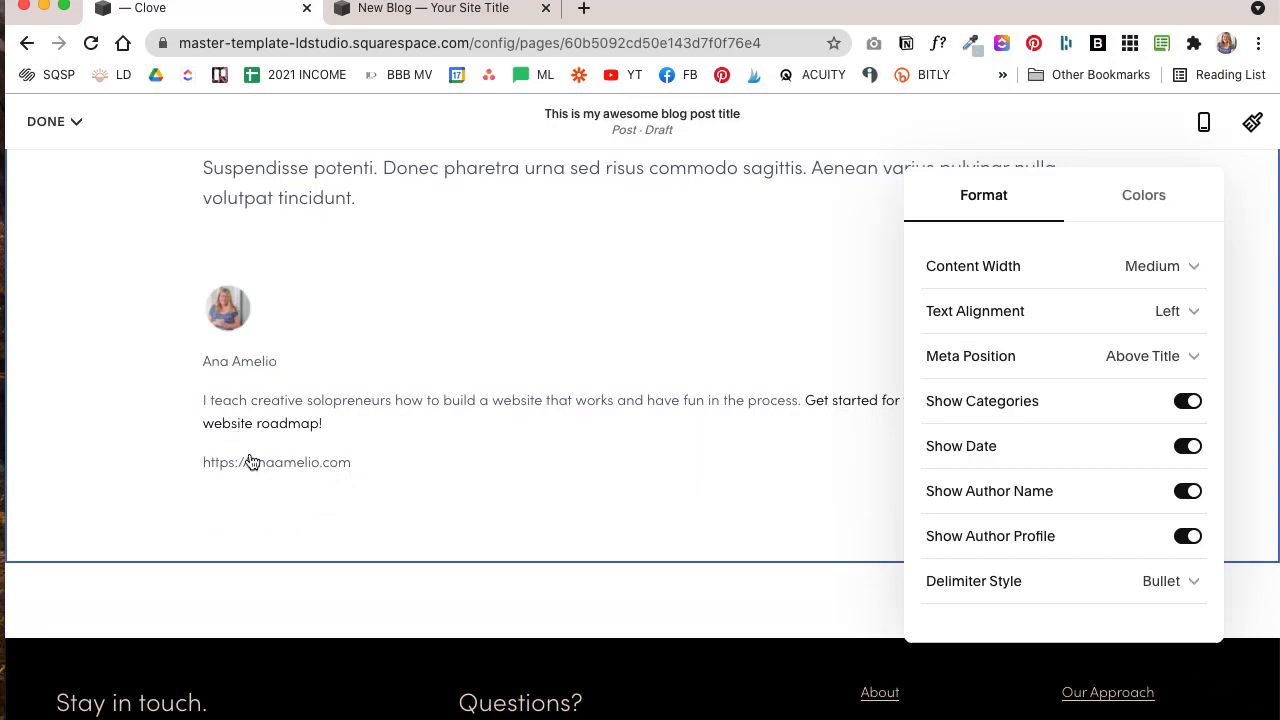
pyautogui.scroll(-2, 991, 572)
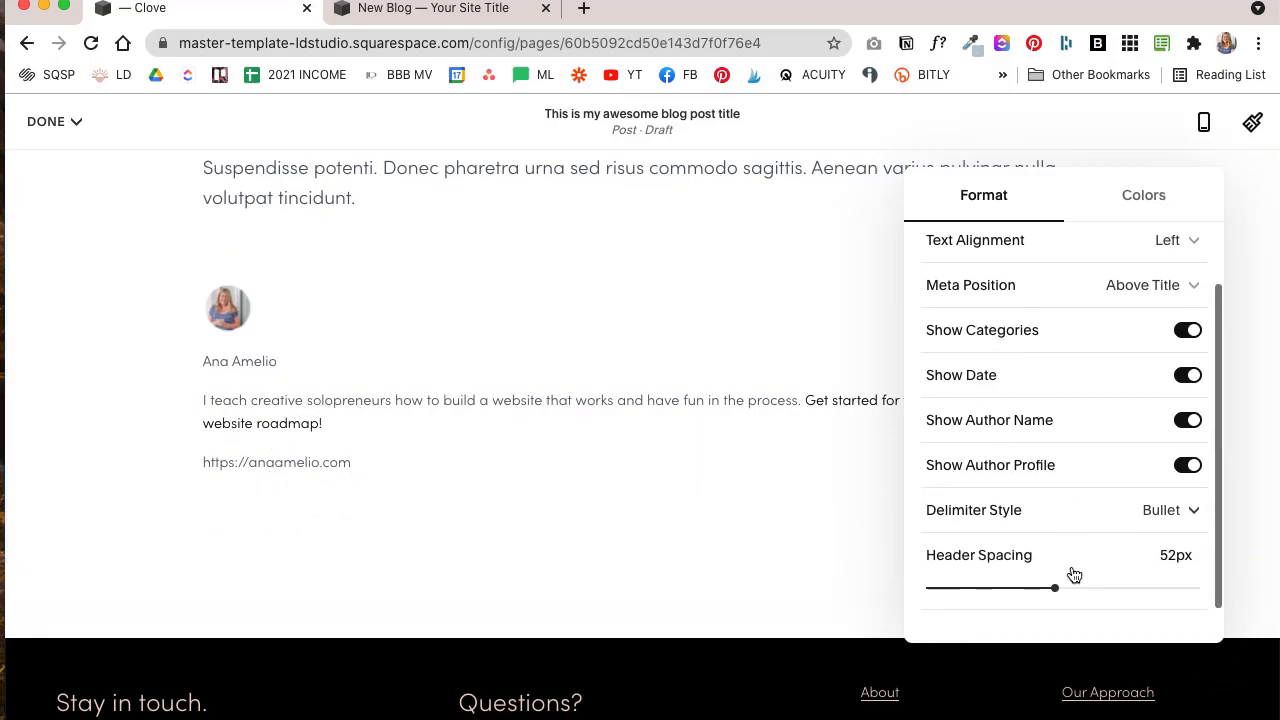
# - Try the Pipe, Dash and Space delimiter styles in the post's metadata and return to Bullet
pyautogui.scroll(10, 577, 225)
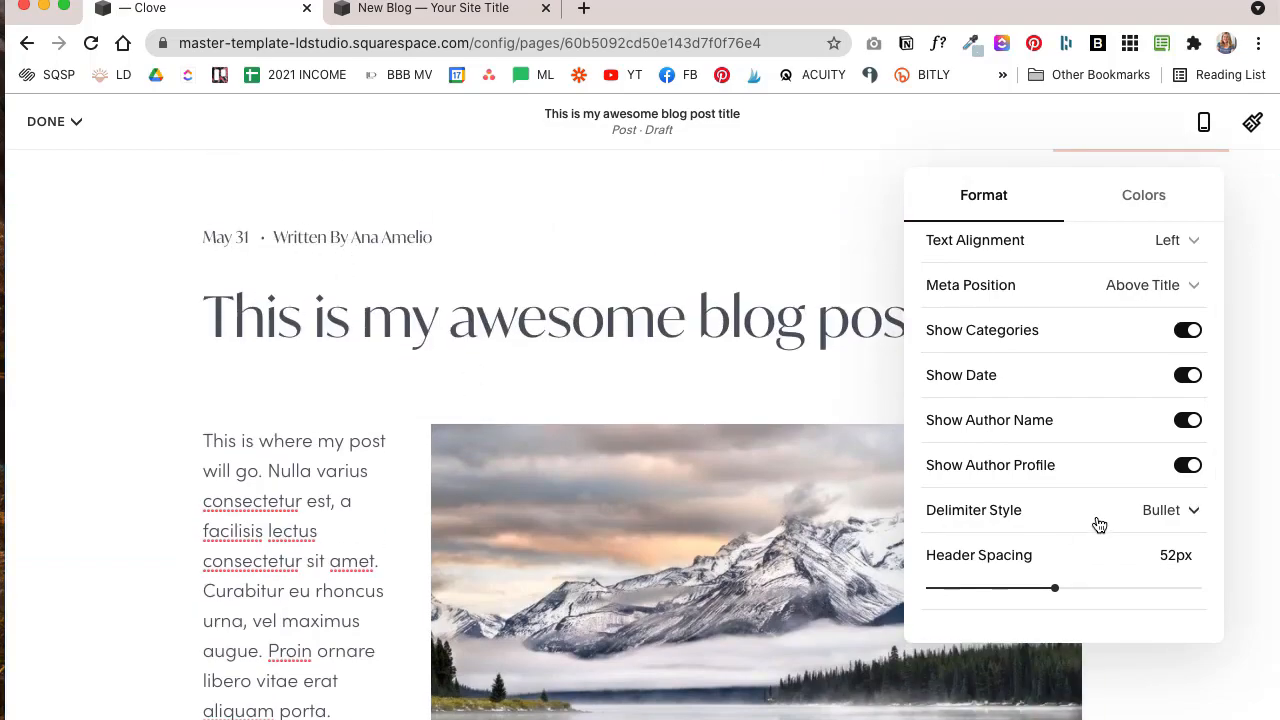
pyautogui.click(1178, 507)
pyautogui.click(1138, 560)
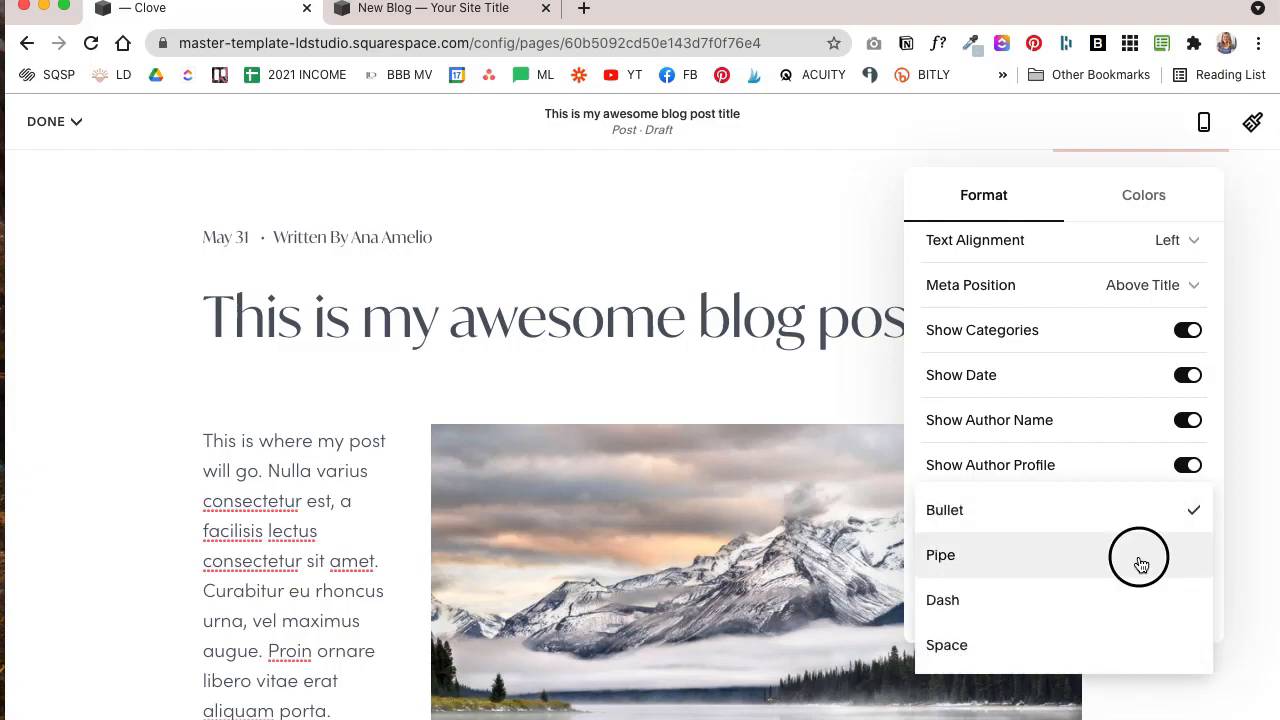
pyautogui.click(1168, 512)
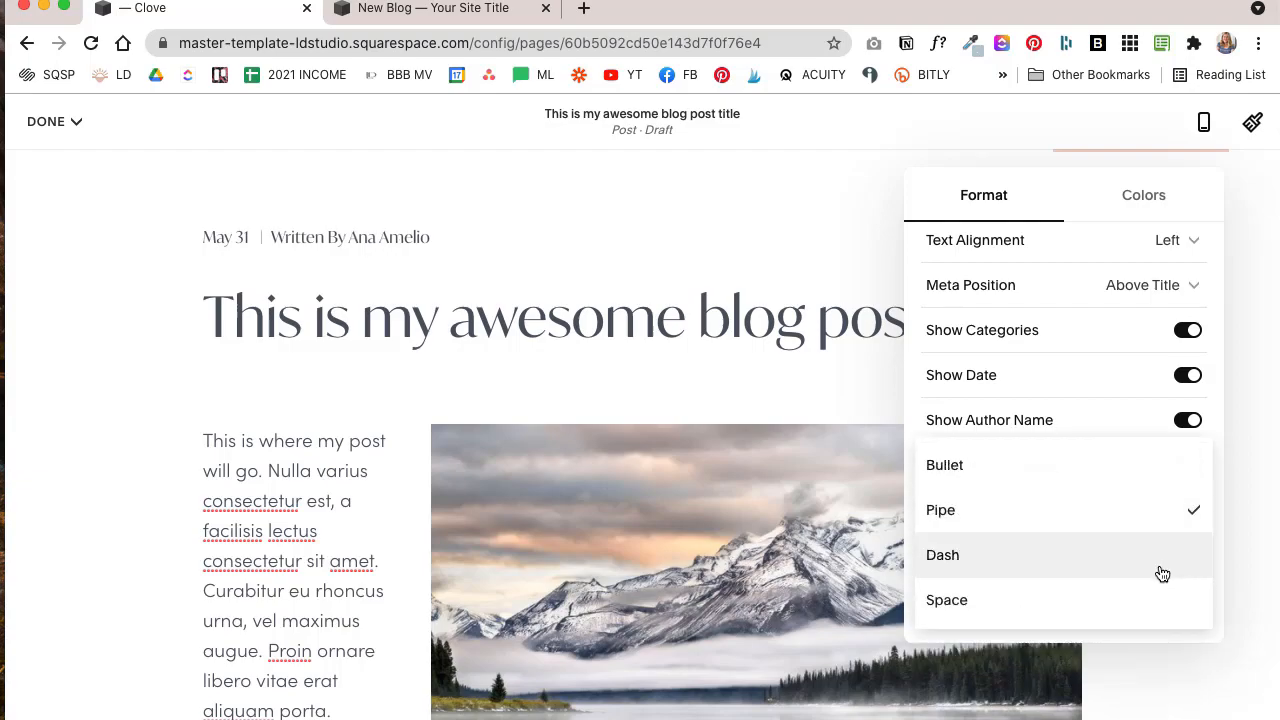
pyautogui.click(1160, 571)
pyautogui.click(1190, 502)
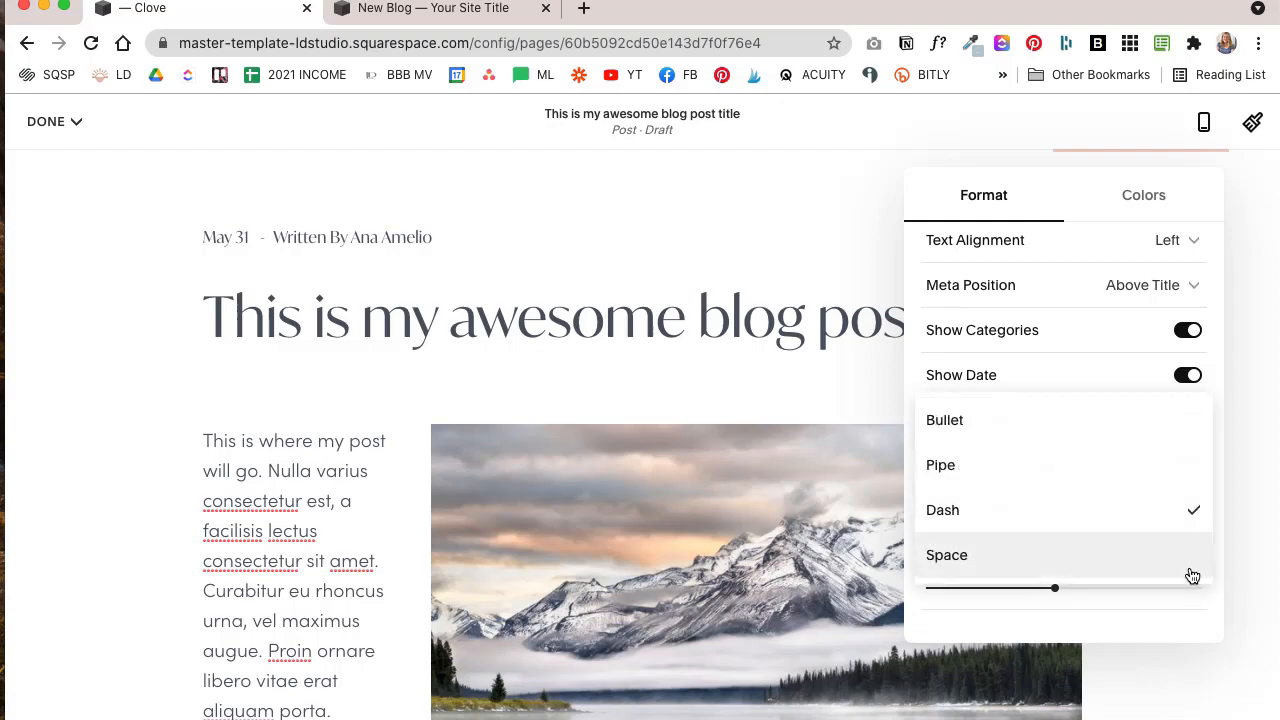
pyautogui.click(1188, 575)
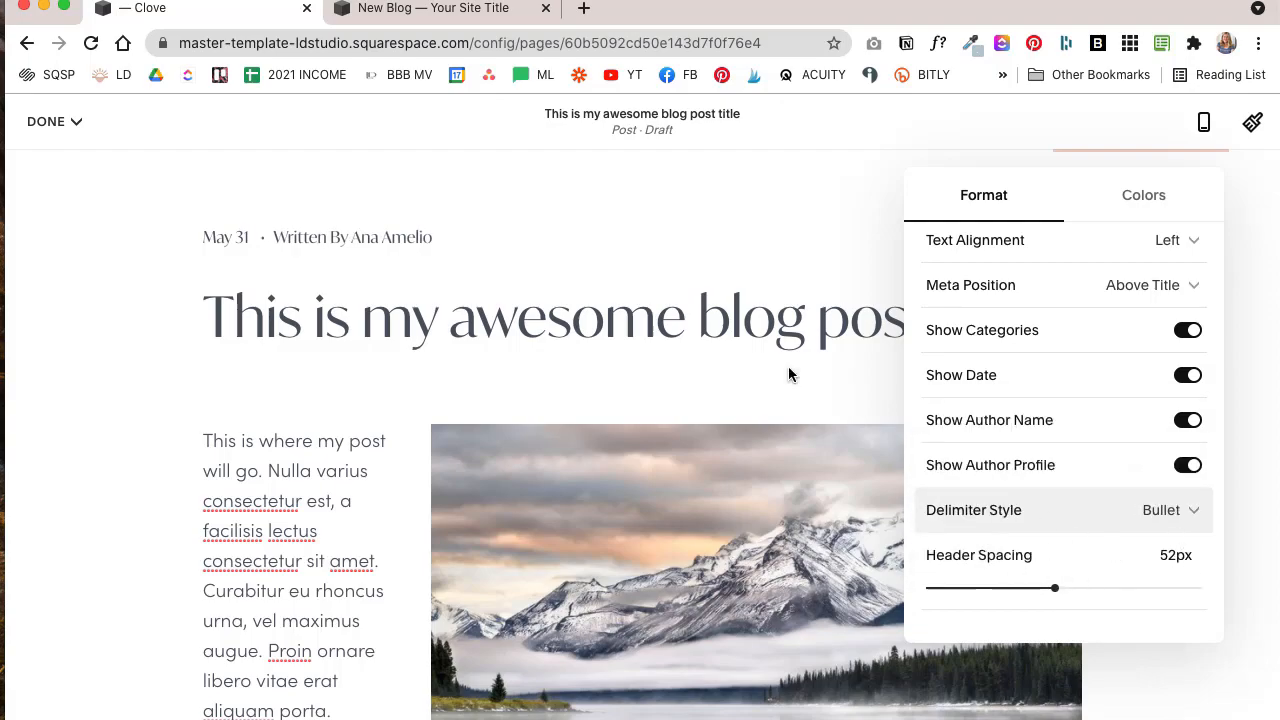
# - Browse the section color themes, apply Light 1 to the post, and close the section settings
pyautogui.scroll(1, 524, 332)
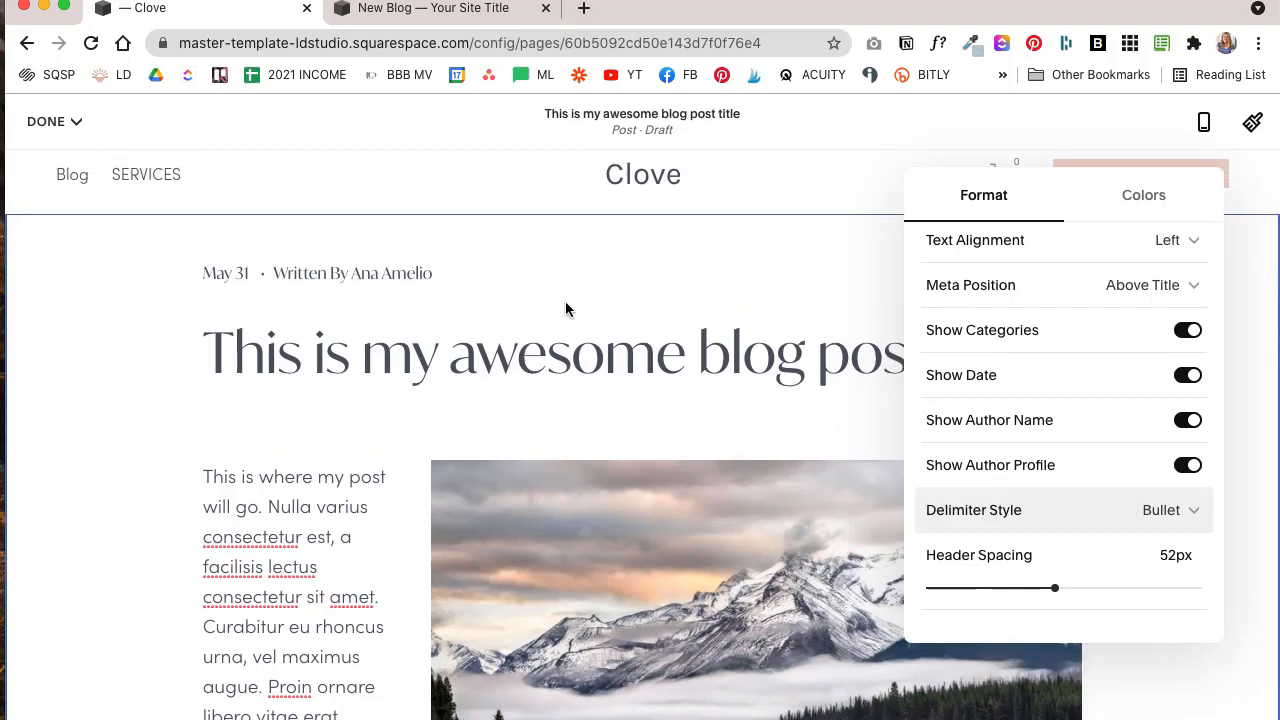
pyautogui.click(1147, 212)
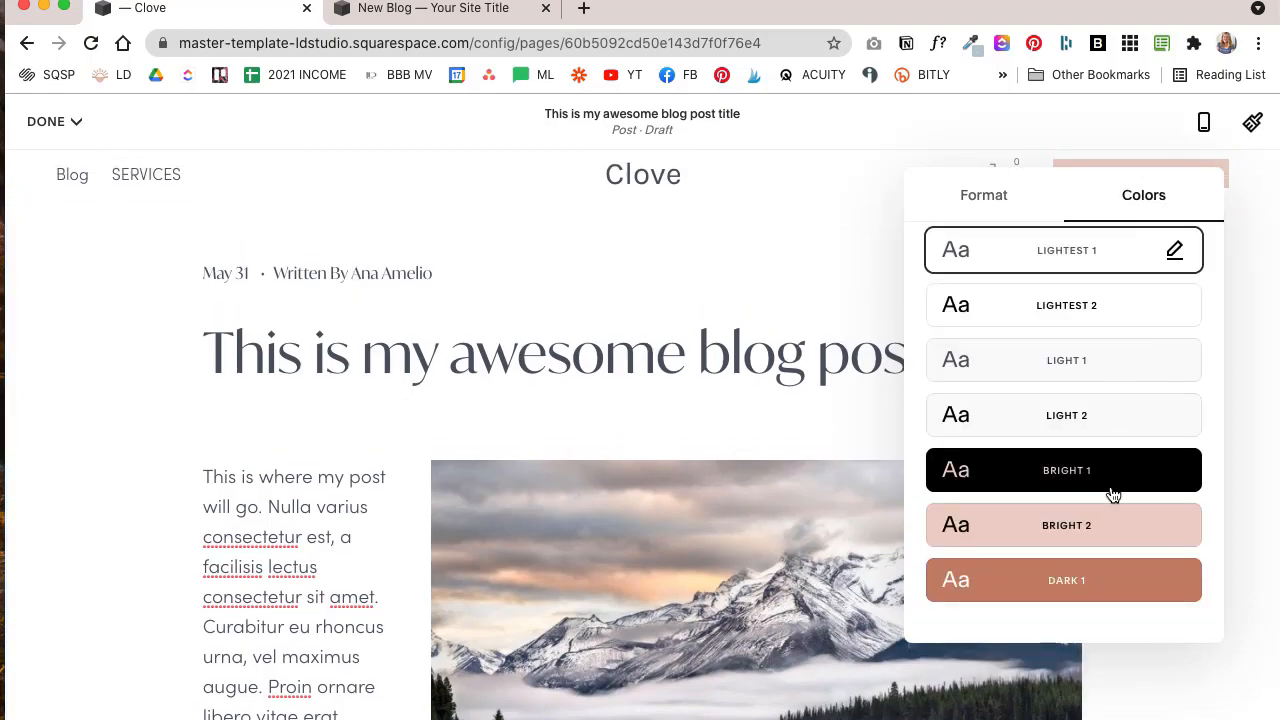
pyautogui.scroll(-3, 1113, 494)
pyautogui.scroll(5, 1113, 494)
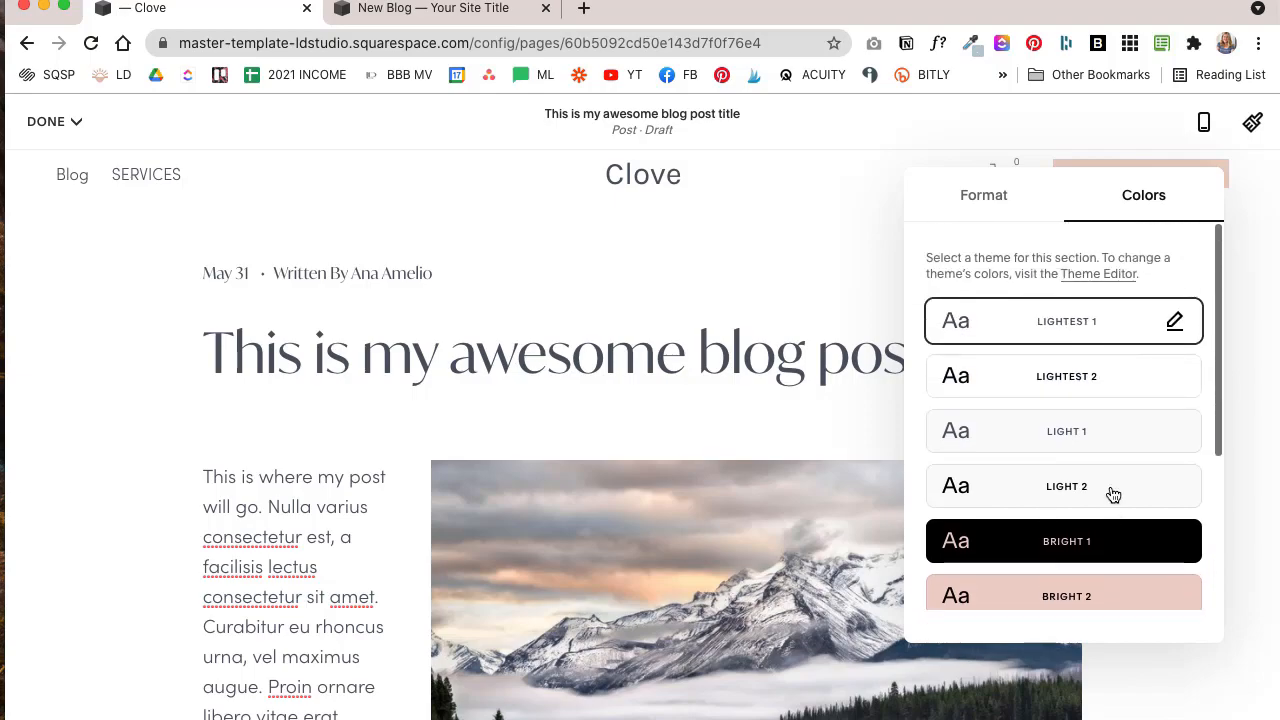
pyautogui.click(1161, 430)
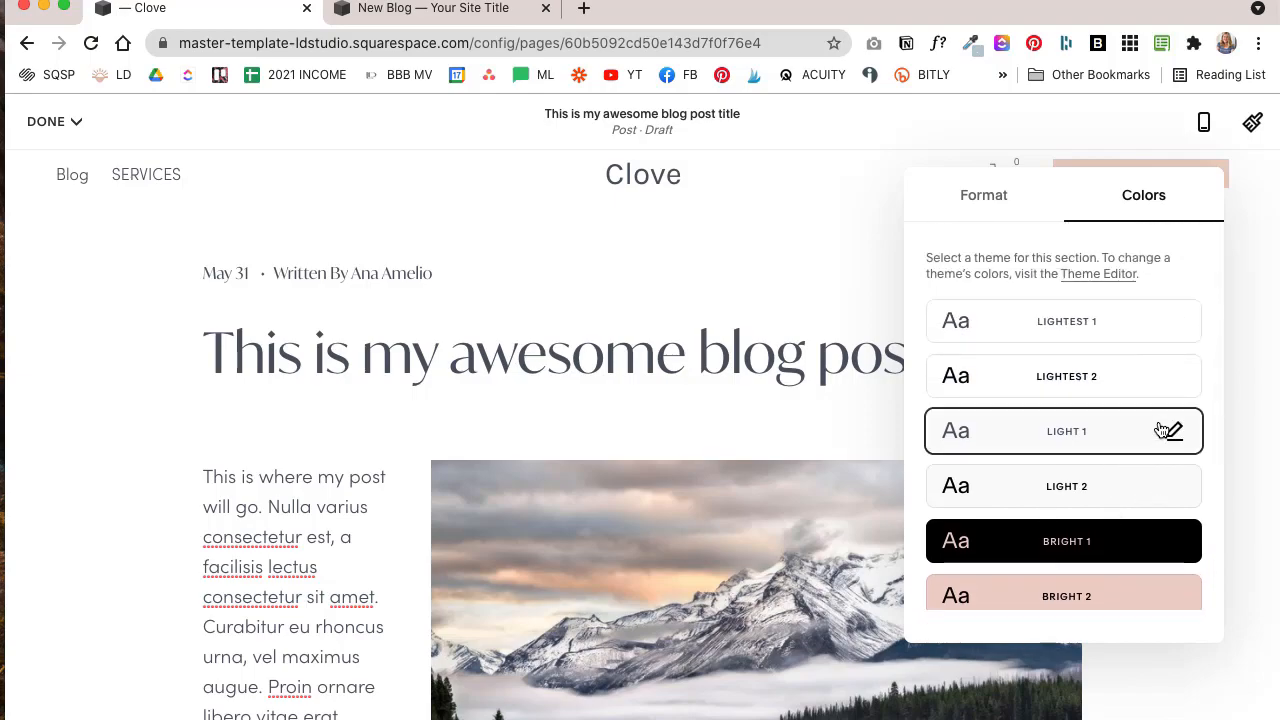
pyautogui.click(765, 311)
# - Look over the post in its new color theme and save it without publishing
pyautogui.scroll(-2, 691, 434)
pyautogui.scroll(2, 691, 434)
pyautogui.moveTo(56, 122)
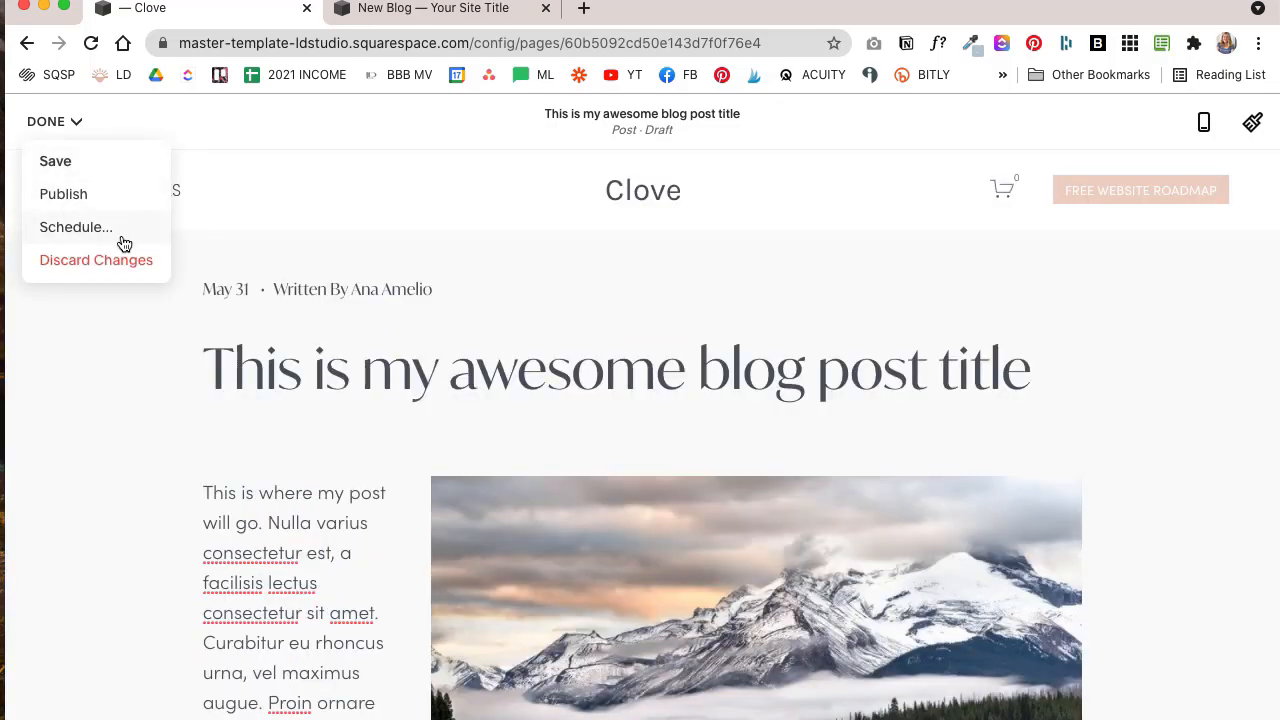
pyautogui.click(71, 170)
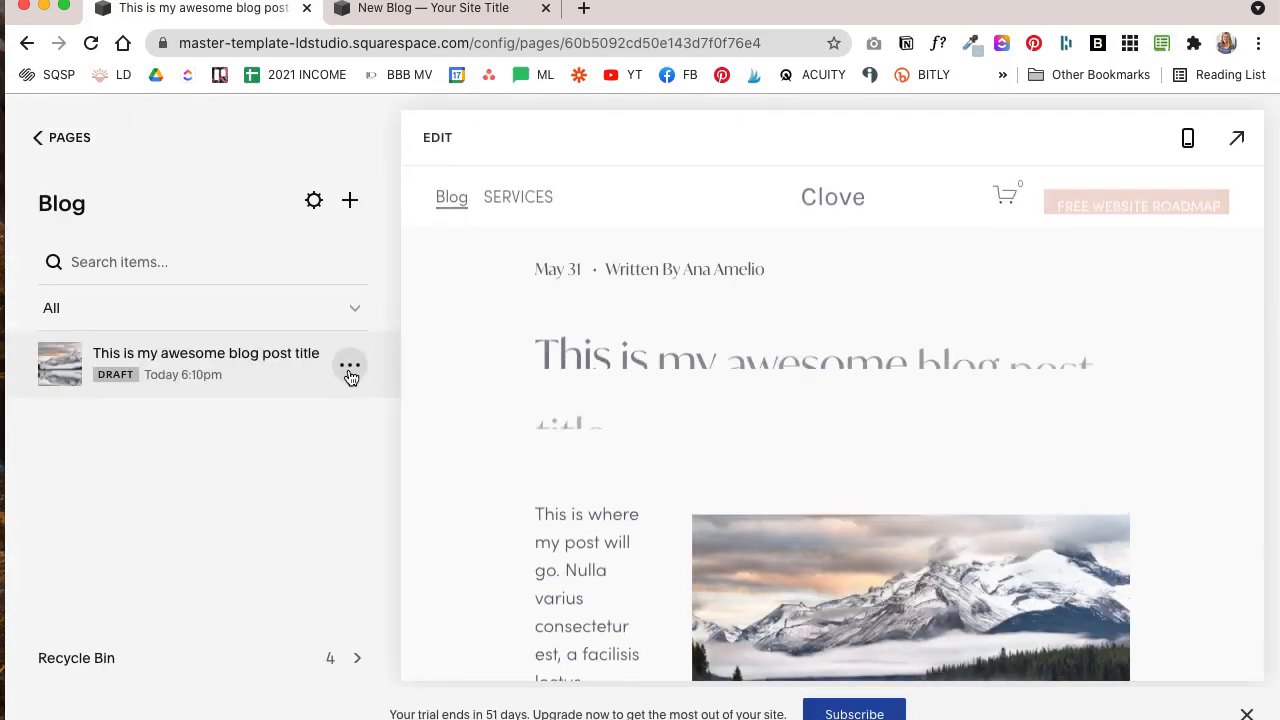
# - Open the blog post's settings and look at its tags and categories fields
pyautogui.click(350, 370)
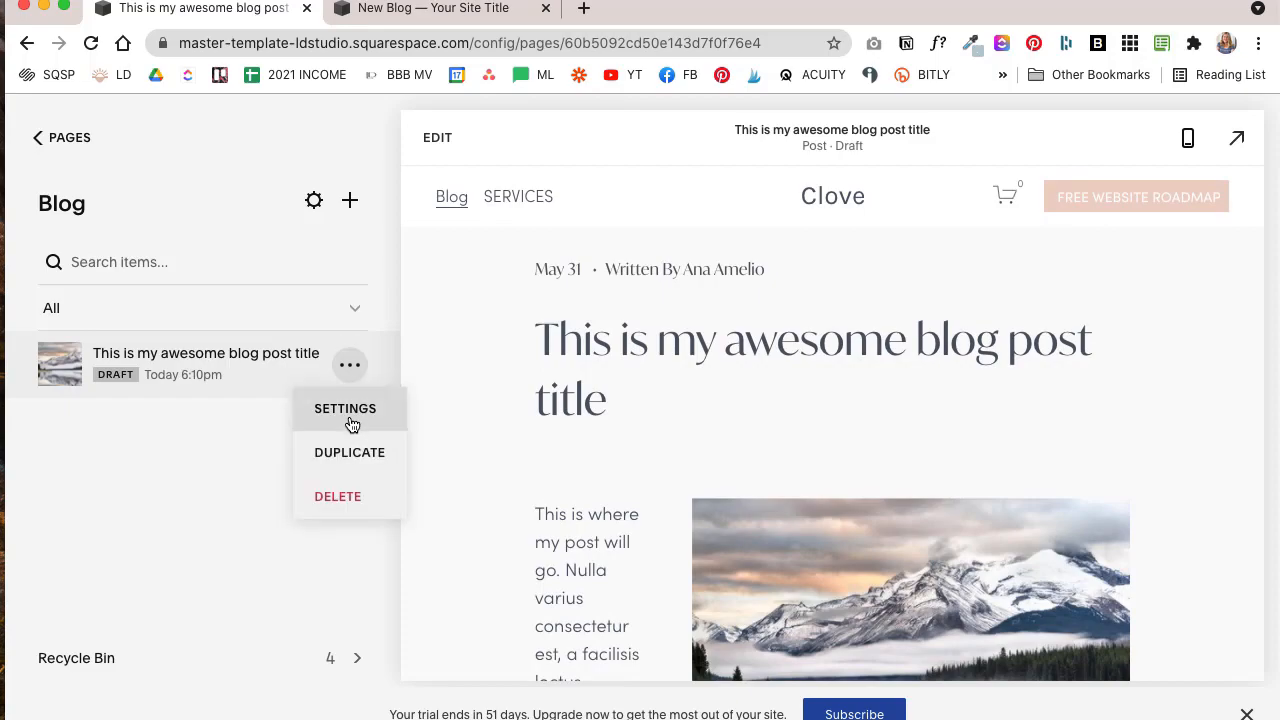
pyautogui.click(349, 415)
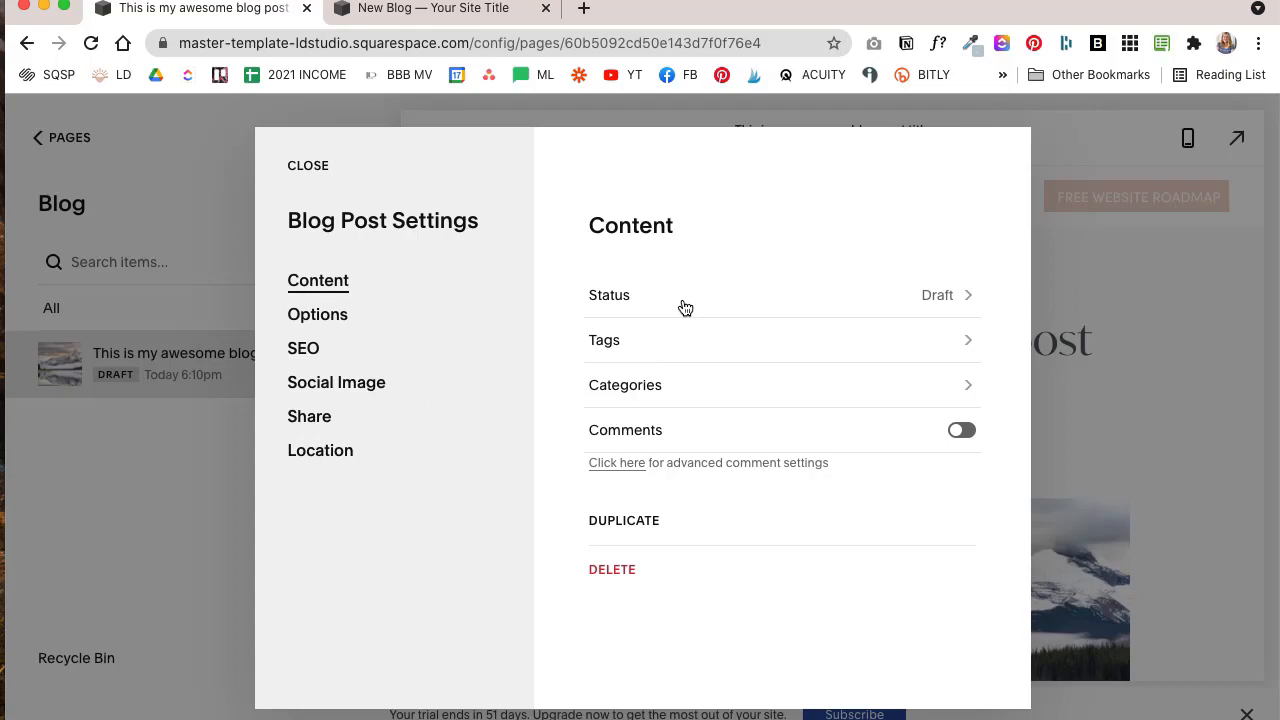
pyautogui.click(701, 352)
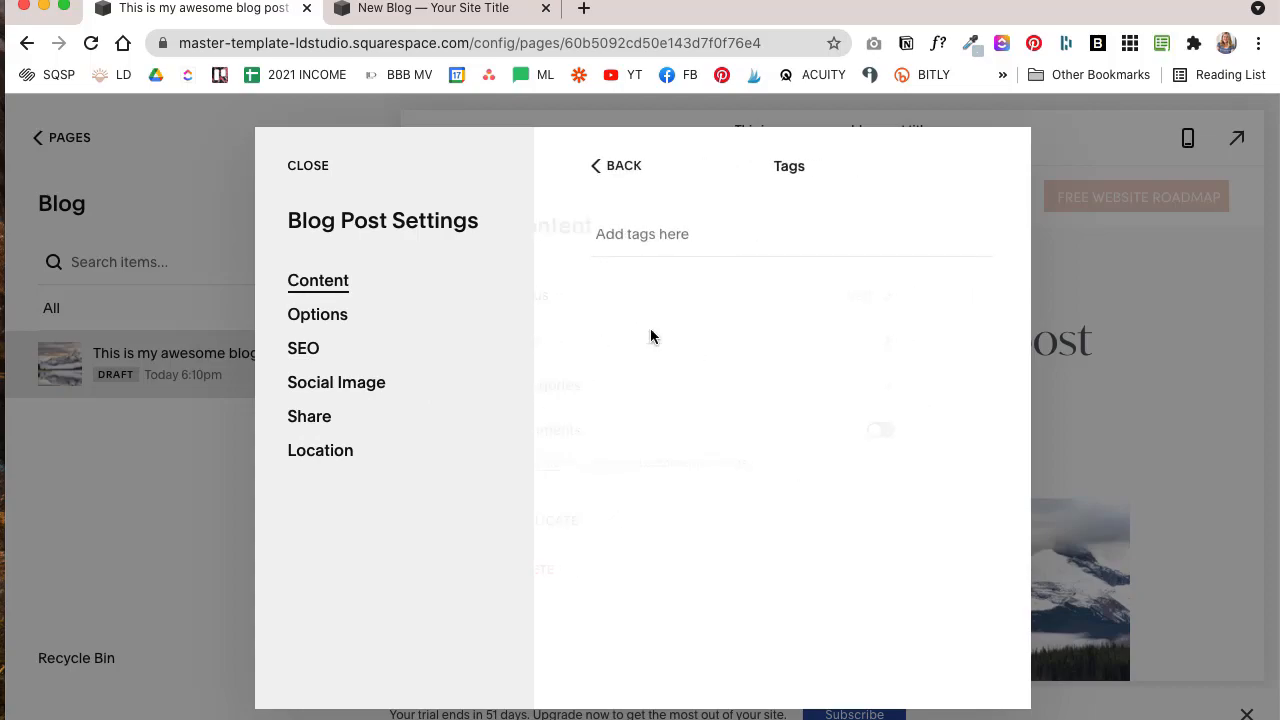
pyautogui.click(621, 169)
pyautogui.click(749, 386)
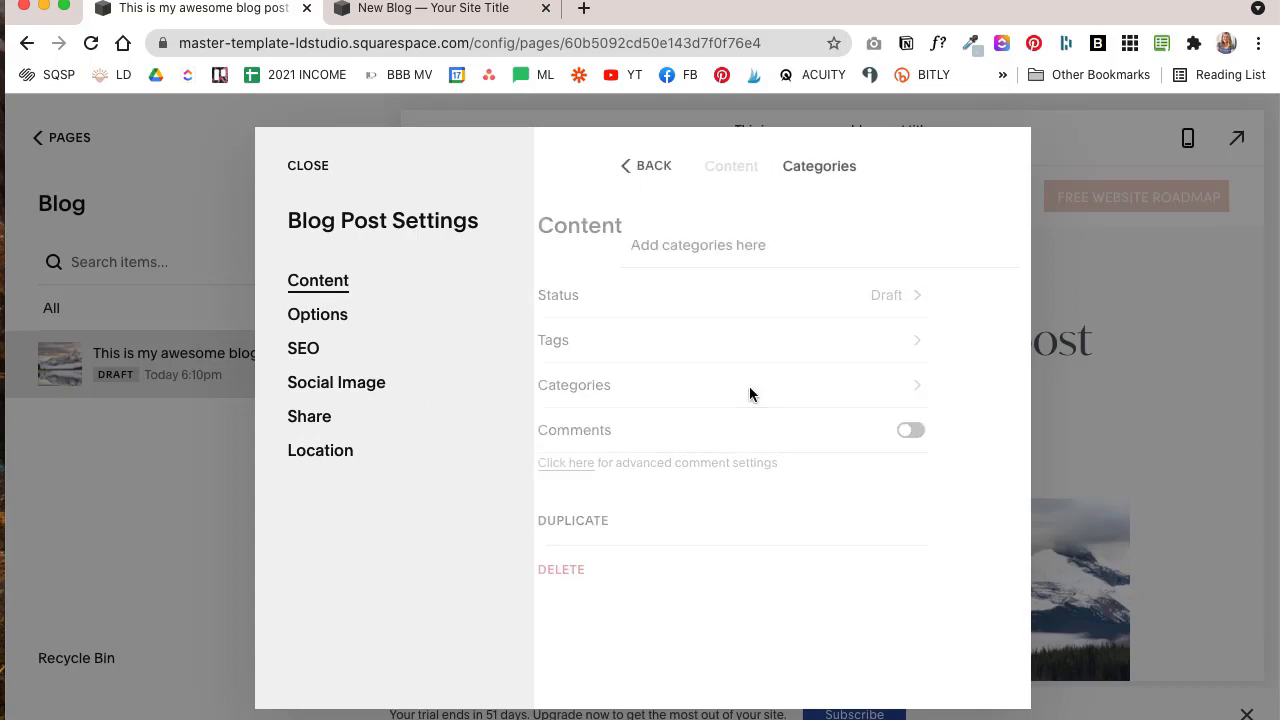
pyautogui.click(616, 167)
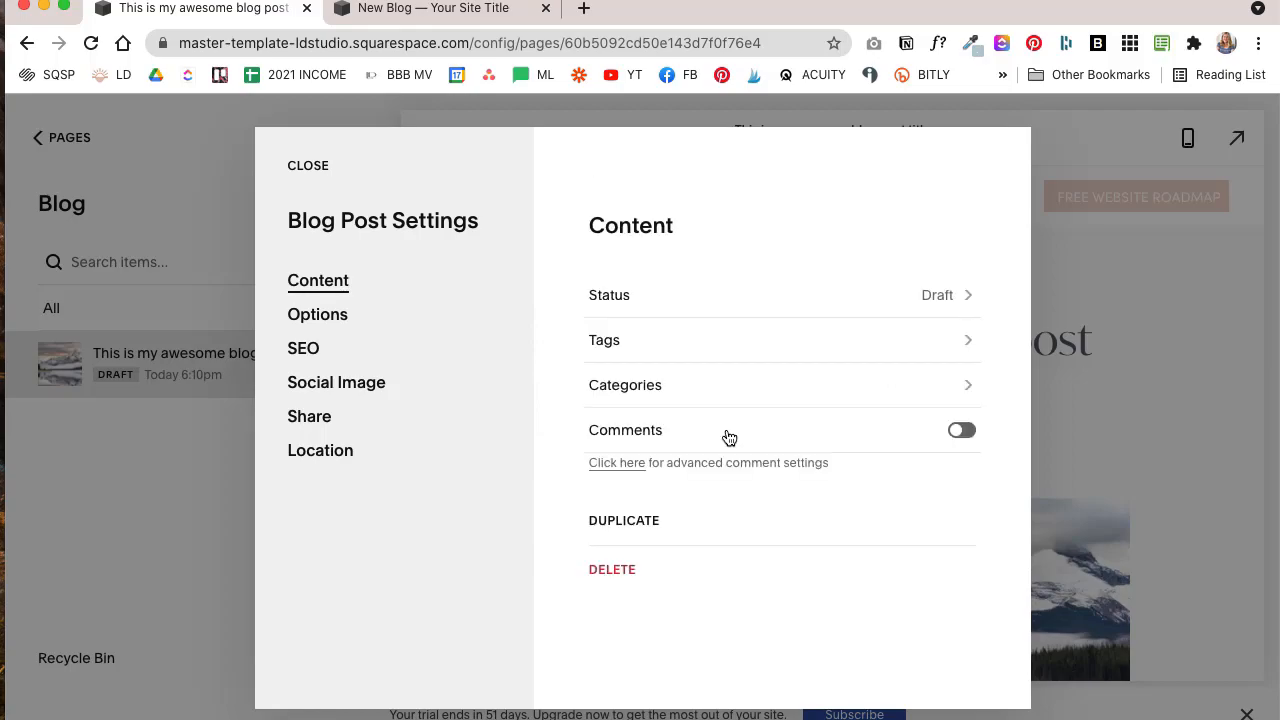
# - Turn on comments for the blog post
pyautogui.click(961, 433)
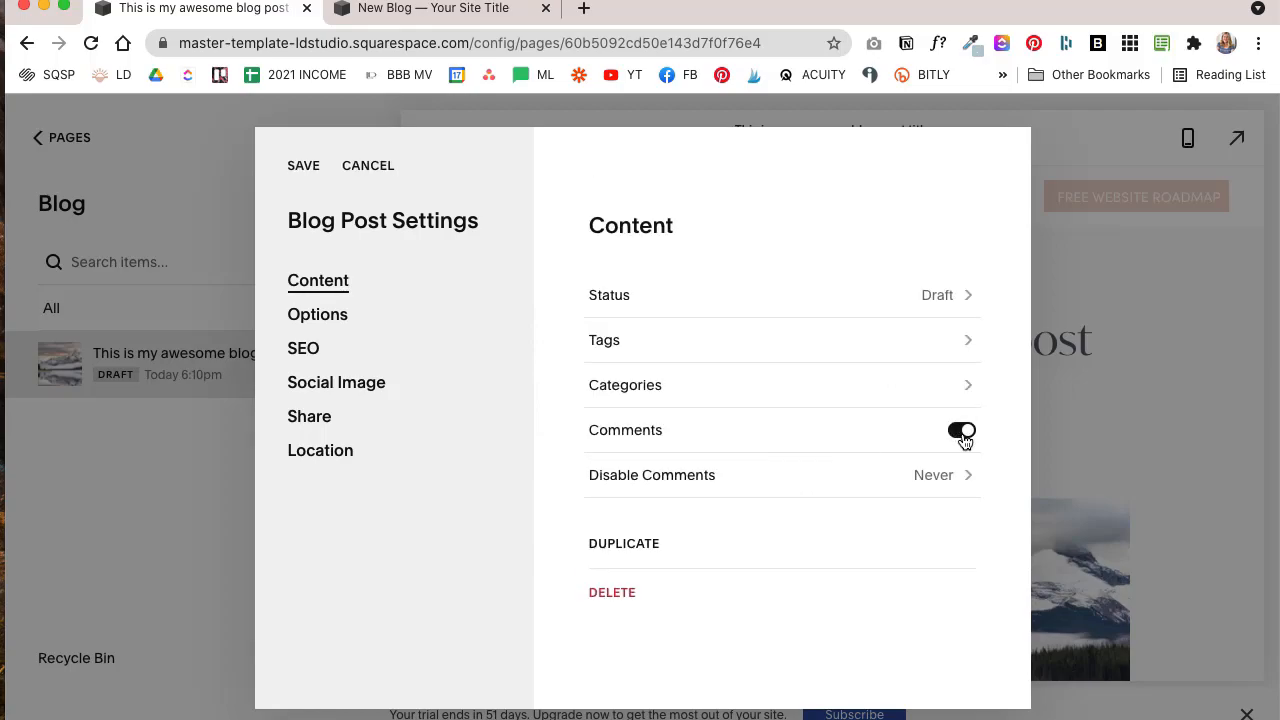
pyautogui.click(961, 433)
pyautogui.click(963, 434)
# - Try the Scheduled option for disabling comments, look at its calendar and time, and return to Never
pyautogui.click(847, 482)
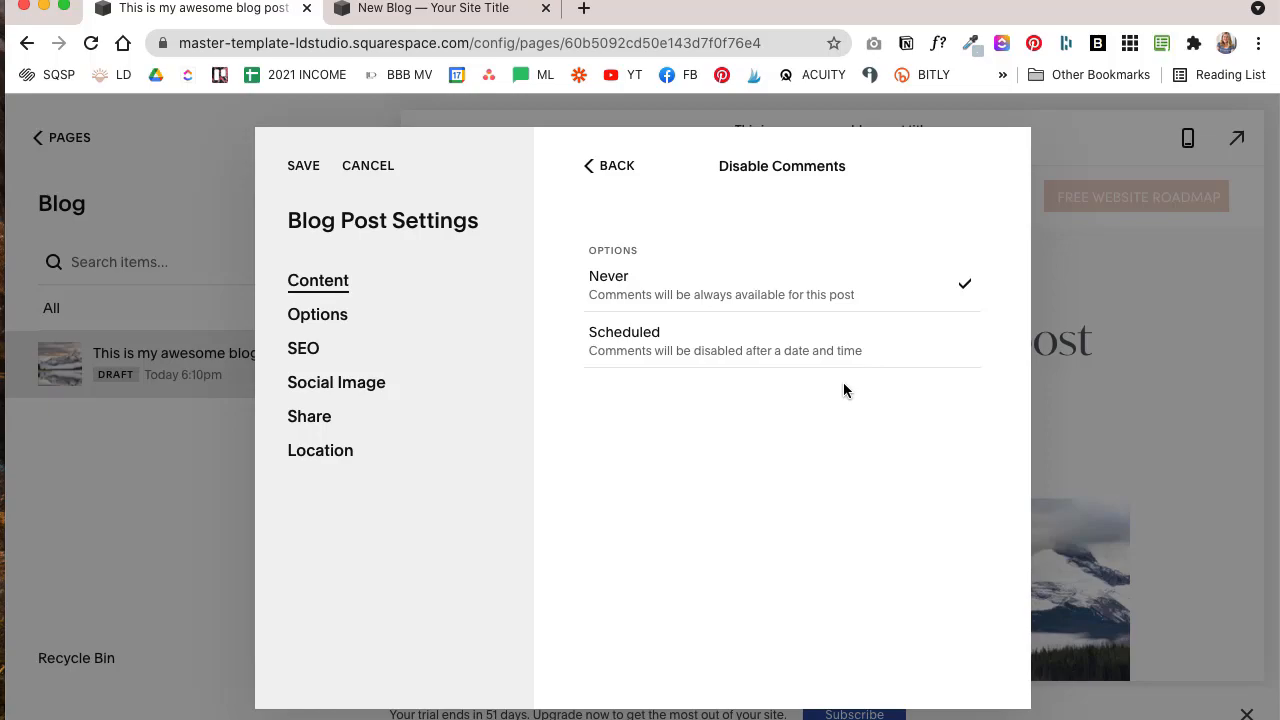
pyautogui.click(950, 352)
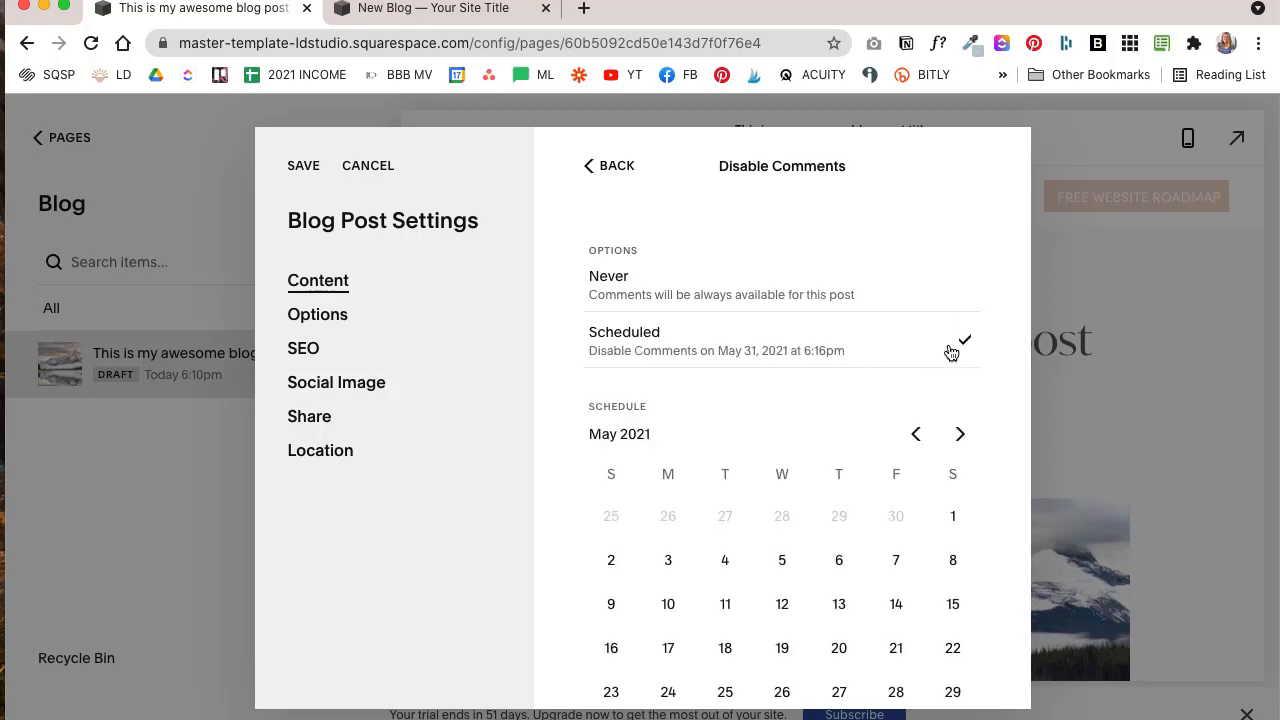
pyautogui.scroll(-3, 920, 543)
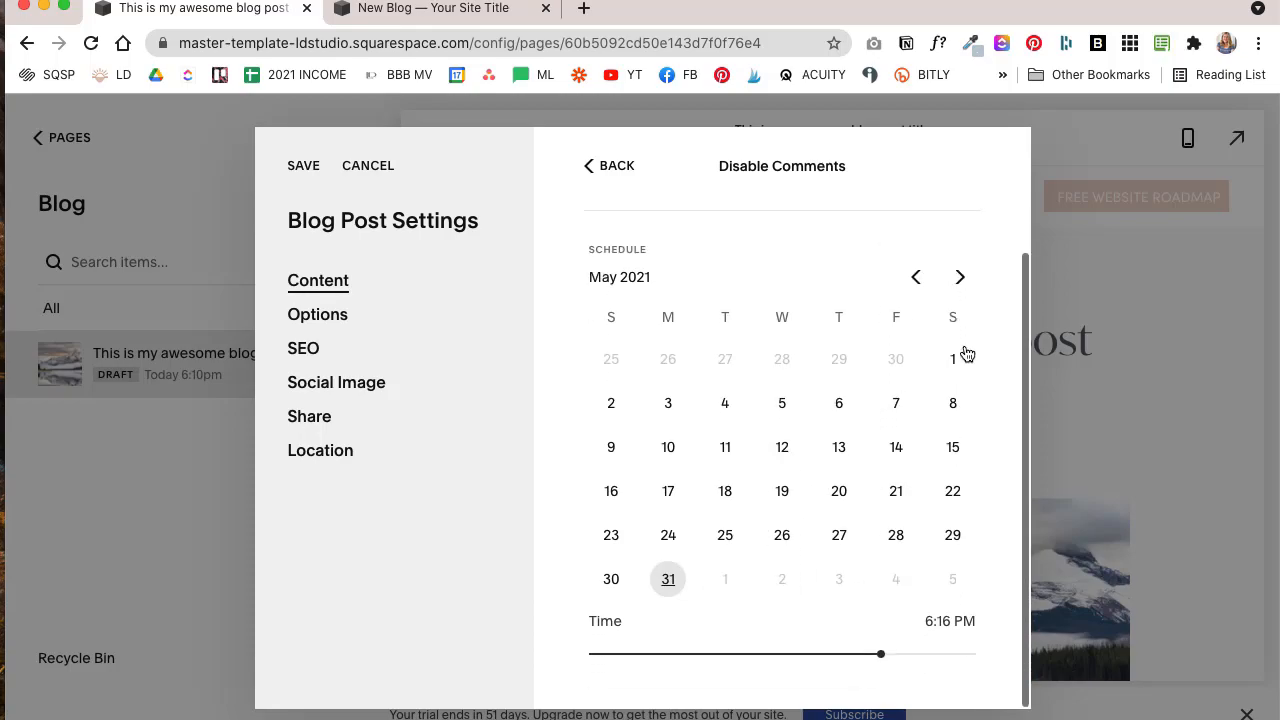
pyautogui.scroll(3, 966, 353)
pyautogui.click(720, 286)
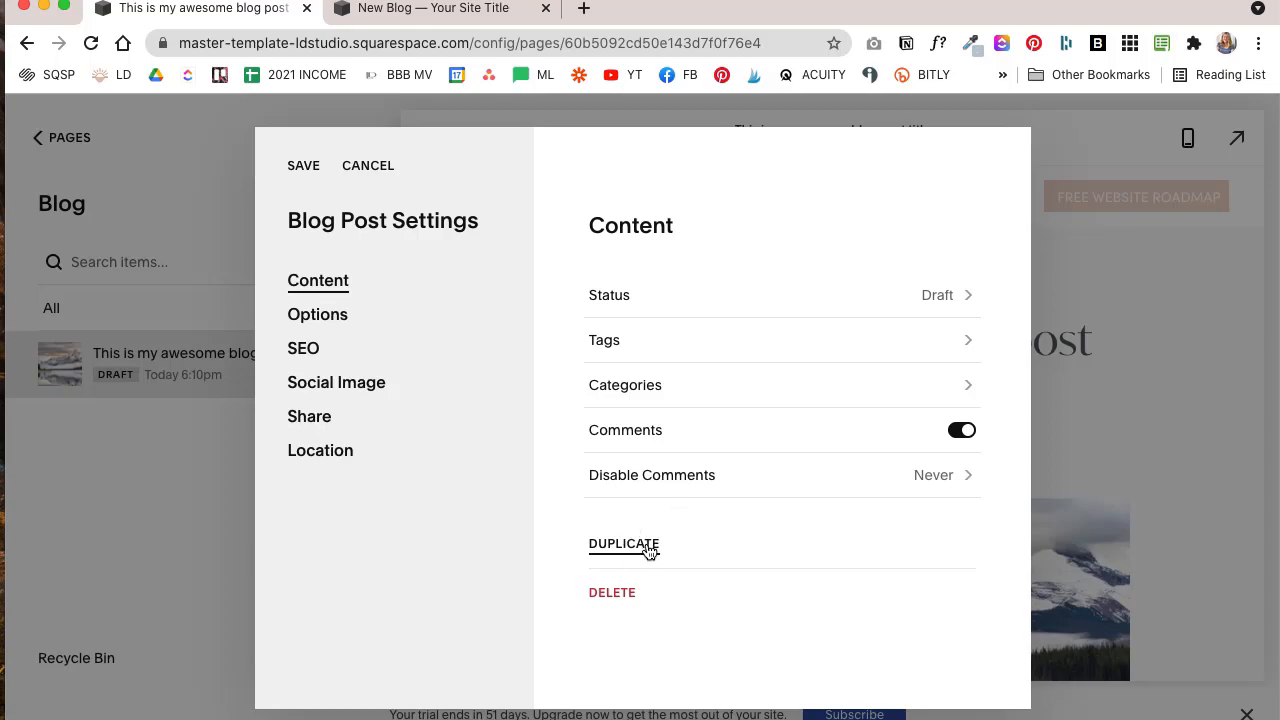
# - Review the thumbnail image and post URL options in the blog post settings
pyautogui.click(336, 316)
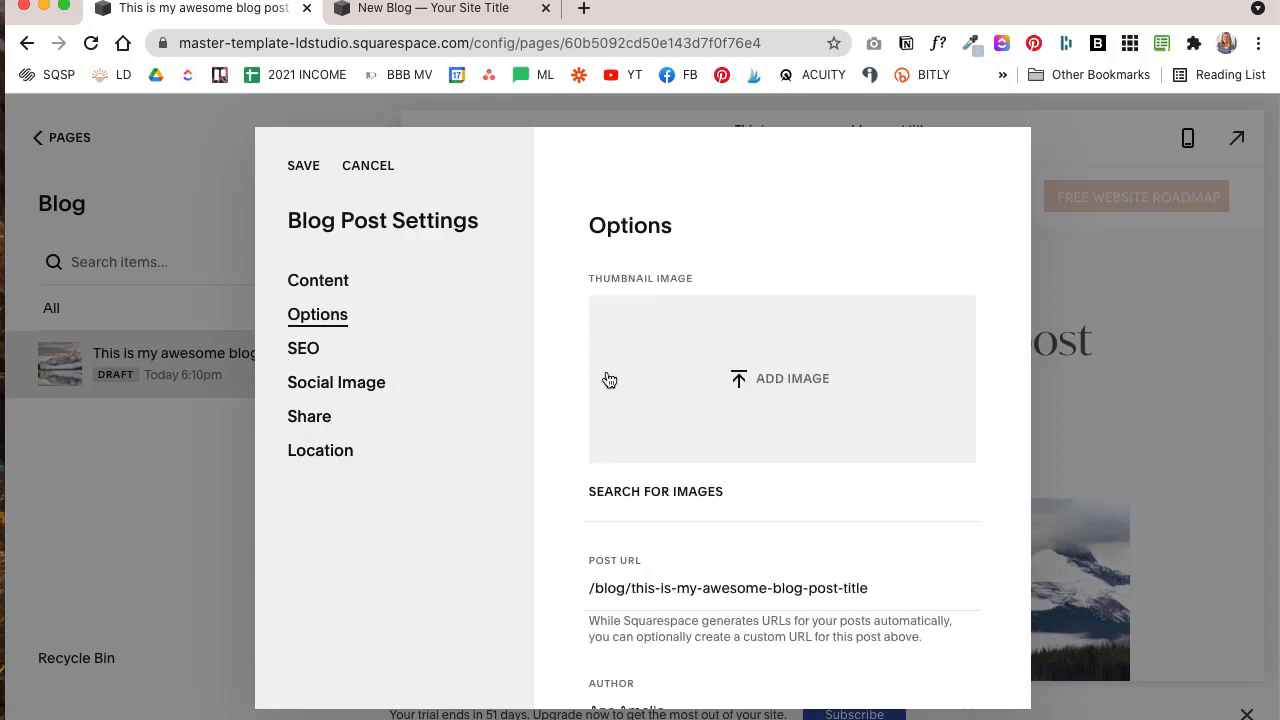
pyautogui.scroll(-2, 814, 420)
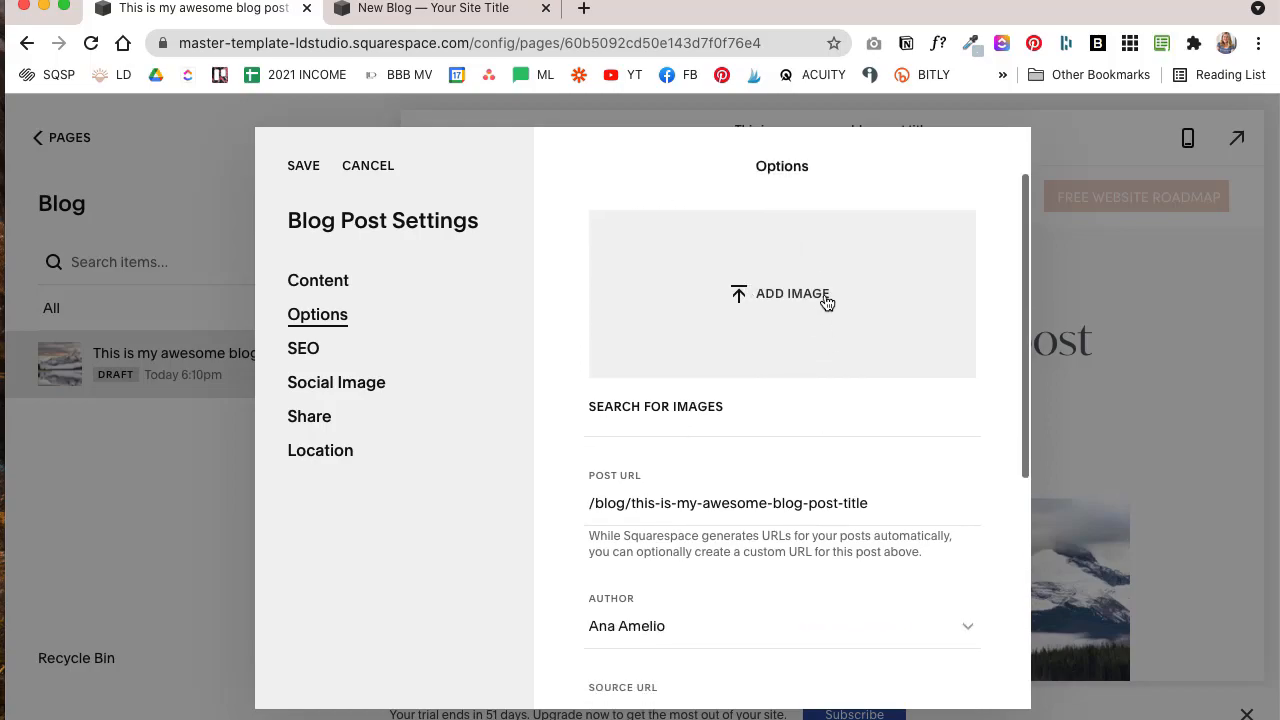
pyautogui.scroll(2, 826, 300)
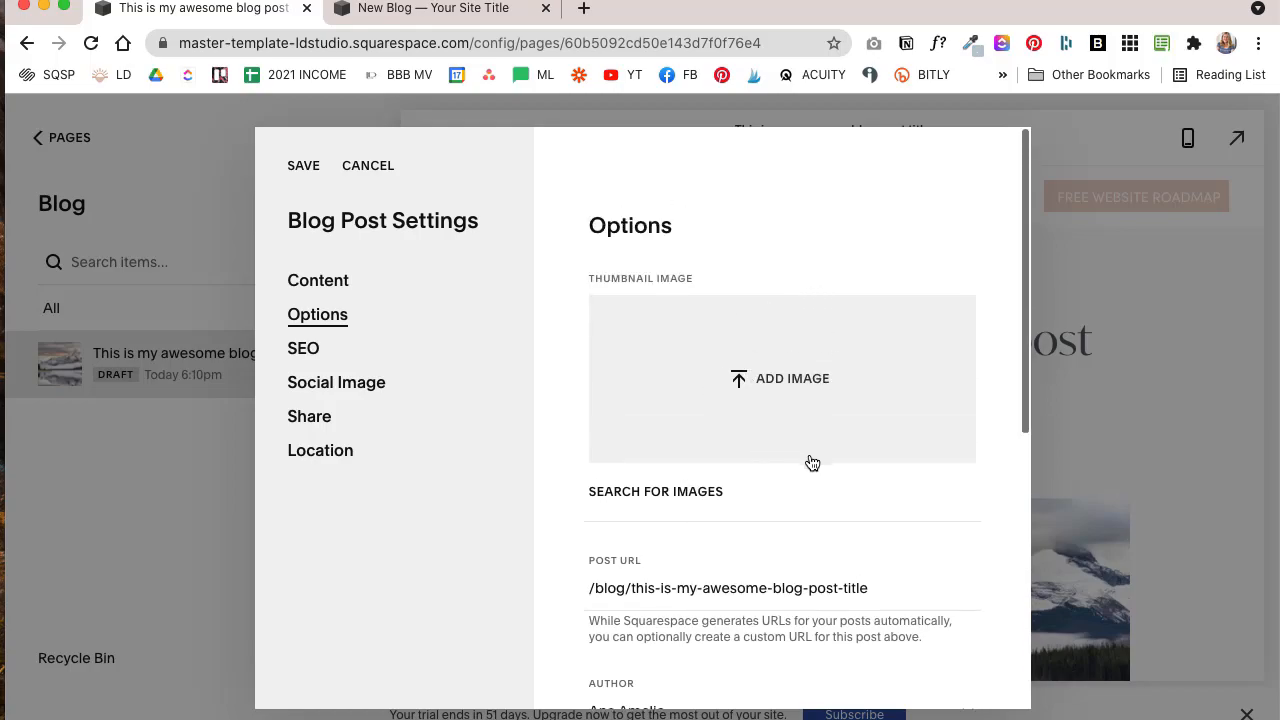
pyautogui.scroll(-2, 809, 461)
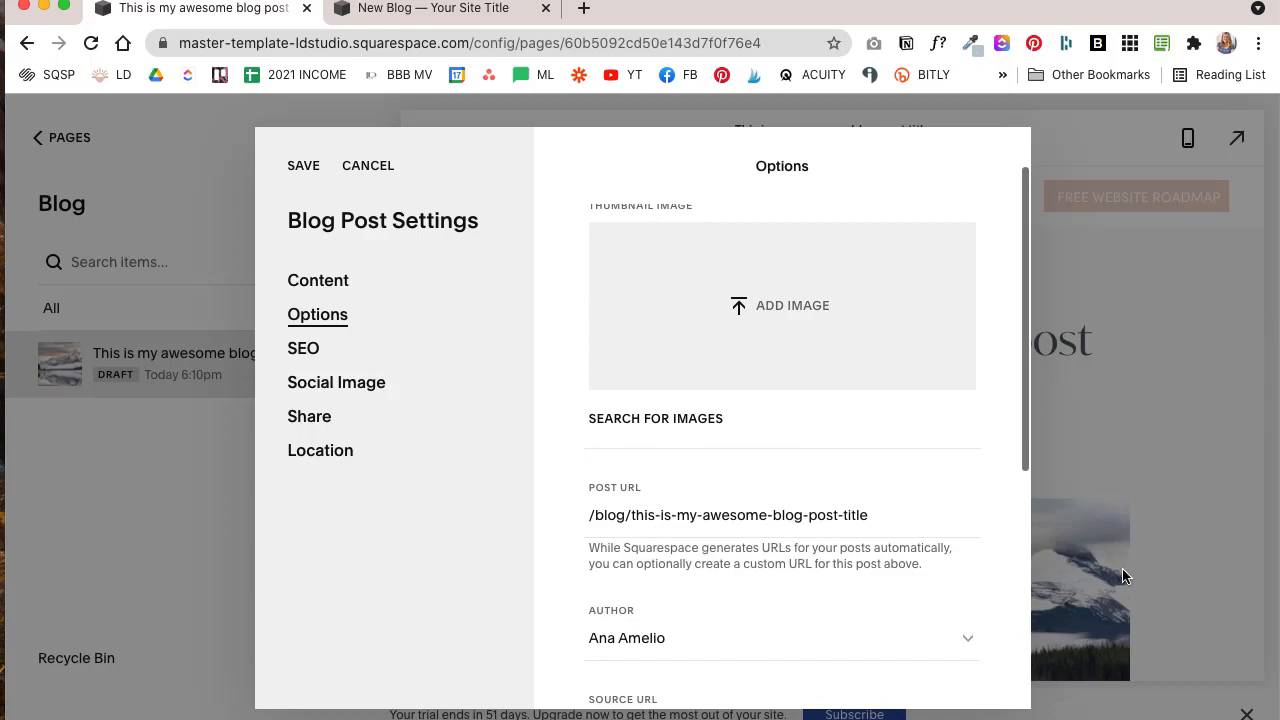
pyautogui.scroll(-5, 726, 371)
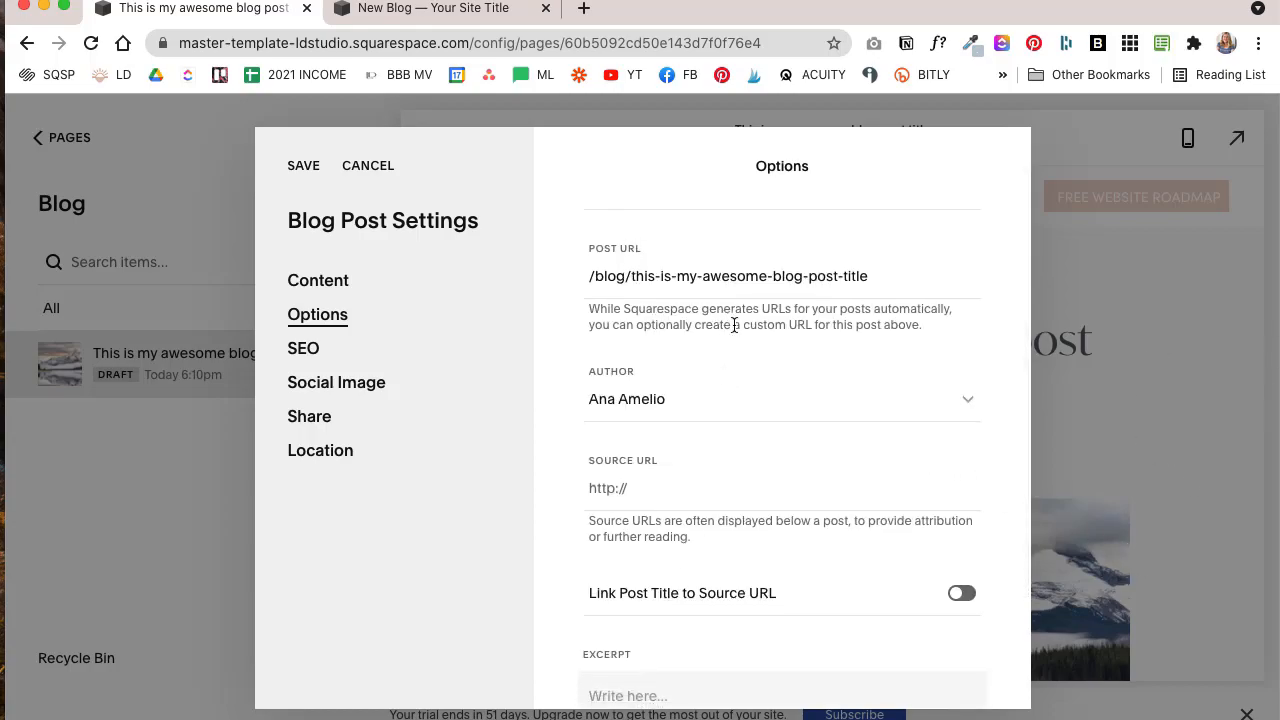
# - Check the author and source URL options, and mark the post as a featured post
pyautogui.click(716, 420)
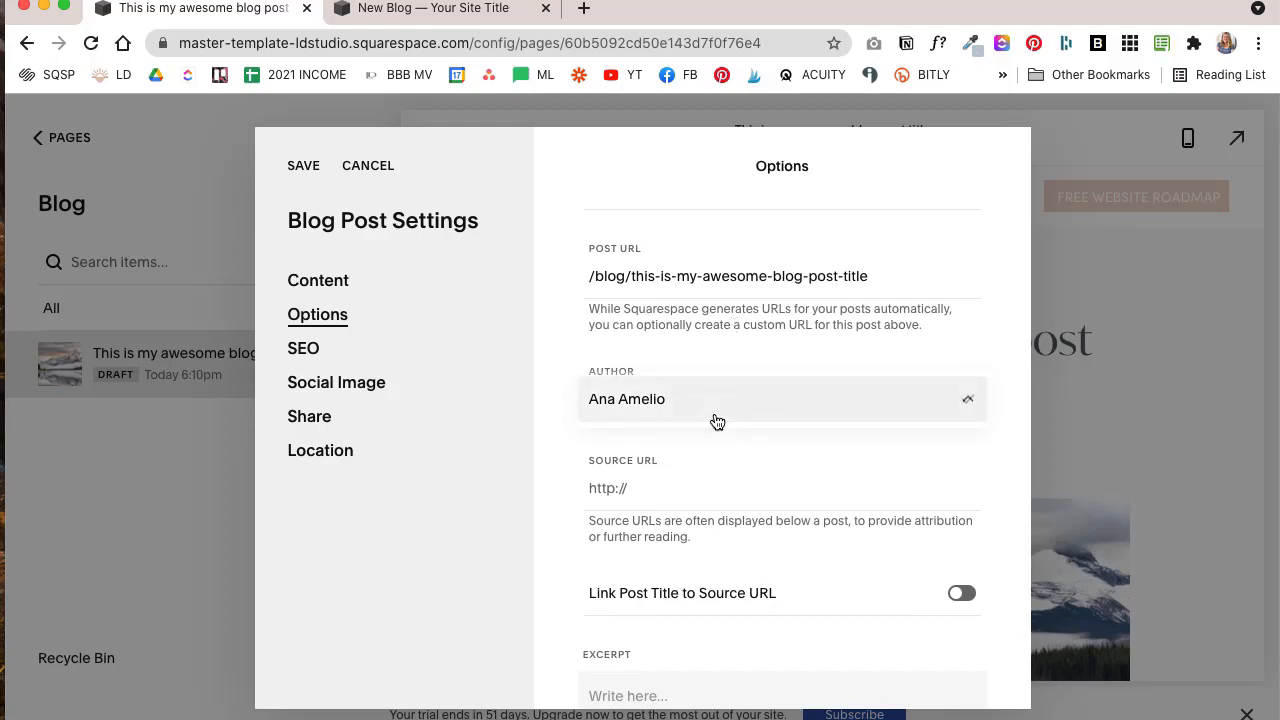
pyautogui.click(717, 421)
pyautogui.scroll(-4, 714, 420)
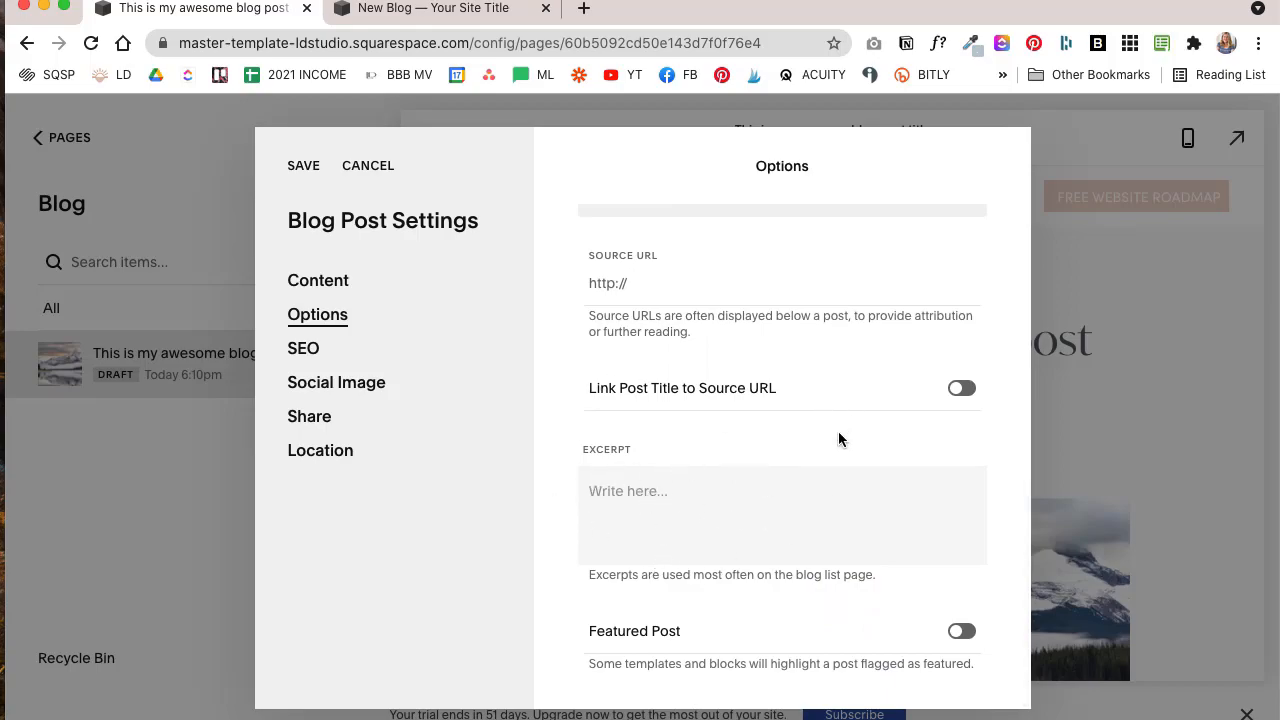
pyautogui.scroll(2, 838, 431)
pyautogui.scroll(-2, 773, 434)
pyautogui.click(670, 290)
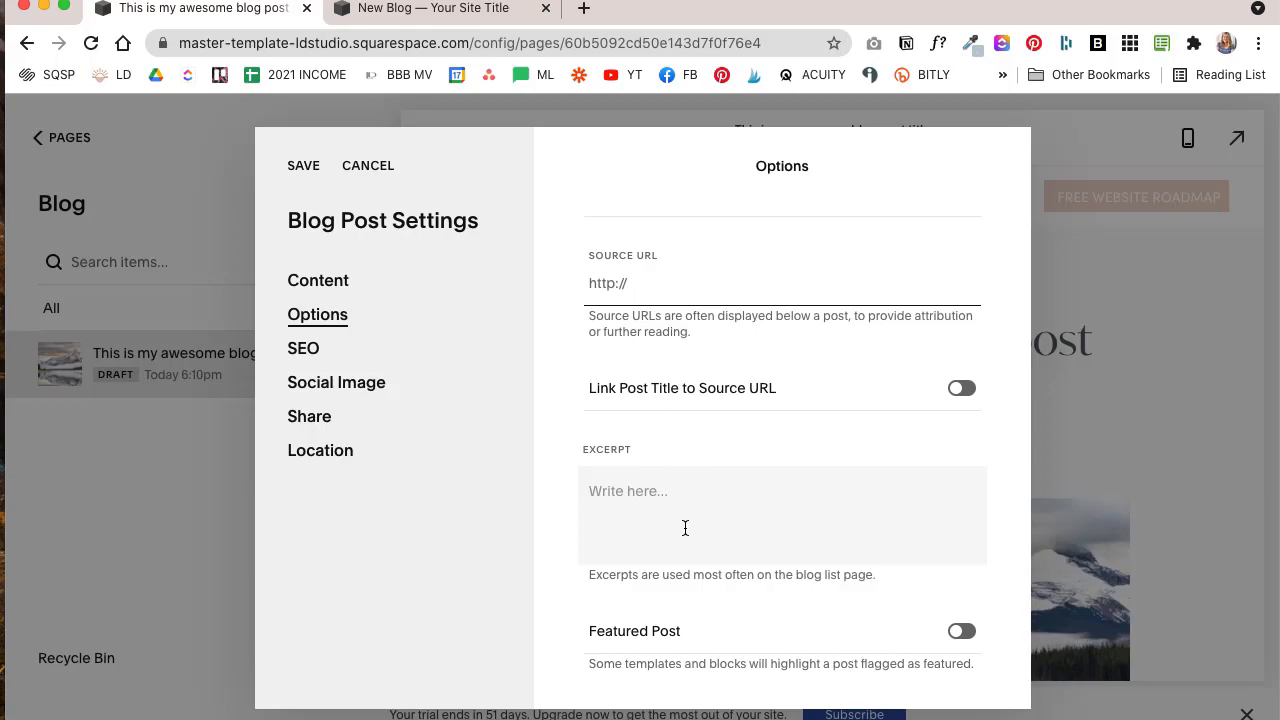
pyautogui.click(959, 636)
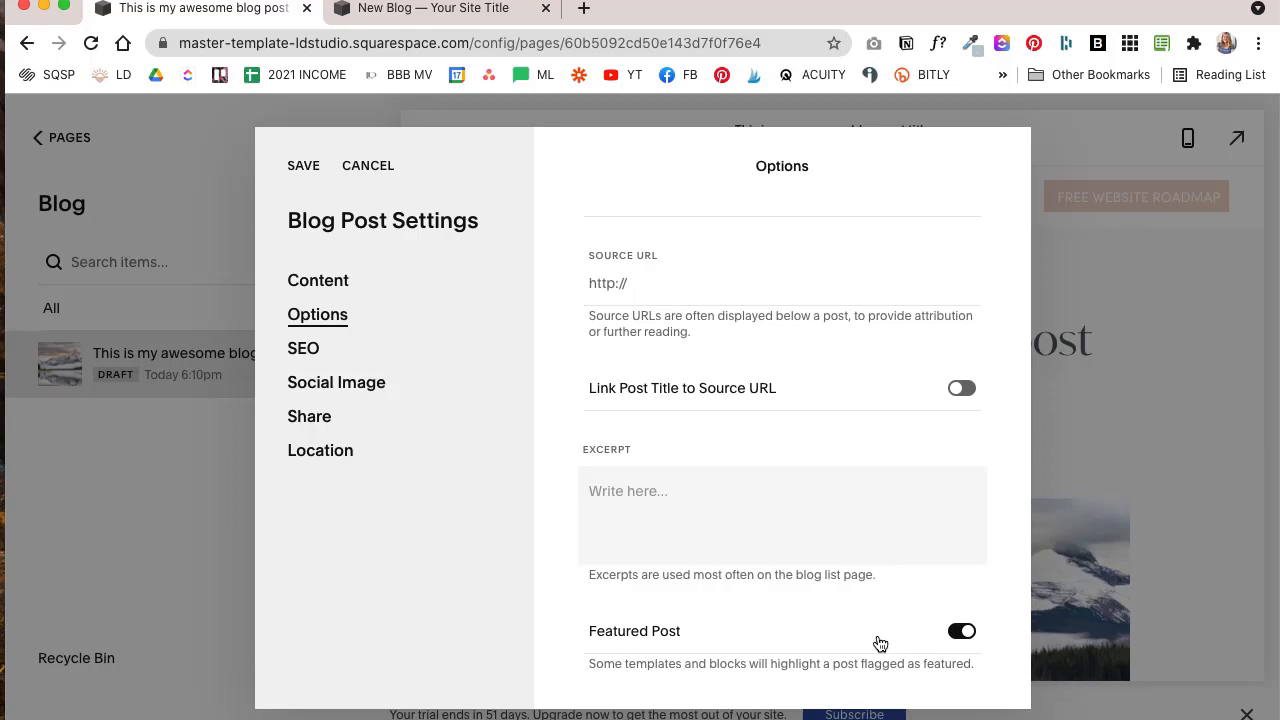
# - Review the post's SEO title and description fields and the alternate social sharing image option
pyautogui.click(309, 358)
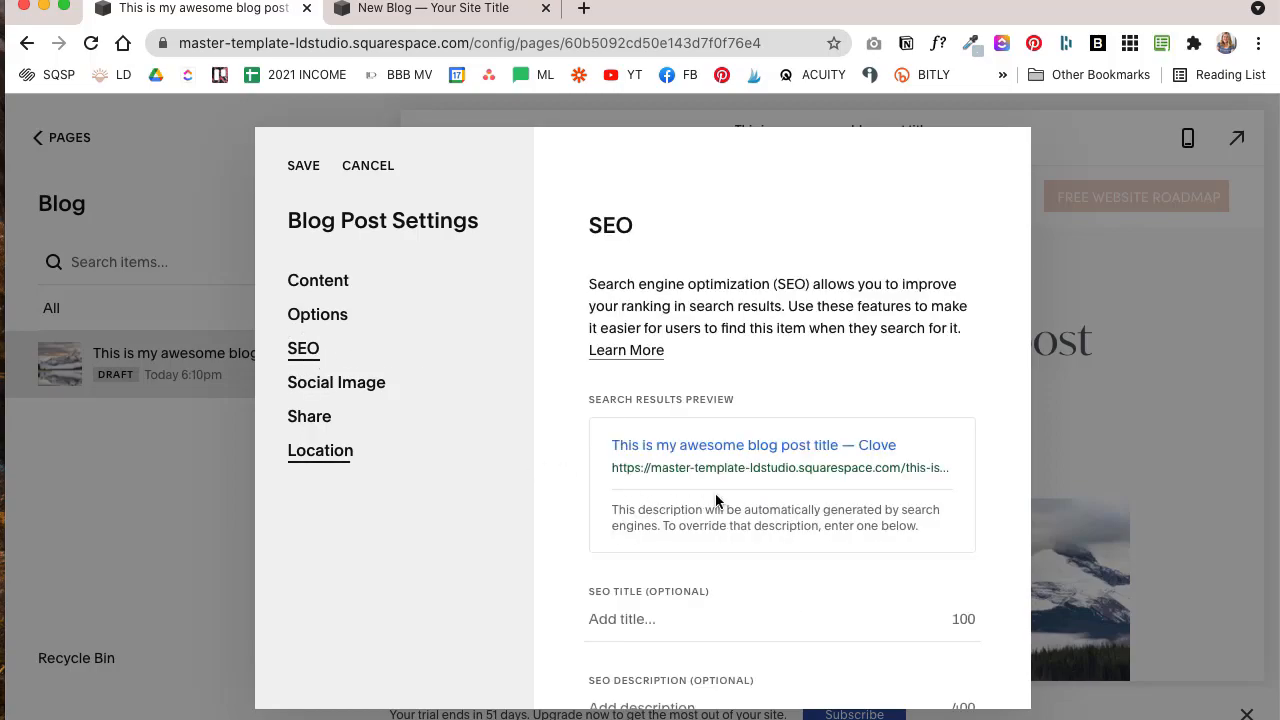
pyautogui.scroll(-2, 623, 455)
pyautogui.scroll(-1, 623, 455)
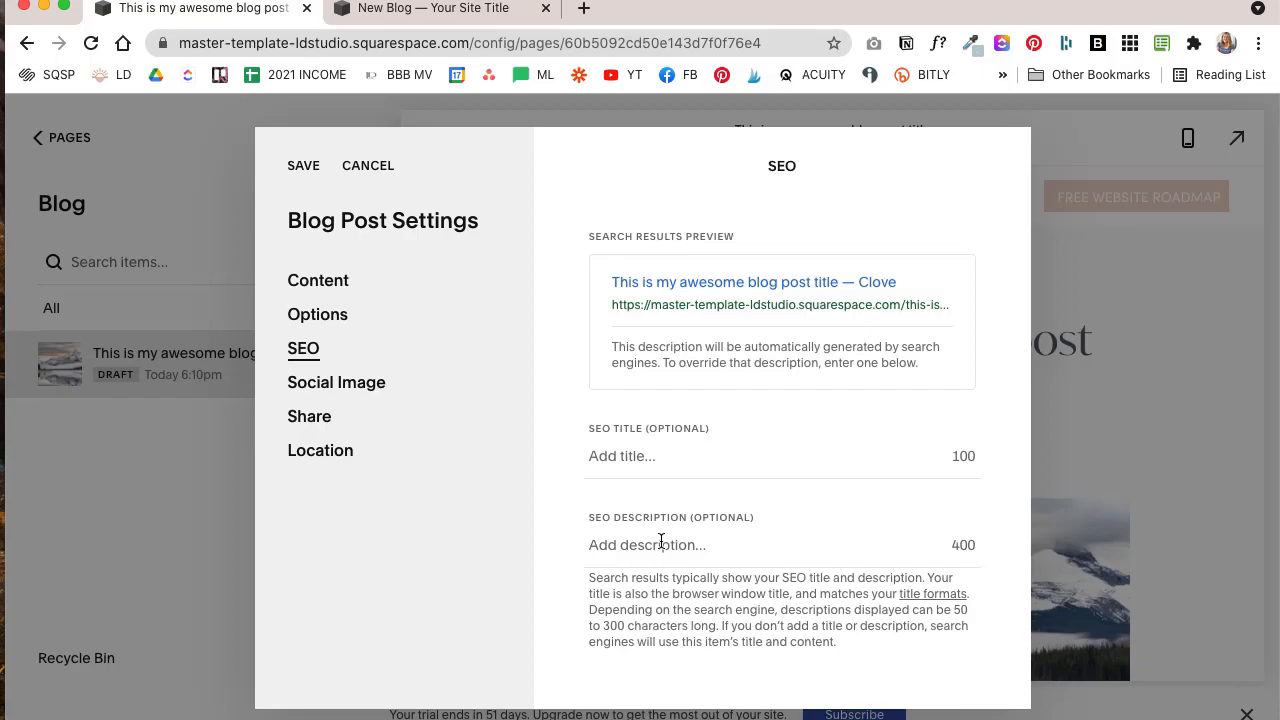
pyautogui.click(358, 388)
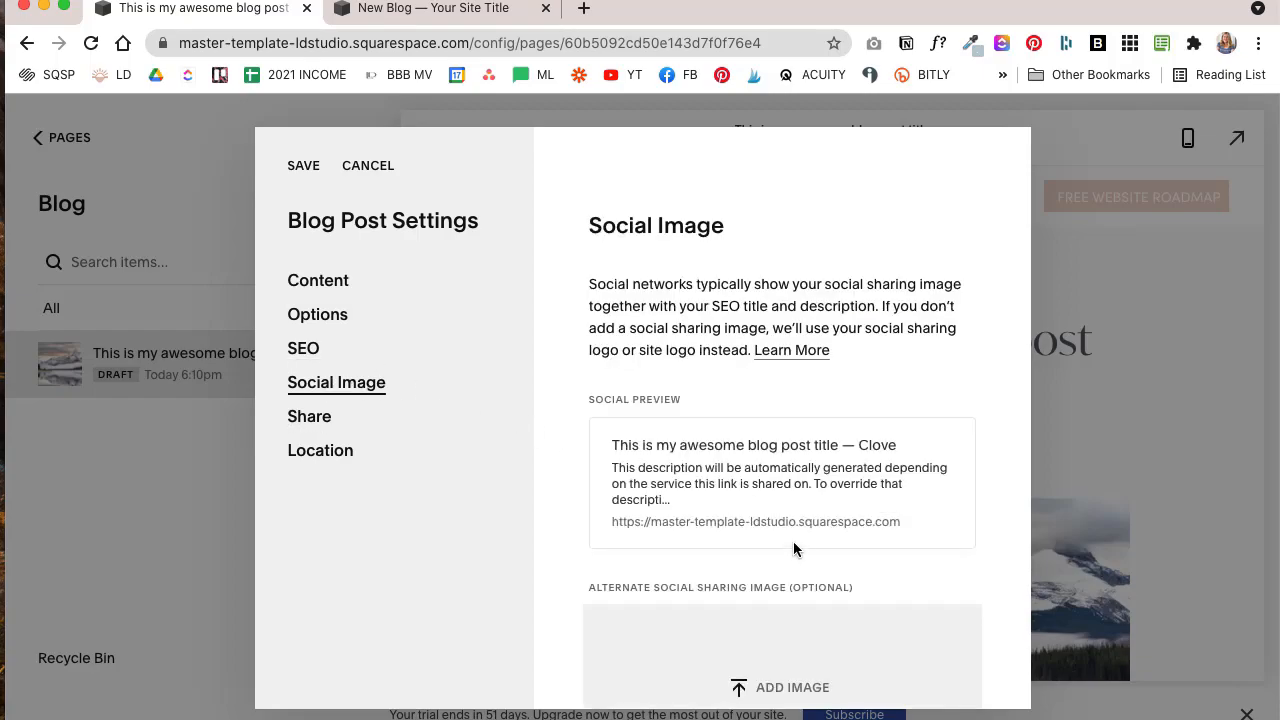
pyautogui.scroll(-3, 801, 549)
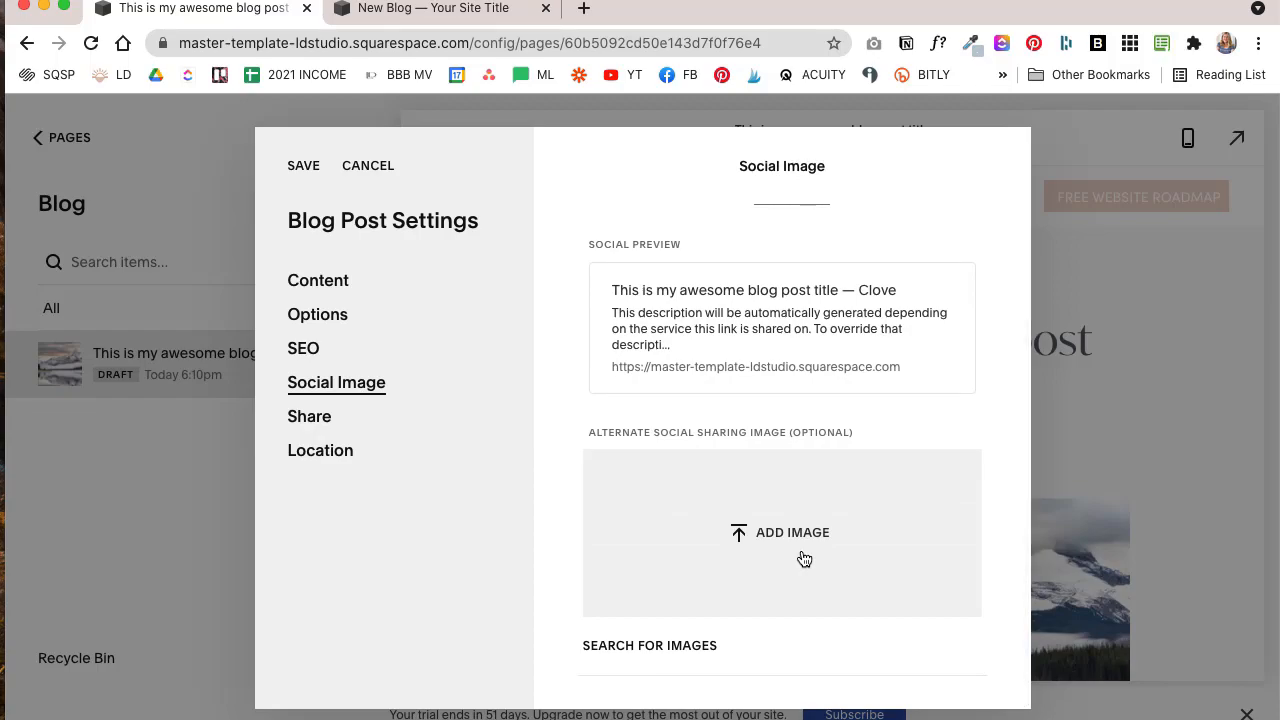
# - Review the post's share and location settings, and save the blog post settings
pyautogui.click(295, 427)
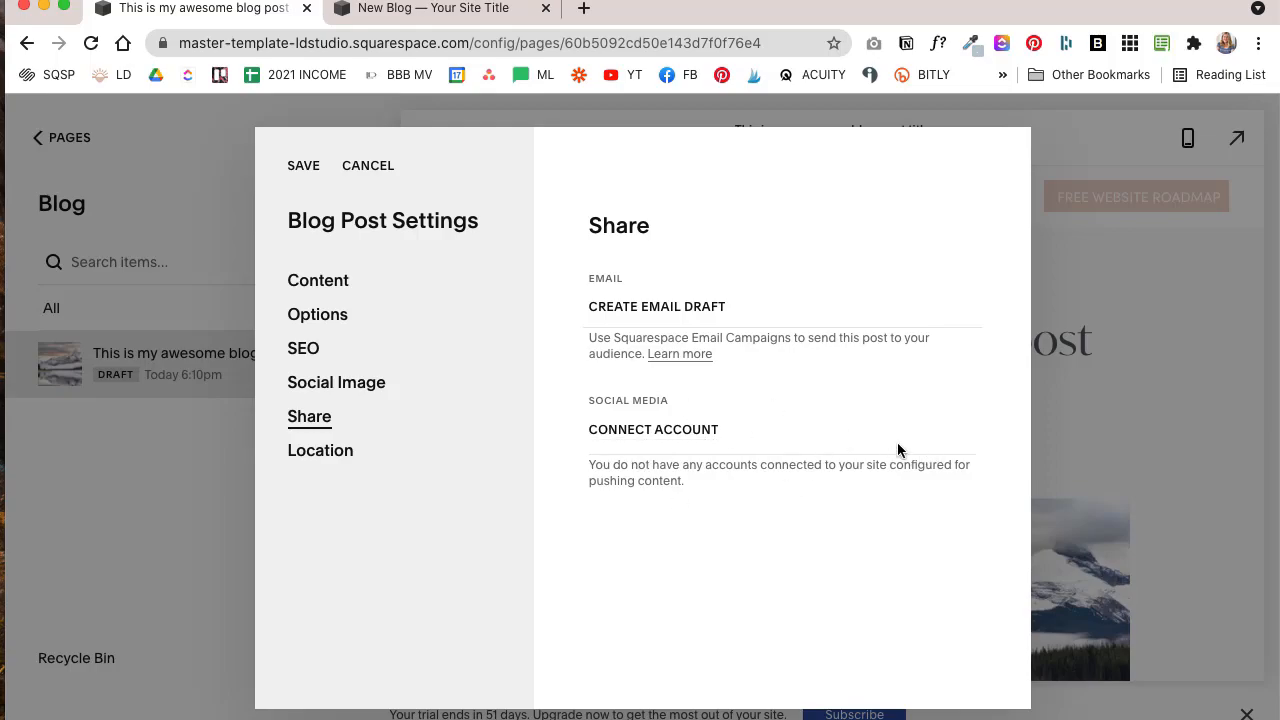
pyautogui.click(340, 456)
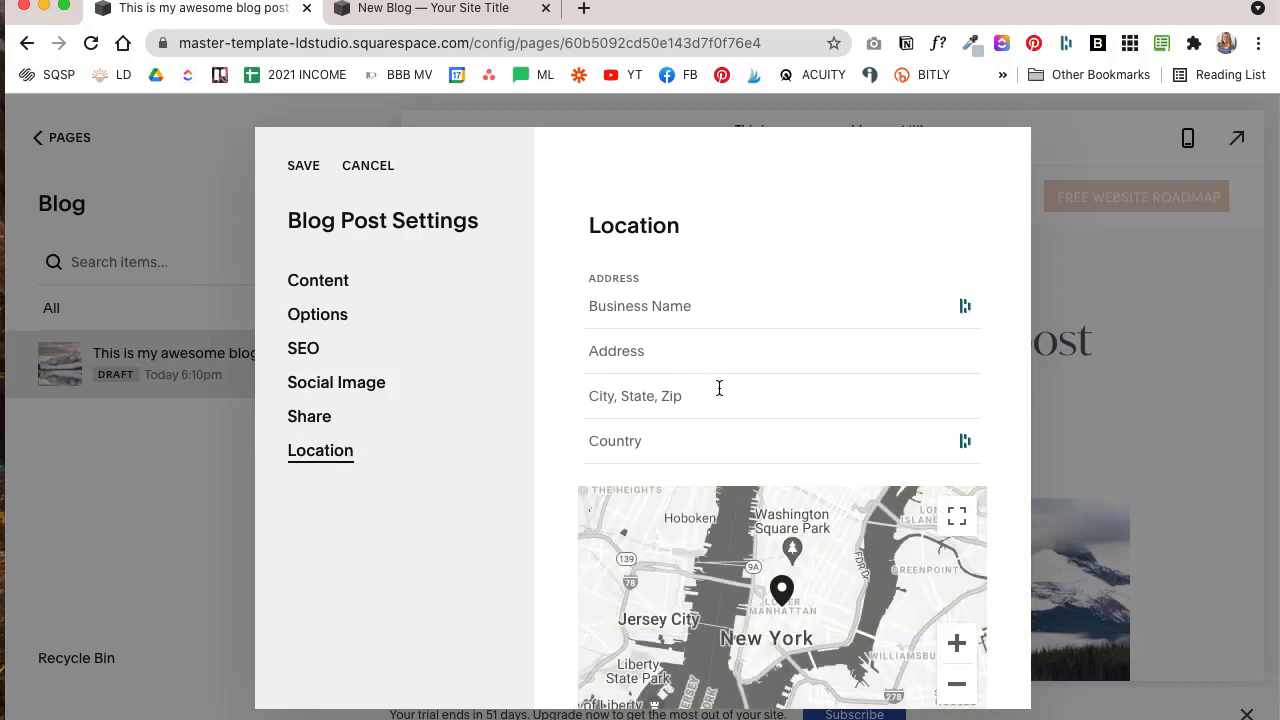
pyautogui.scroll(-1, 719, 388)
pyautogui.scroll(1, 719, 388)
pyautogui.scroll(-1, 771, 365)
pyautogui.scroll(1, 771, 365)
pyautogui.click(326, 298)
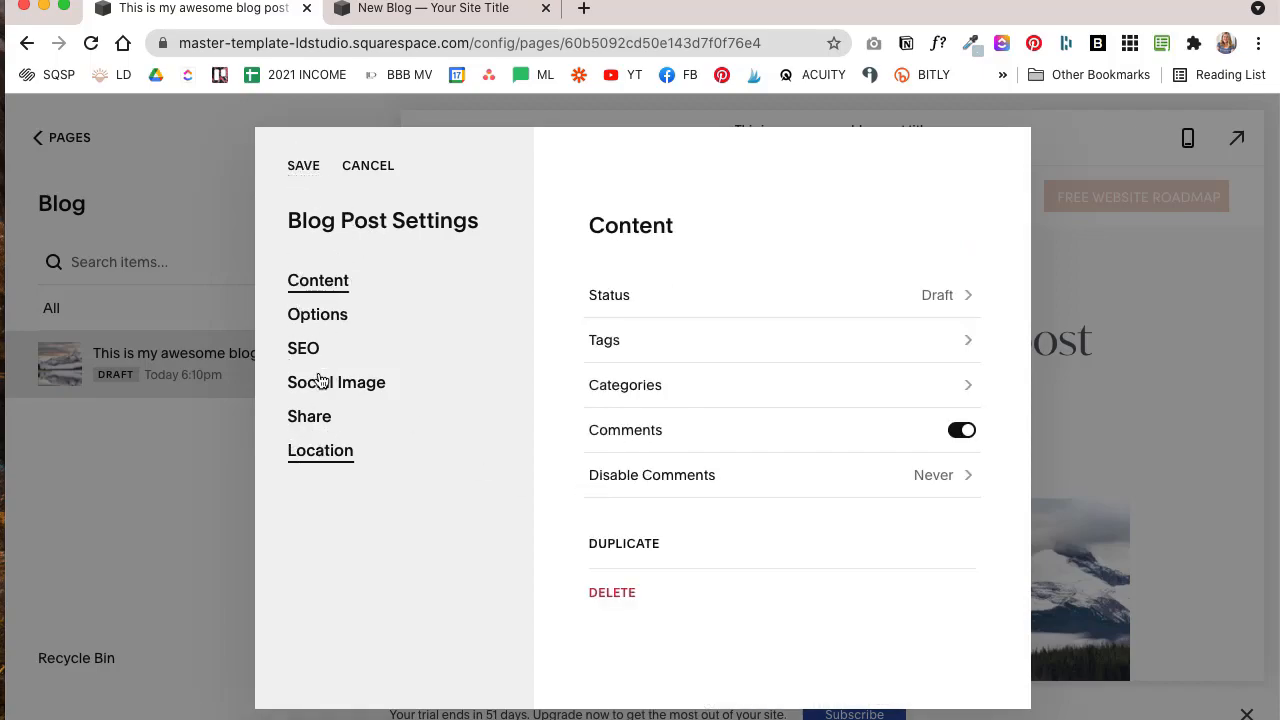
pyautogui.click(308, 176)
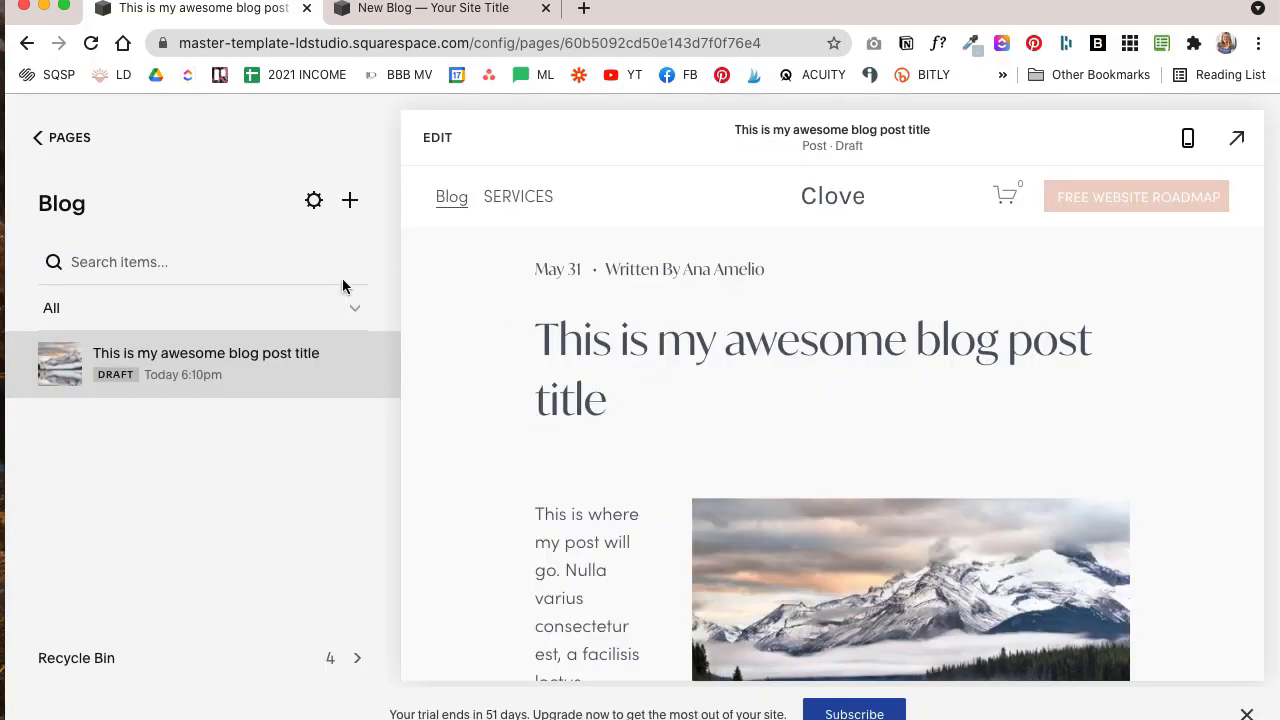
# - Reopen the blog post's settings and add a category named Category 1
pyautogui.moveTo(374, 348)
pyautogui.click(350, 370)
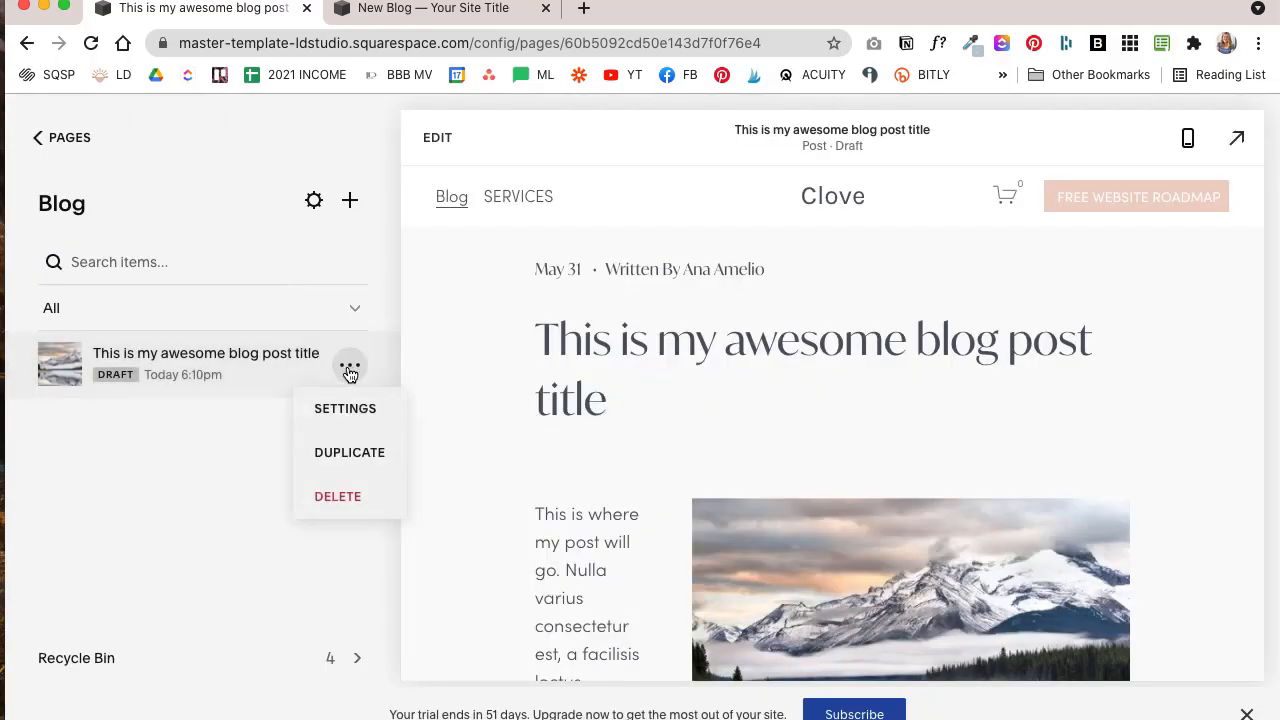
pyautogui.click(349, 407)
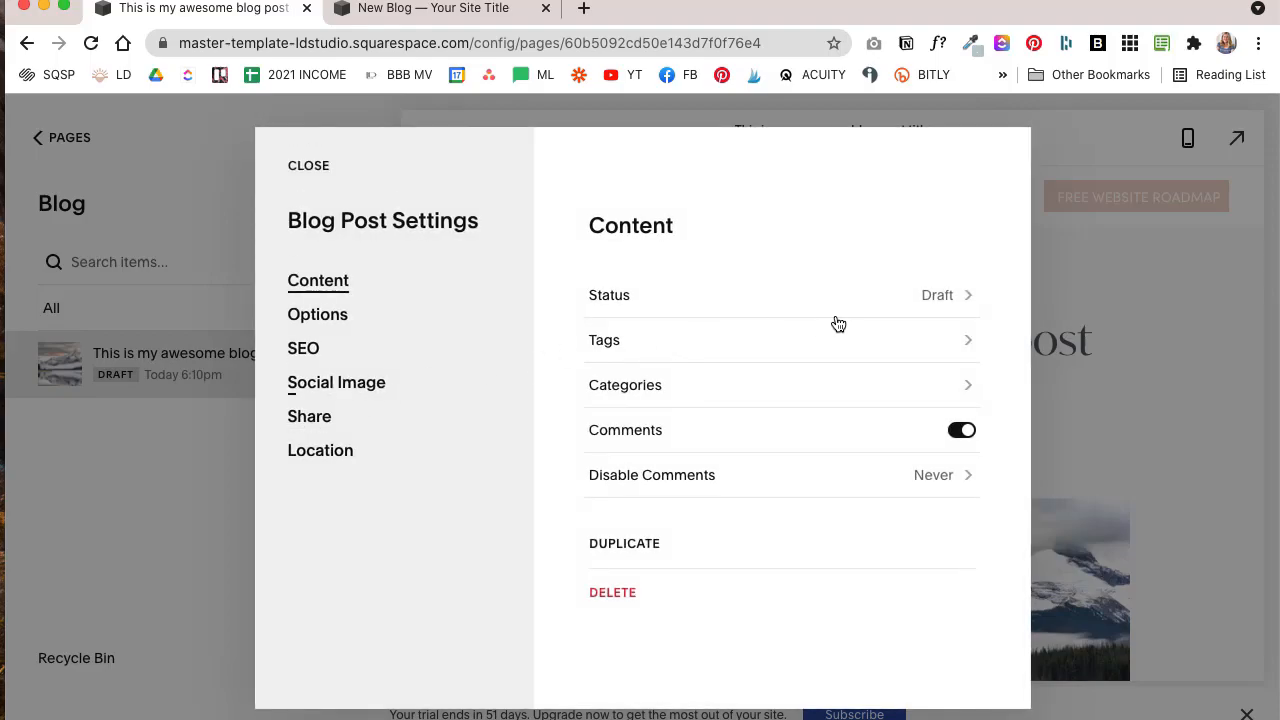
pyautogui.click(800, 385)
pyautogui.write('Ca')
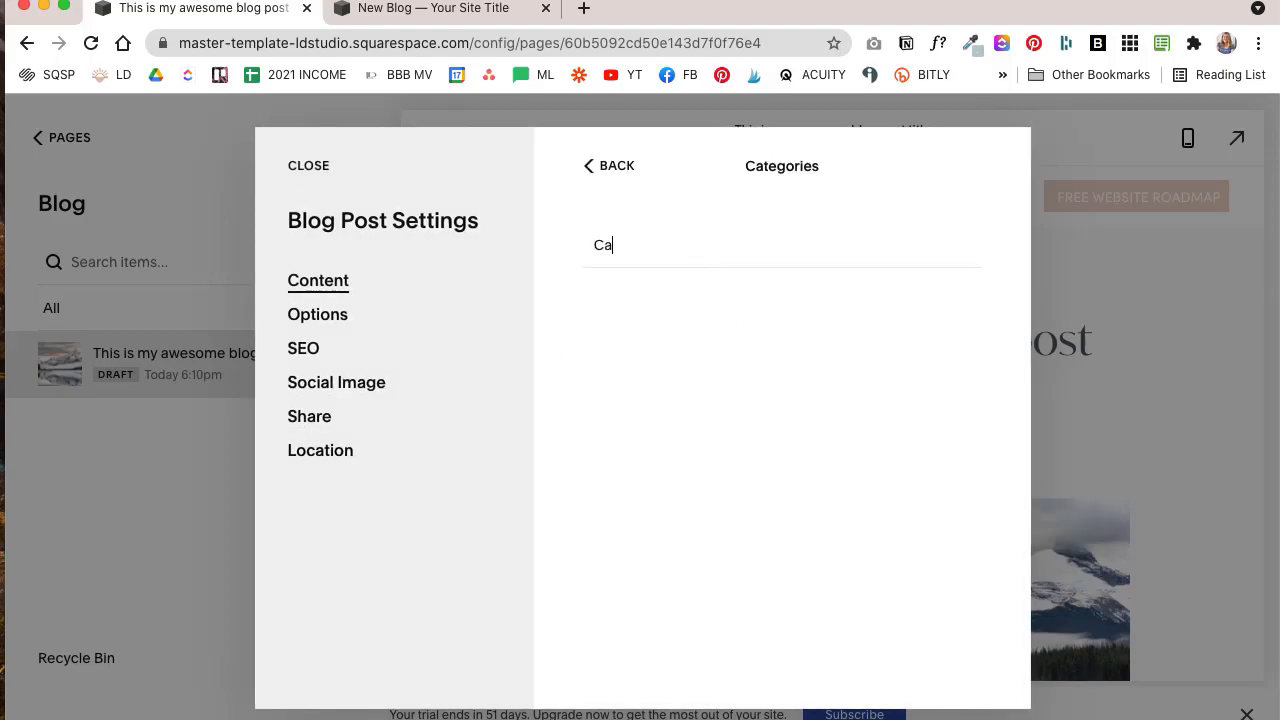
pyautogui.write('tegory 1')
pyautogui.press('Return')
pyautogui.click(609, 165)
# - Schedule the blog post for June 1, 2021 at 10:08 AM in its status settings
pyautogui.click(937, 298)
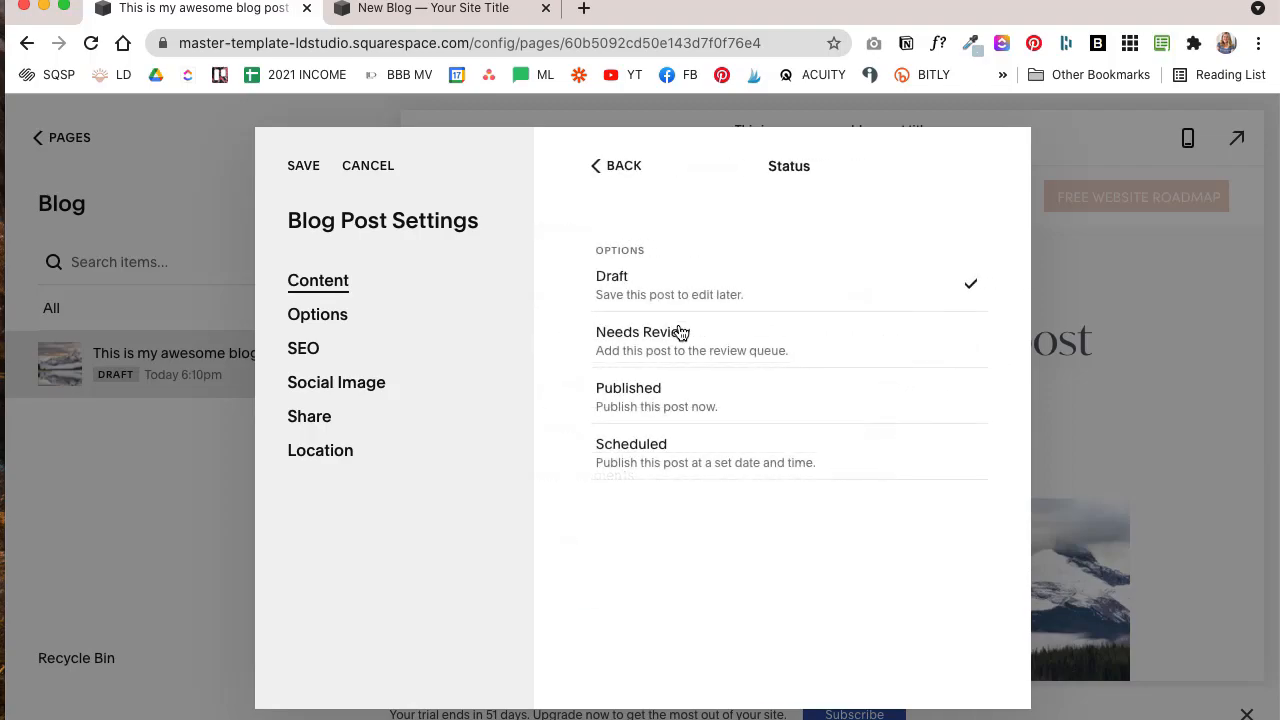
pyautogui.click(653, 388)
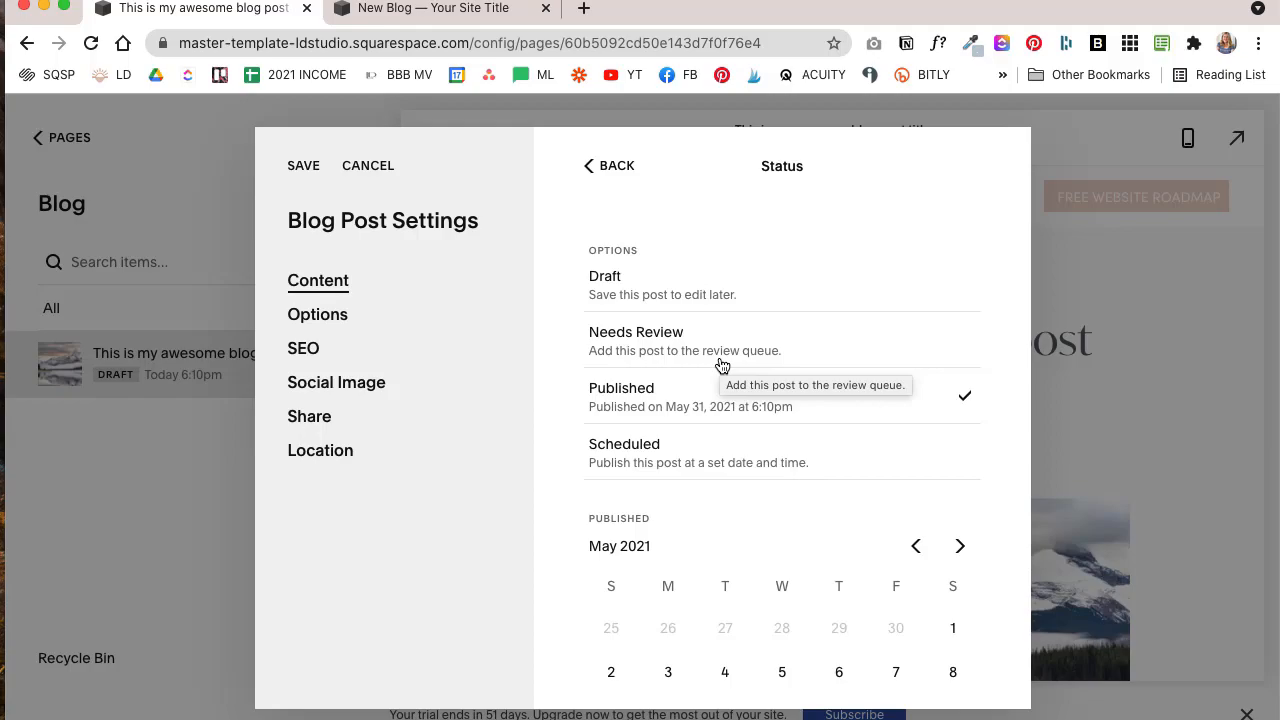
pyautogui.click(790, 474)
pyautogui.scroll(-3, 846, 481)
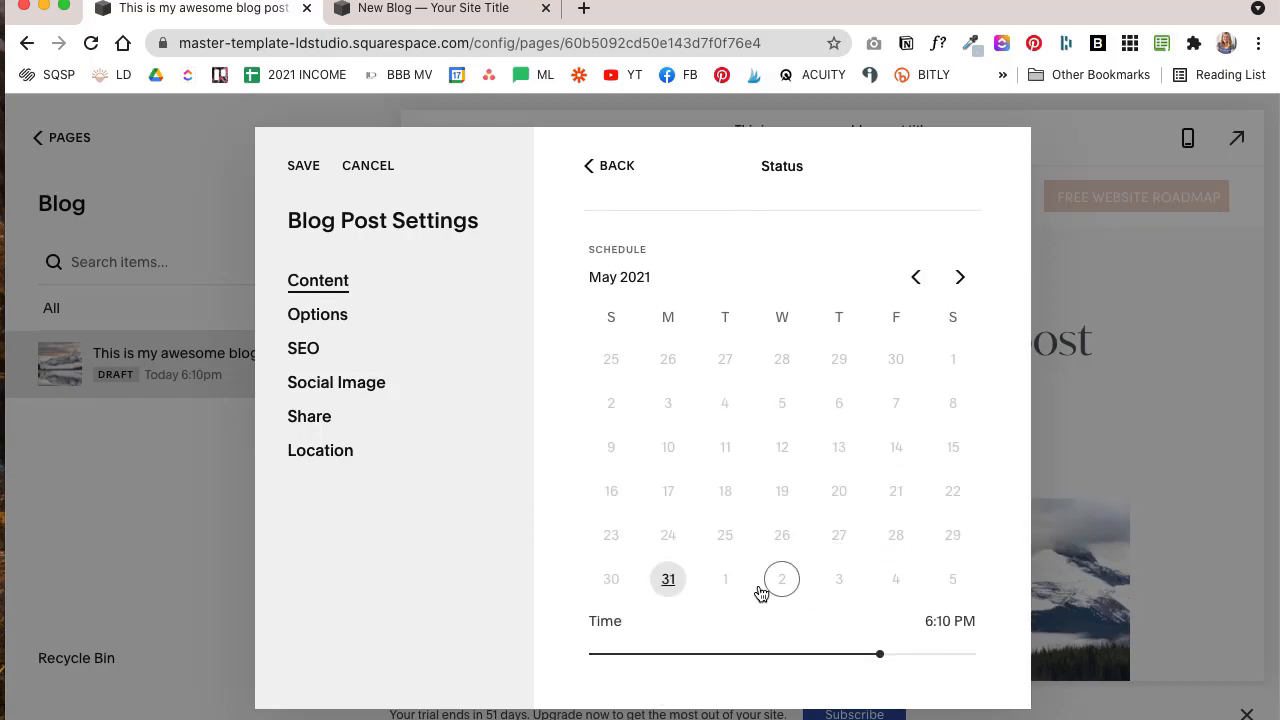
pyautogui.click(727, 582)
pyautogui.moveTo(880, 654); pyautogui.dragTo(753, 655)
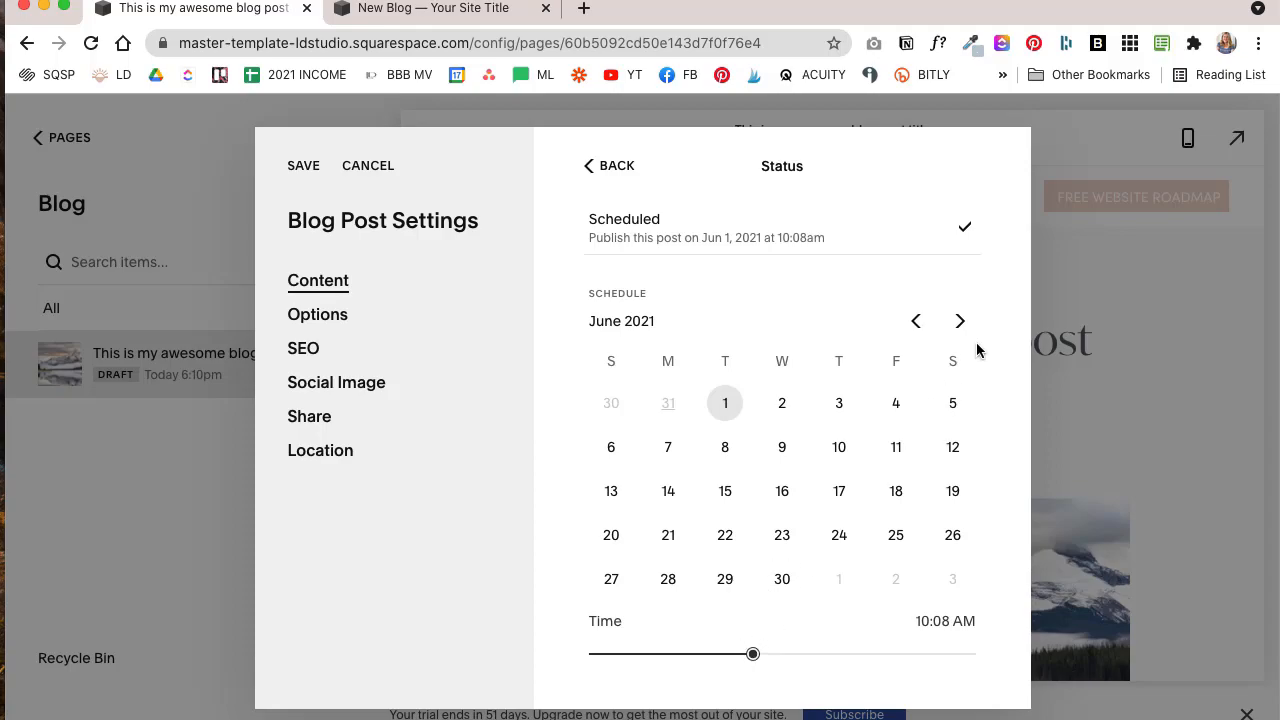
# - Switch the post's status to Published and save the blog post settings
pyautogui.scroll(2, 977, 350)
pyautogui.click(891, 286)
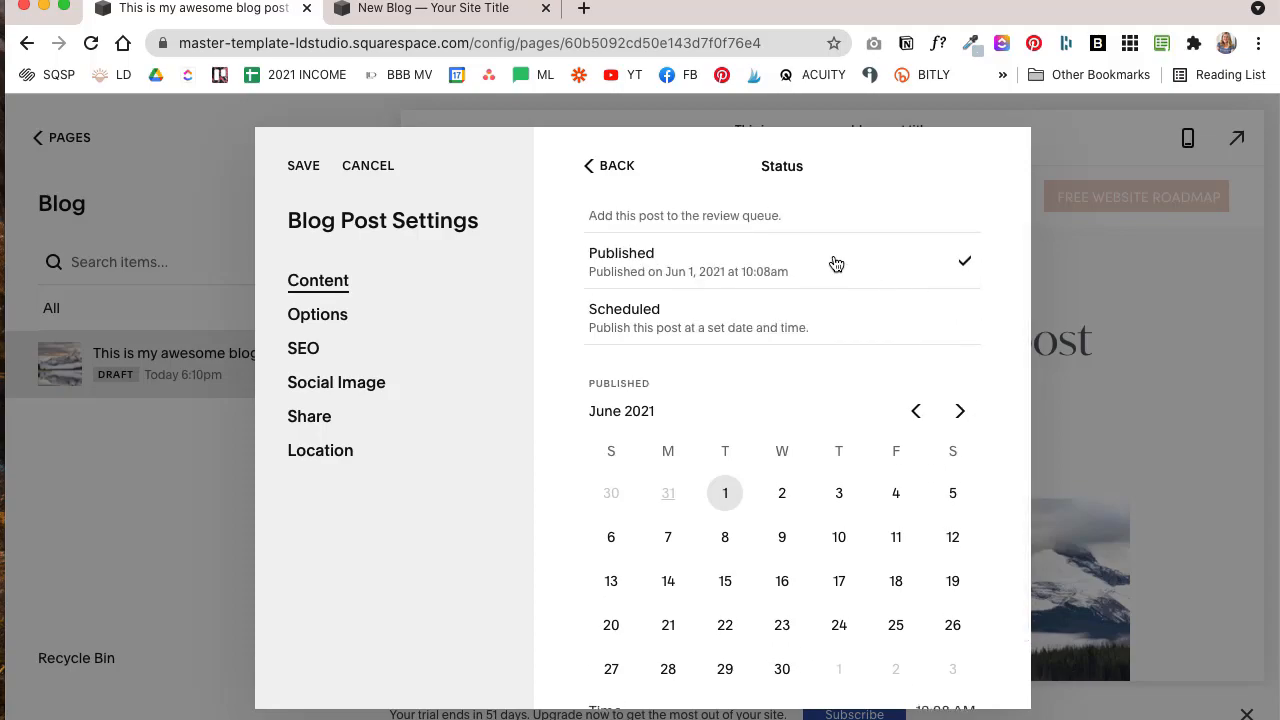
pyautogui.click(304, 170)
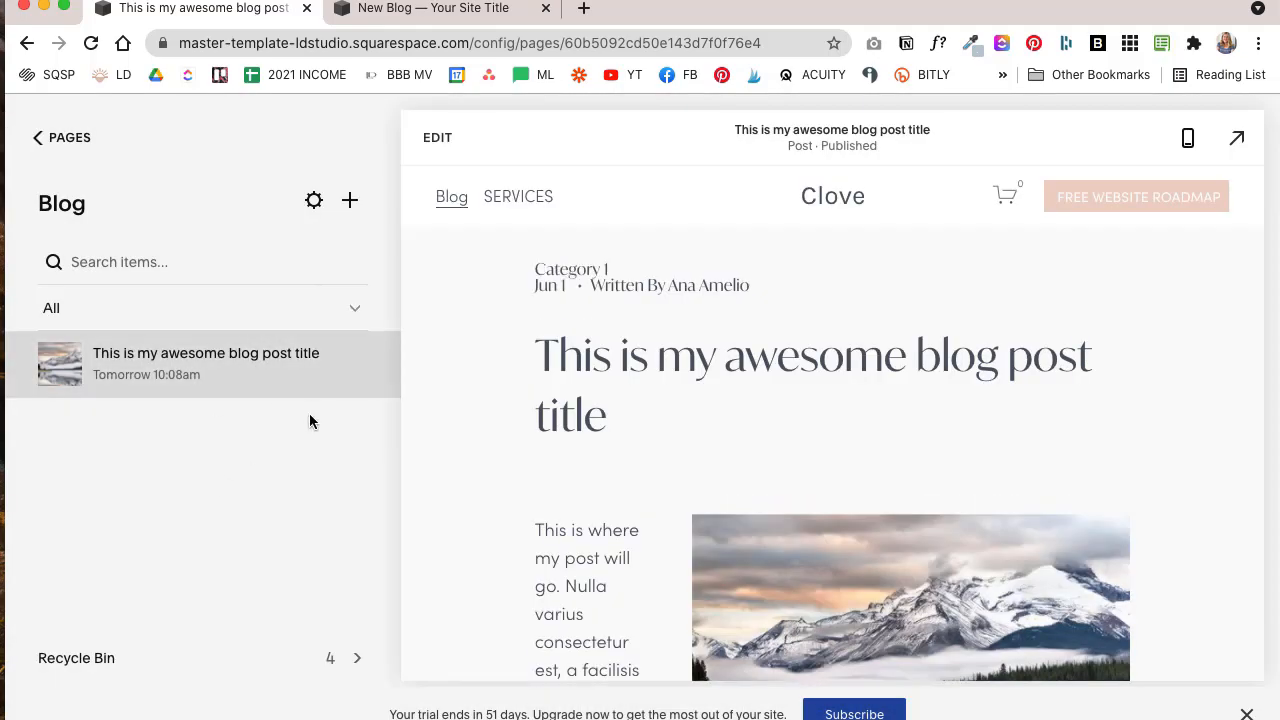
# - Look over the published post in the preview, and briefly open and leave its page editor
pyautogui.scroll(-3, 819, 563)
pyautogui.scroll(3, 819, 563)
pyautogui.click(436, 145)
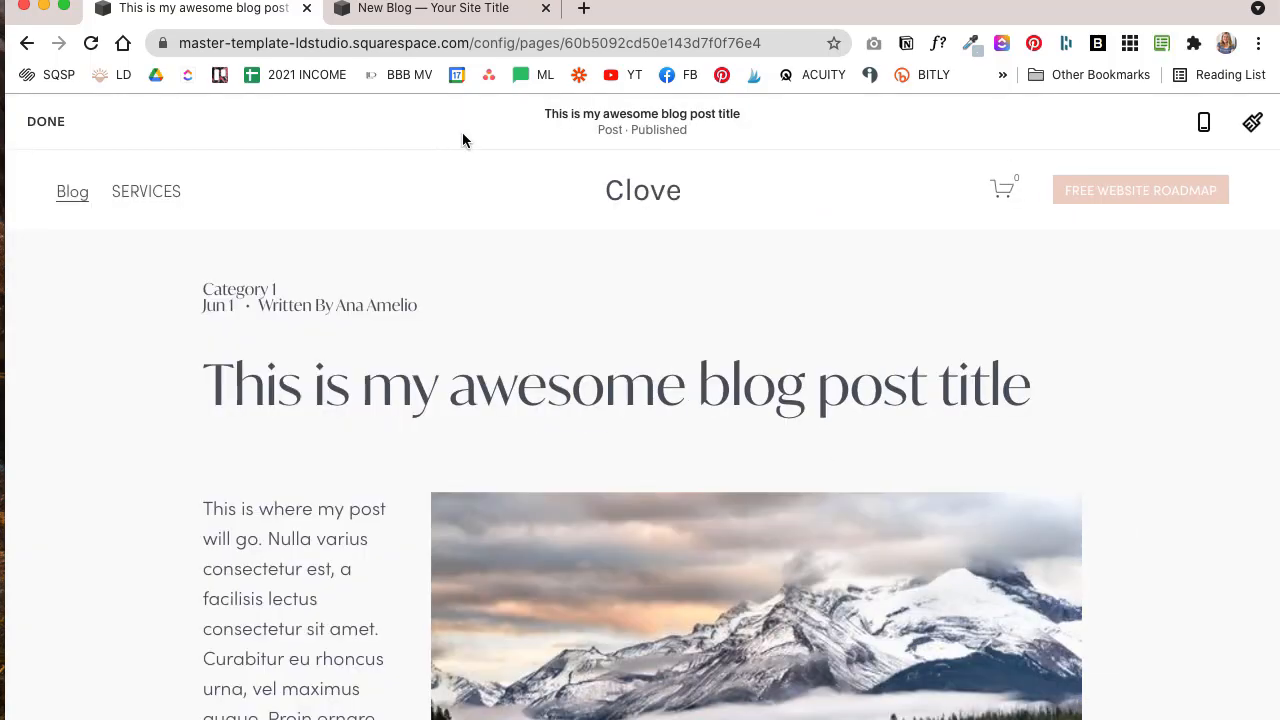
pyautogui.click(43, 133)
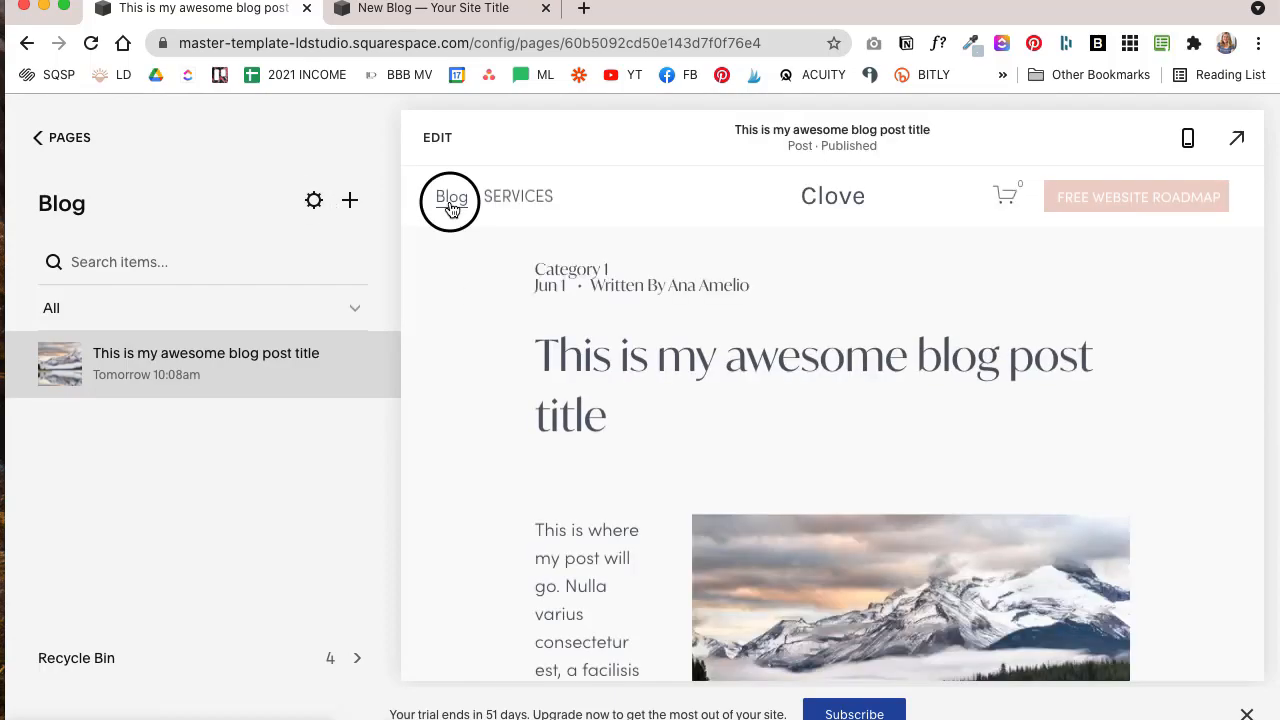
# - Duplicate the post "This is my awesome blog post title" and check both posts on the Blog page
pyautogui.click(349, 364)
pyautogui.click(372, 453)
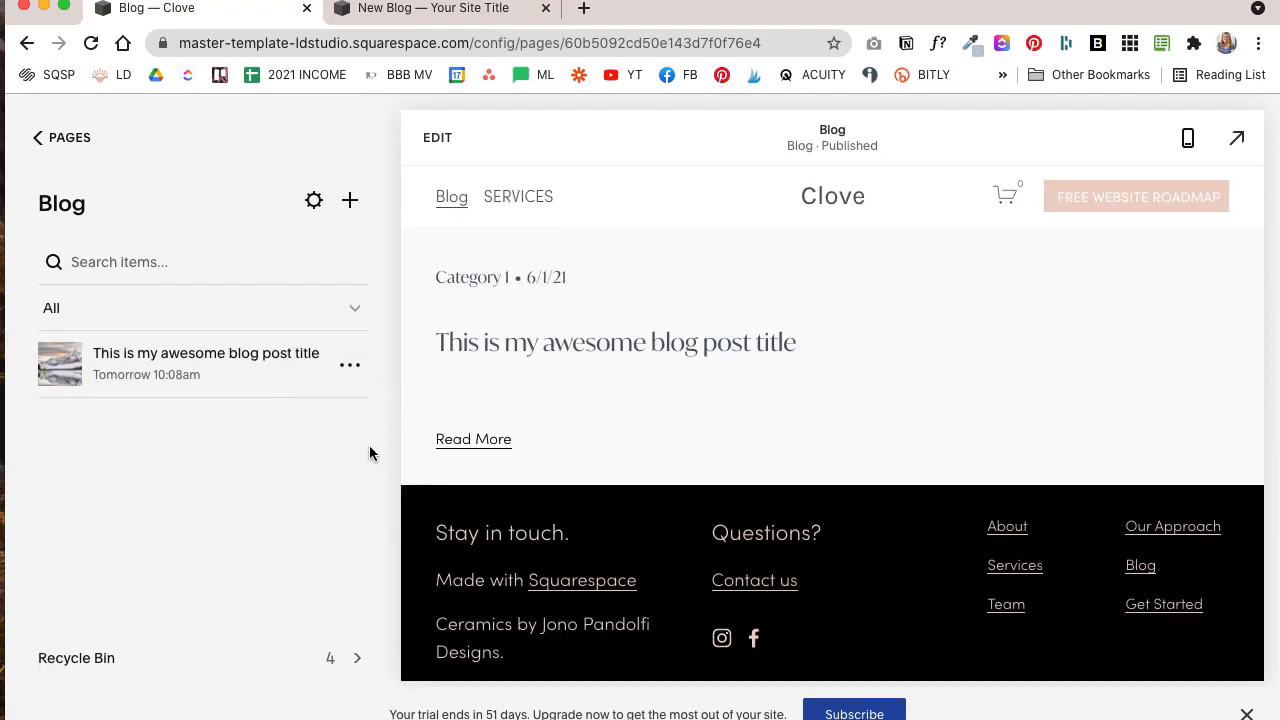
pyautogui.click(345, 476)
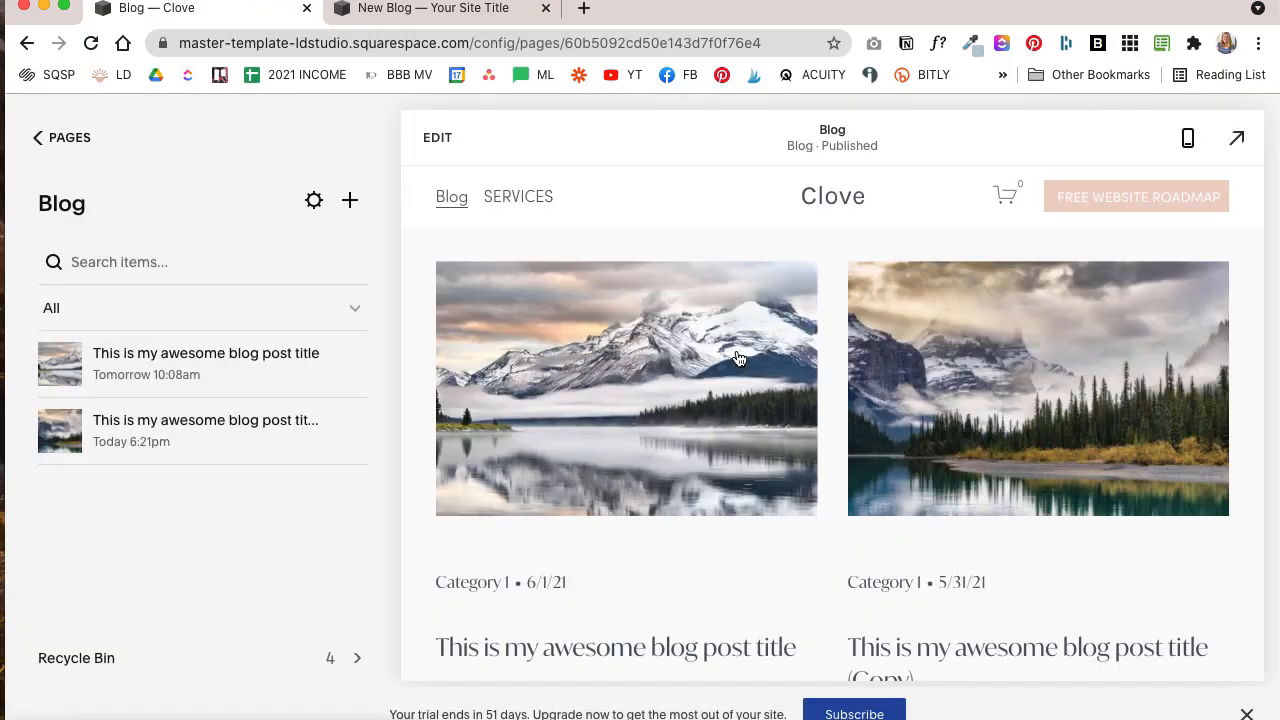
pyautogui.scroll(-2, 739, 358)
pyautogui.scroll(-3, 739, 358)
pyautogui.scroll(5, 737, 357)
# - Edit the Blog page and add a headline section and a "Subscribe to our newsletter." section above the post grid
pyautogui.click(435, 140)
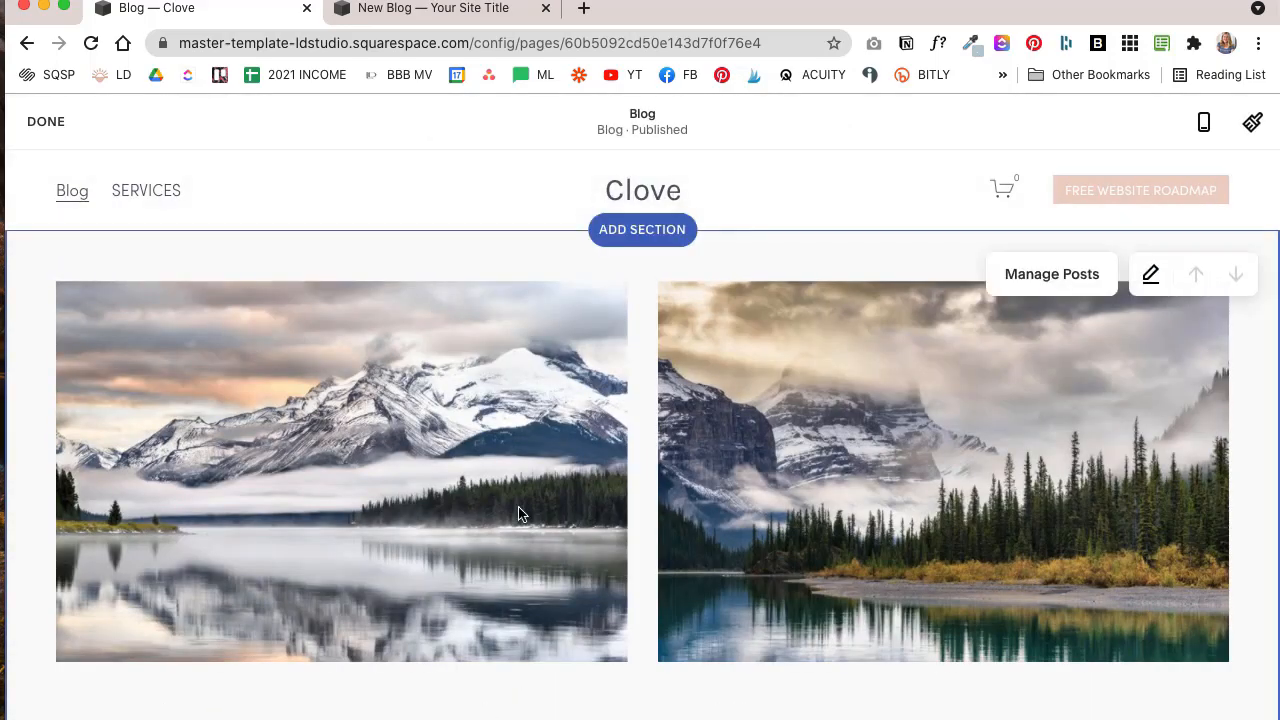
pyautogui.scroll(-3, 596, 436)
pyautogui.scroll(3, 596, 436)
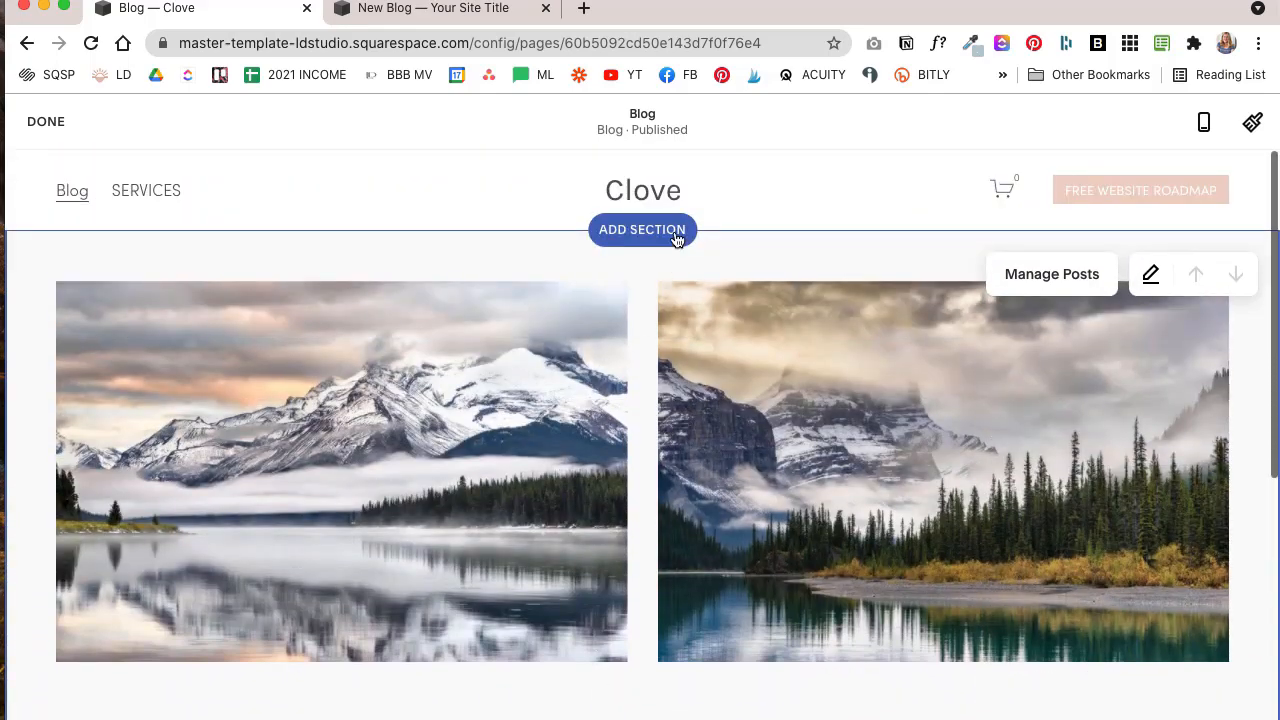
pyautogui.scroll(-5, 668, 524)
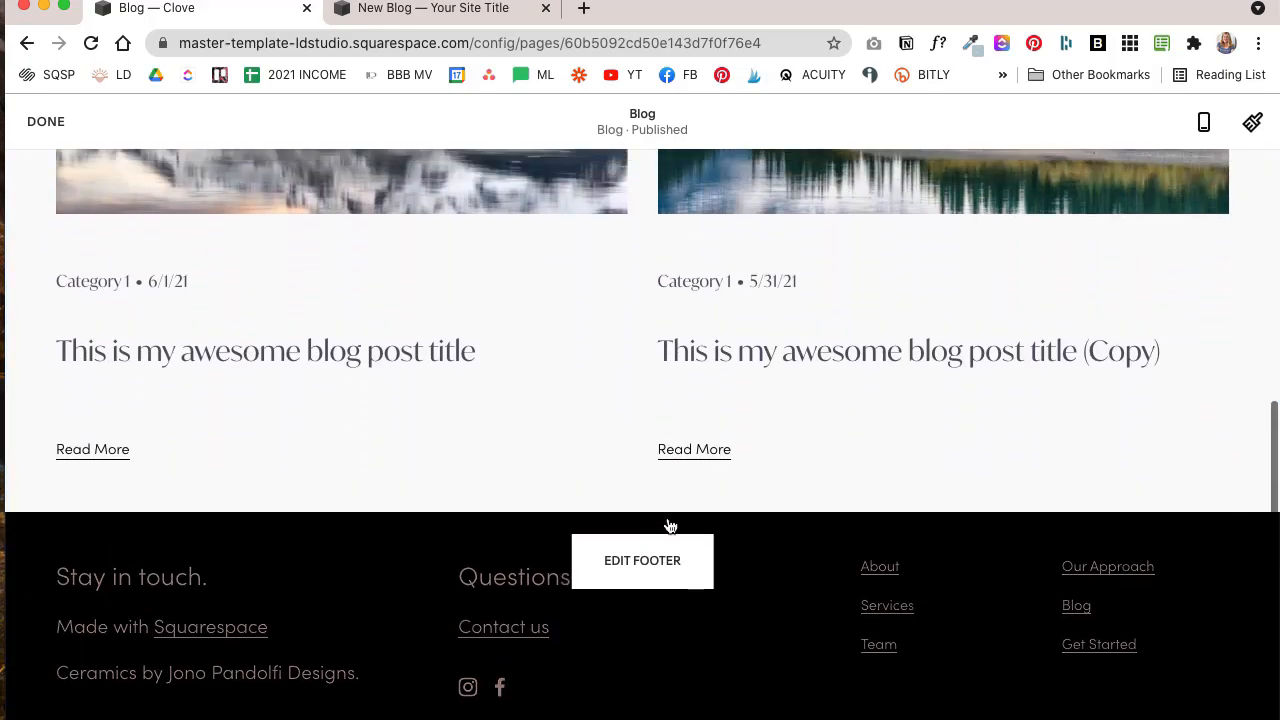
pyautogui.scroll(5, 668, 524)
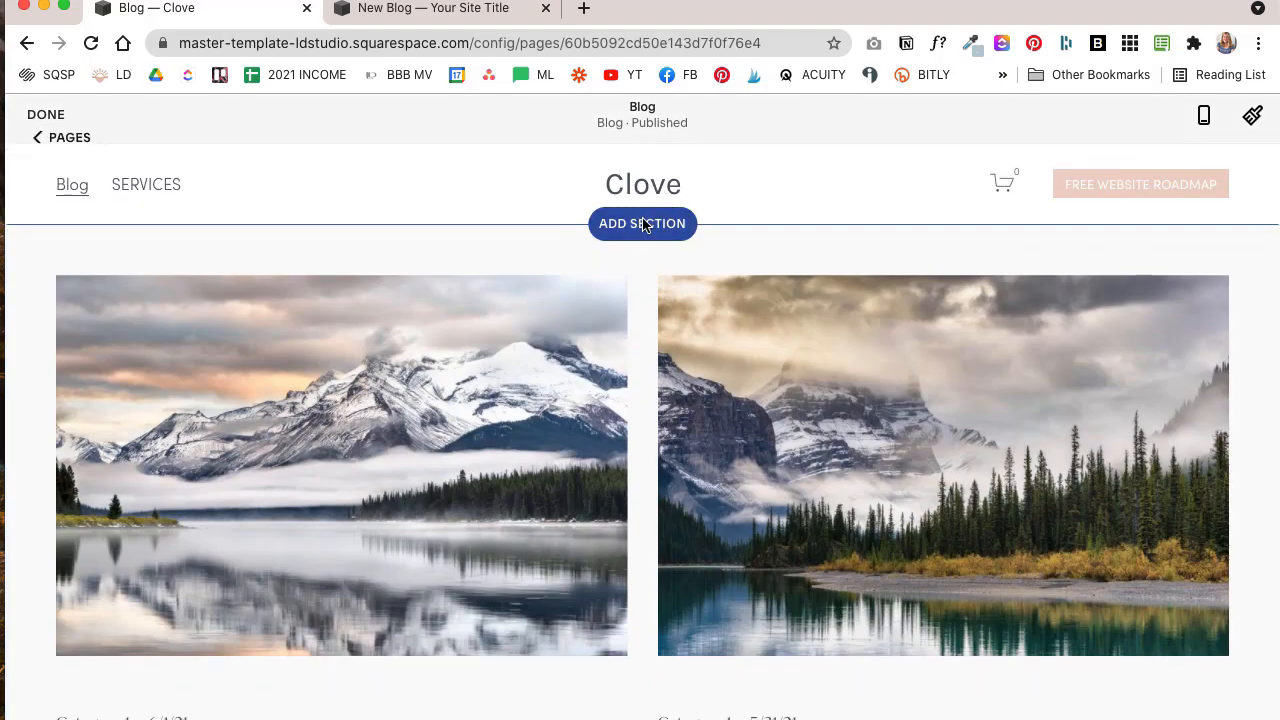
pyautogui.click(645, 228)
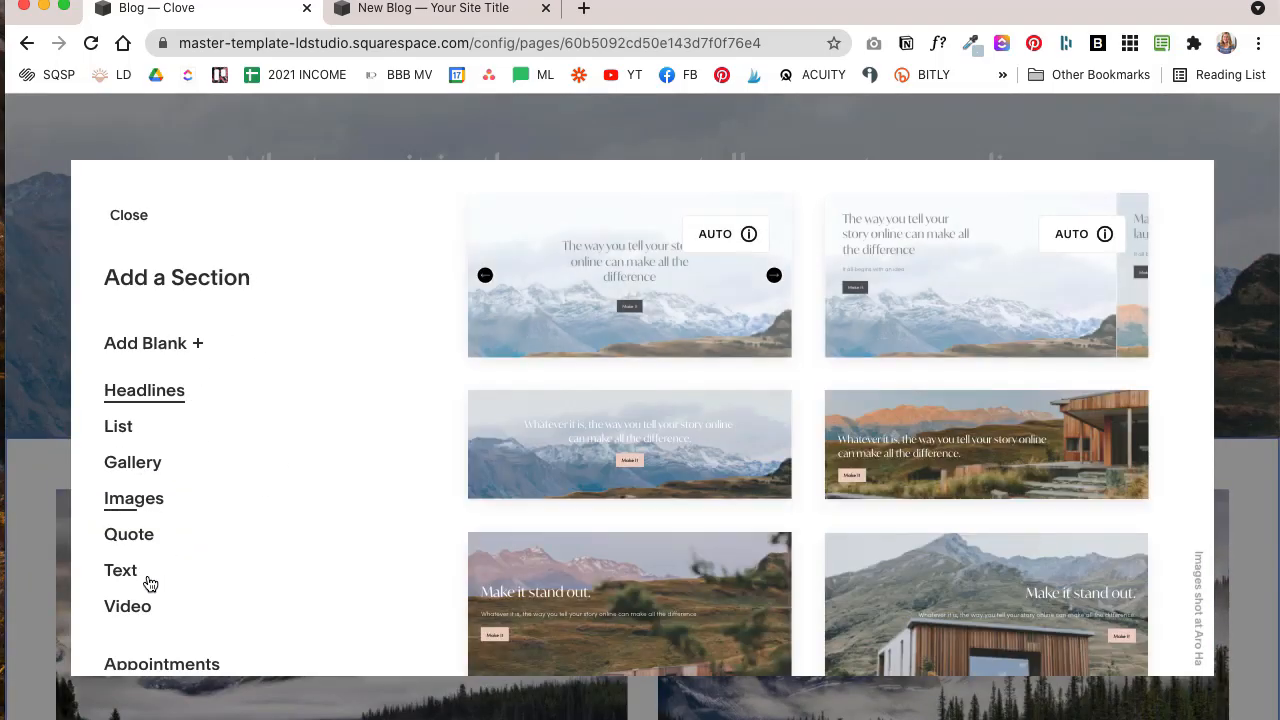
pyautogui.click(136, 573)
pyautogui.scroll(-3, 134, 565)
pyautogui.click(145, 478)
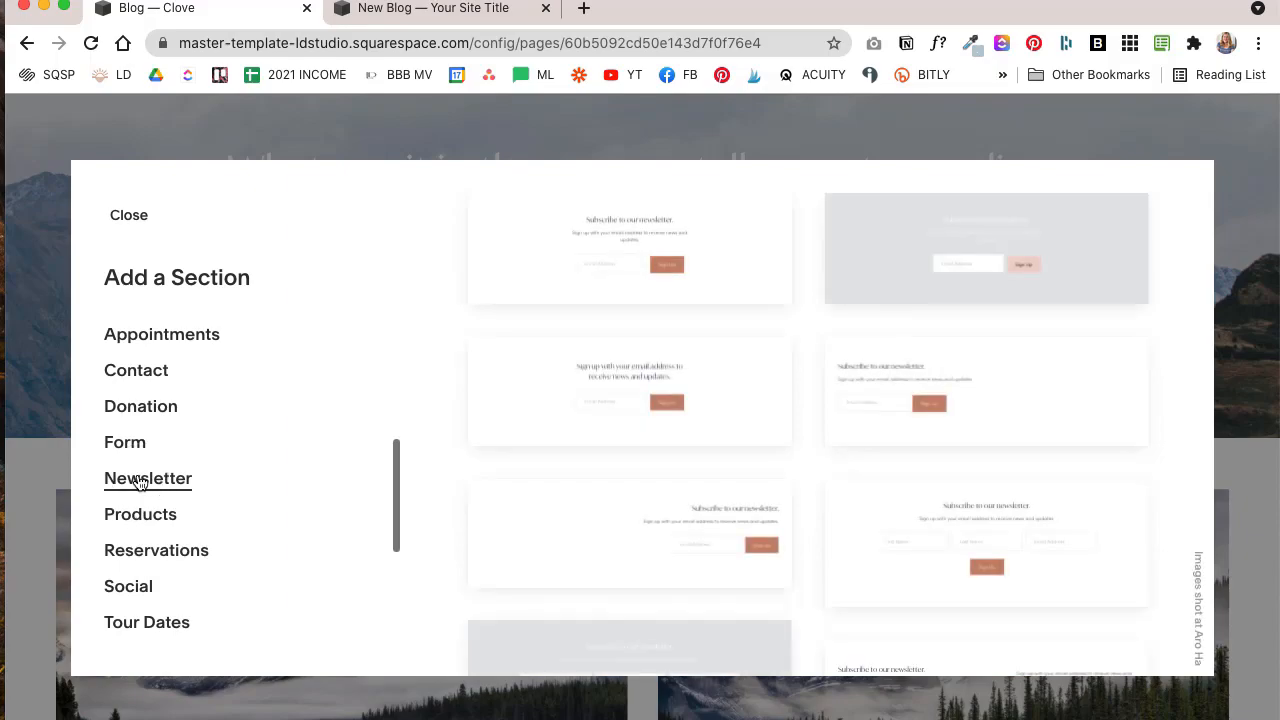
pyautogui.click(870, 480)
# - Apply the Bright 2 color theme to the newsletter section
pyautogui.click(1072, 249)
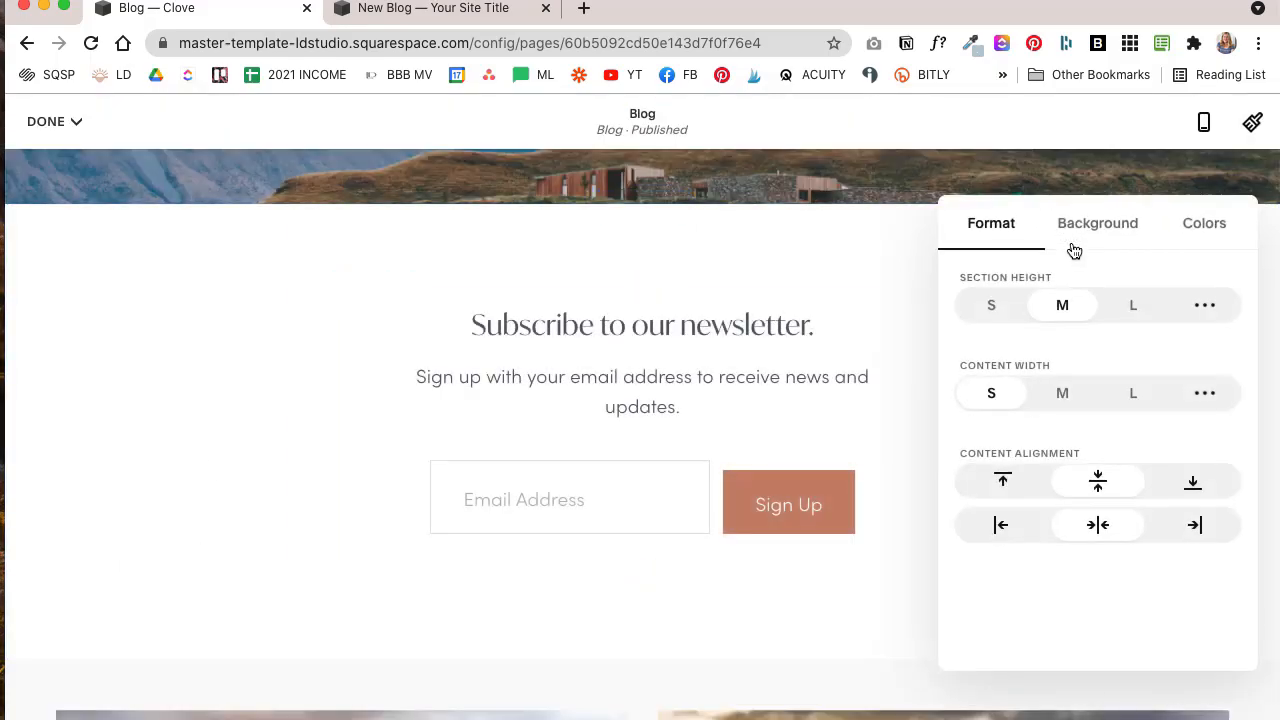
pyautogui.click(1205, 228)
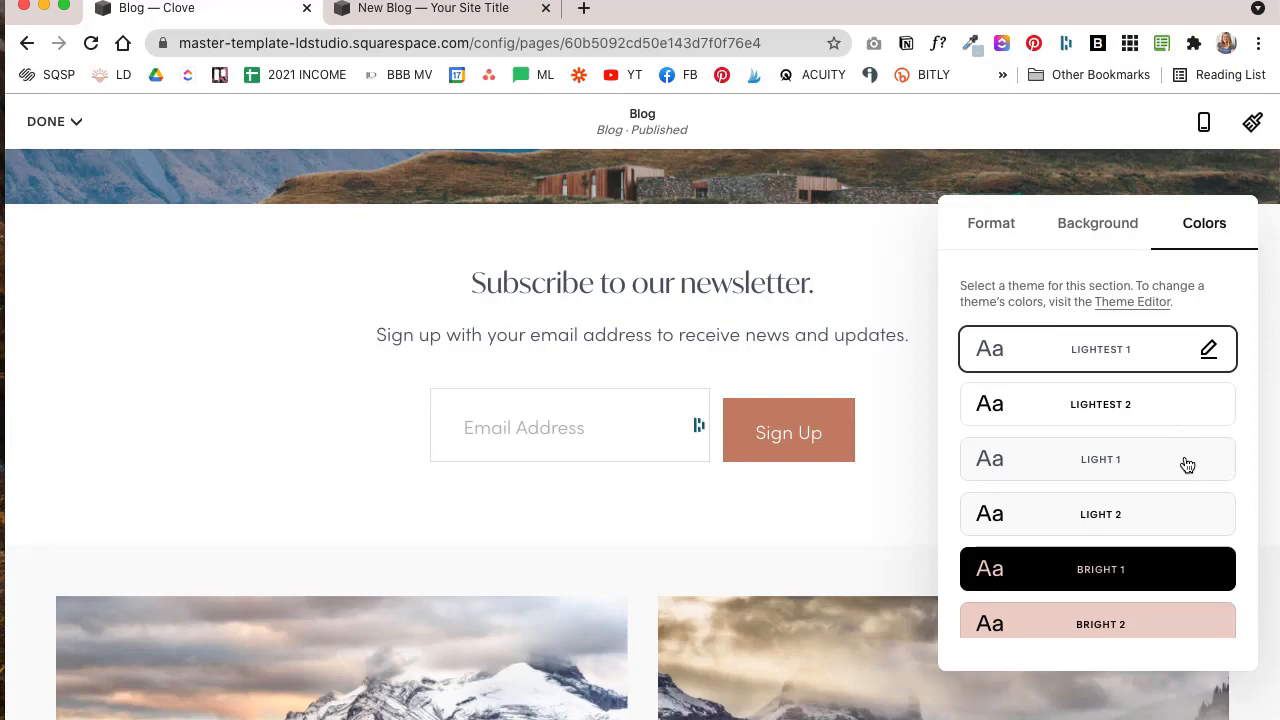
pyautogui.click(1172, 621)
pyautogui.click(858, 373)
# - Add the three-image "New collection." products section between the post grid and the footer
pyautogui.scroll(-8, 858, 373)
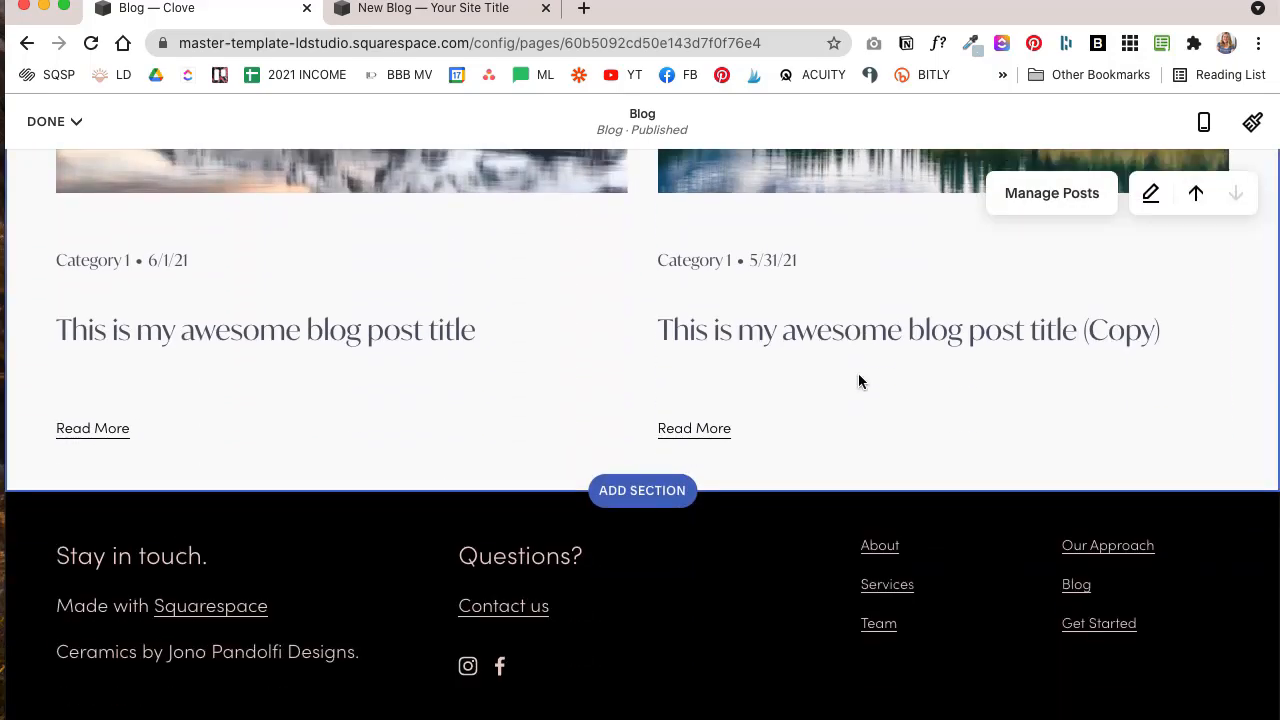
pyautogui.click(634, 503)
pyautogui.click(140, 514)
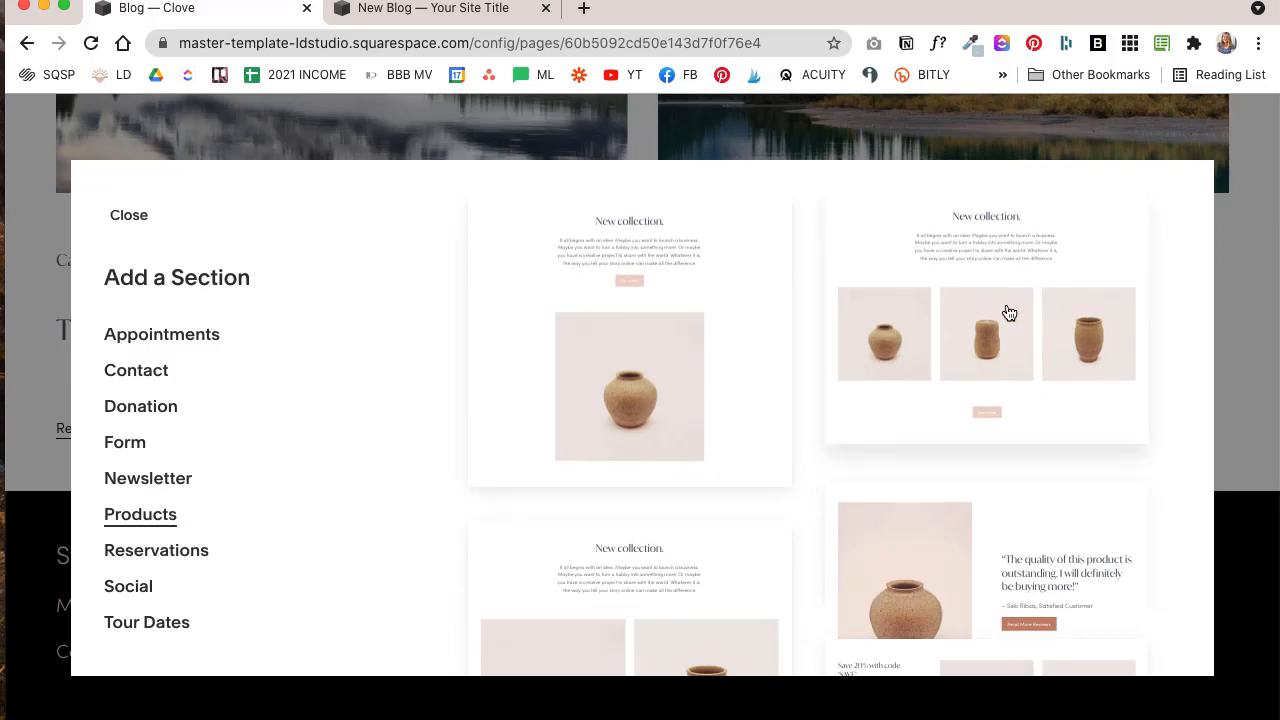
pyautogui.click(1007, 313)
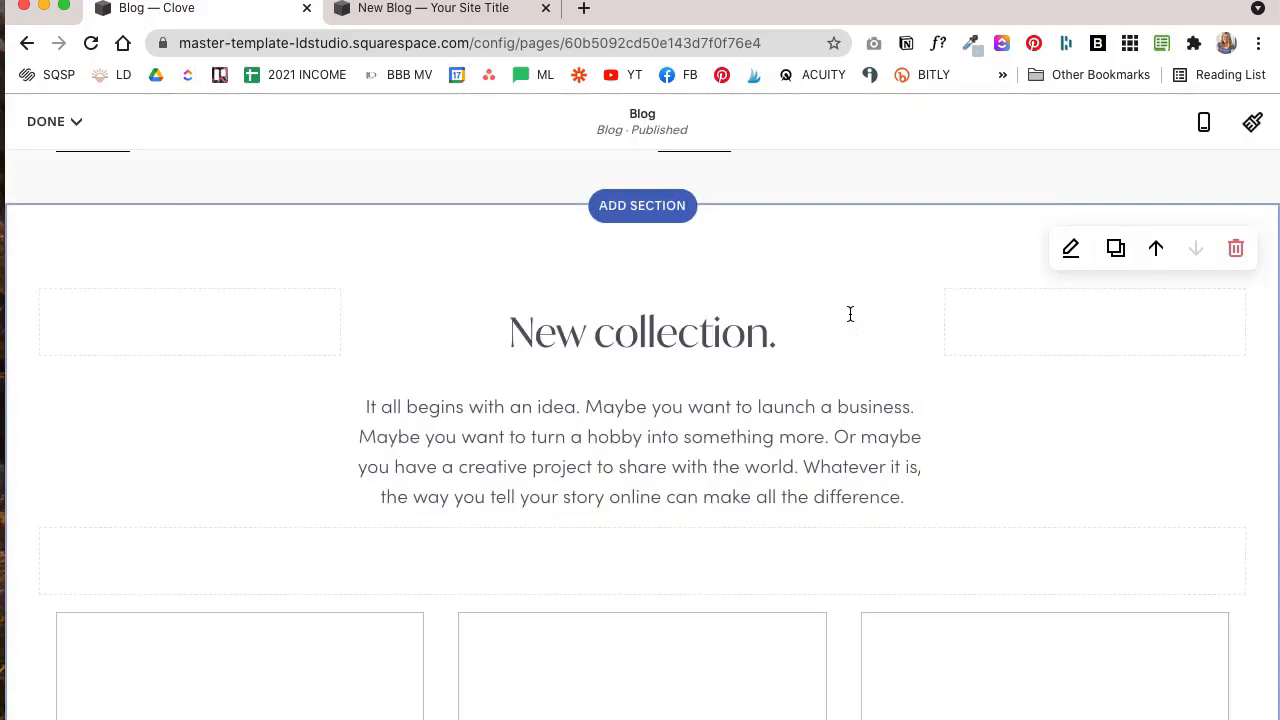
# - Examine how the new products and newsletter sections sit around the blog post grid
pyautogui.scroll(-4, 900, 488)
pyautogui.scroll(6, 765, 465)
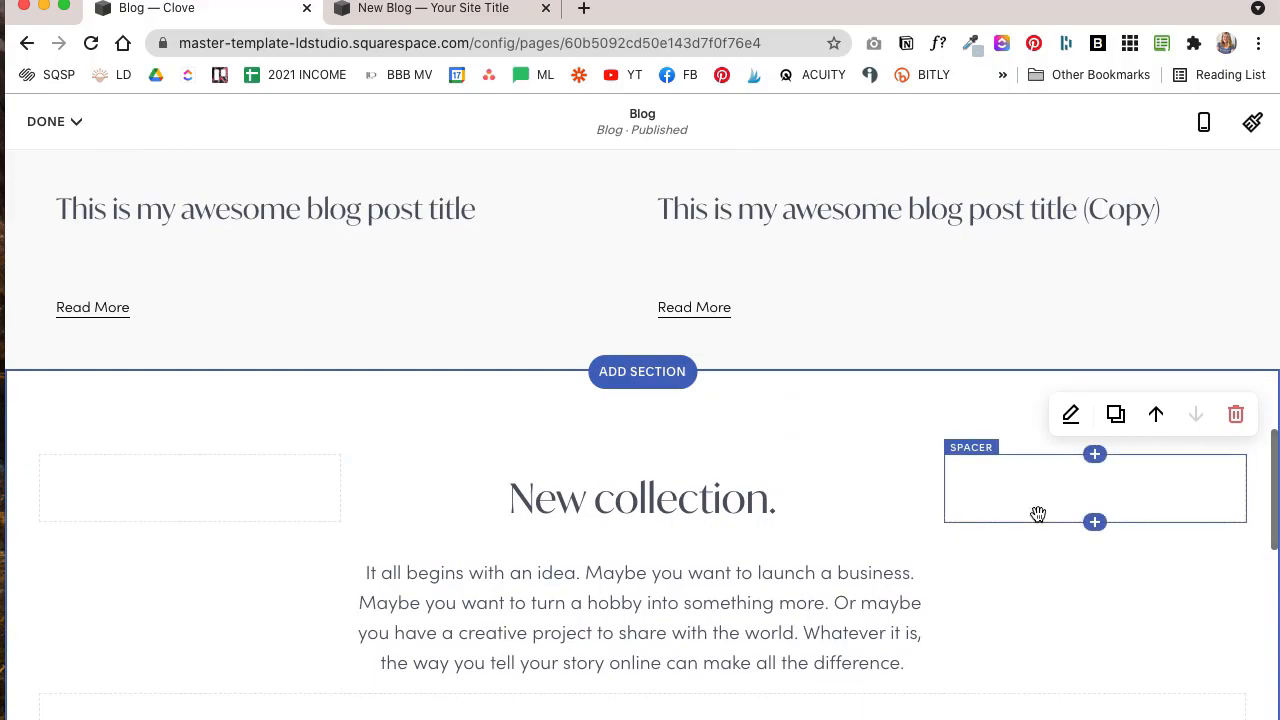
pyautogui.scroll(-5, 912, 530)
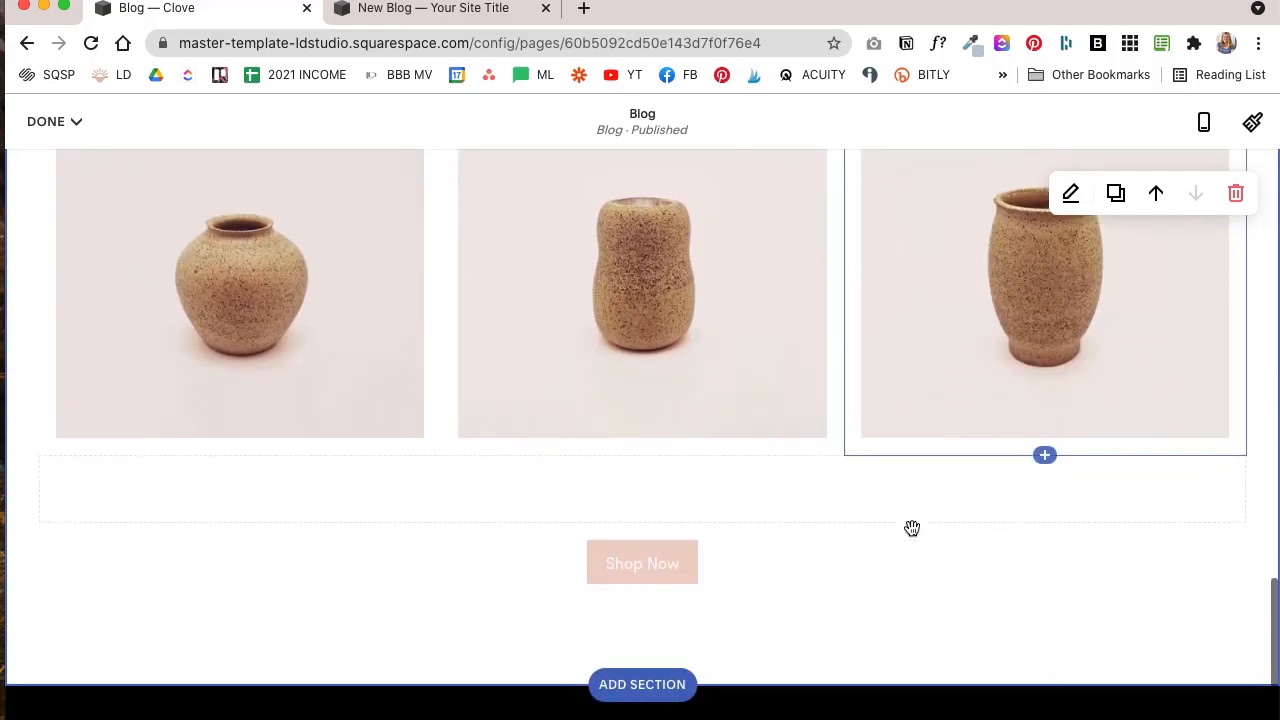
pyautogui.scroll(5, 912, 528)
pyautogui.scroll(-4, 910, 526)
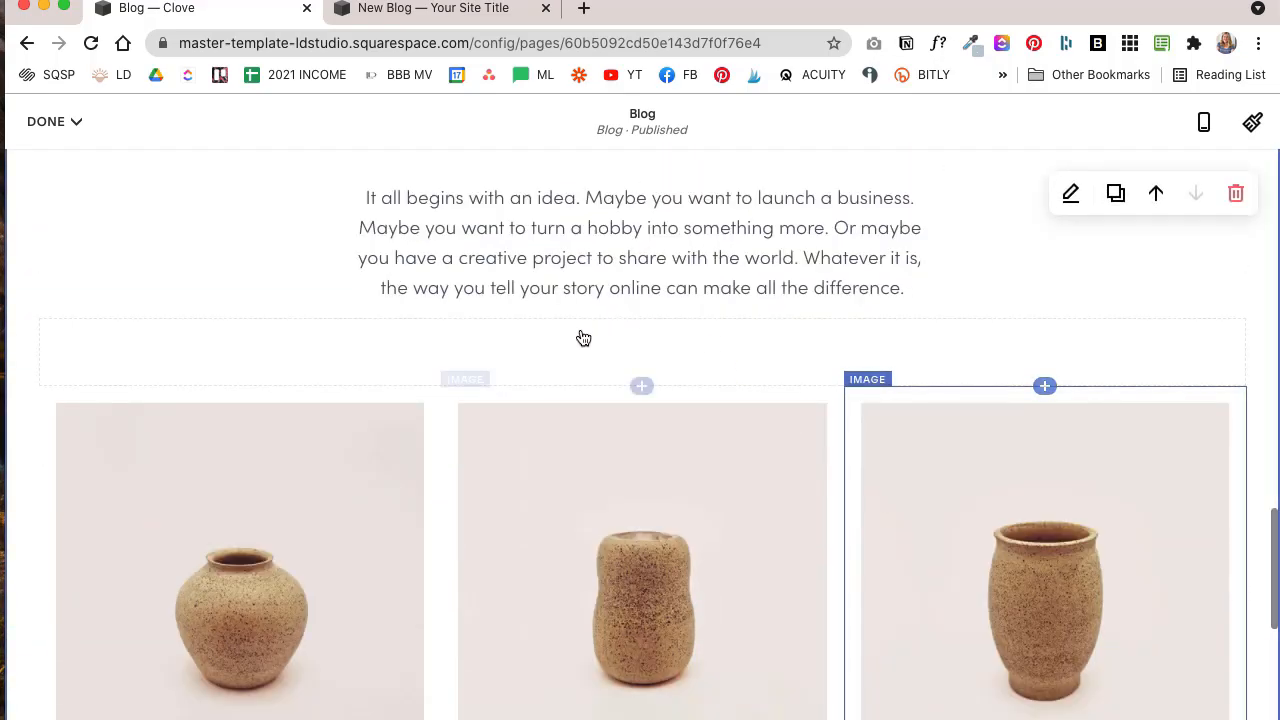
pyautogui.scroll(-3, 700, 700)
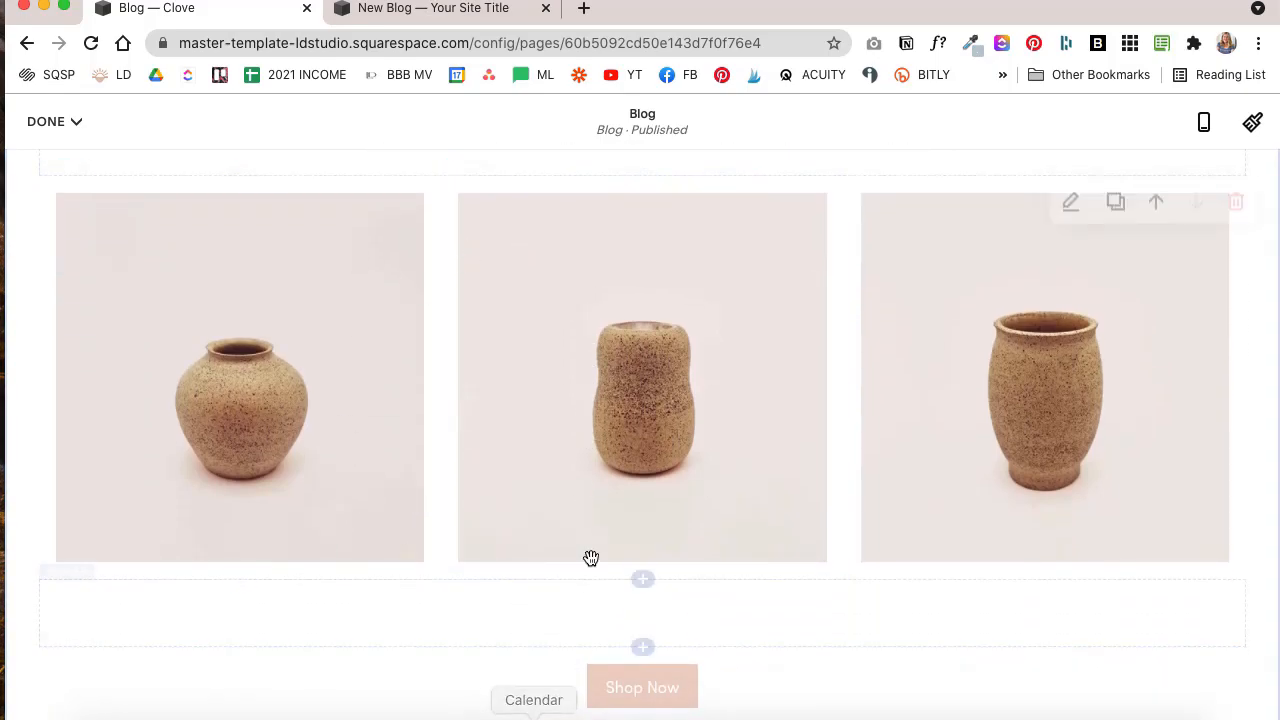
pyautogui.scroll(10, 627, 330)
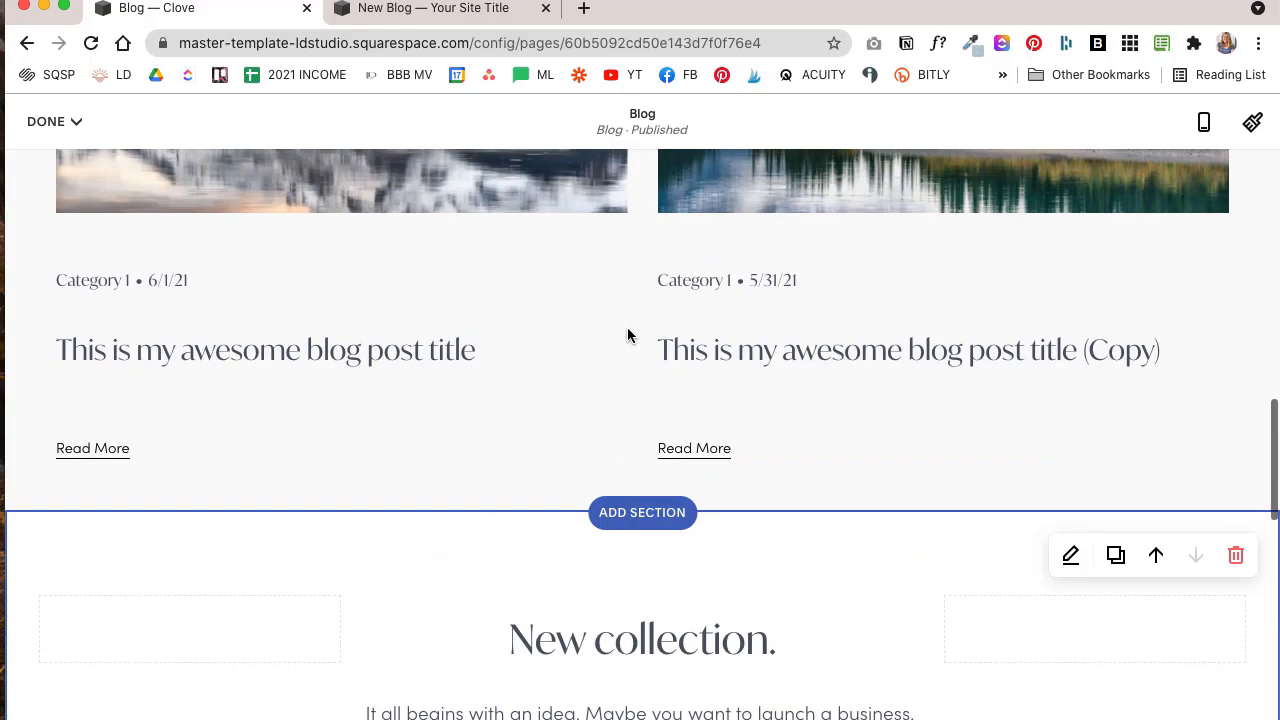
pyautogui.scroll(5, 627, 327)
pyautogui.scroll(-8, 620, 457)
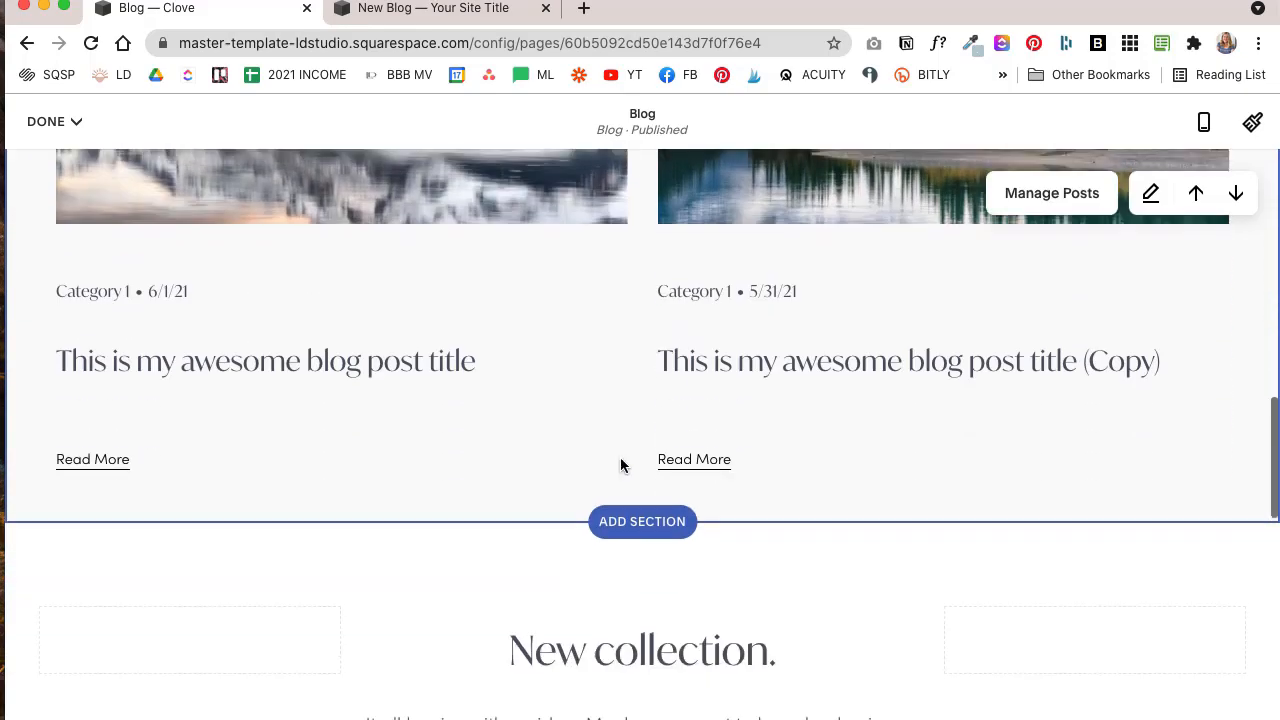
pyautogui.scroll(5, 620, 457)
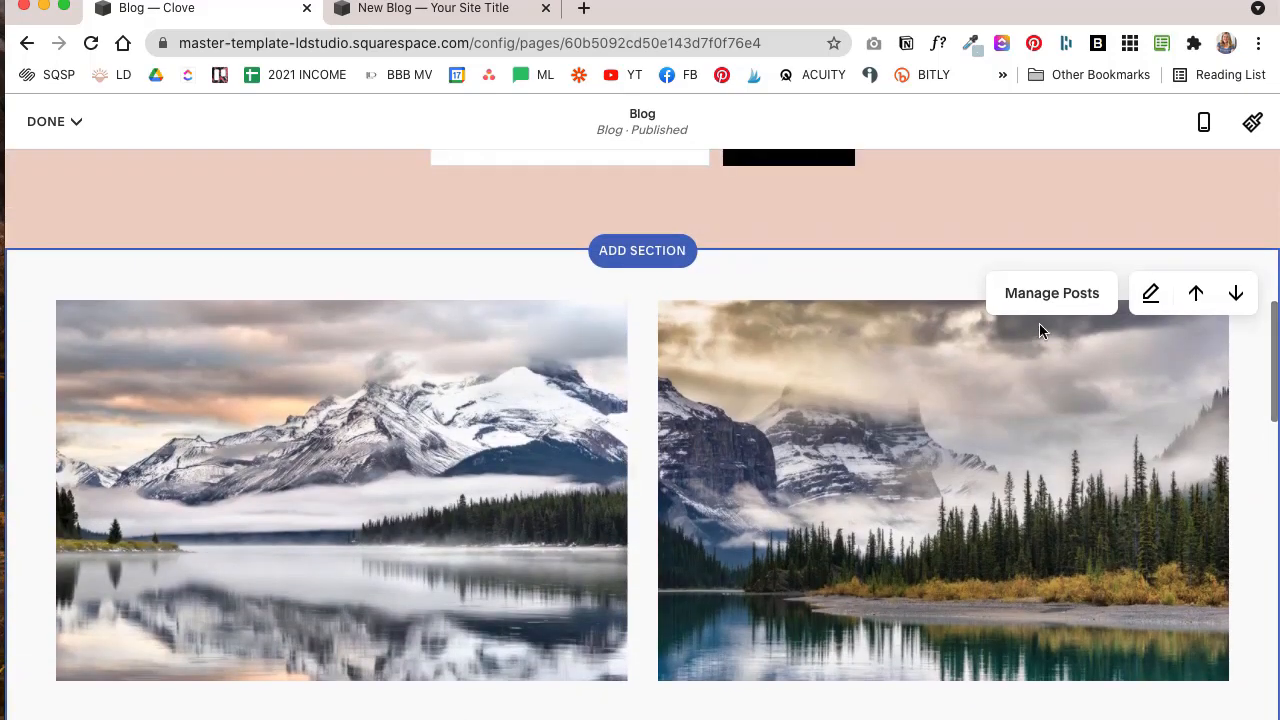
pyautogui.scroll(2, 882, 466)
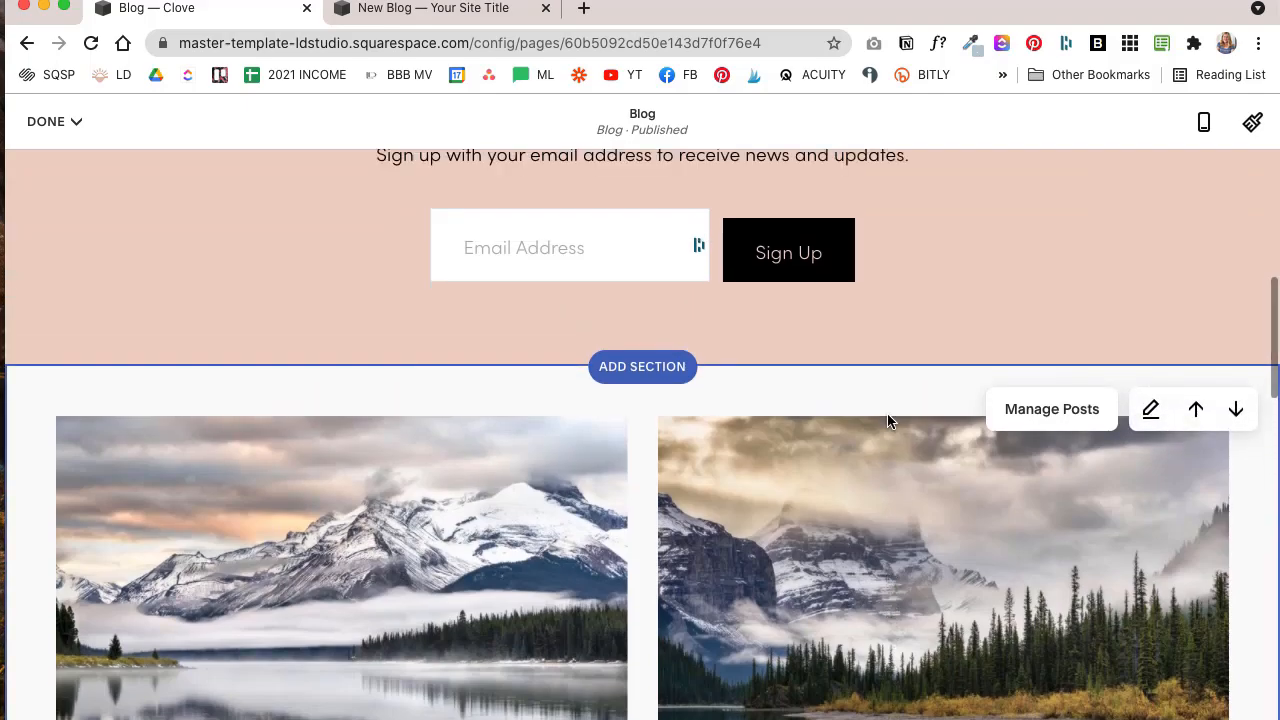
# - Save the Blog page changes while switching to post management, and open the blog's page settings
pyautogui.click(1091, 420)
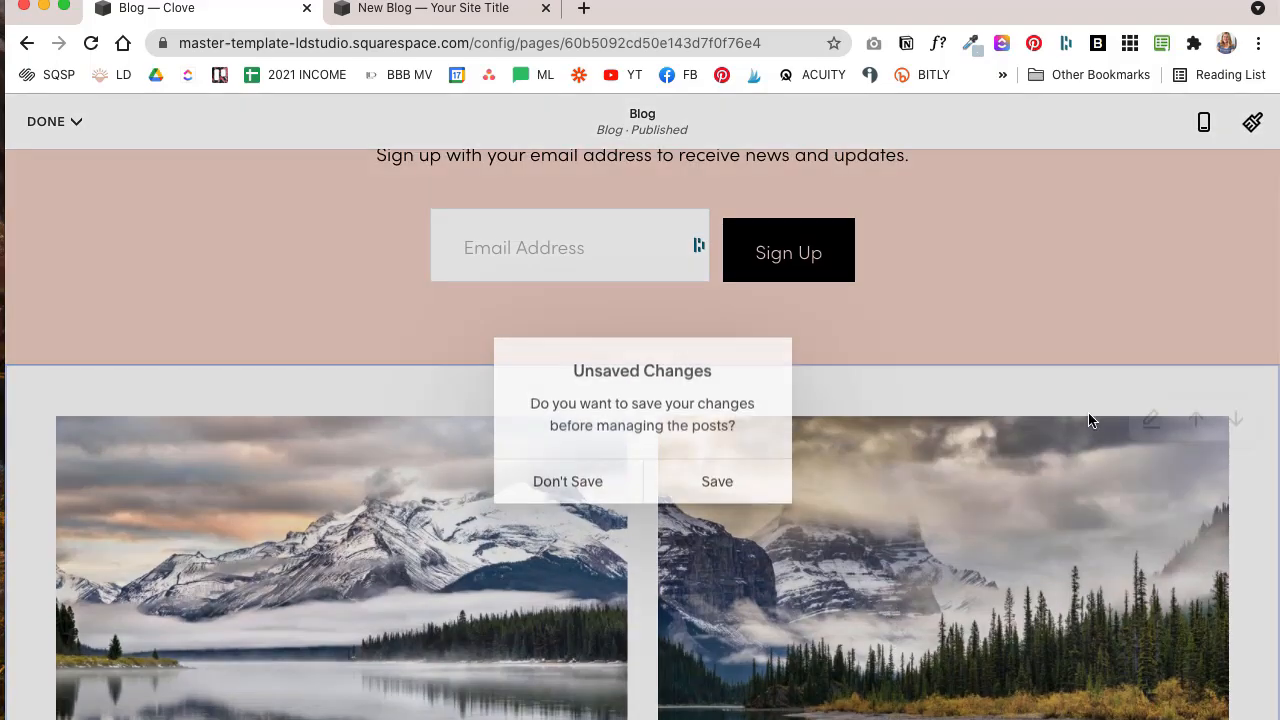
pyautogui.press('Return')
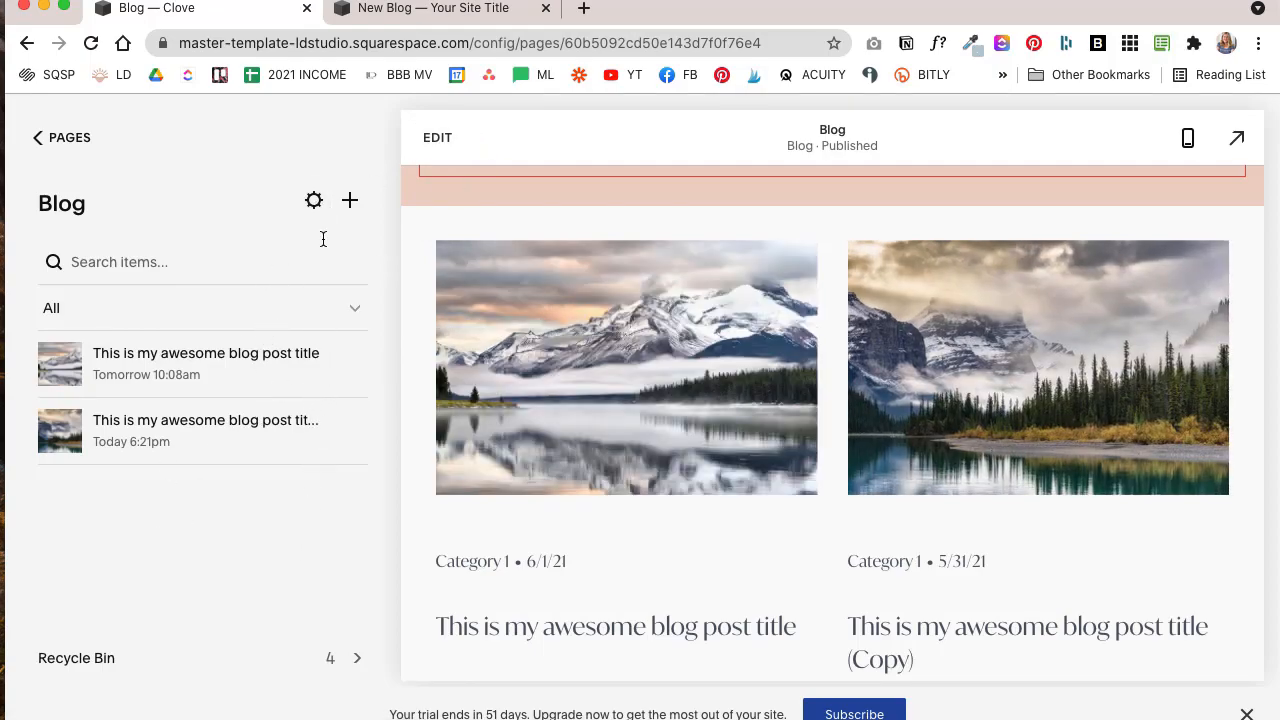
pyautogui.click(315, 202)
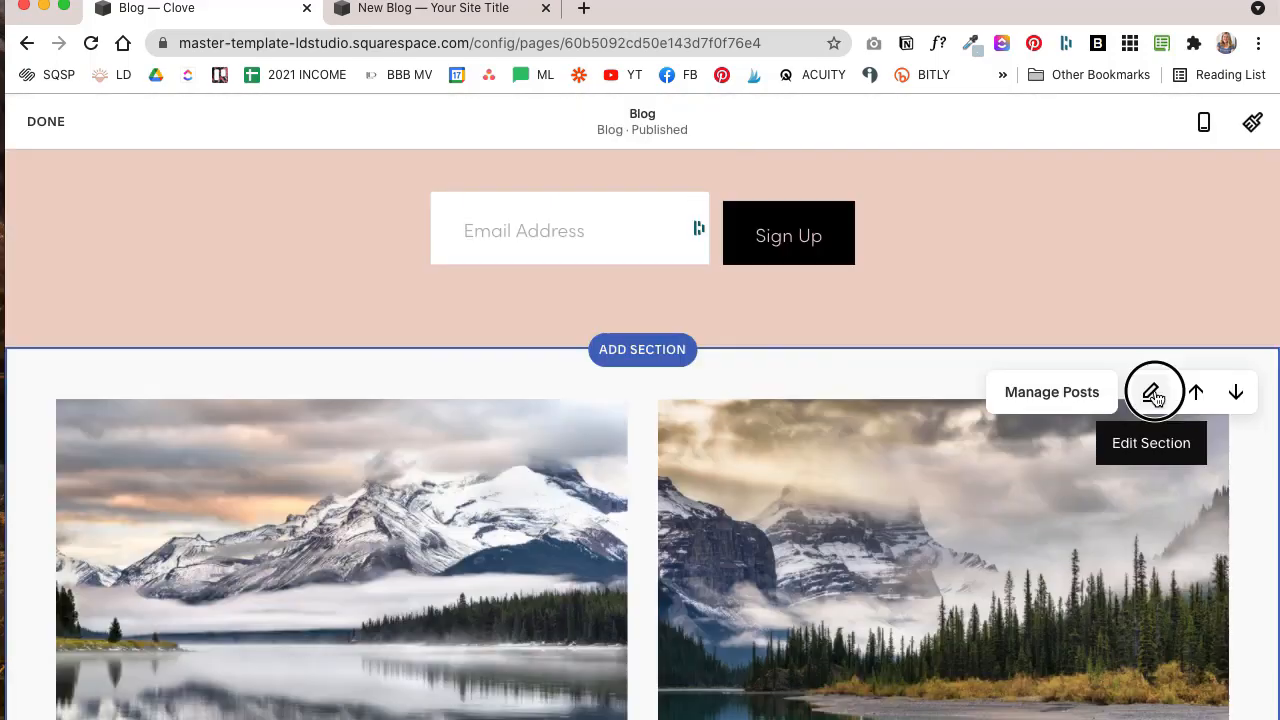
# - Try the Side By Side Blog and Masonry Blog layouts on the blog post section
pyautogui.click(1152, 392)
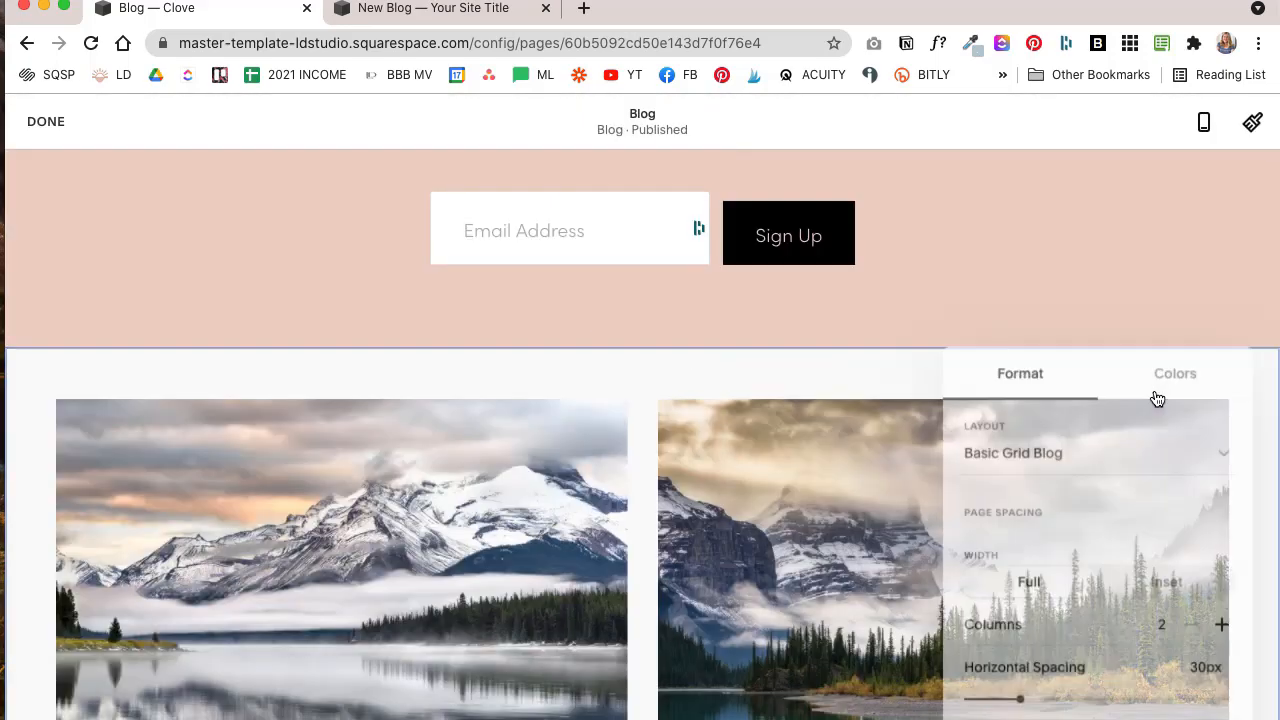
pyautogui.click(893, 365)
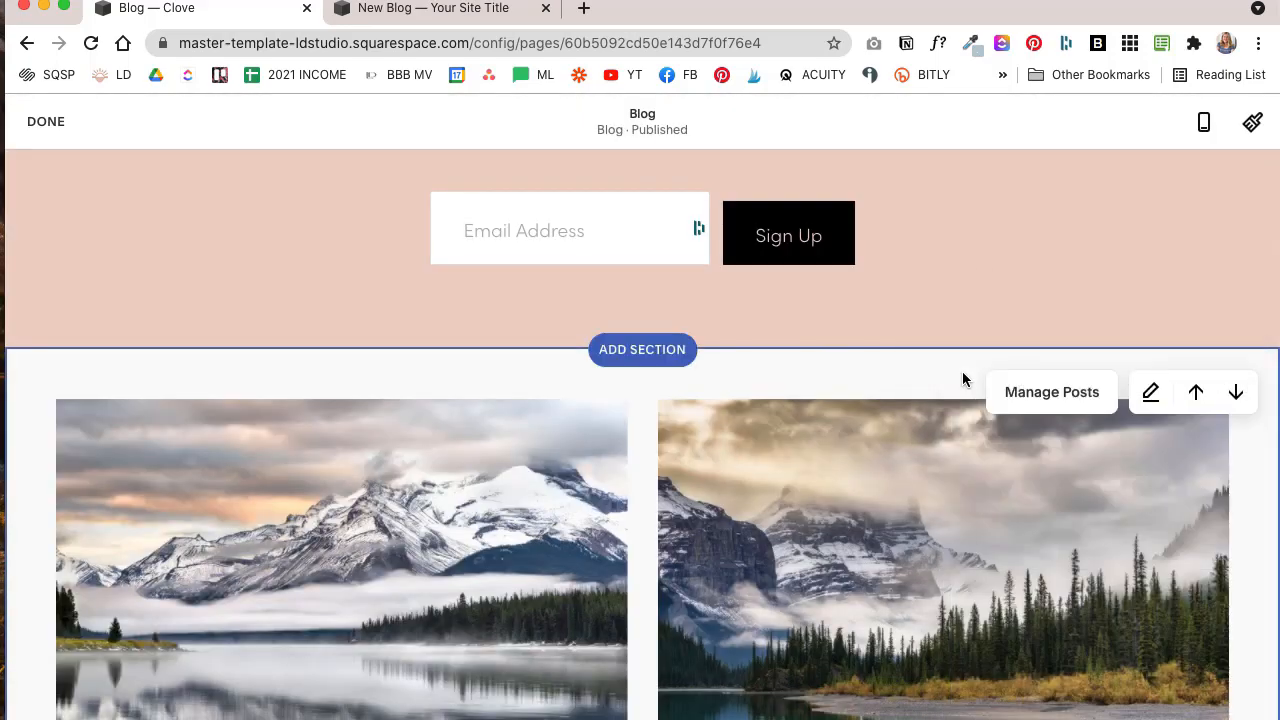
pyautogui.click(1152, 393)
pyautogui.click(1148, 371)
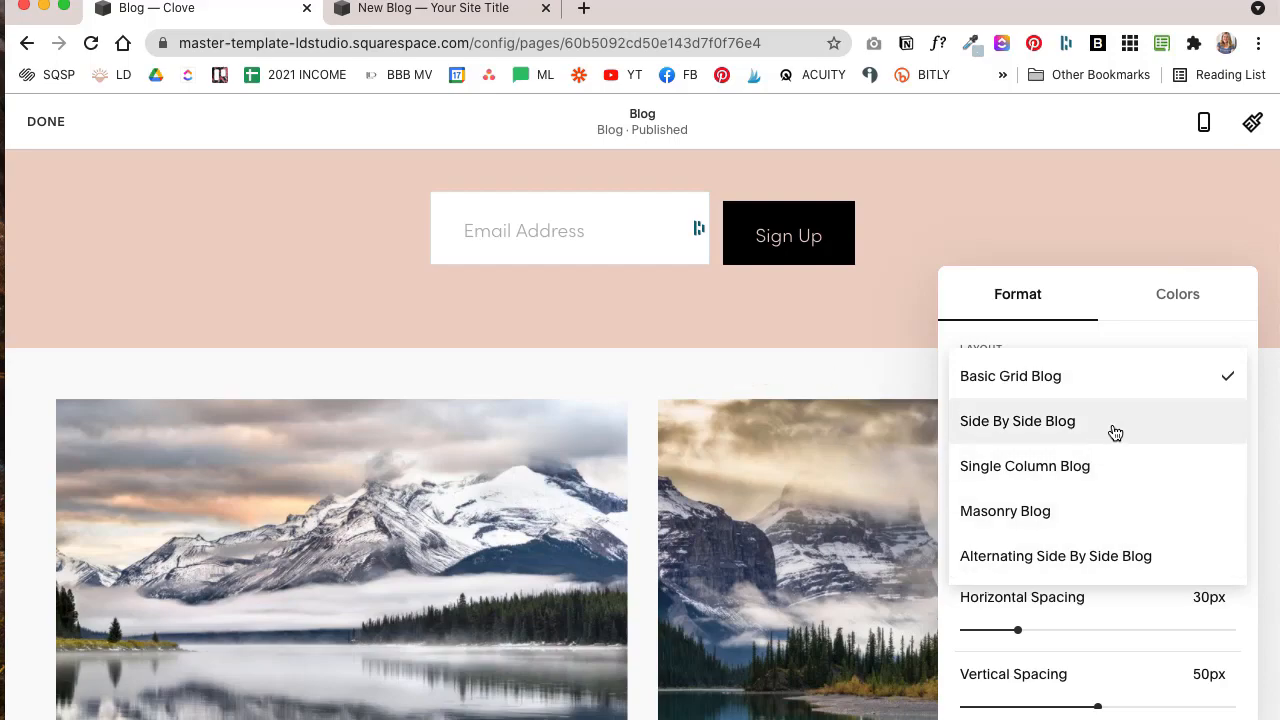
pyautogui.click(1205, 430)
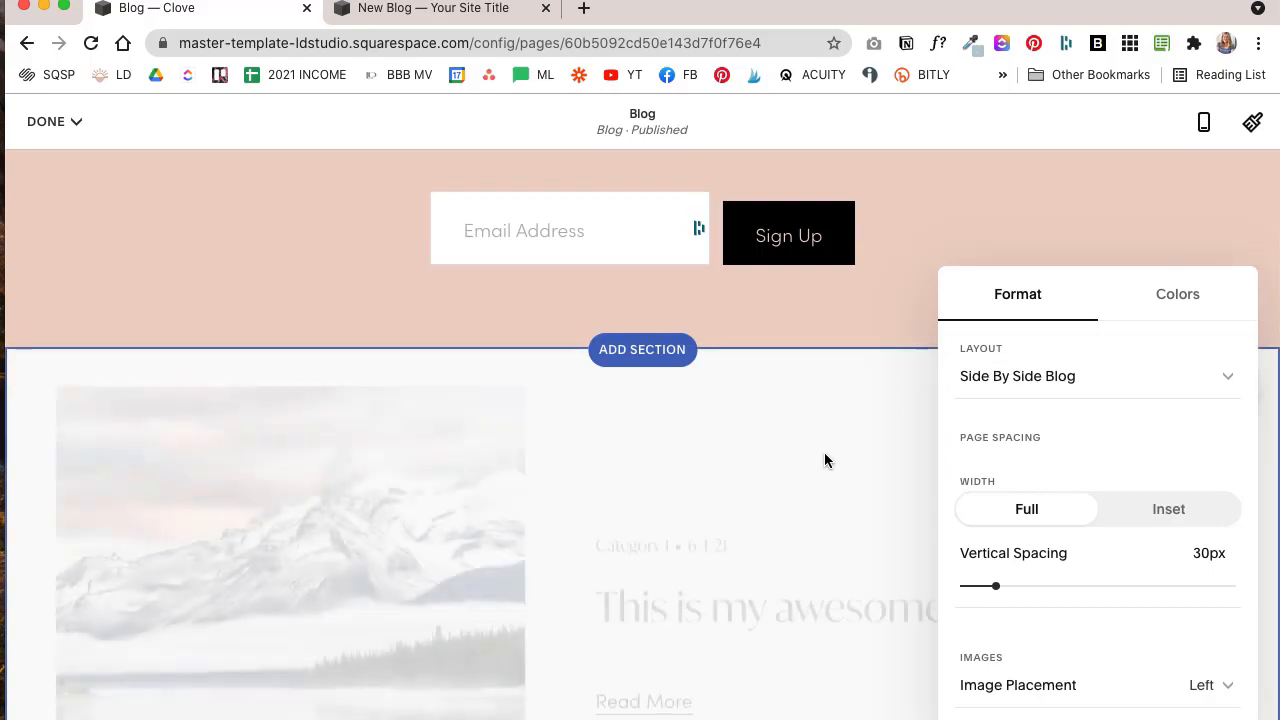
pyautogui.click(1150, 374)
pyautogui.click(1150, 476)
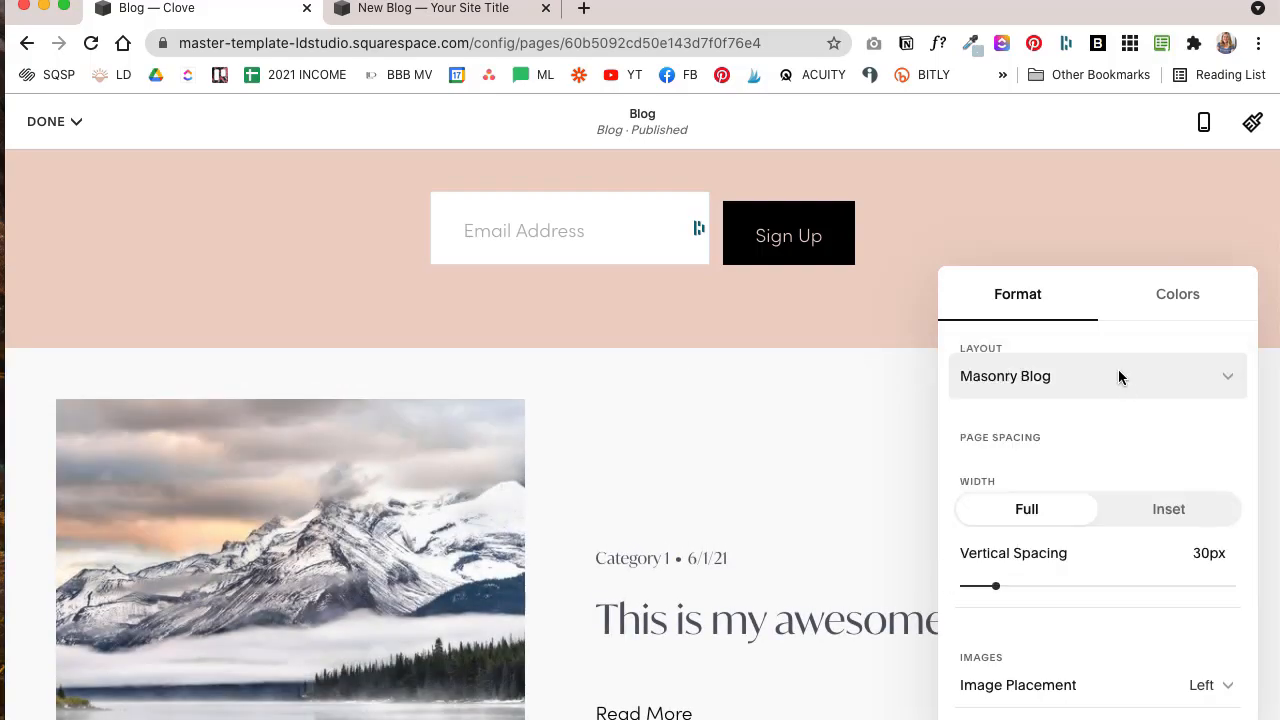
# - Try the Single Column Blog layout on the blog post section and view how the posts stack
pyautogui.click(1120, 374)
pyautogui.click(1113, 469)
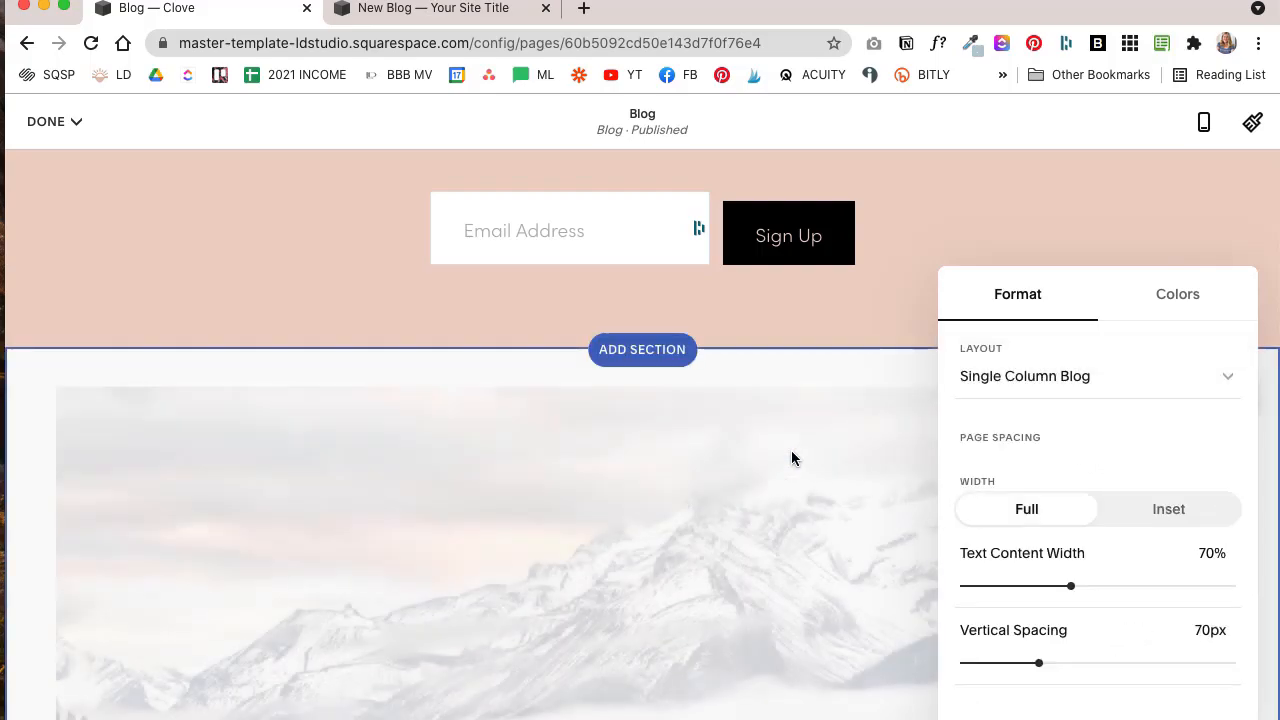
pyautogui.scroll(-5, 791, 450)
pyautogui.scroll(-3, 791, 458)
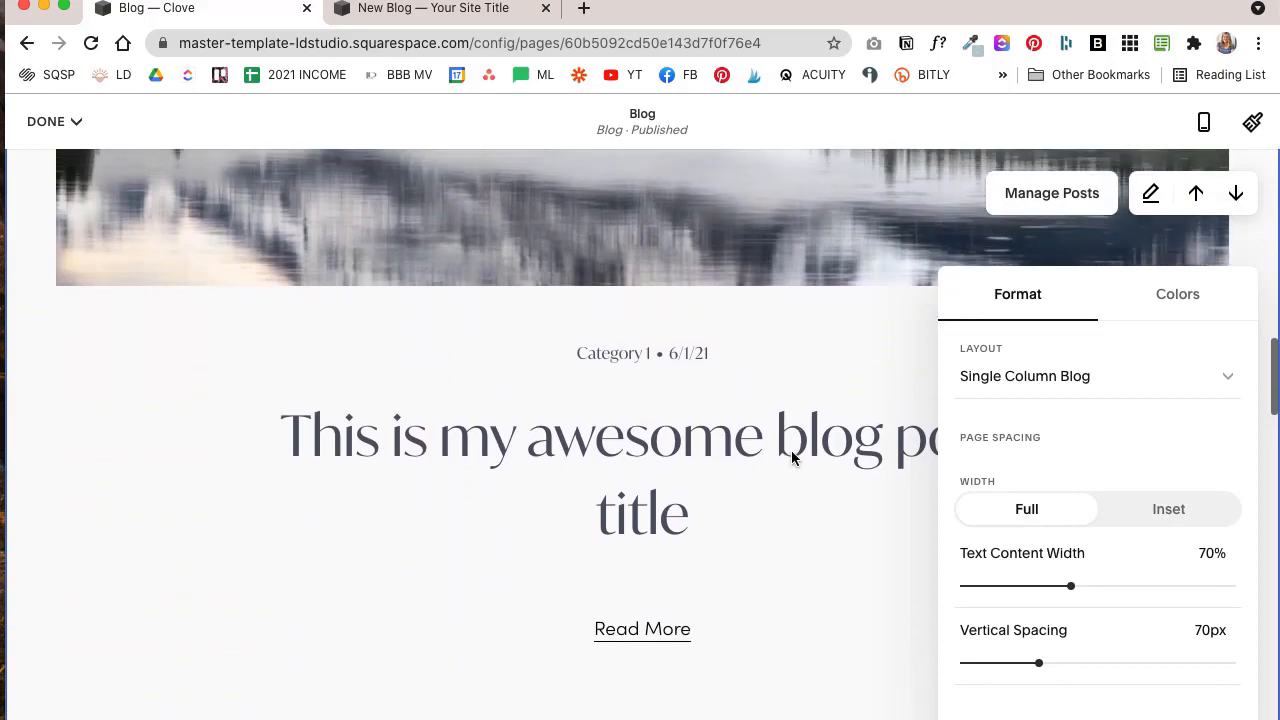
pyautogui.scroll(2, 789, 451)
# - Try the Alternating Side By Side Blog layout and return the post section to Basic Grid Blog
pyautogui.click(1100, 376)
pyautogui.click(1141, 566)
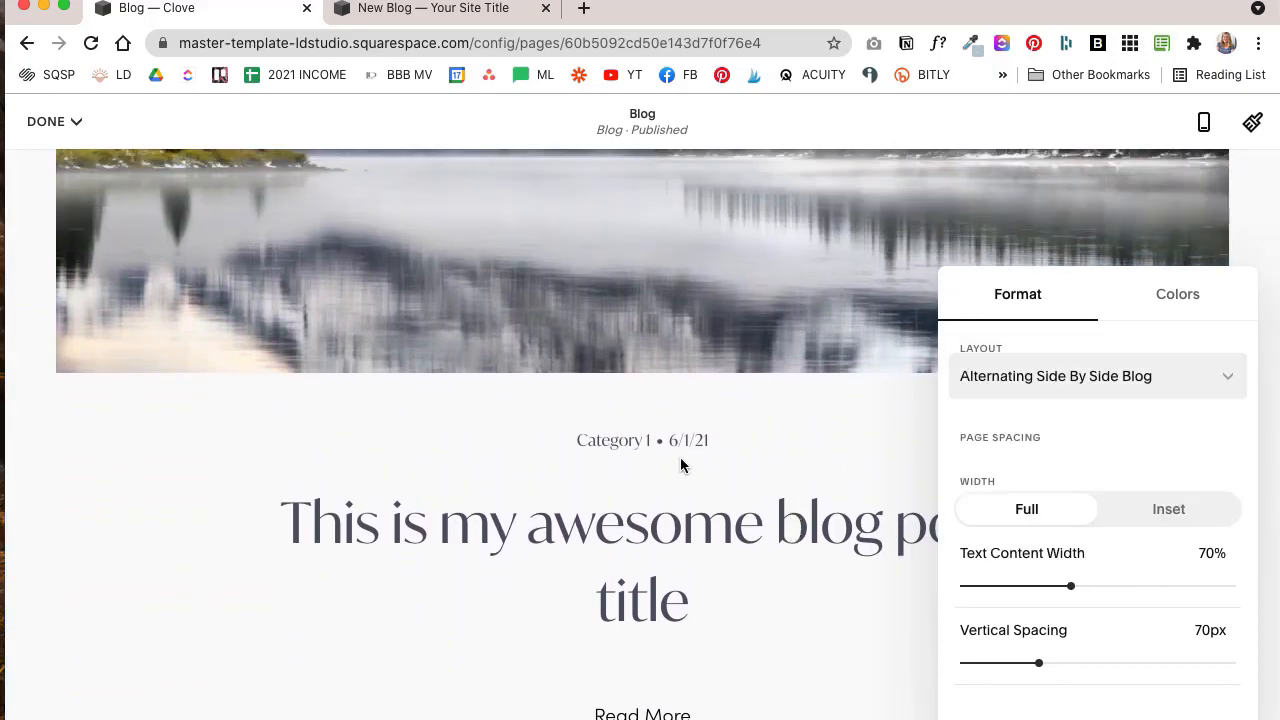
pyautogui.scroll(2, 682, 464)
pyautogui.scroll(-2, 682, 464)
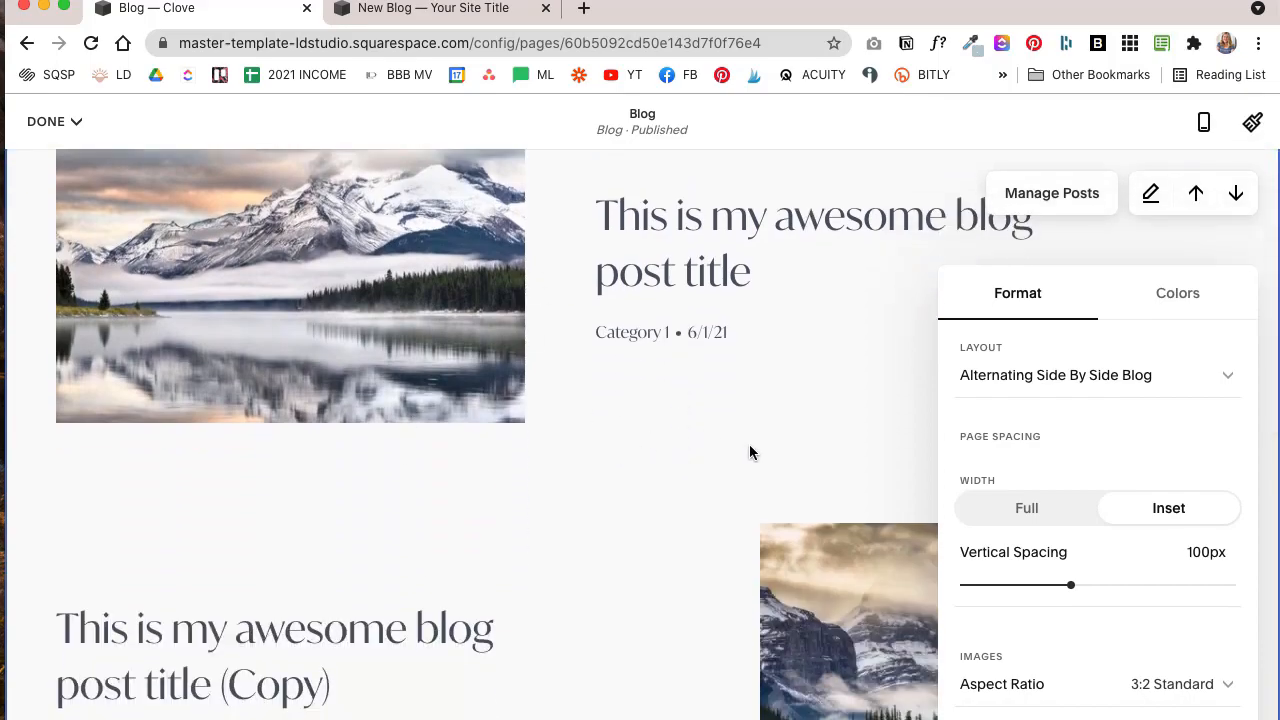
pyautogui.scroll(-4, 749, 445)
pyautogui.scroll(2, 749, 445)
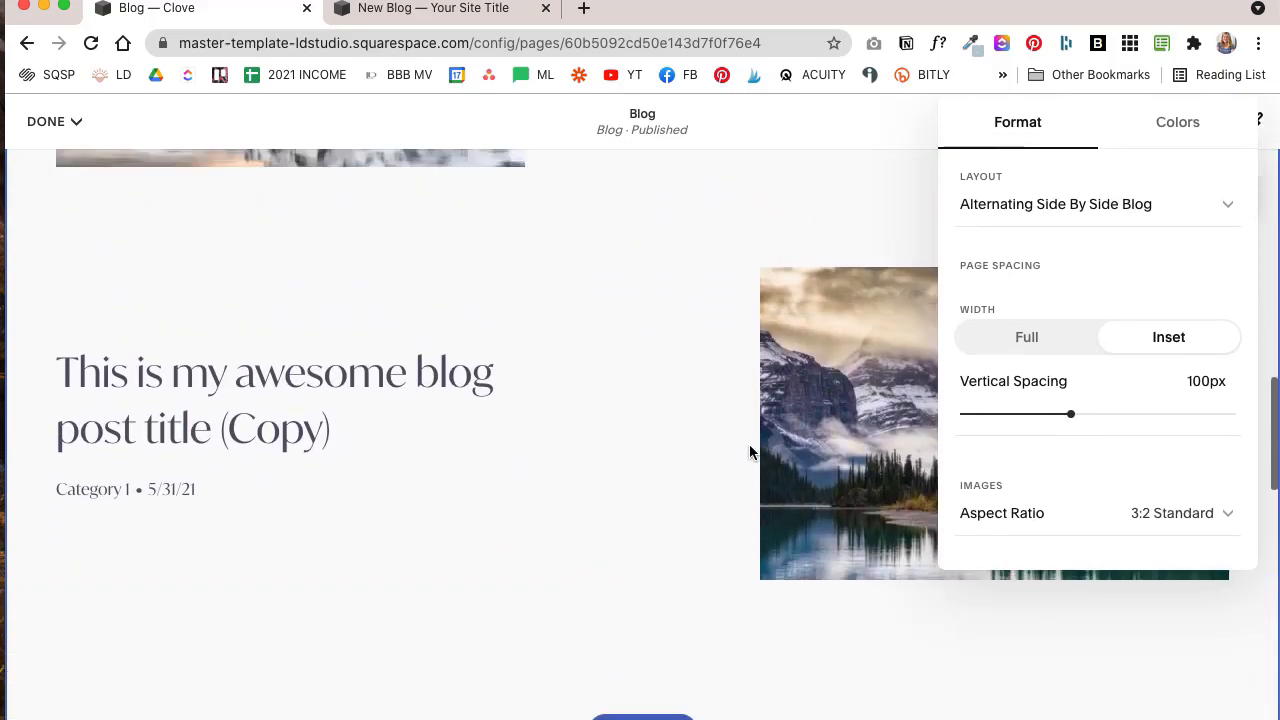
pyautogui.scroll(1, 750, 453)
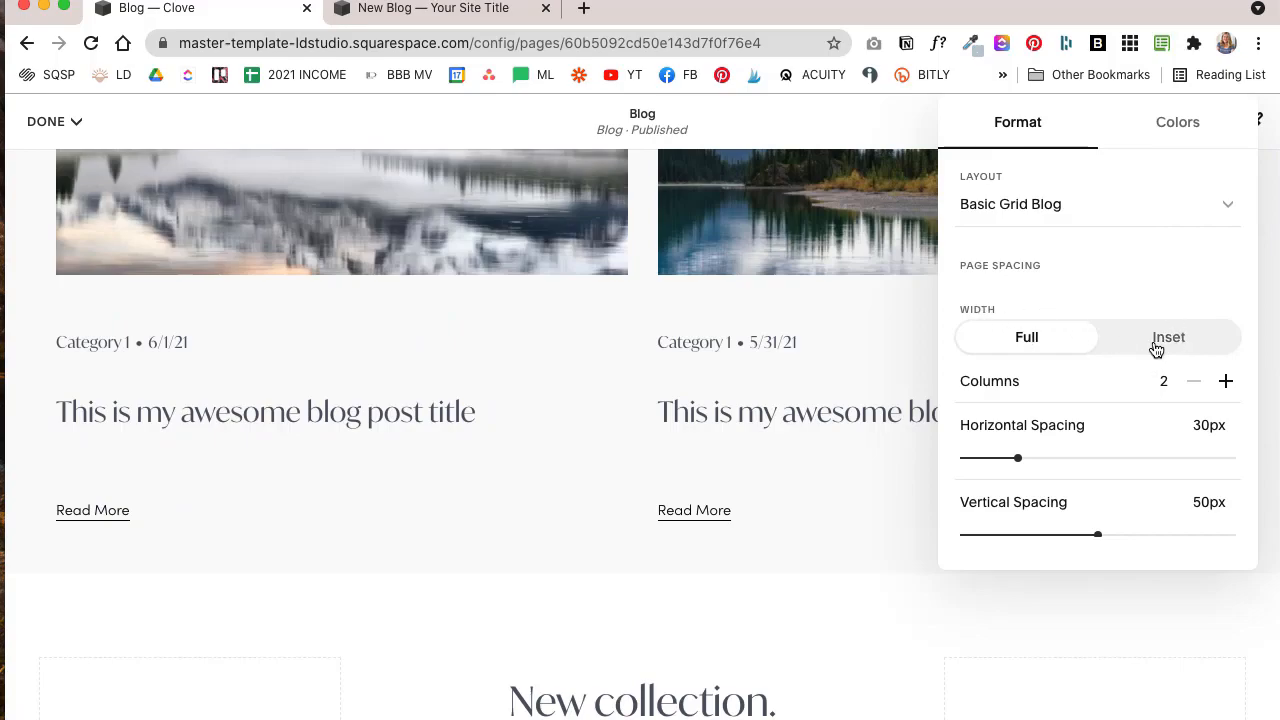
# - Set the blog grid's width to Inset, its horizontal spacing to 39px and its vertical spacing to 25px
pyautogui.click(1126, 350)
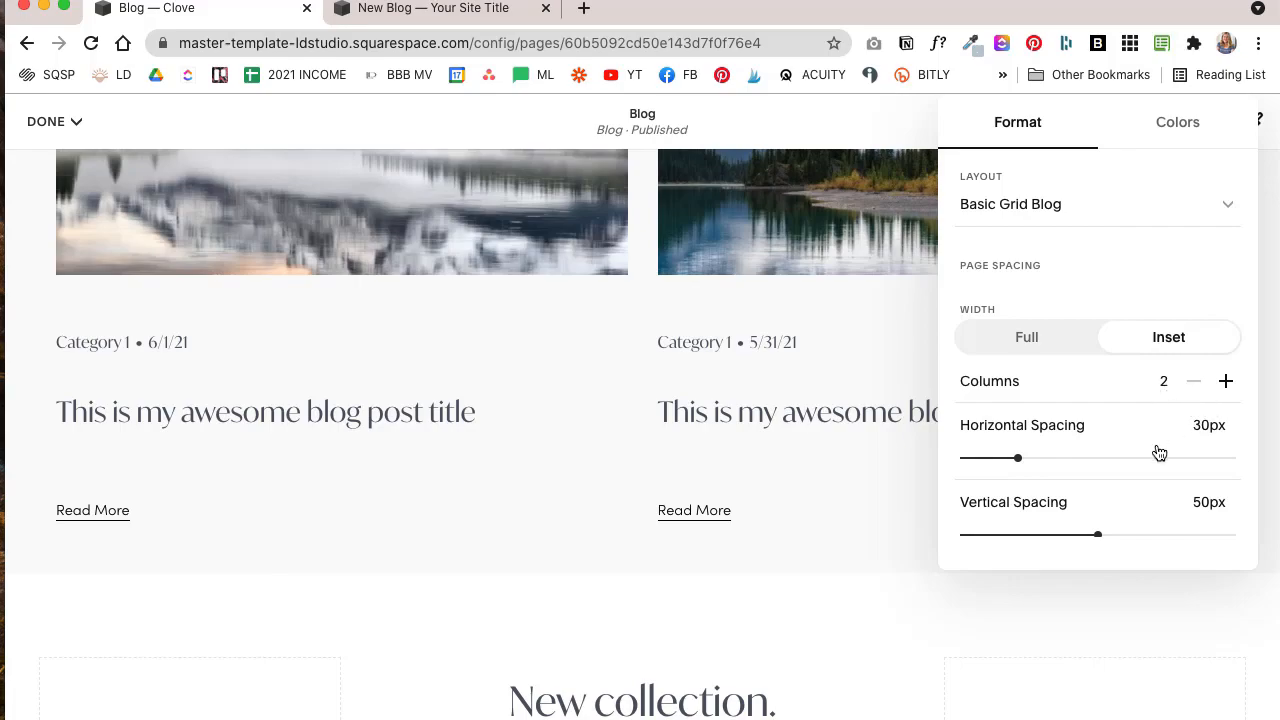
pyautogui.moveTo(1019, 457)
pyautogui.mouseDown()
pyautogui.moveTo(993, 458)
pyautogui.moveTo(1034, 458)
pyautogui.mouseUp()
pyautogui.moveTo(1100, 535); pyautogui.dragTo(1032, 536)
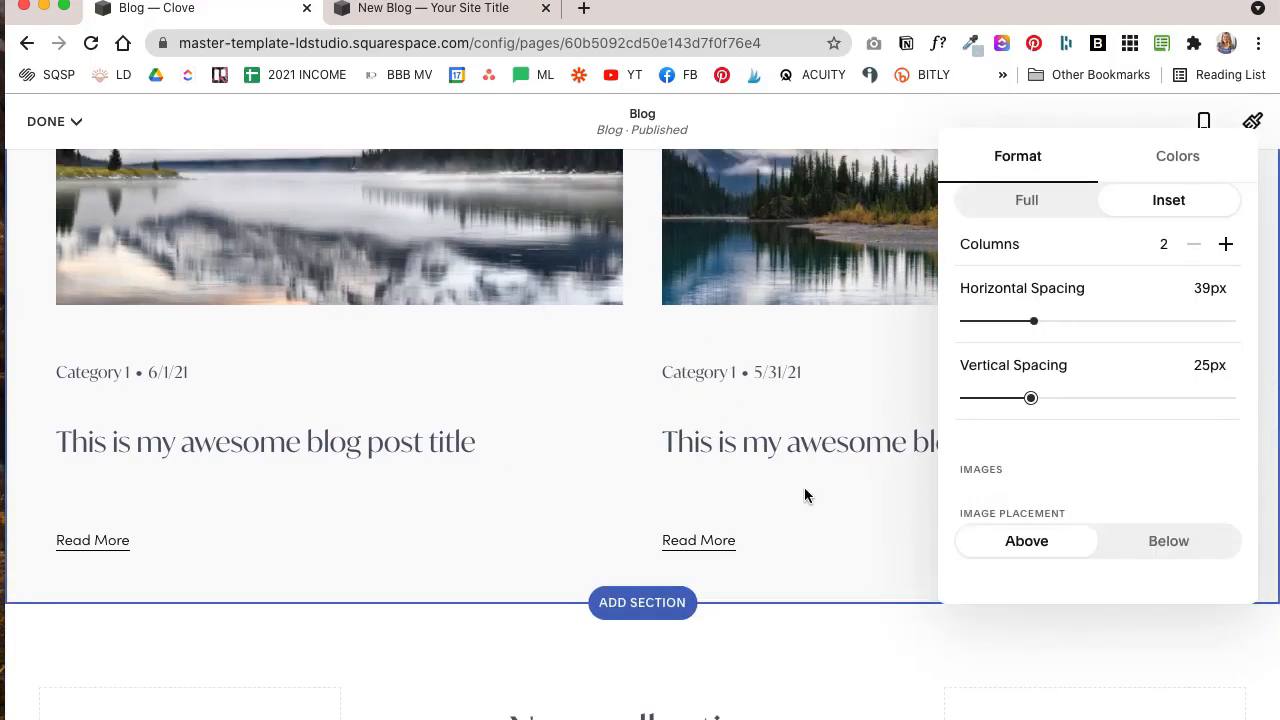
# - Try placing the post images below the text, restore them to above, and view the image aspect ratio options
pyautogui.scroll(-3, 1108, 484)
pyautogui.scroll(-2, 1108, 484)
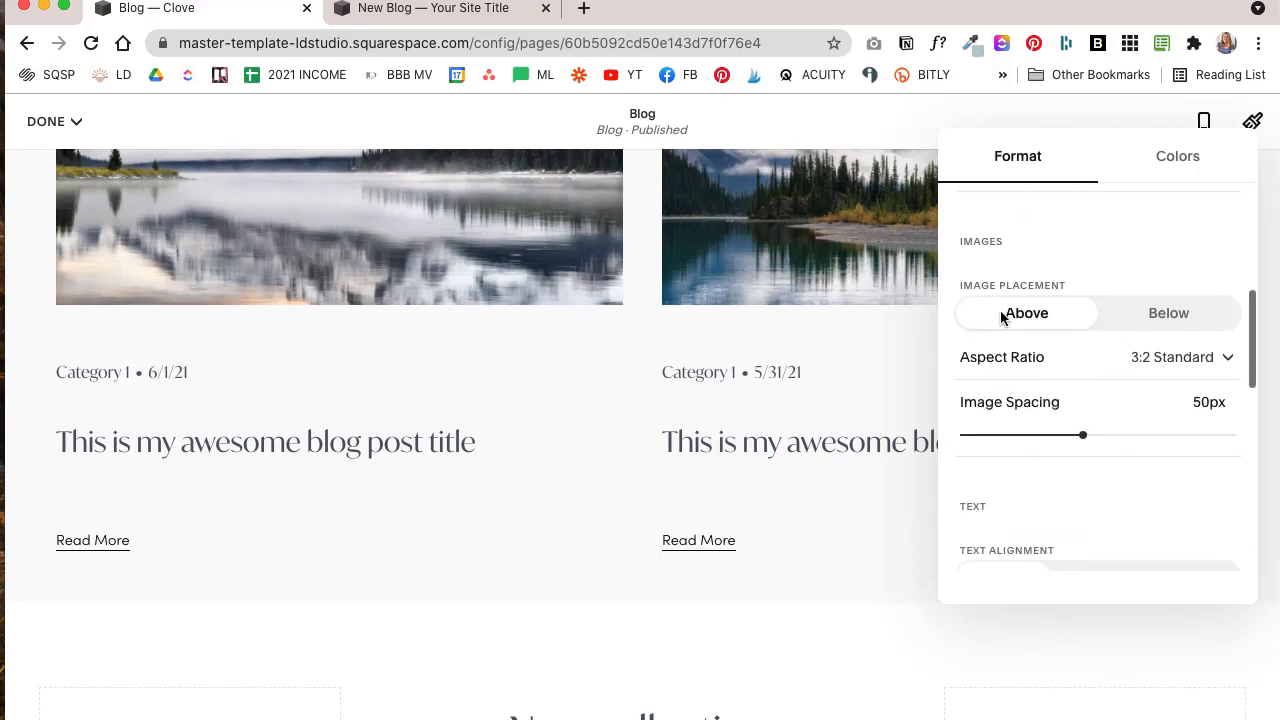
pyautogui.click(1168, 314)
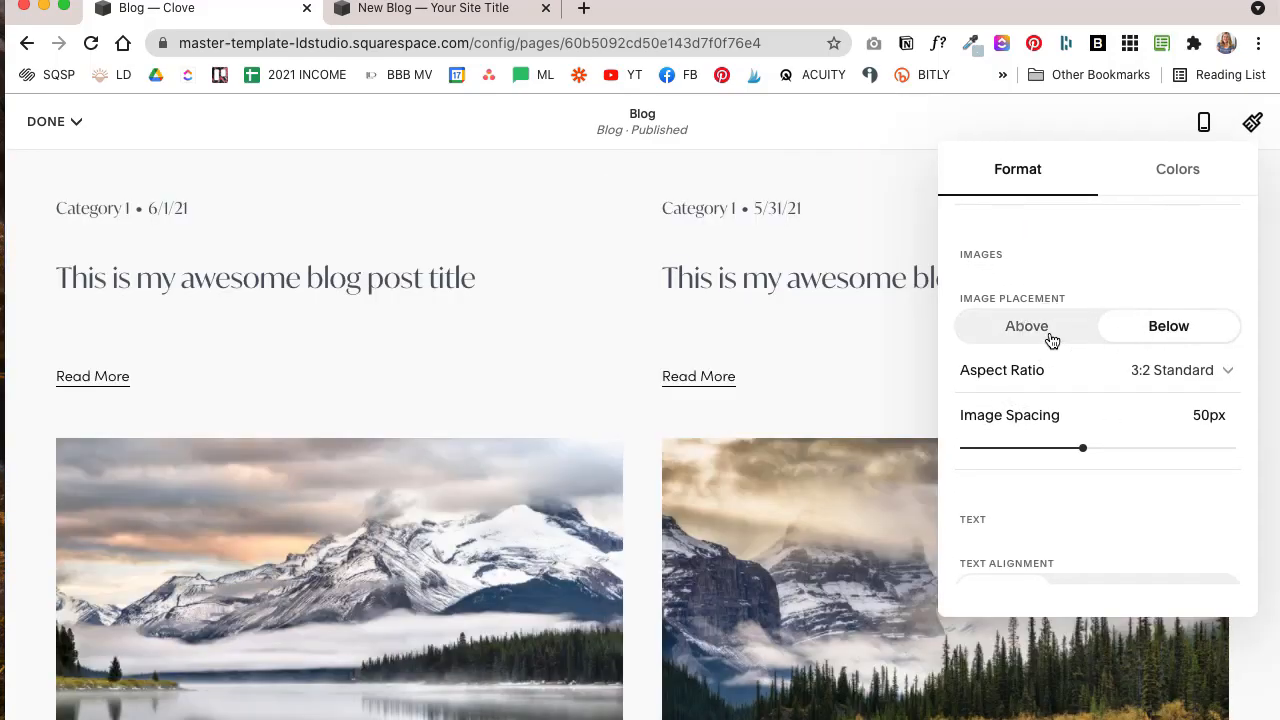
pyautogui.click(1050, 336)
pyautogui.click(1184, 372)
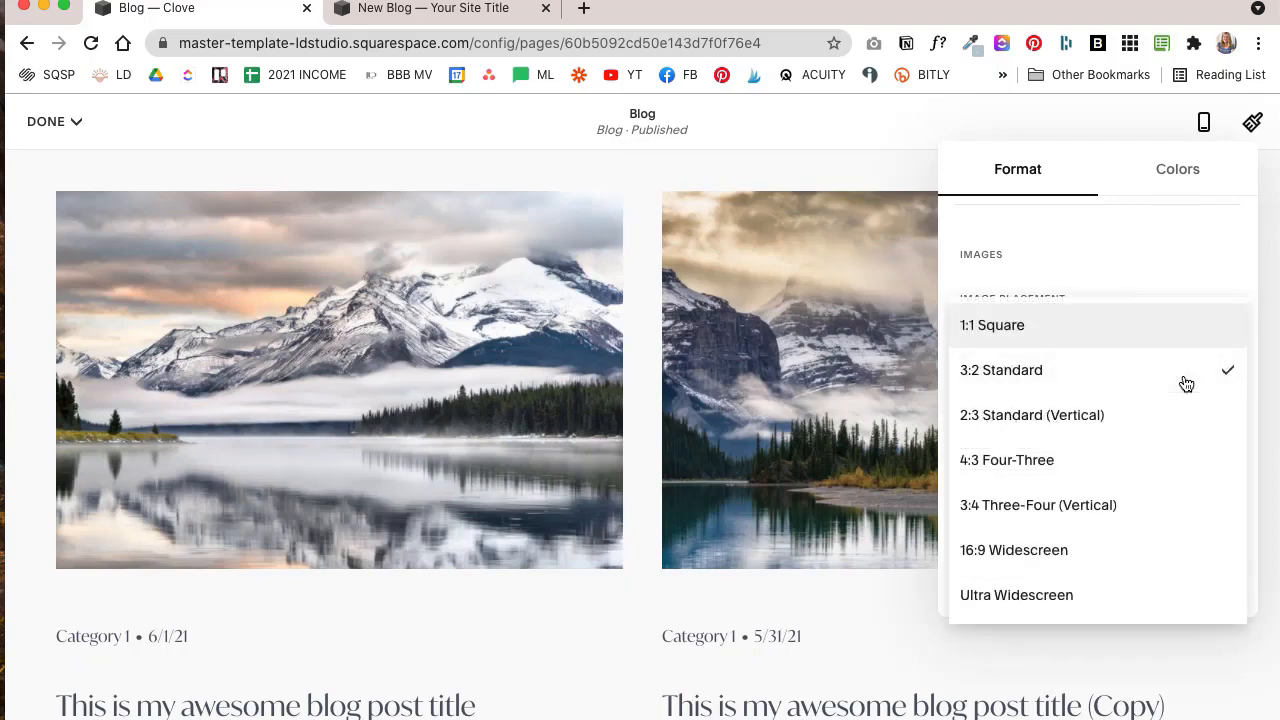
# - Hide the post excerpts in the blog grid and check the Read More link's display options
pyautogui.scroll(-5, 1135, 478)
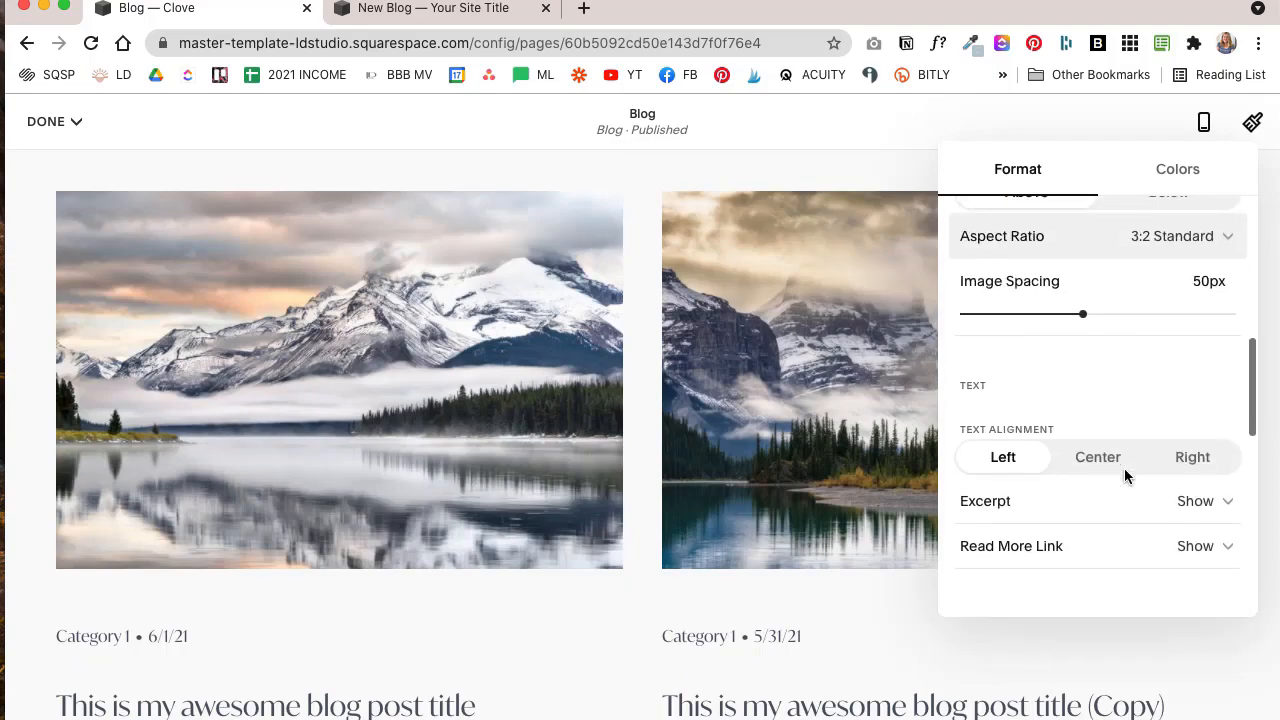
pyautogui.scroll(-2, 1078, 377)
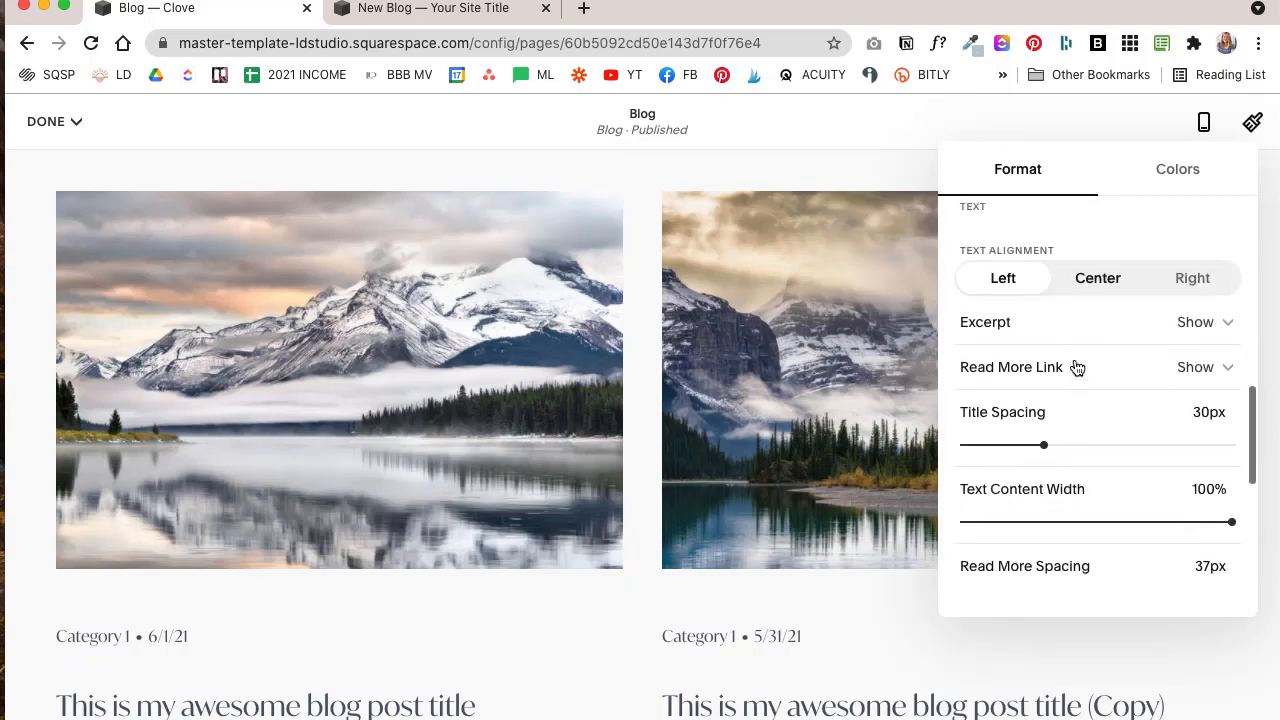
pyautogui.click(1221, 324)
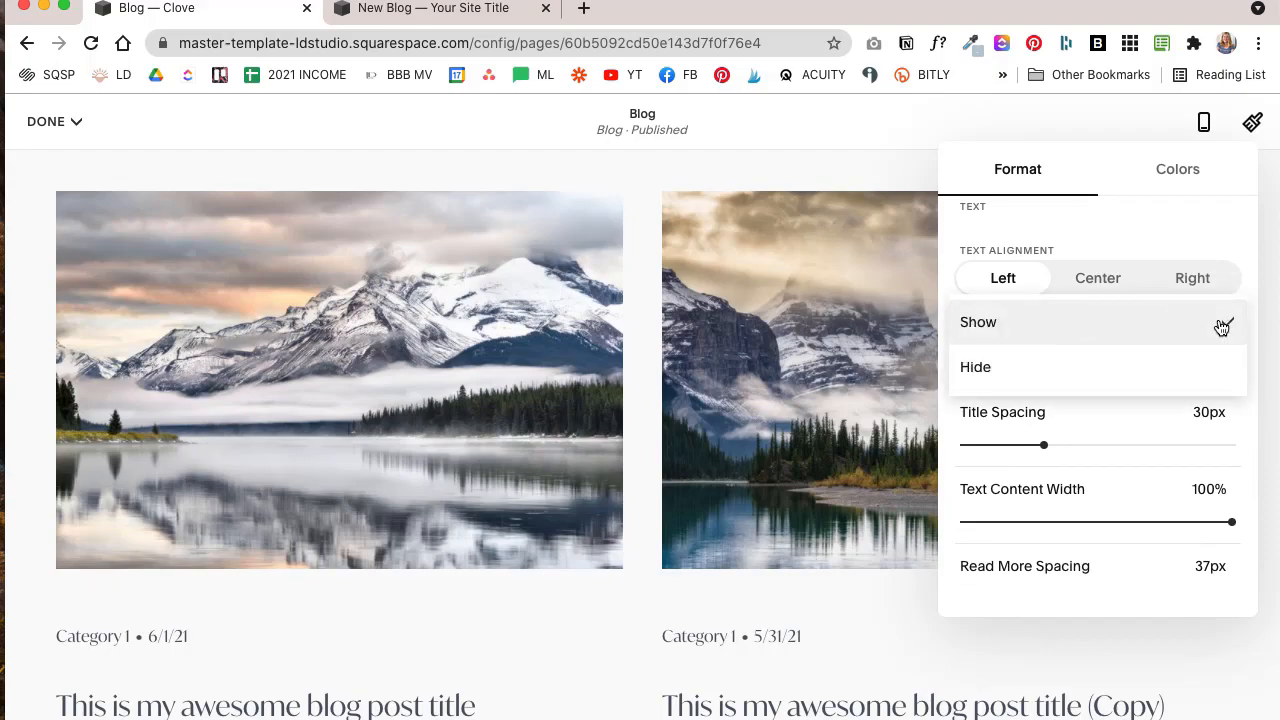
pyautogui.click(1198, 381)
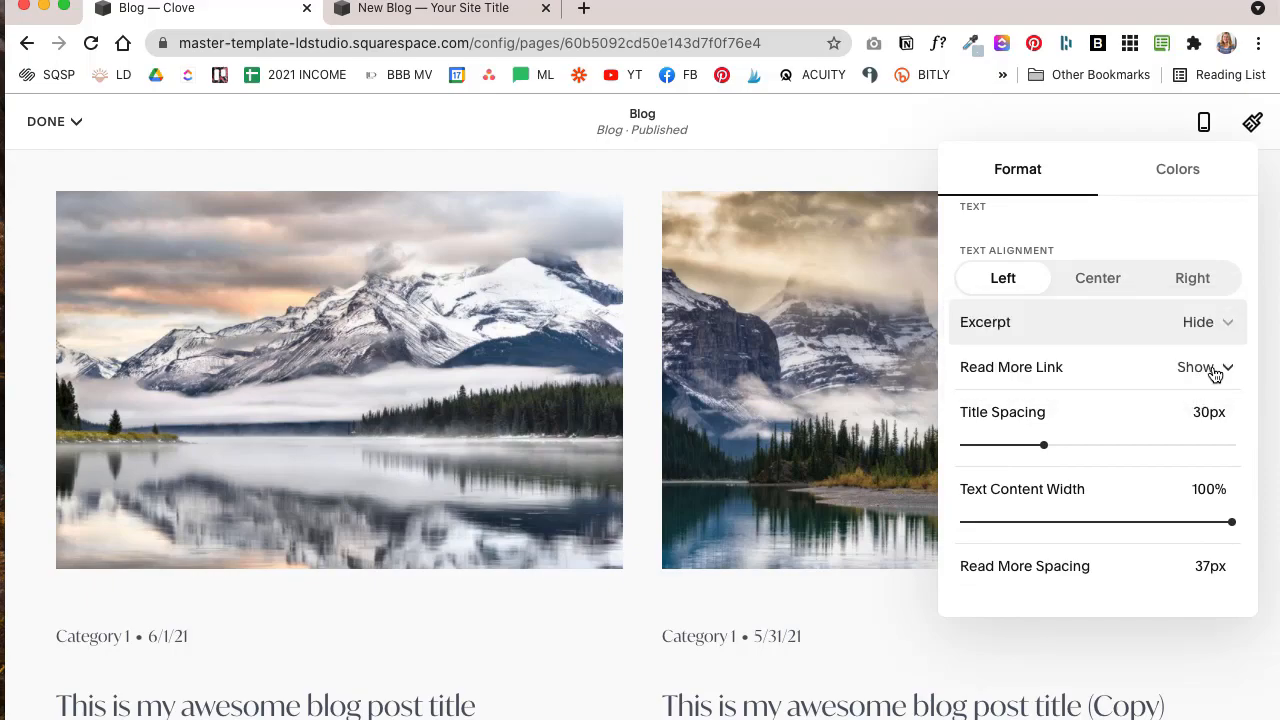
pyautogui.scroll(-5, 871, 534)
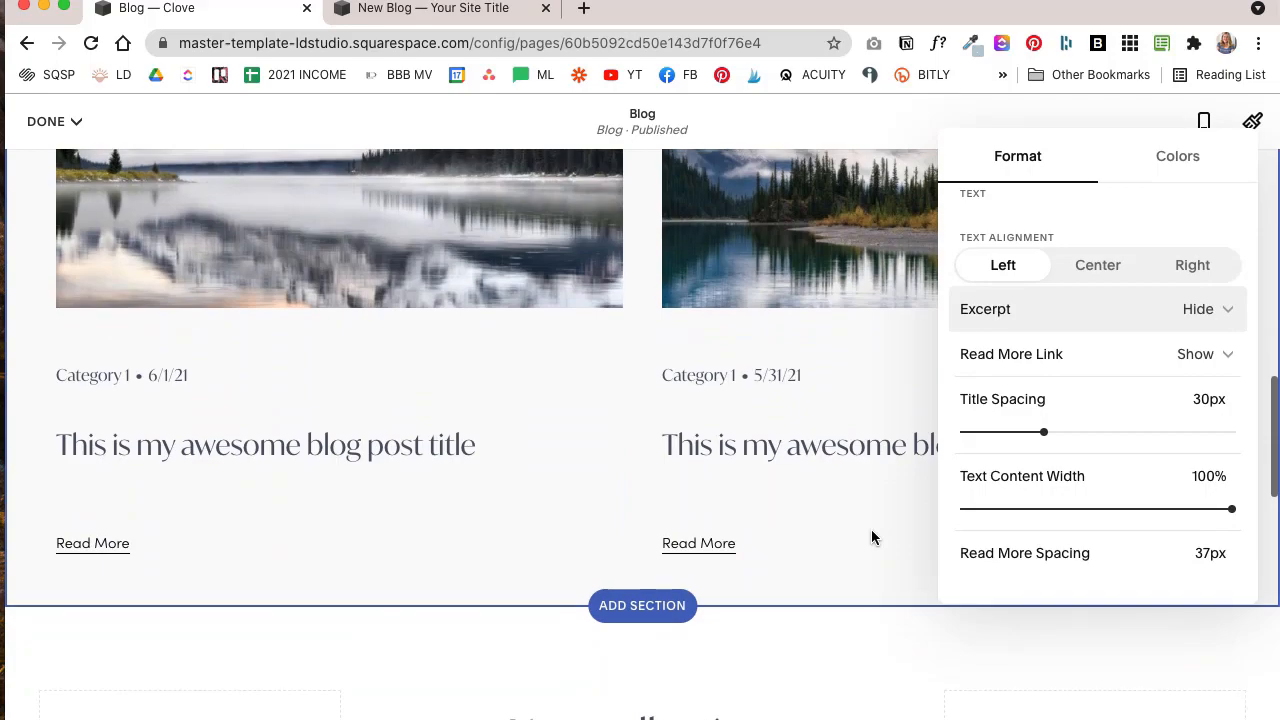
pyautogui.click(1224, 358)
pyautogui.click(1222, 352)
# - Try None as the posts' primary meta content and restore it to Categories
pyautogui.scroll(-4, 1214, 423)
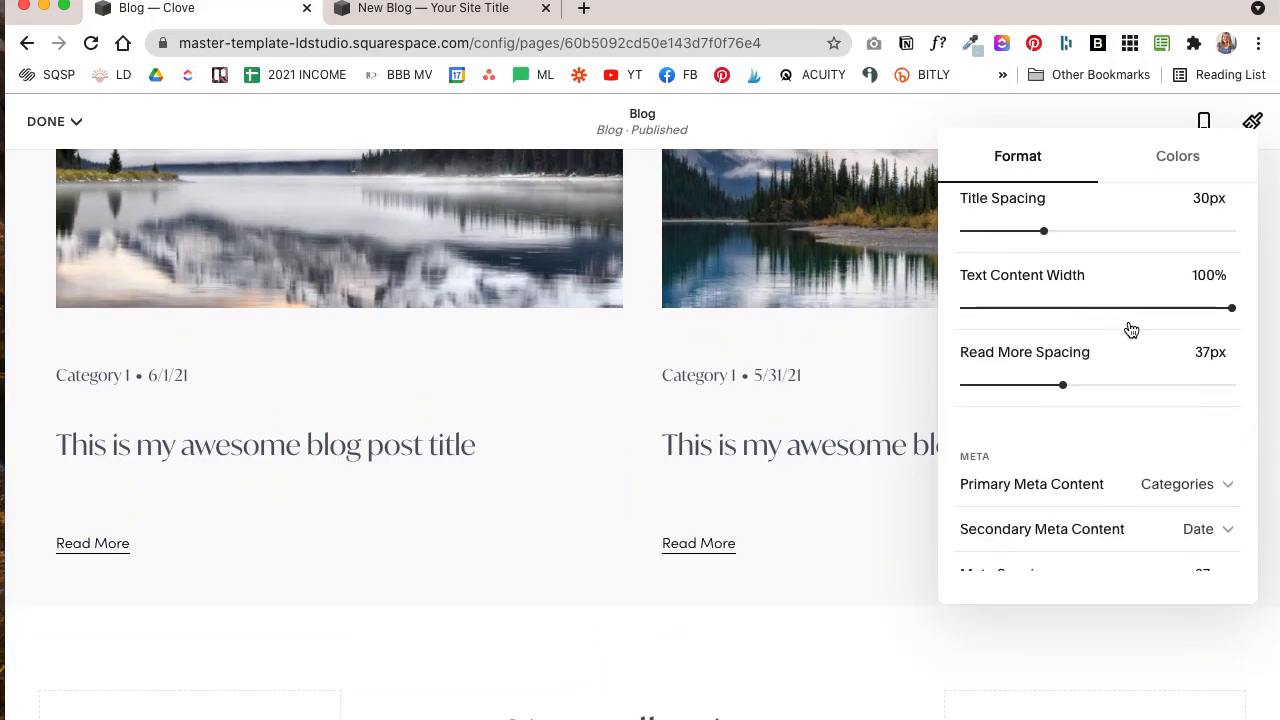
pyautogui.scroll(-3, 1110, 446)
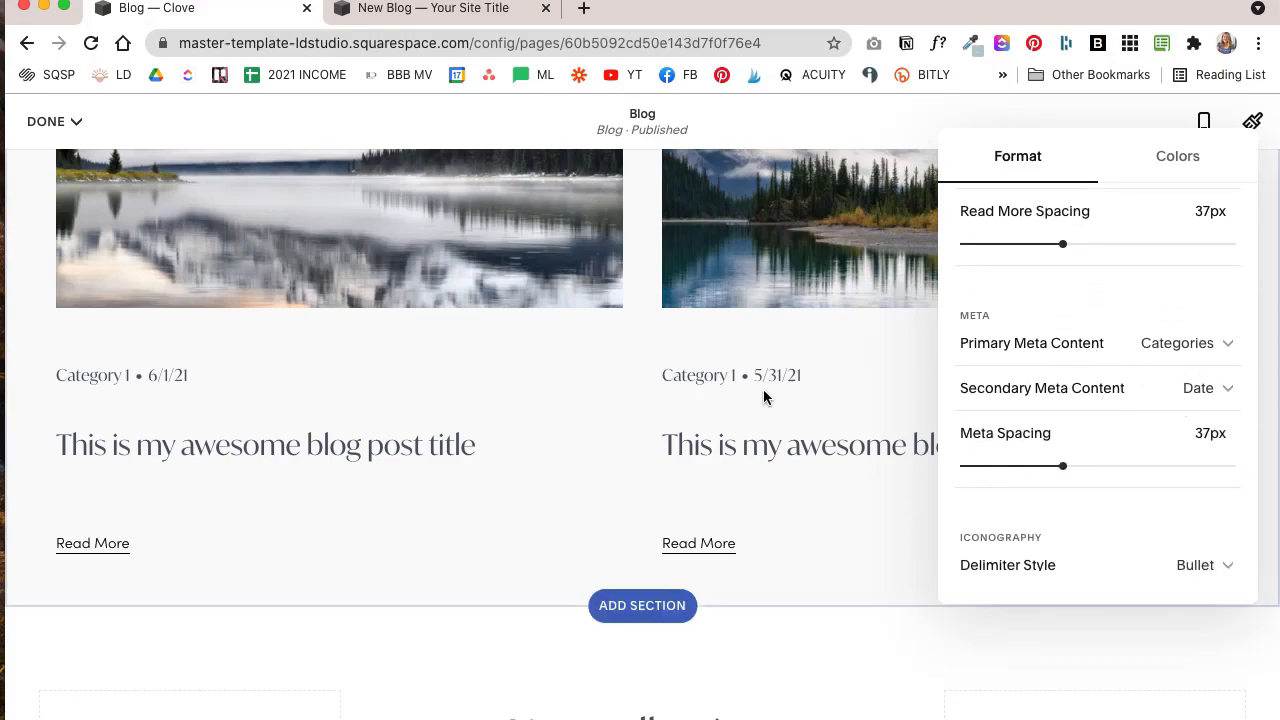
pyautogui.click(1198, 343)
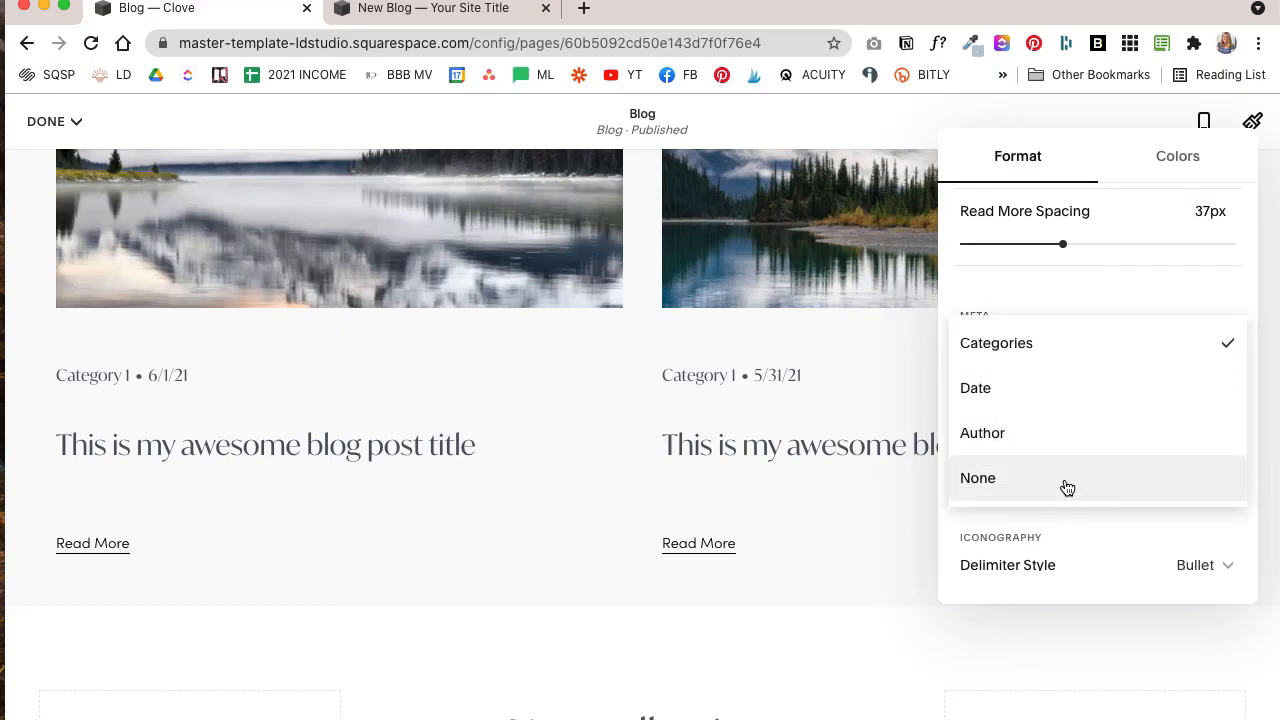
pyautogui.click(1067, 487)
pyautogui.click(1180, 349)
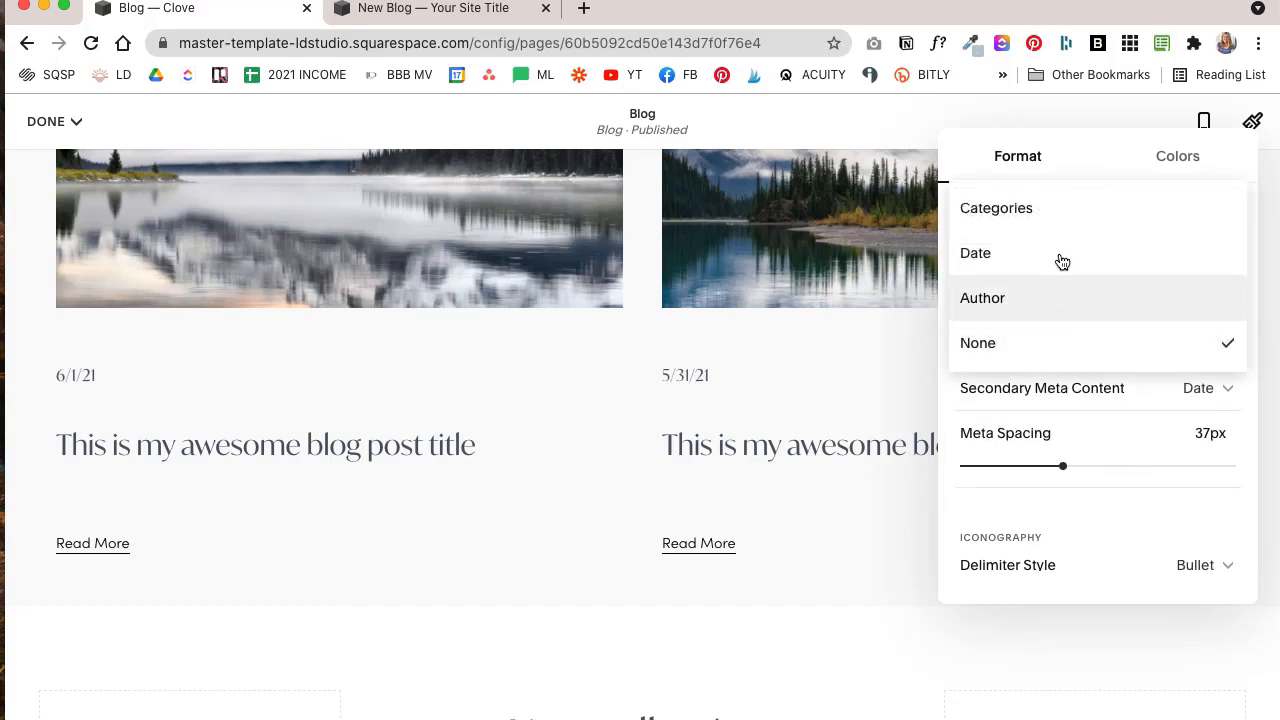
pyautogui.click(1063, 209)
# - Set the posts' secondary meta content to None and review the blog grid
pyautogui.click(1201, 400)
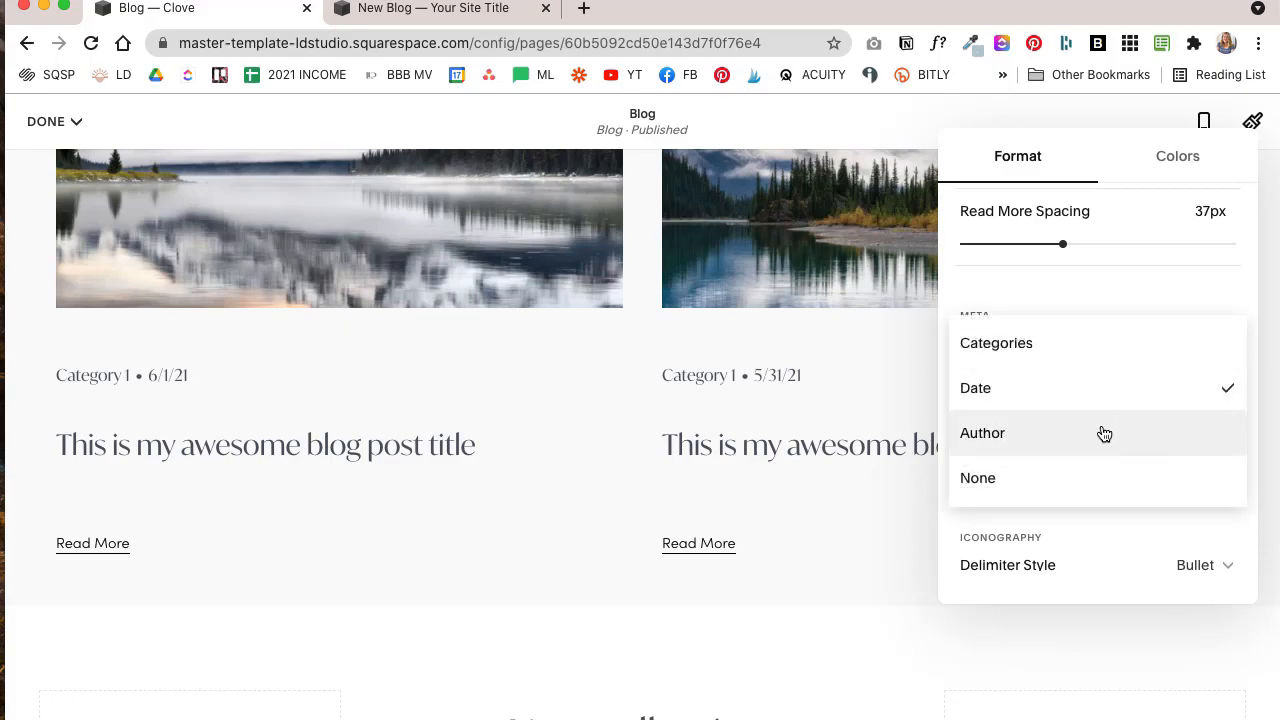
pyautogui.click(1077, 491)
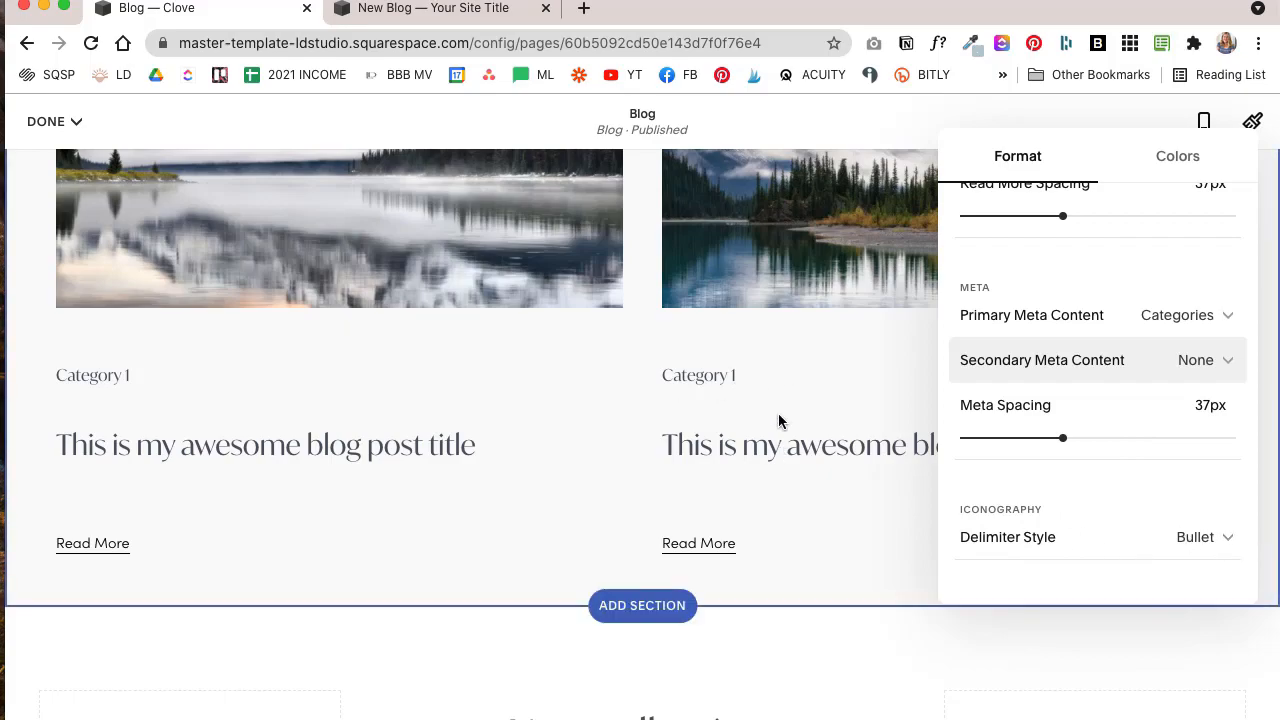
pyautogui.scroll(5, 733, 365)
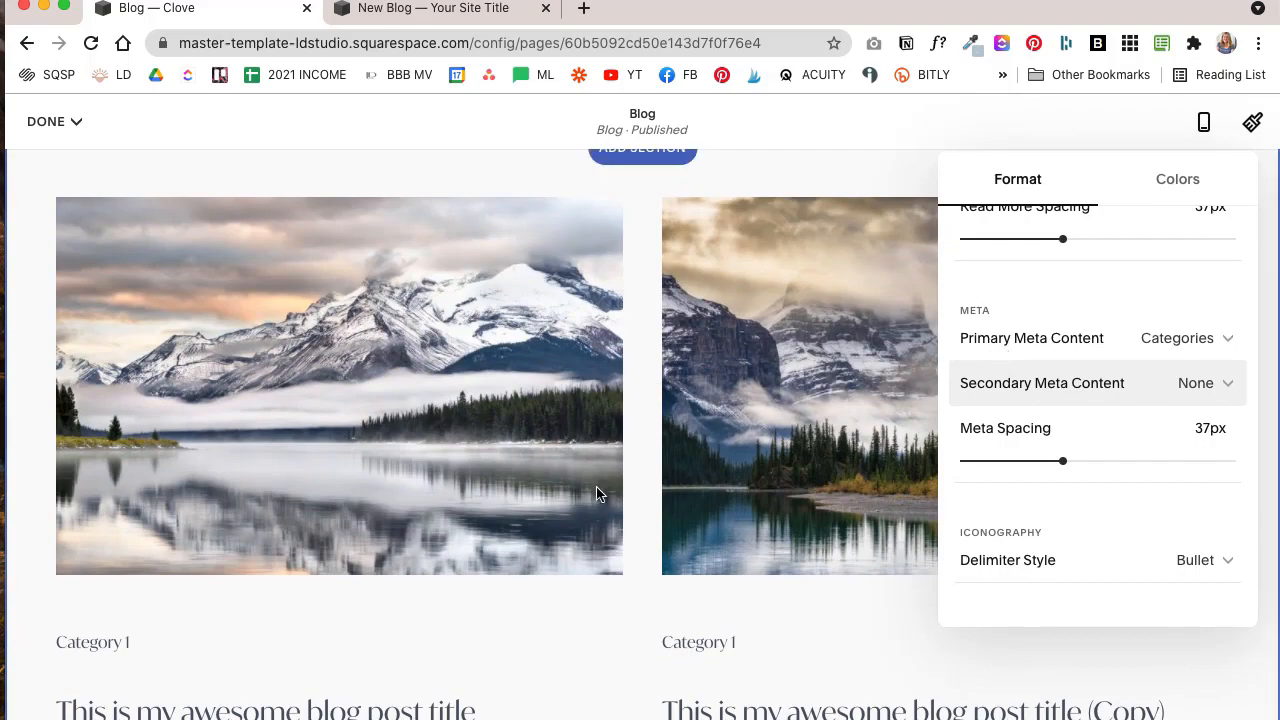
pyautogui.scroll(-4, 596, 490)
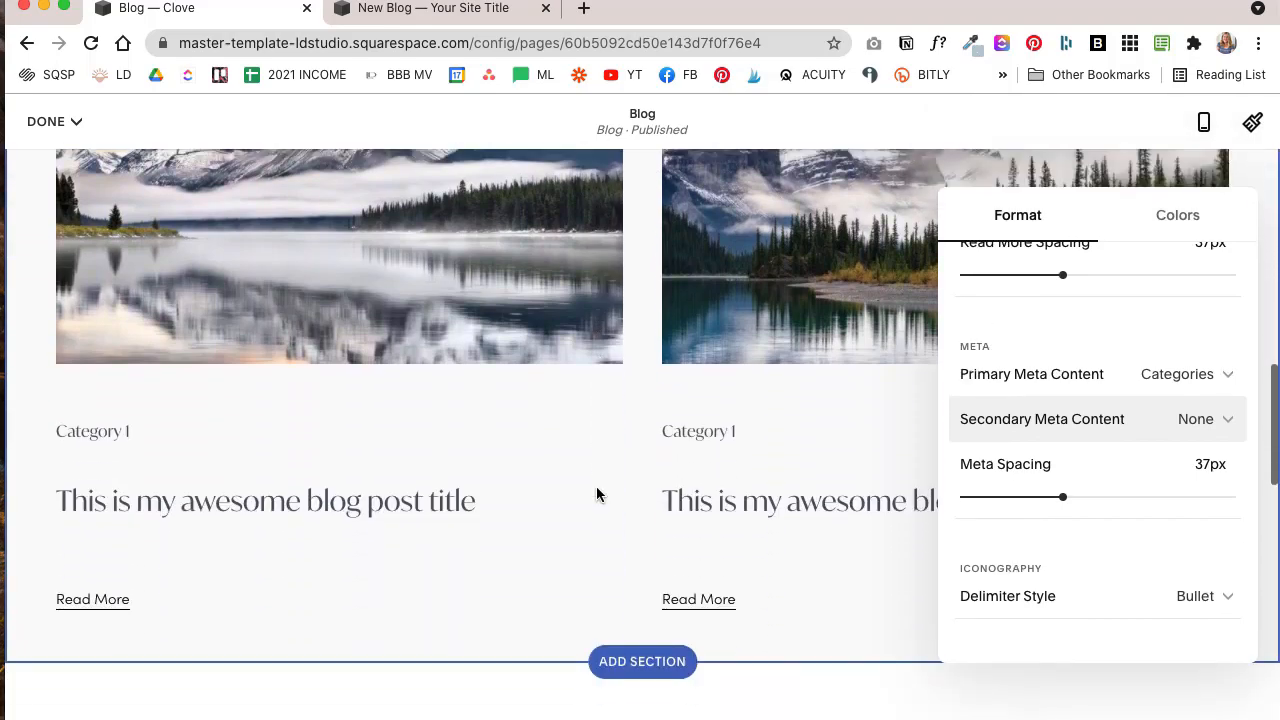
# - View the color themes for the blog post section, and save the Blog page edits and exit editing
pyautogui.click(1167, 215)
pyautogui.scroll(4, 1135, 403)
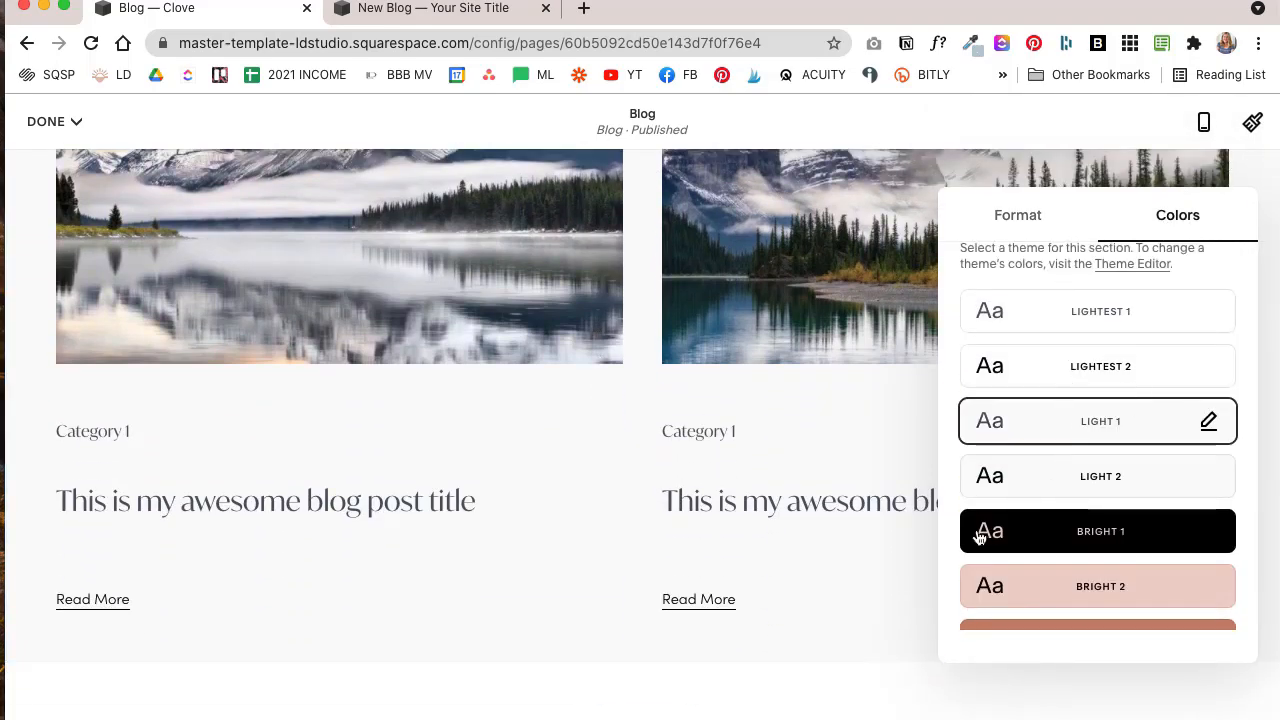
pyautogui.scroll(5, 735, 415)
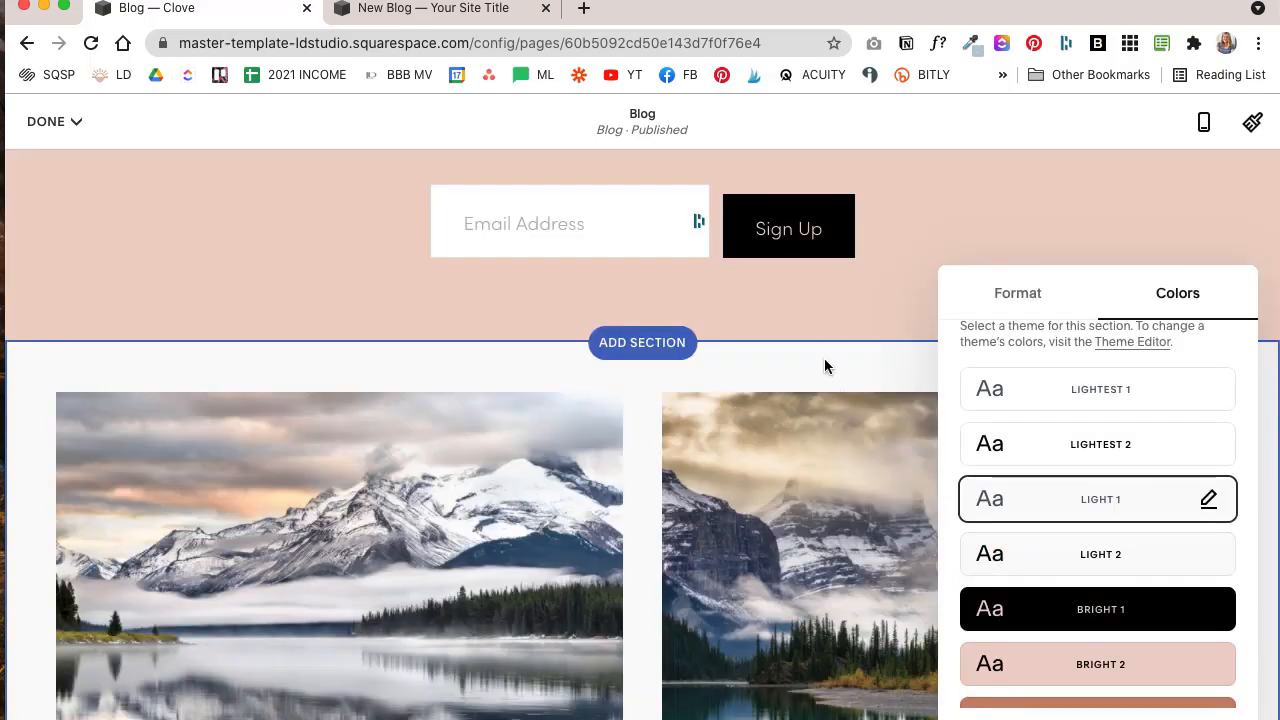
pyautogui.click(62, 160)
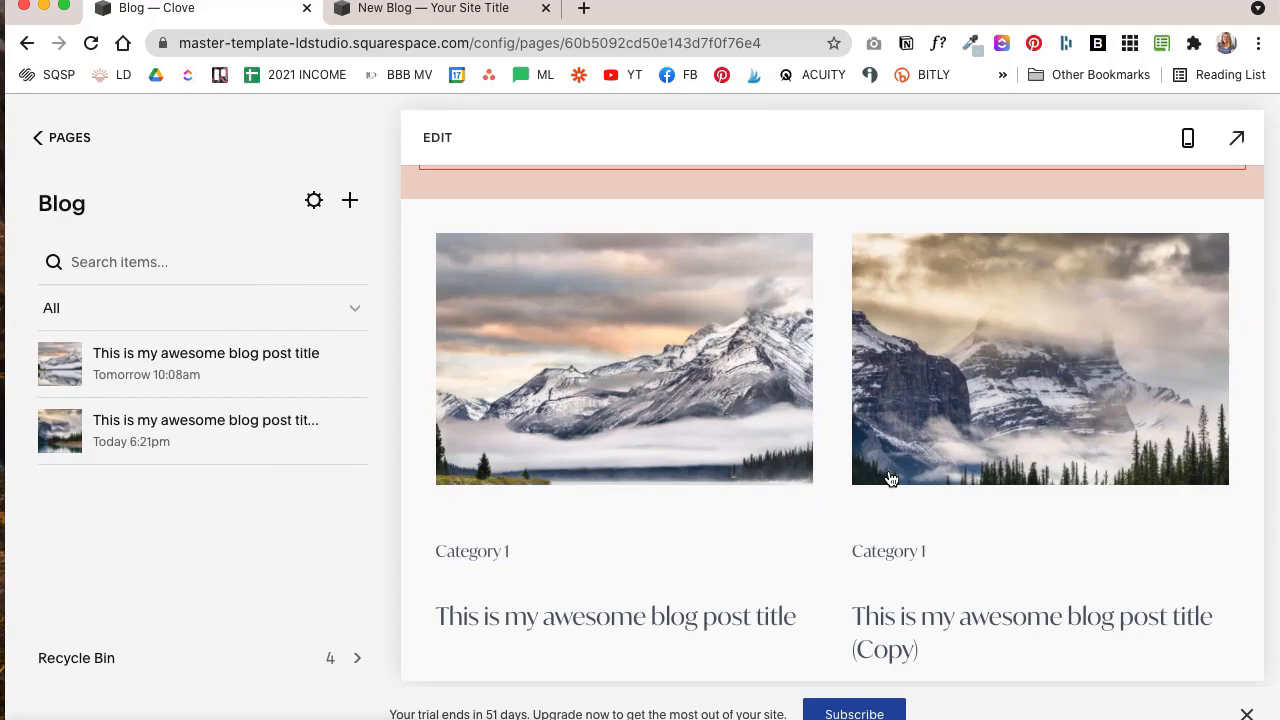
# - On the other site's New Blog page, create a post titled "This is my awesome blog post title" with placeholder body text
pyautogui.click(449, 16)
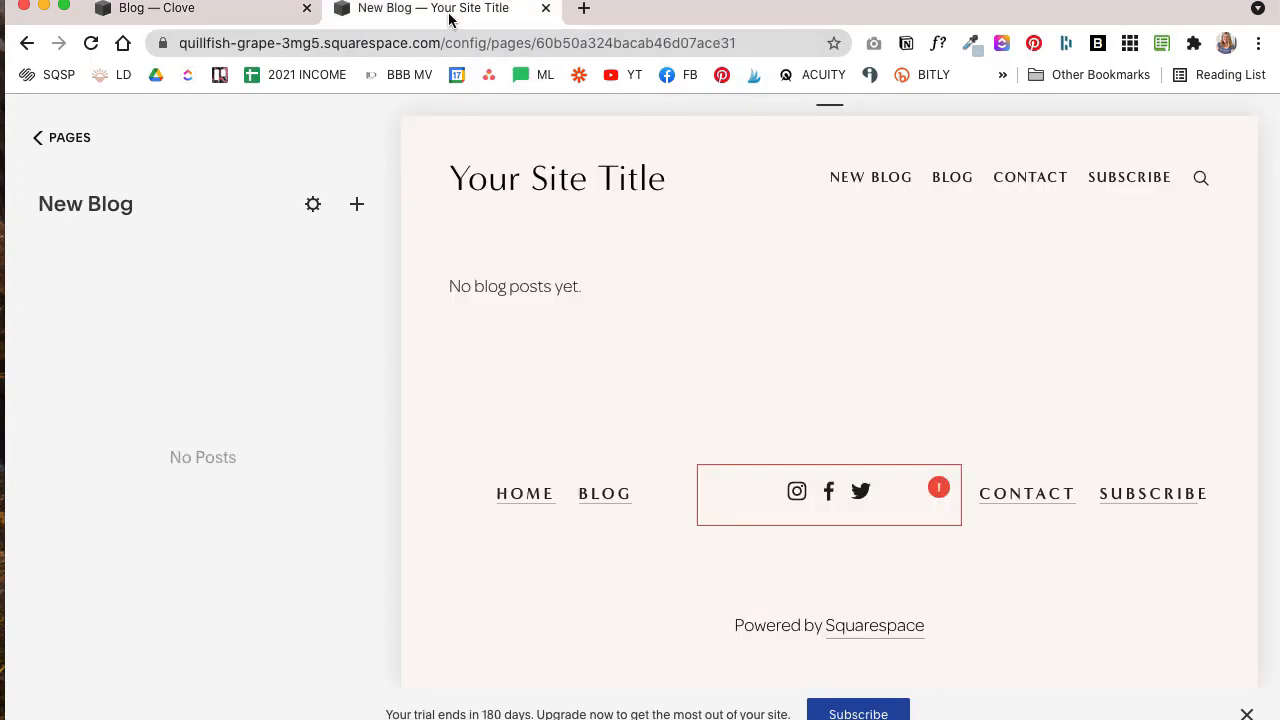
pyautogui.click(358, 205)
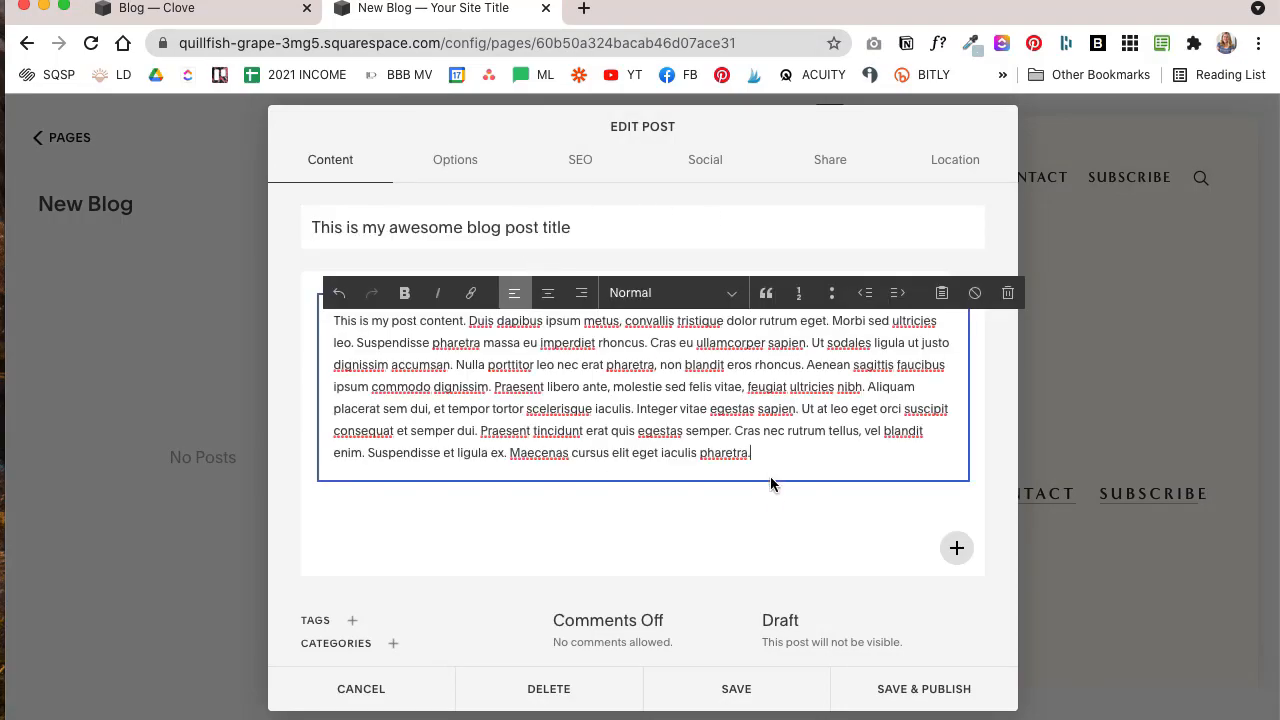
pyautogui.click(769, 517)
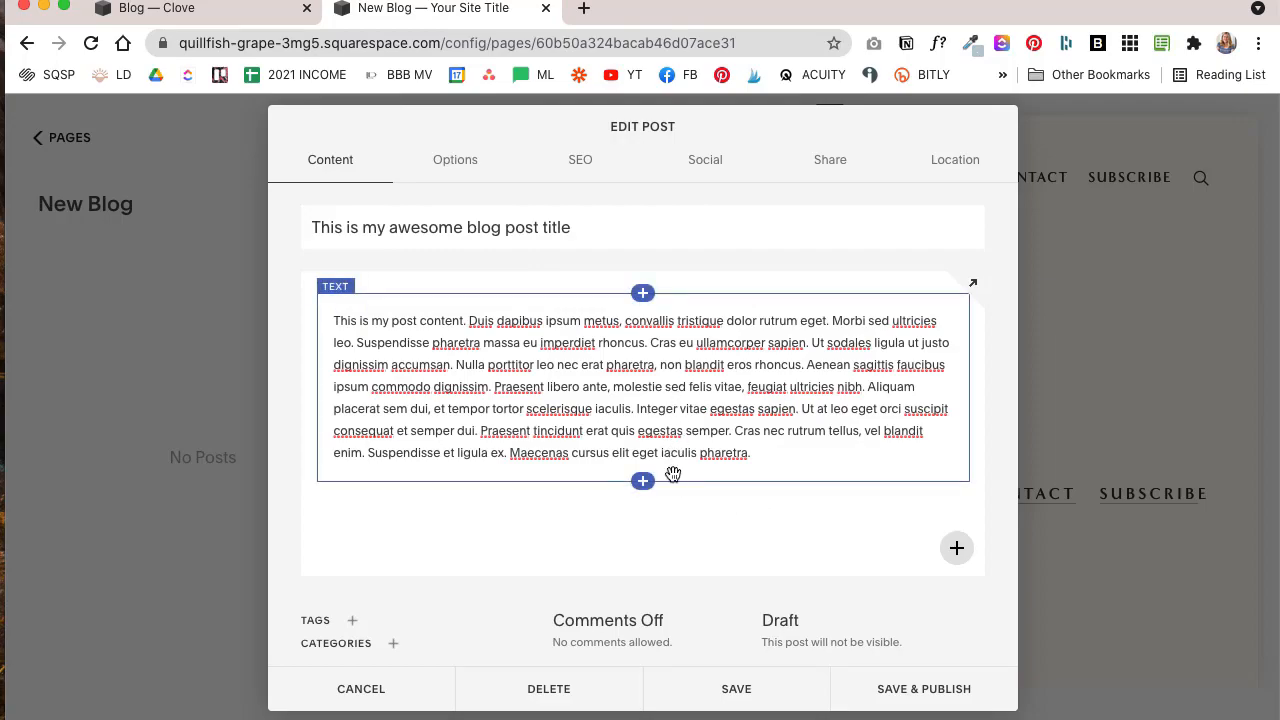
# - Check the post's tag entry, and create and assign the category "Category 1" to the post
pyautogui.click(356, 623)
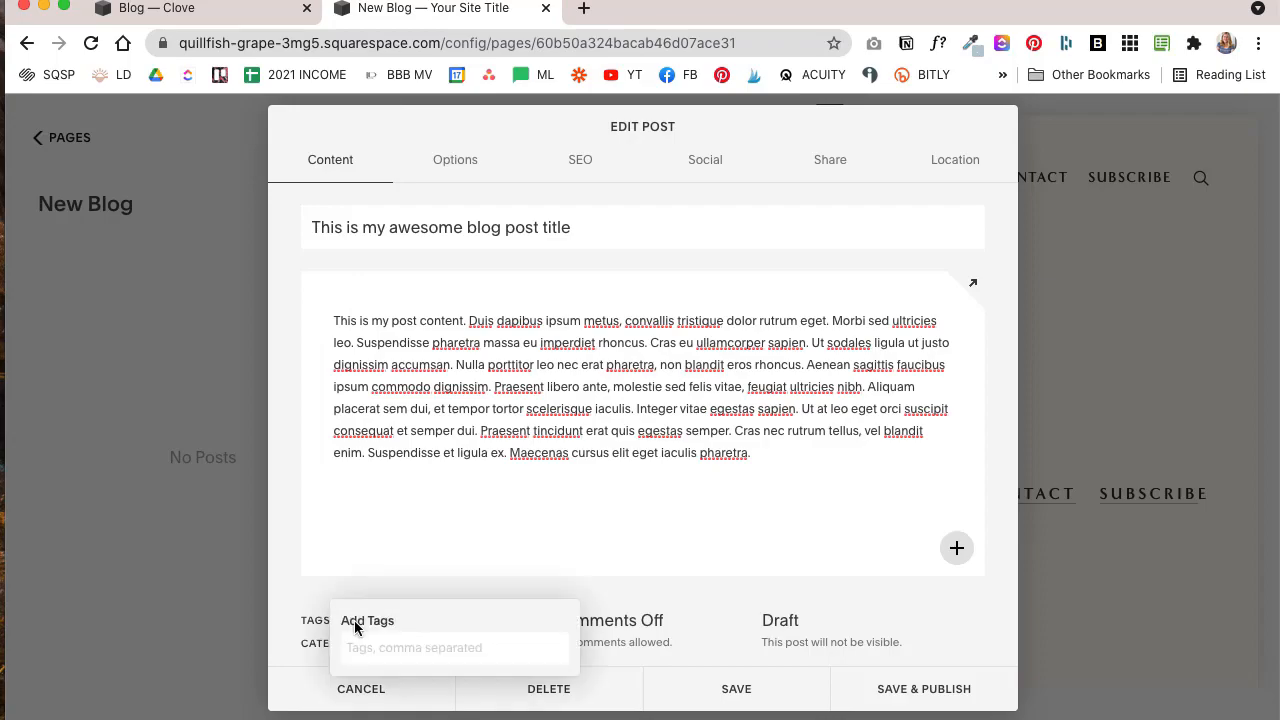
pyautogui.click(393, 643)
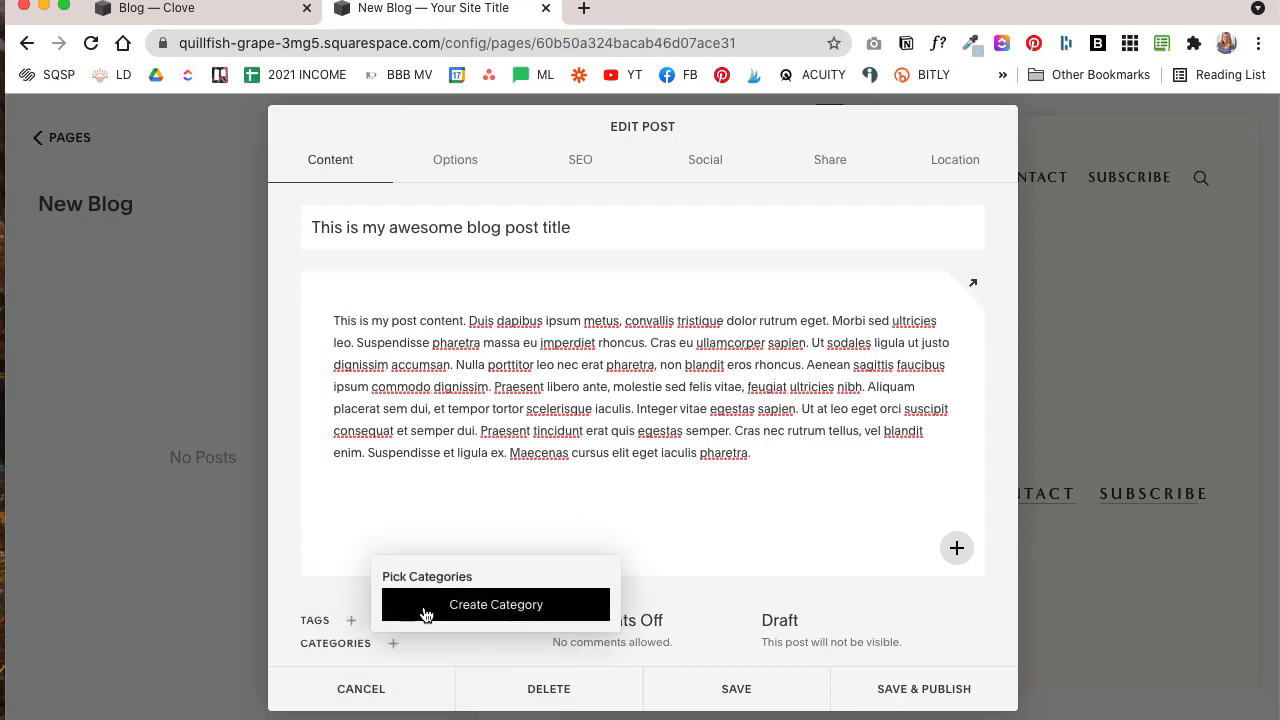
pyautogui.click(487, 605)
pyautogui.write('Cate')
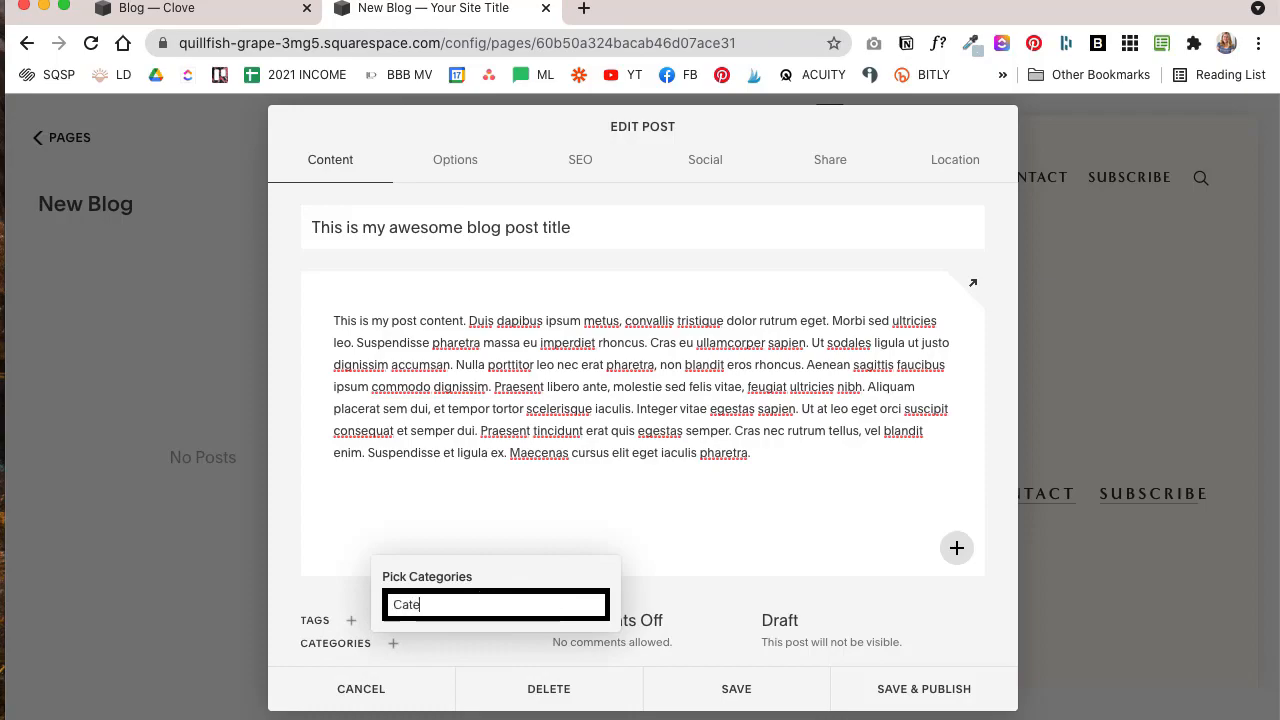
pyautogui.write('gory 1')
pyautogui.press('Return')
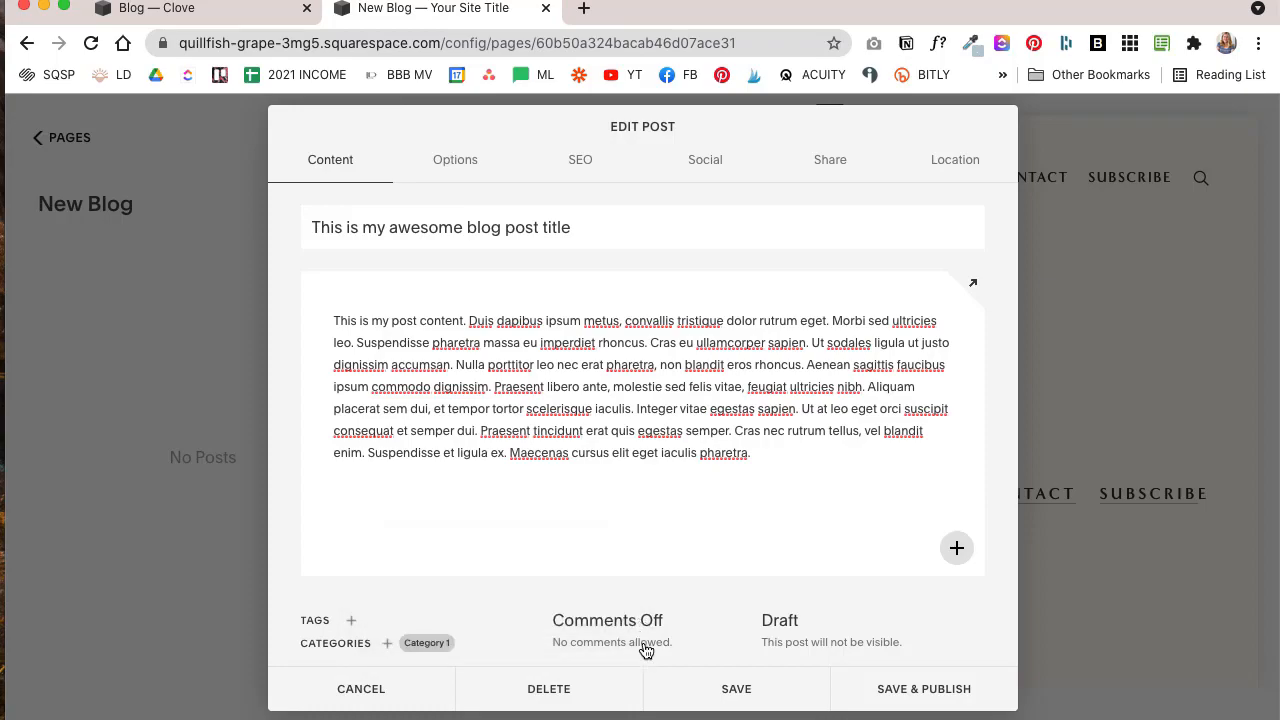
# - View the post's comment and publishing status options, and save the post as a draft
pyautogui.click(655, 645)
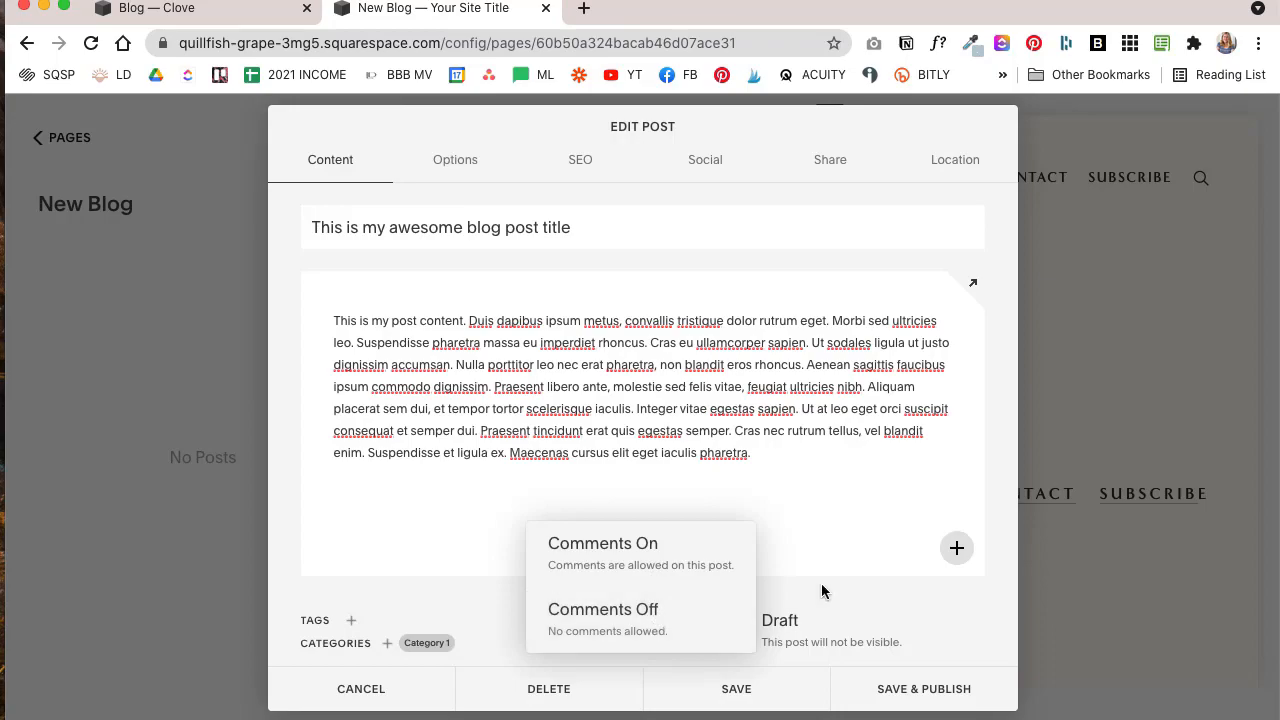
pyautogui.click(866, 593)
pyautogui.click(785, 622)
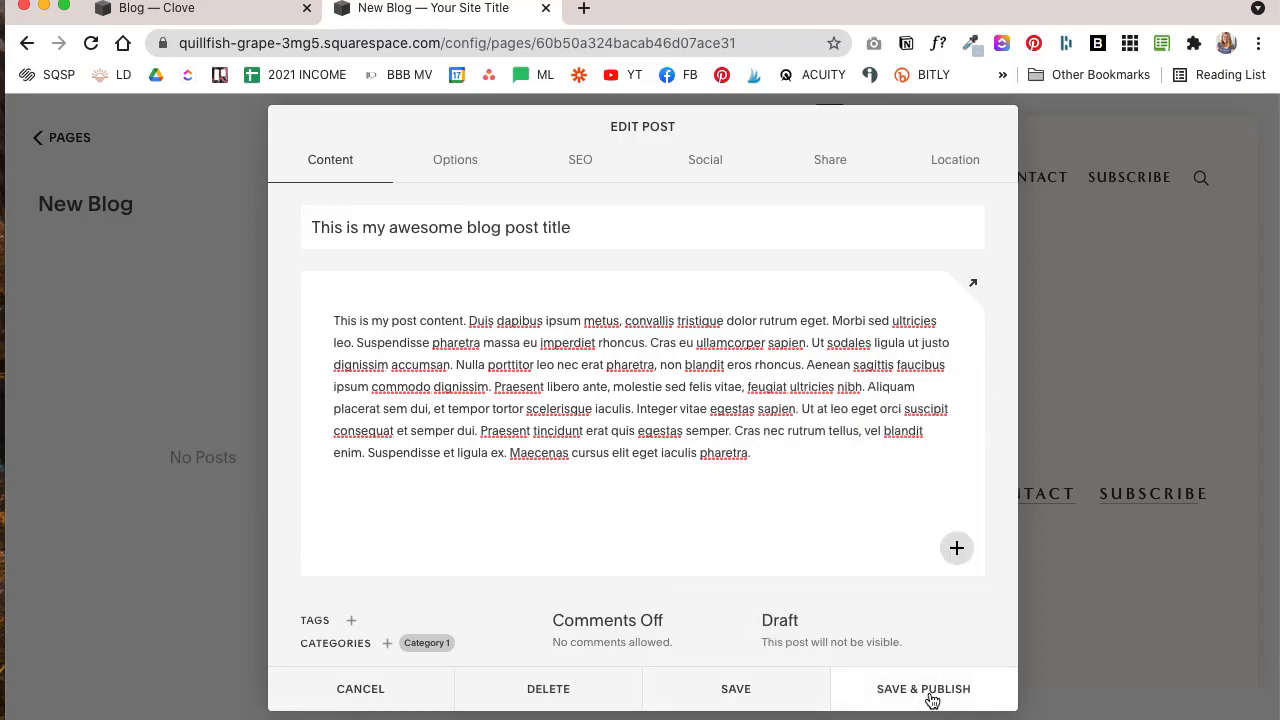
pyautogui.click(752, 695)
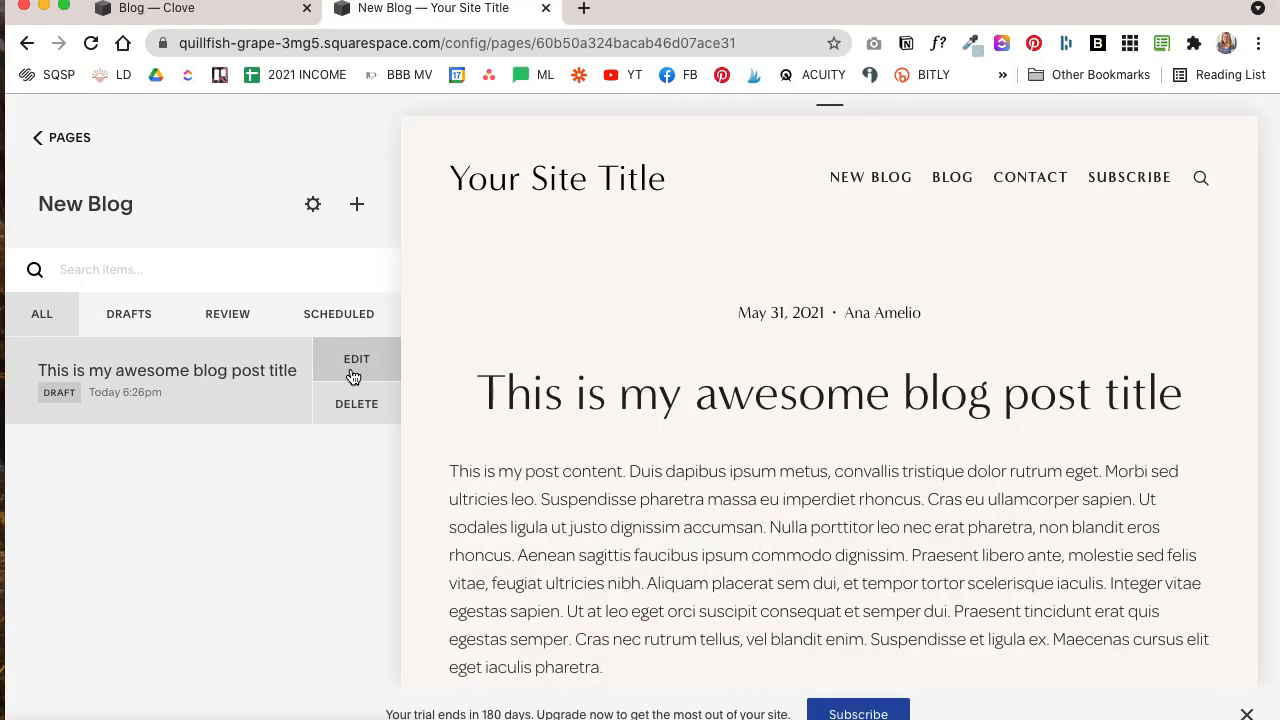
# - Reopen the draft post for editing and examine its Options, SEO, Social, Share and Location settings
pyautogui.click(355, 360)
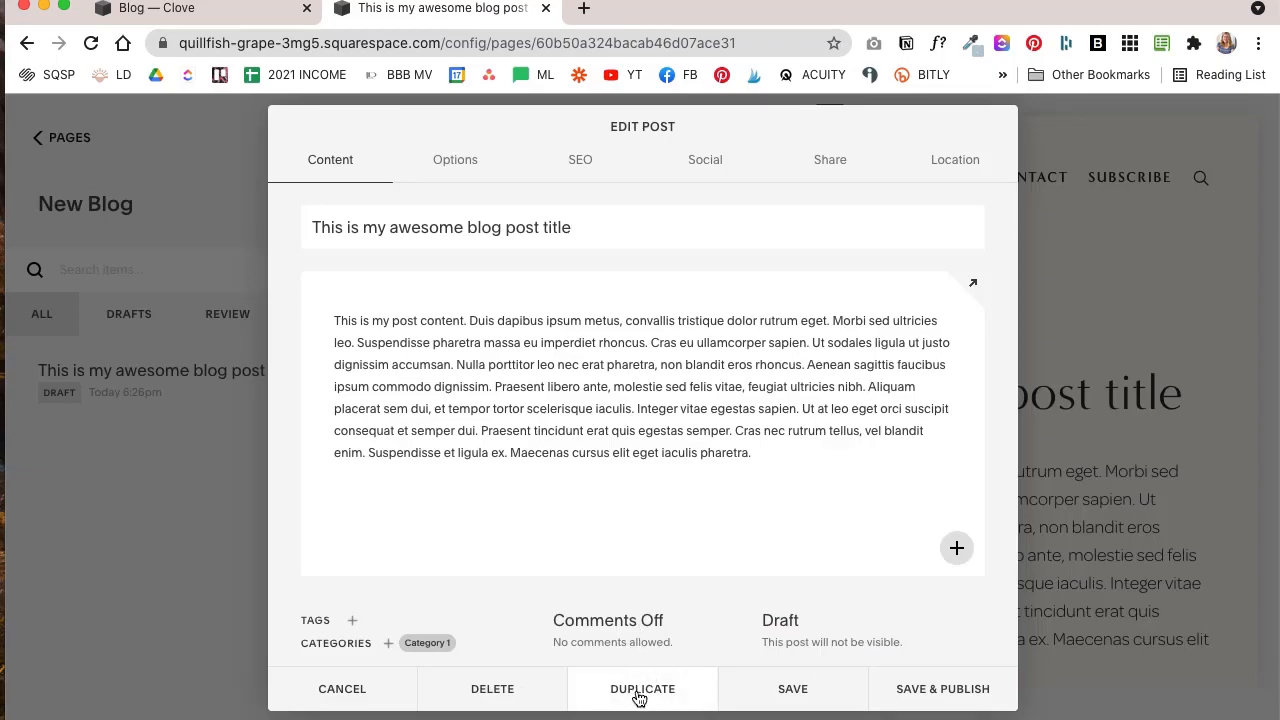
pyautogui.click(465, 170)
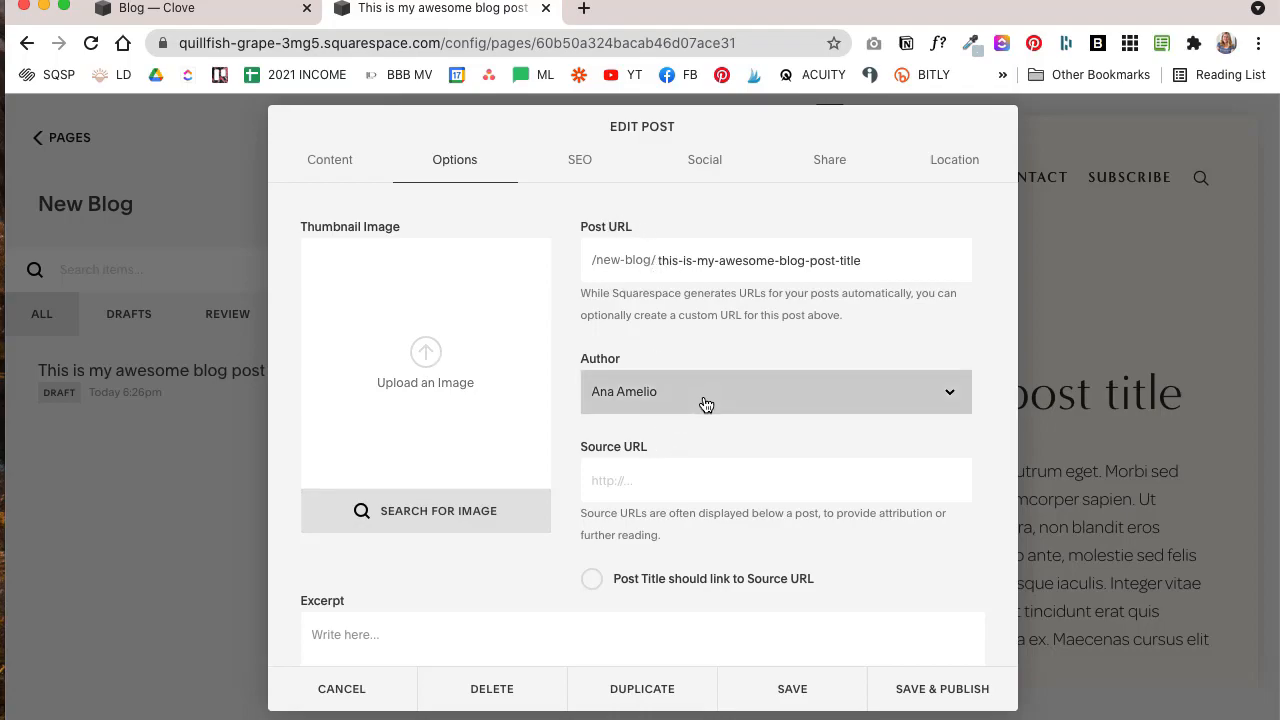
pyautogui.scroll(-5, 703, 466)
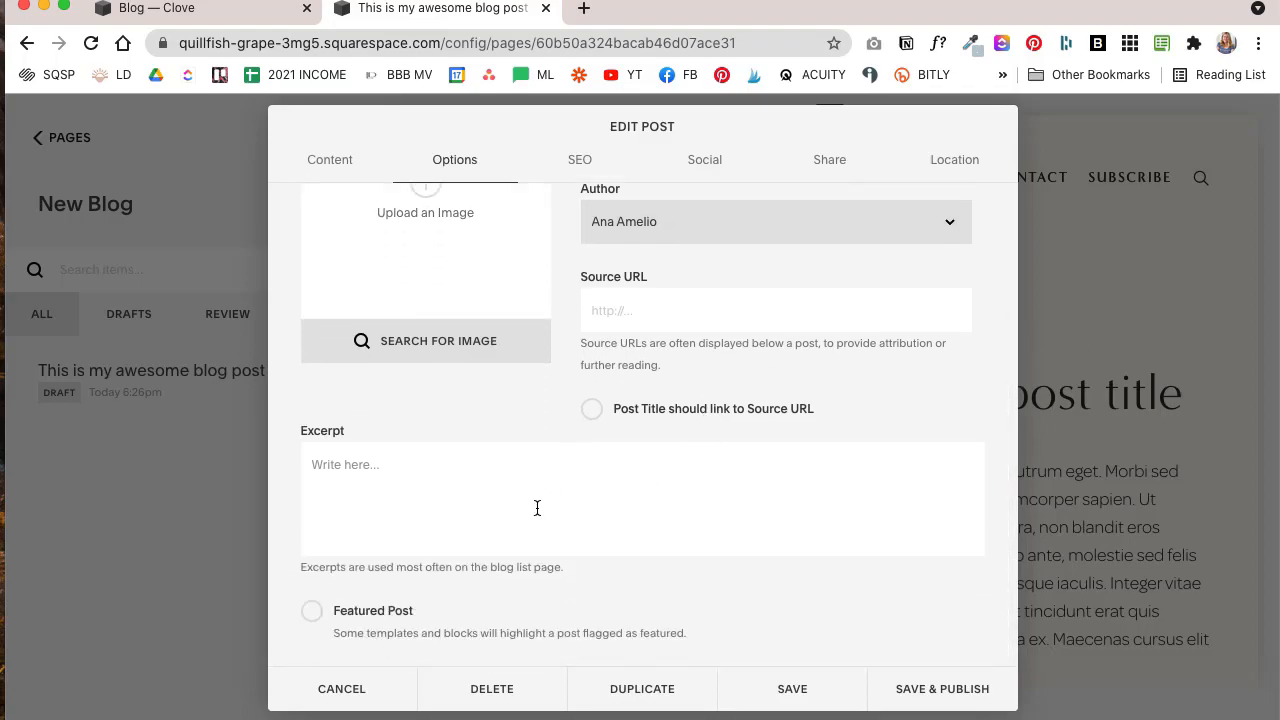
pyautogui.scroll(5, 601, 390)
pyautogui.click(580, 160)
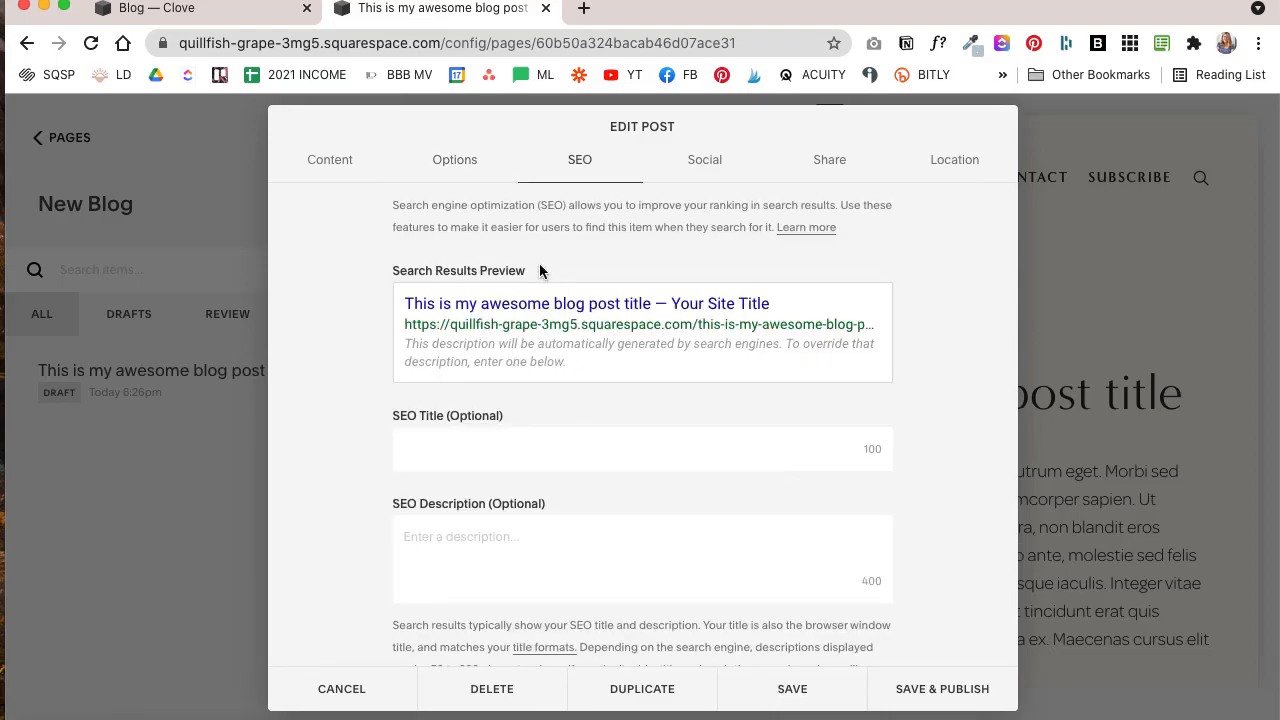
pyautogui.scroll(-1, 590, 445)
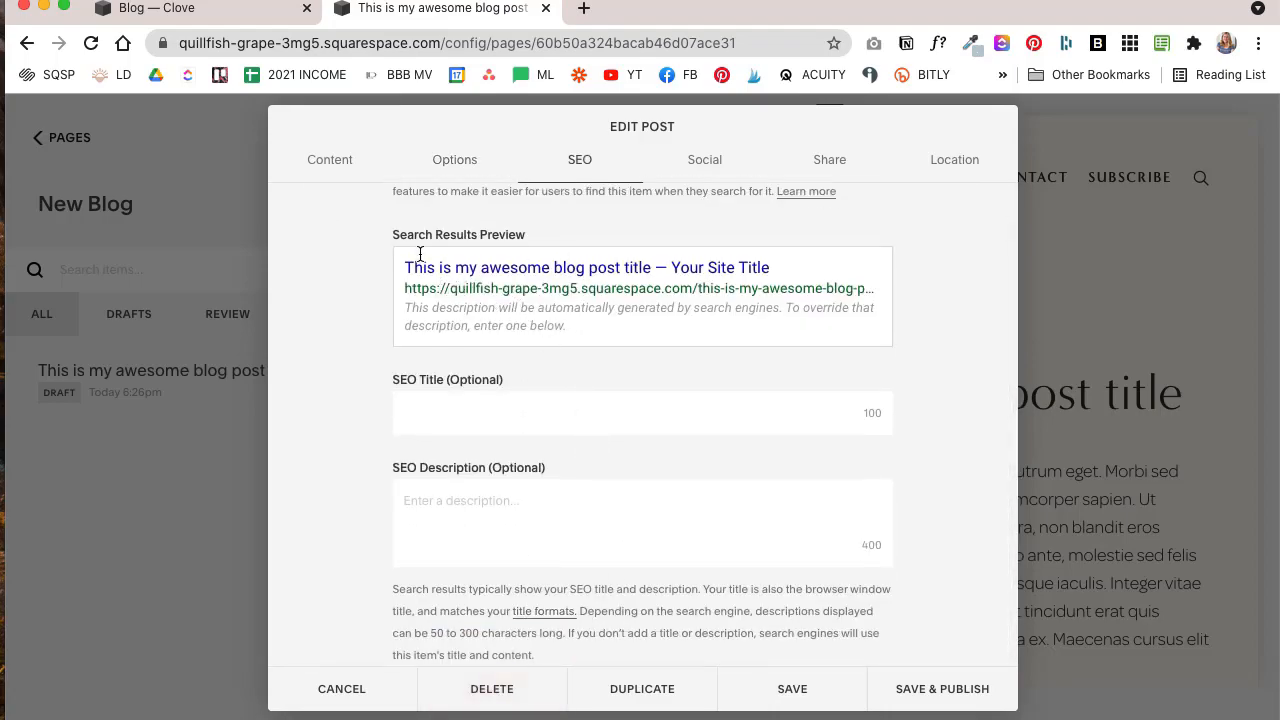
pyautogui.scroll(1, 533, 416)
pyautogui.scroll(-1, 532, 414)
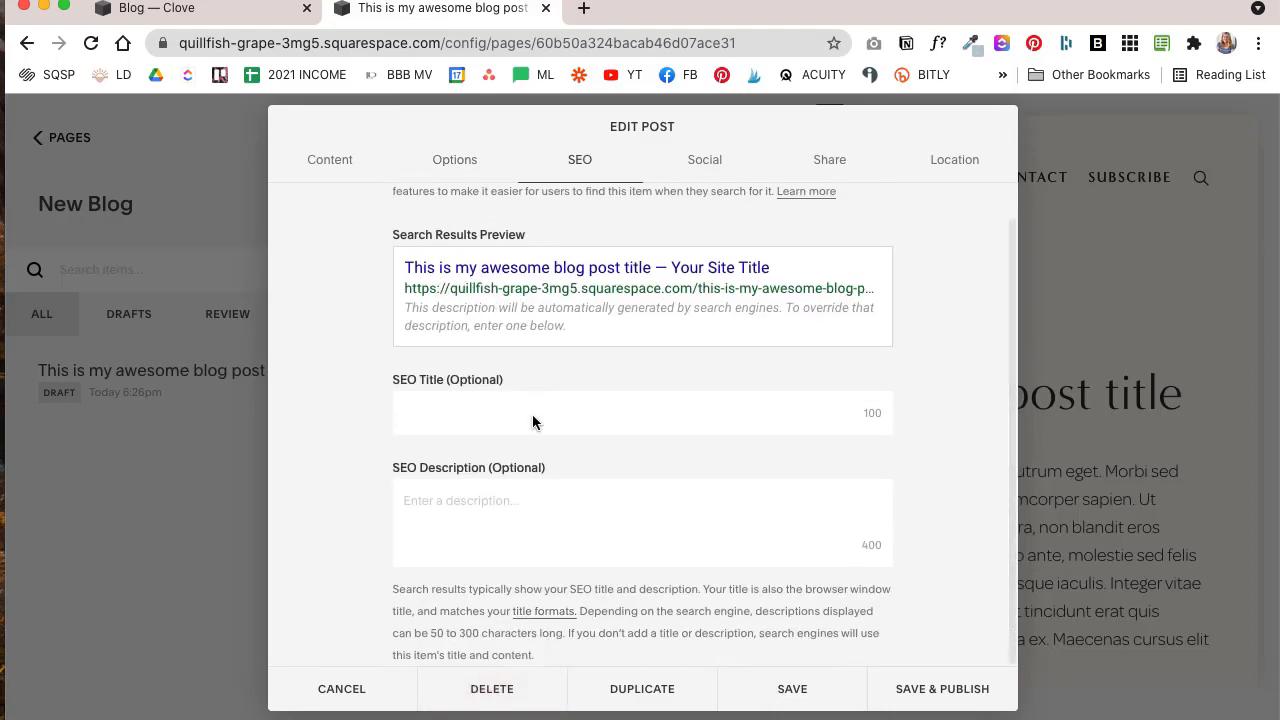
pyautogui.click(718, 170)
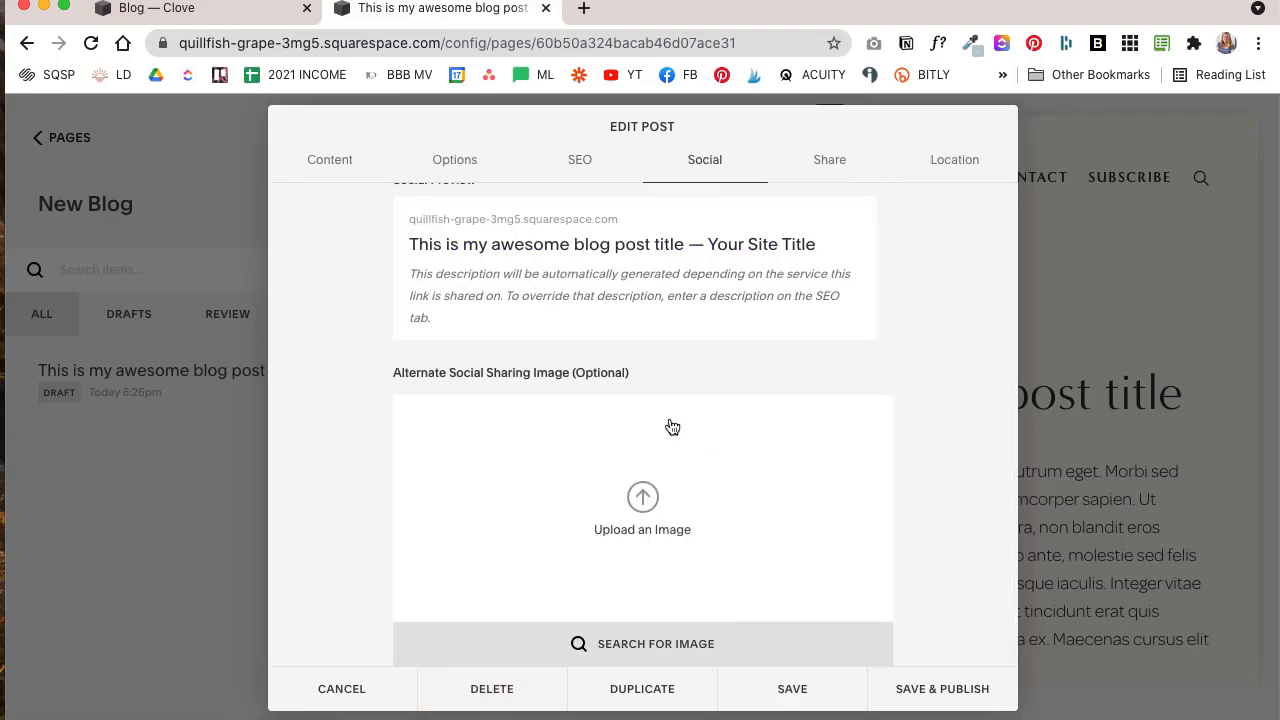
pyautogui.scroll(-2, 669, 430)
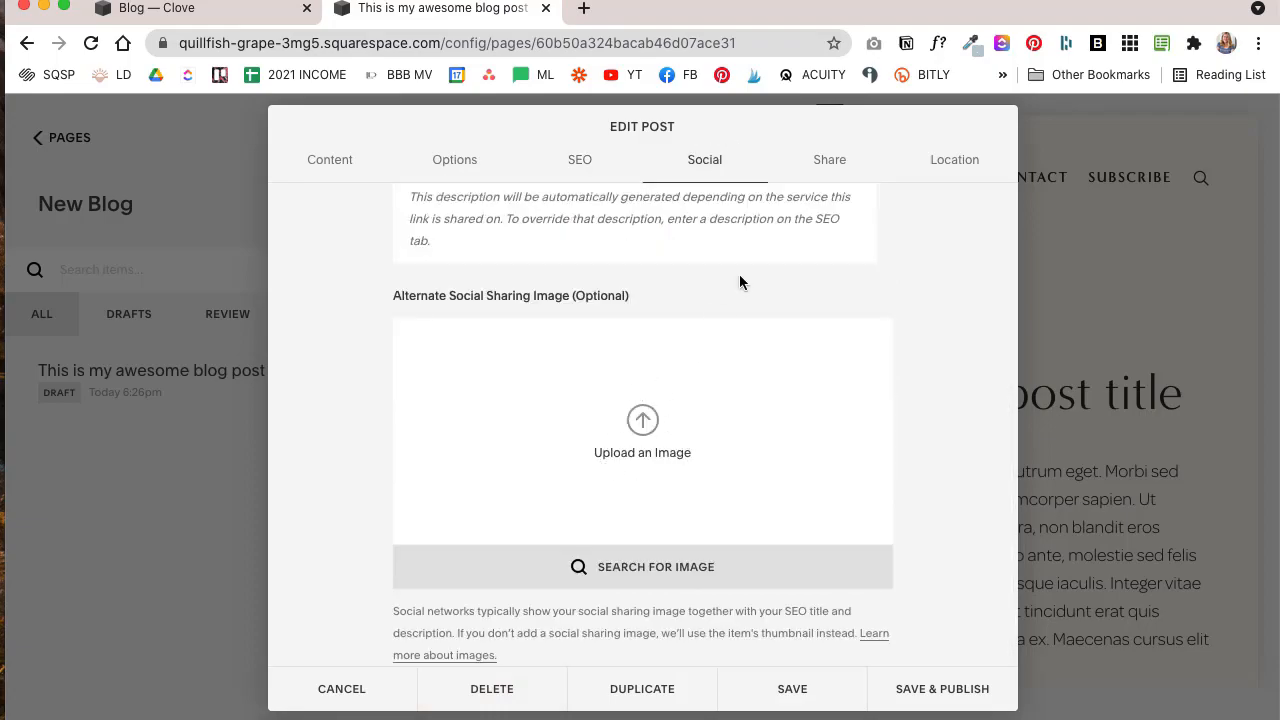
pyautogui.click(836, 168)
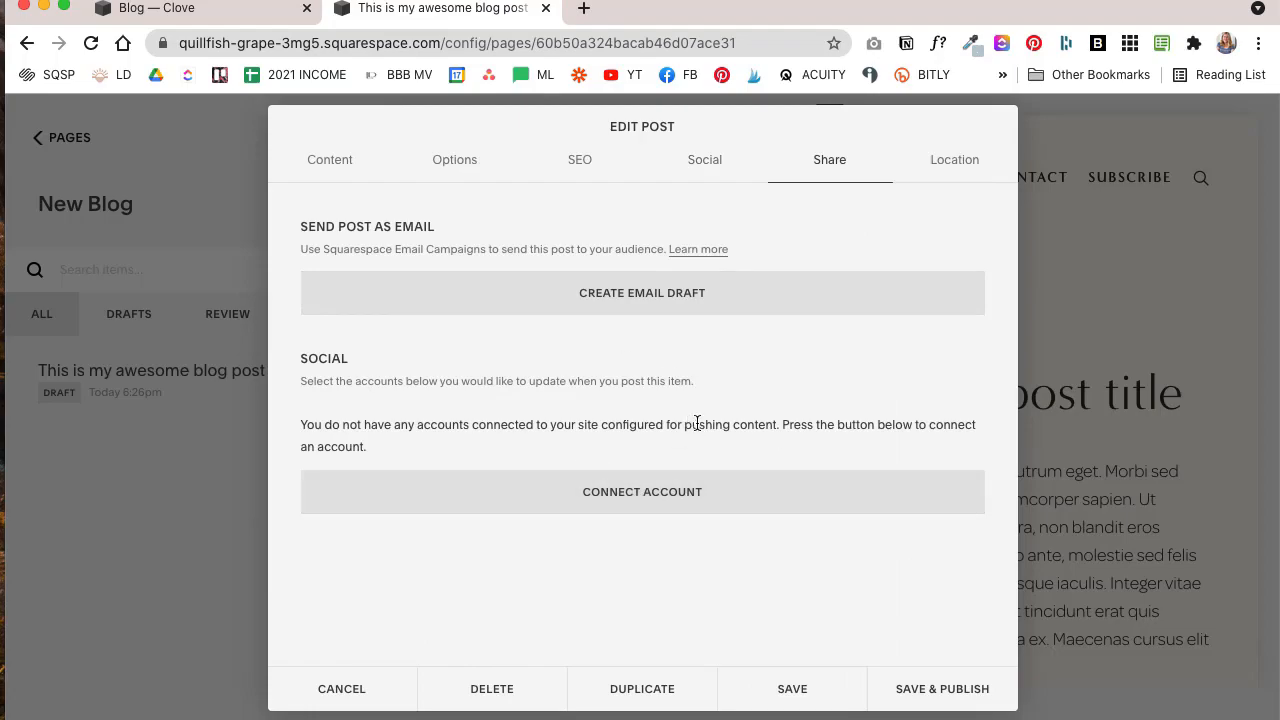
pyautogui.click(950, 176)
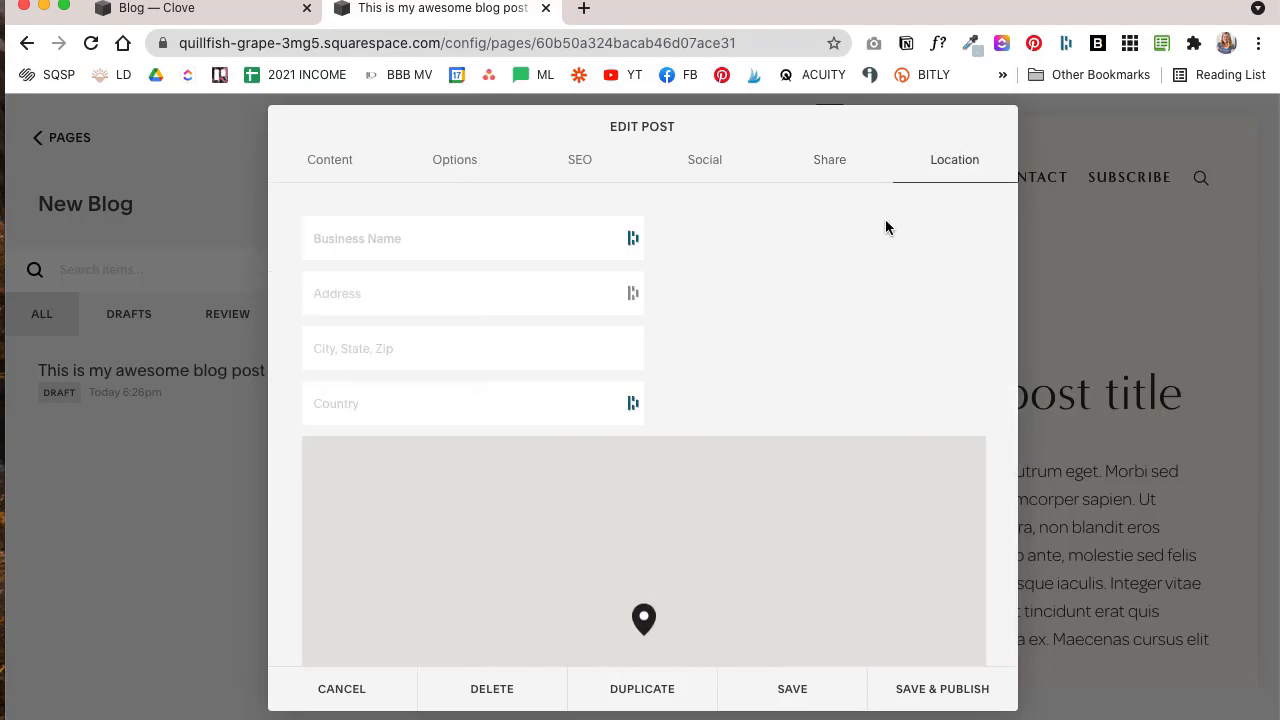
# - Return to the post's content, save and publish the post, and look over its page preview
pyautogui.click(328, 165)
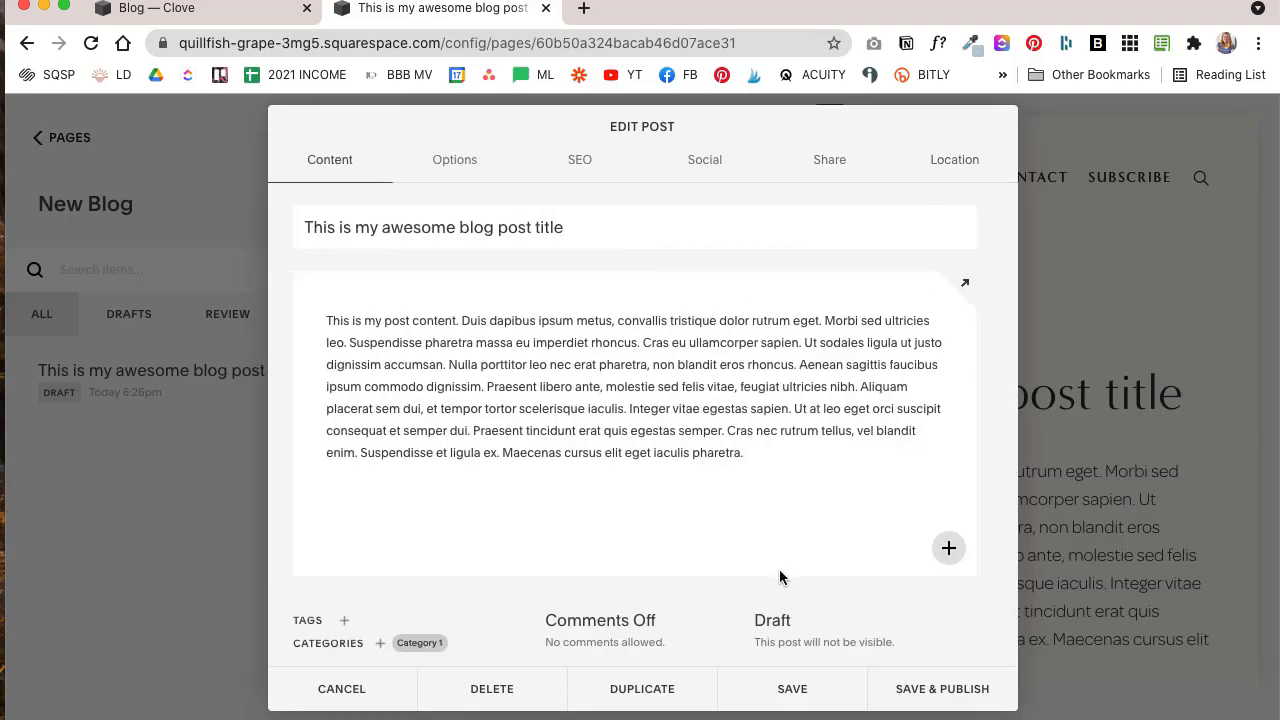
pyautogui.click(926, 700)
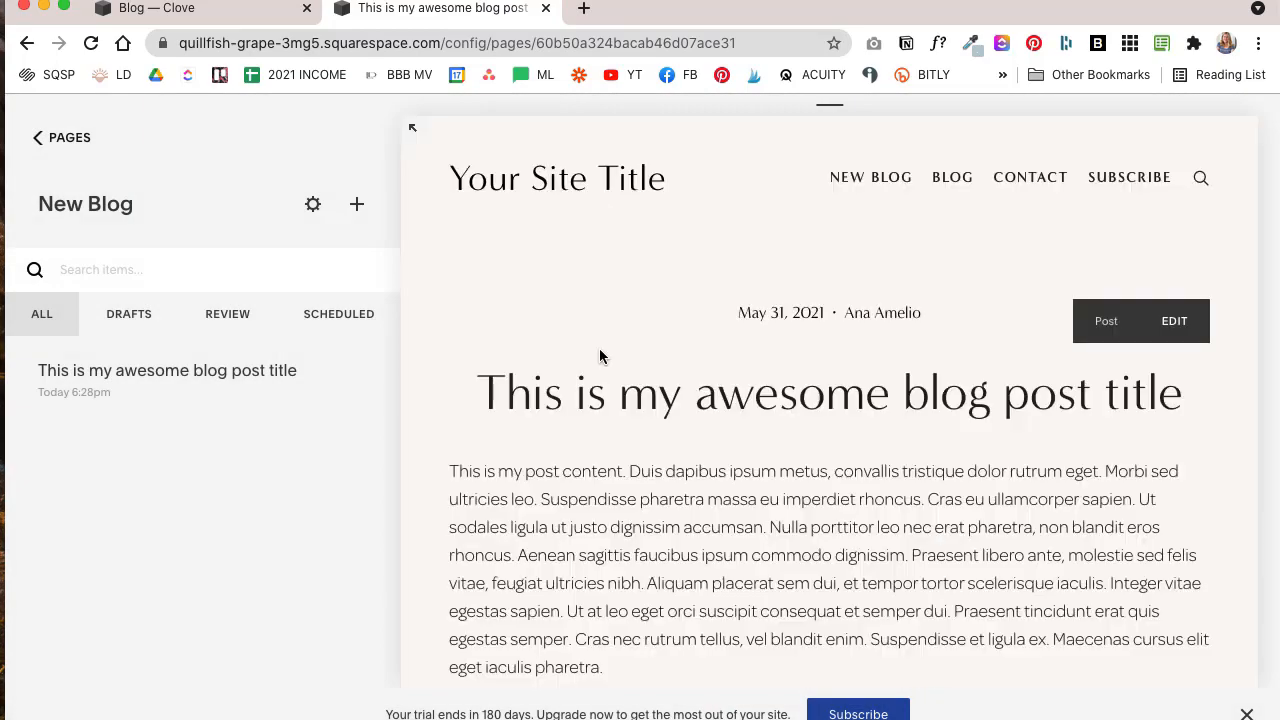
pyautogui.scroll(-1, 991, 400)
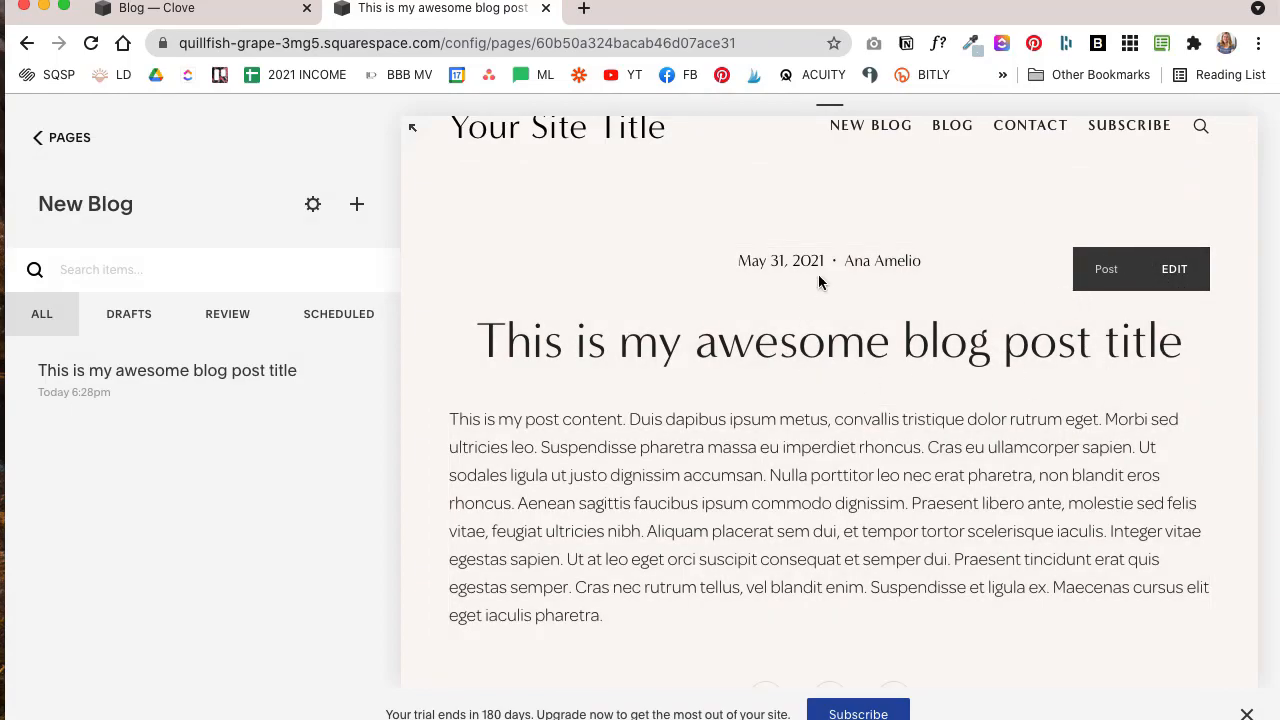
# - Open the published post in the on-page editor, view its settings, and save to exit editing
pyautogui.moveTo(274, 397)
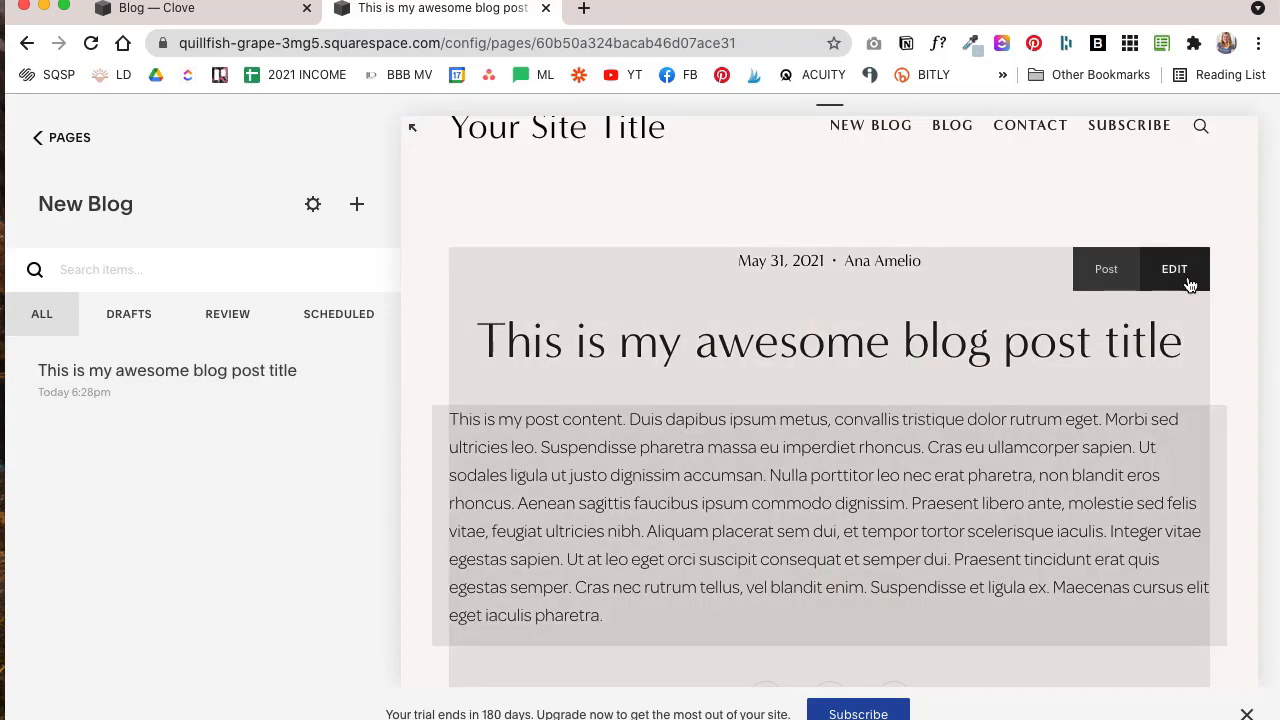
pyautogui.click(1187, 277)
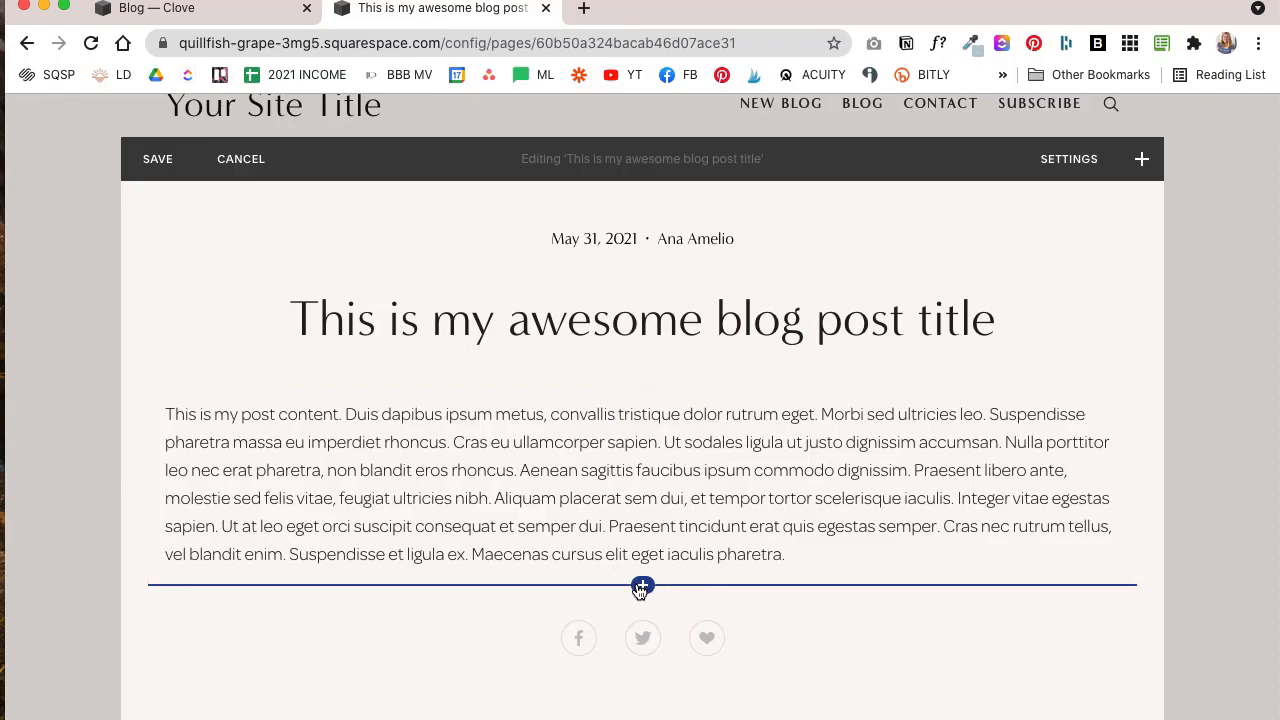
pyautogui.click(1076, 170)
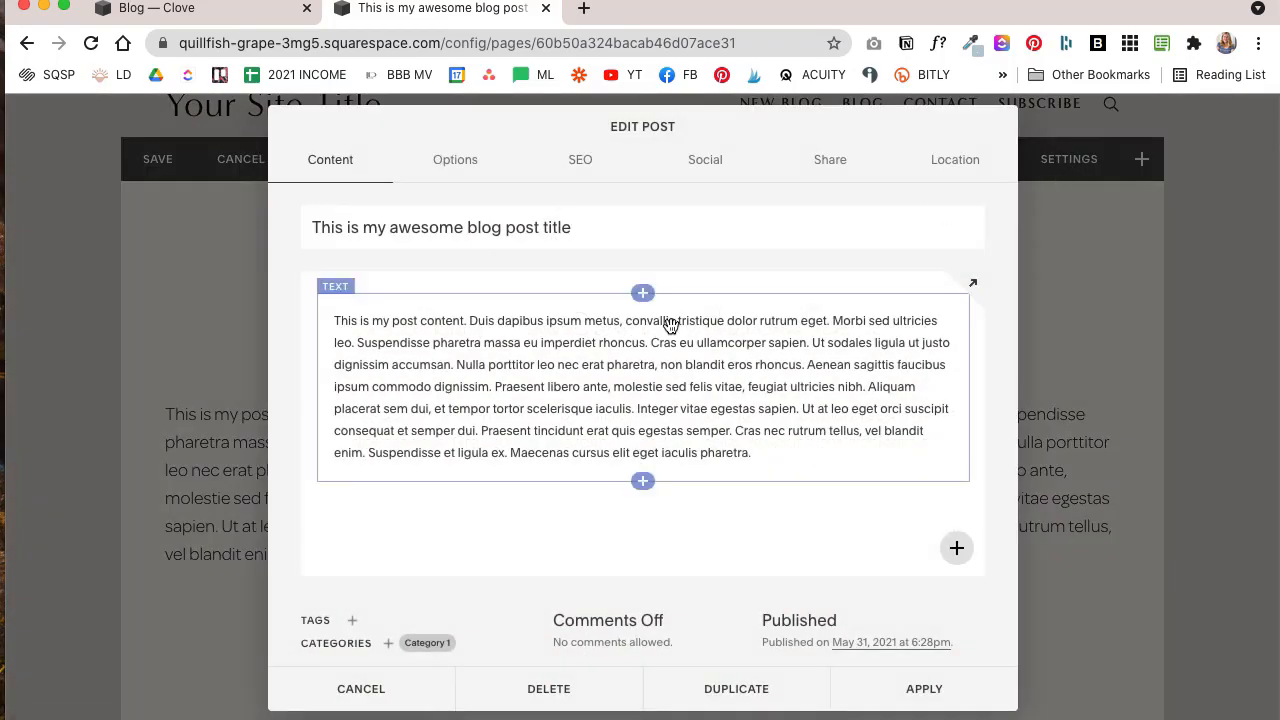
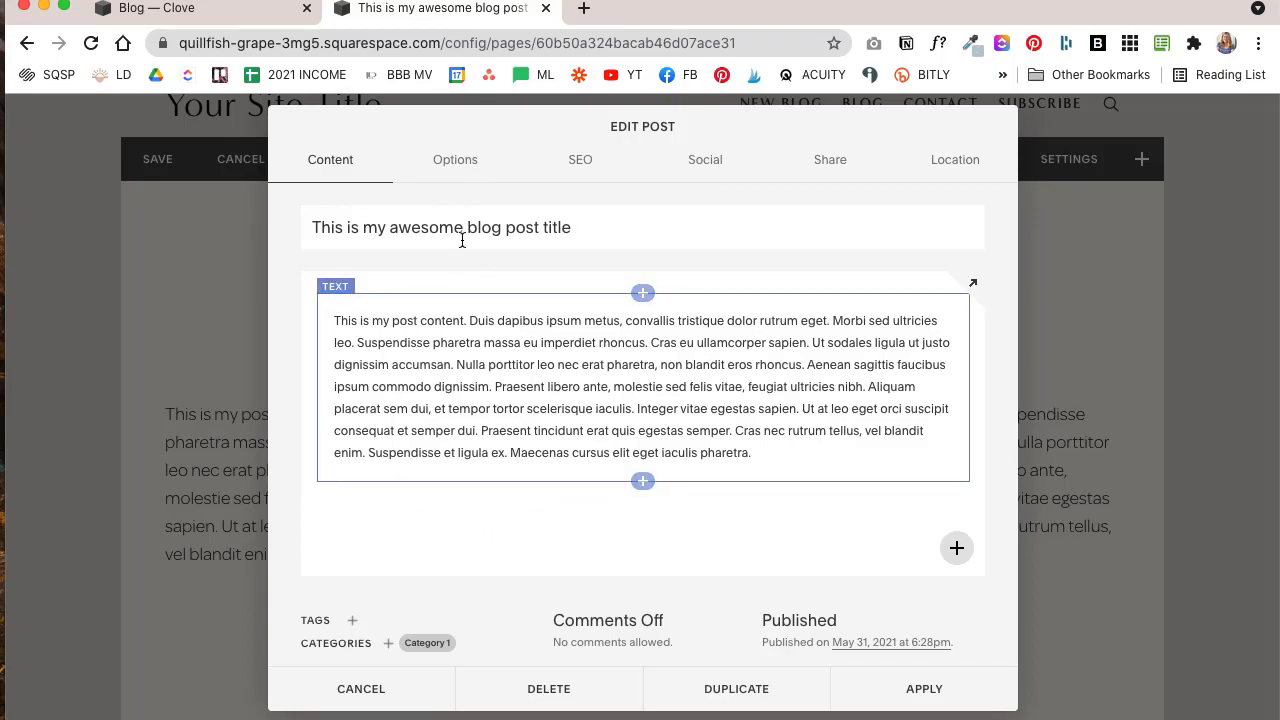
pyautogui.click(1205, 332)
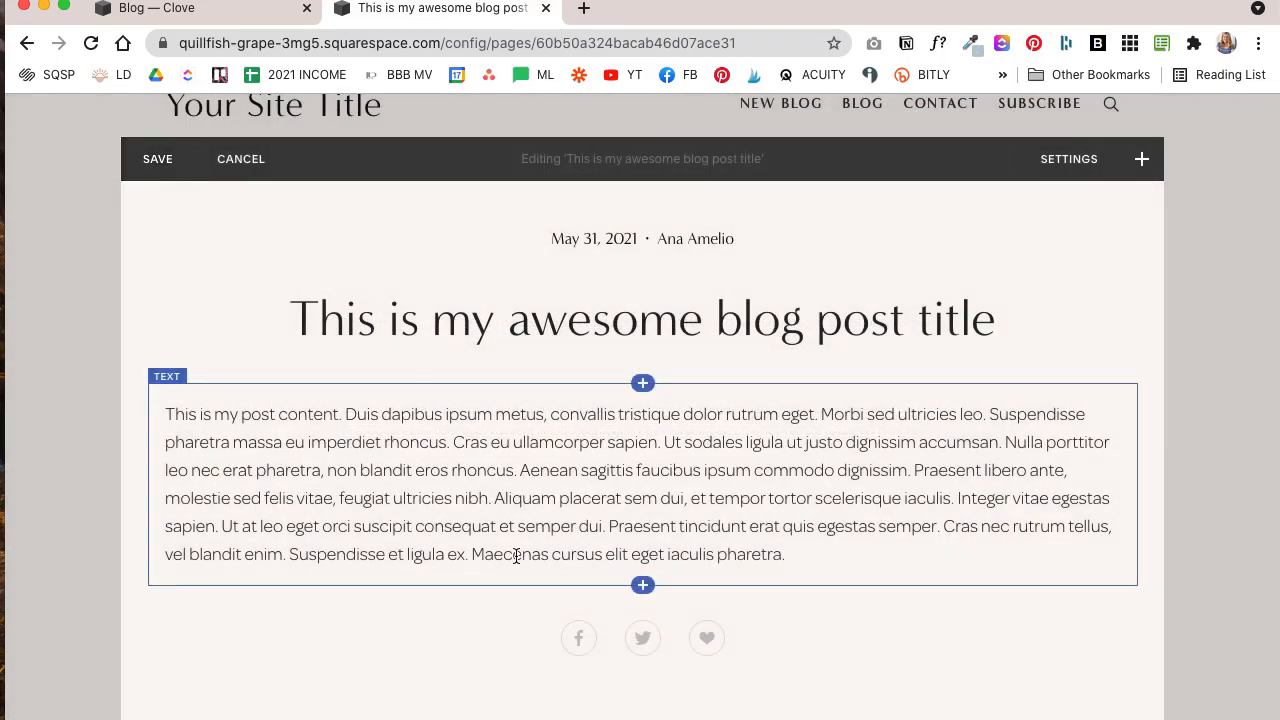
pyautogui.click(160, 158)
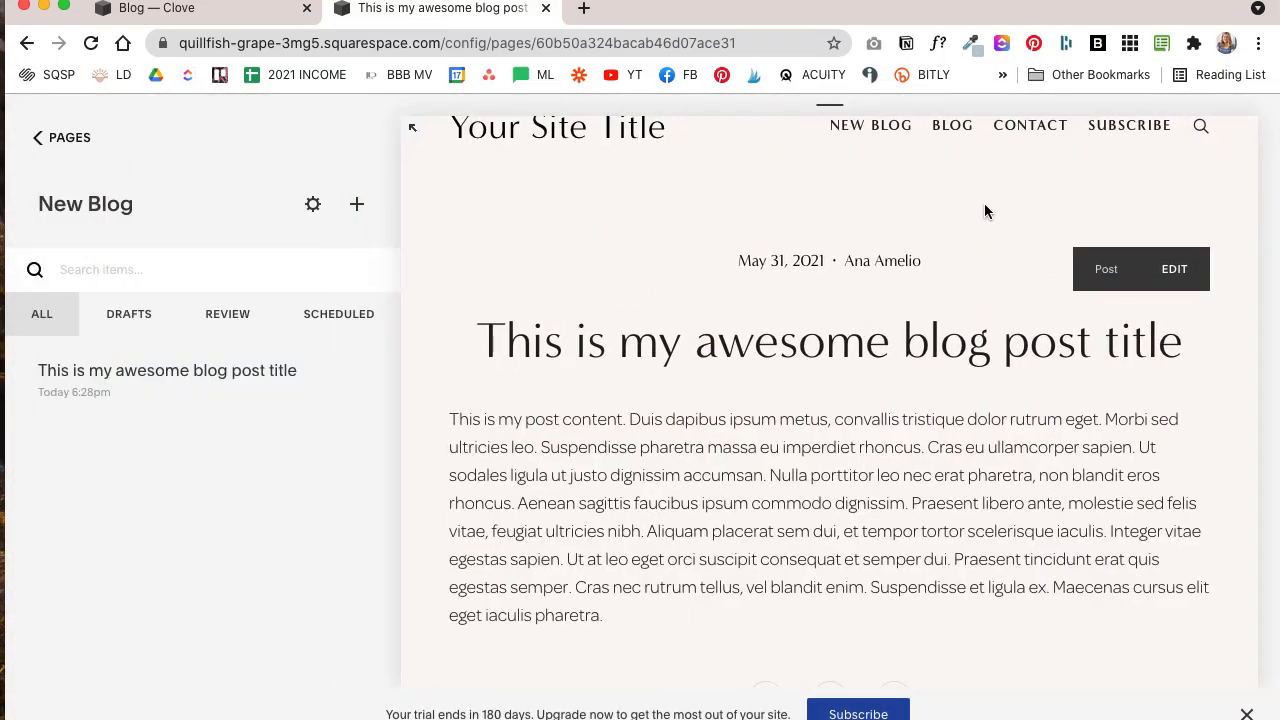
# - Go back to the site's page list and examine the New Blog page's General and SEO settings
pyautogui.click(48, 138)
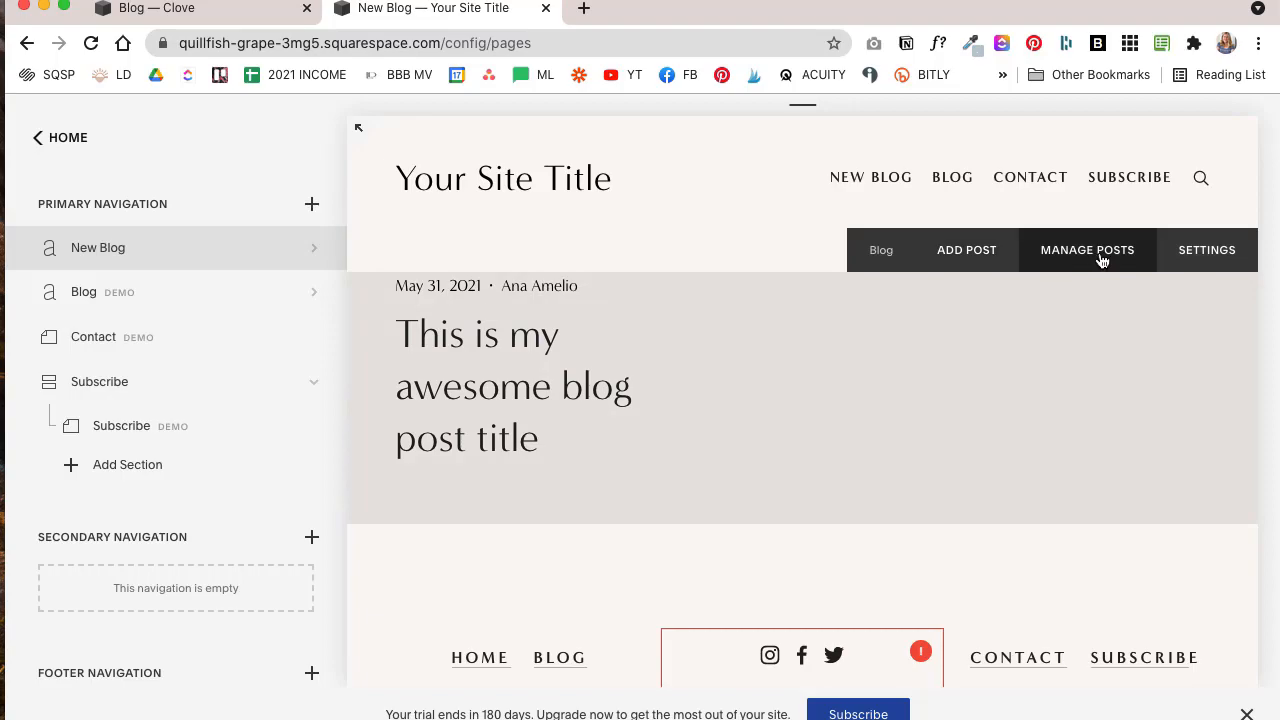
pyautogui.click(1211, 250)
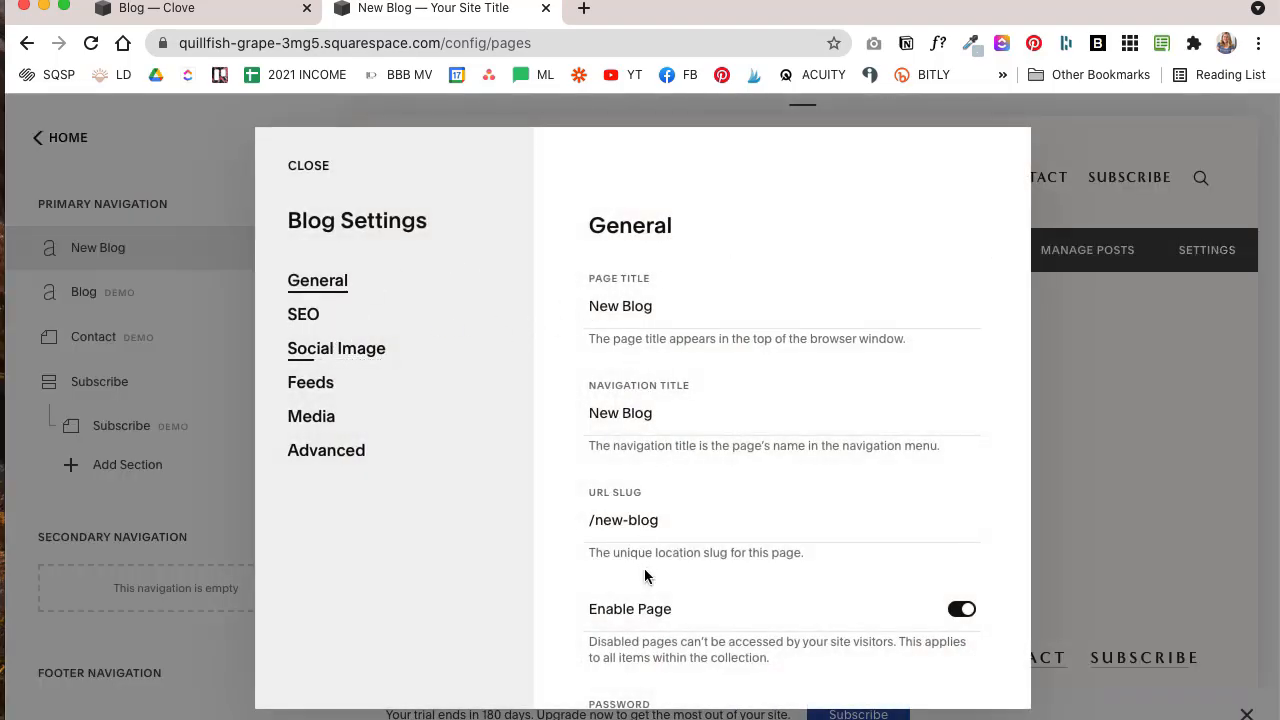
pyautogui.scroll(-5, 646, 571)
pyautogui.scroll(5, 646, 571)
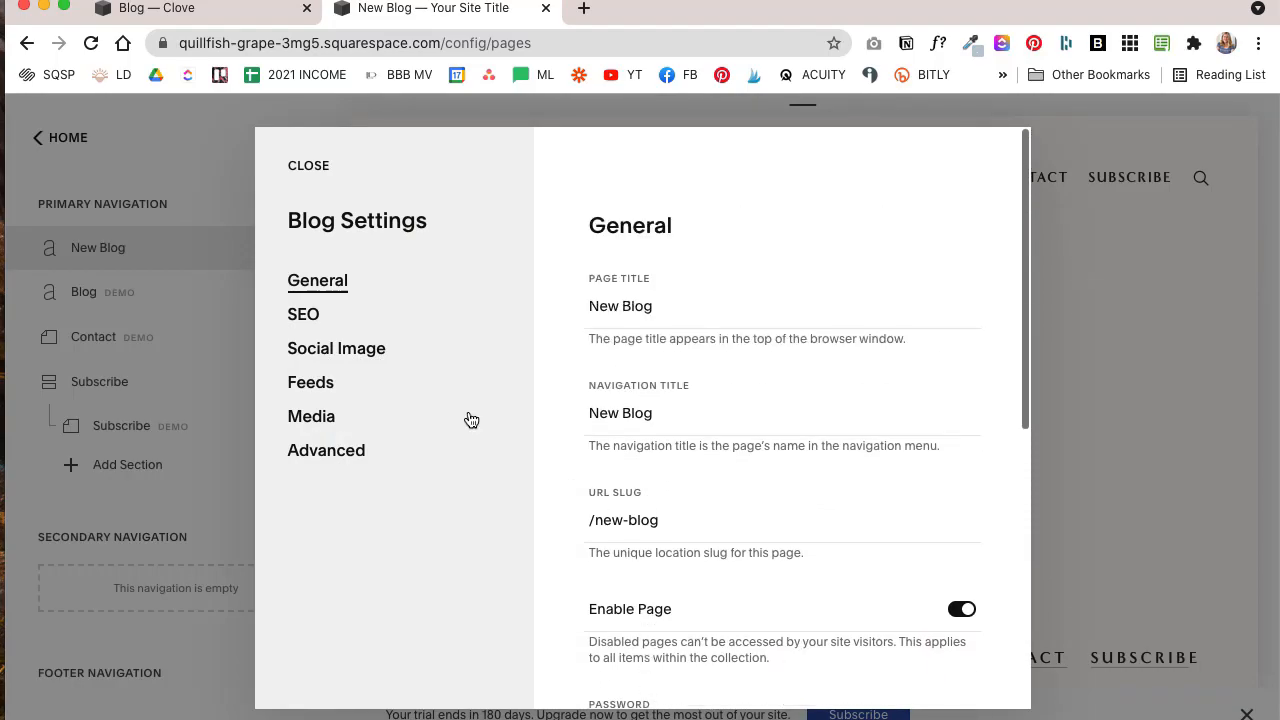
pyautogui.click(304, 316)
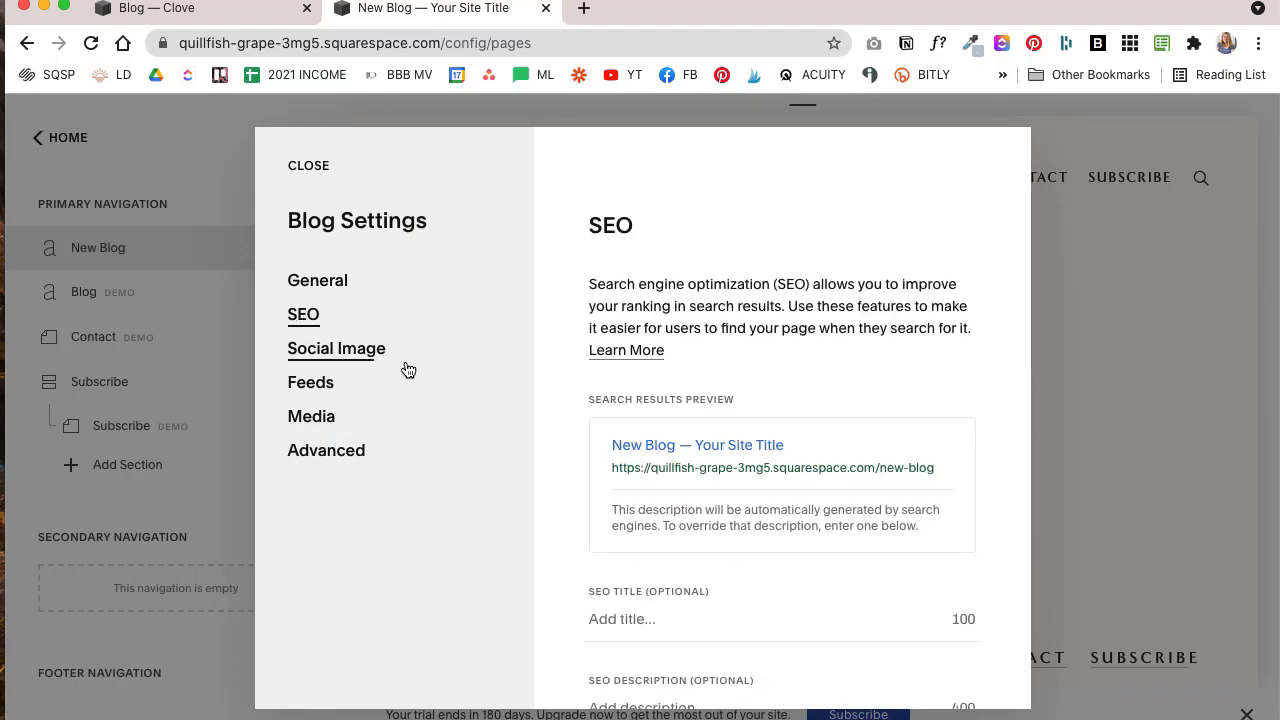
pyautogui.click(308, 168)
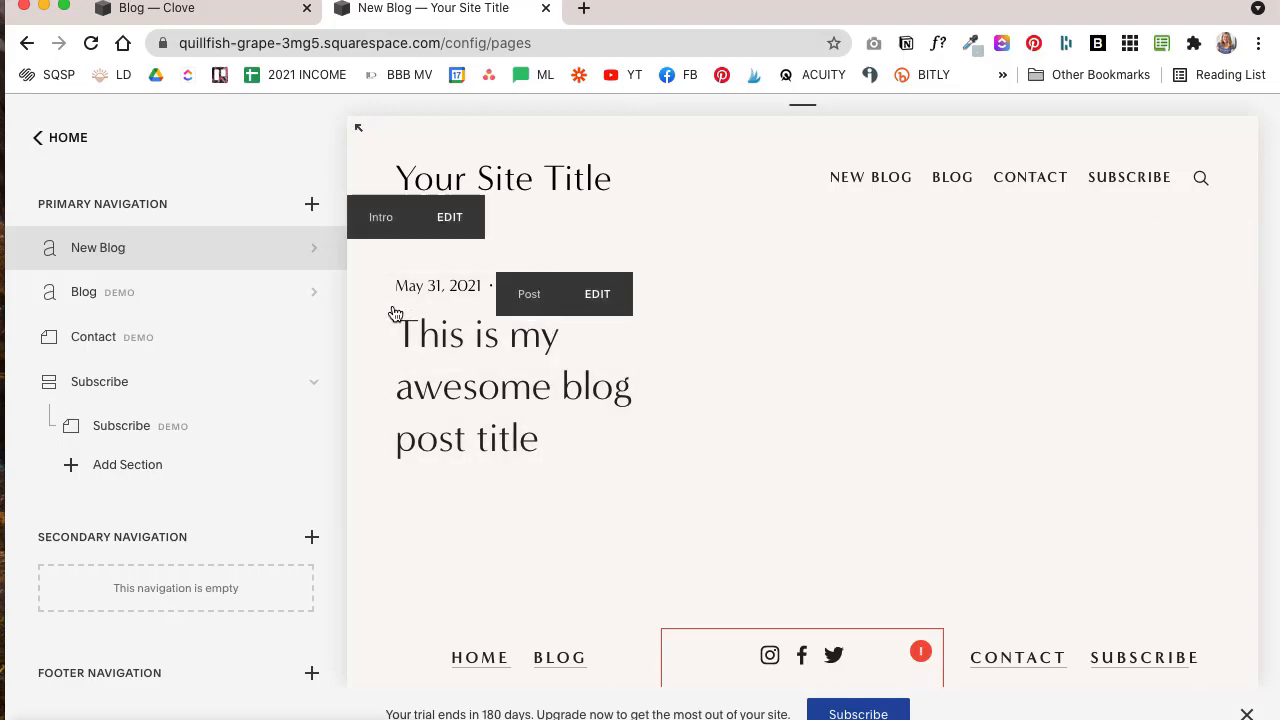
pyautogui.click(287, 249)
pyautogui.click(310, 166)
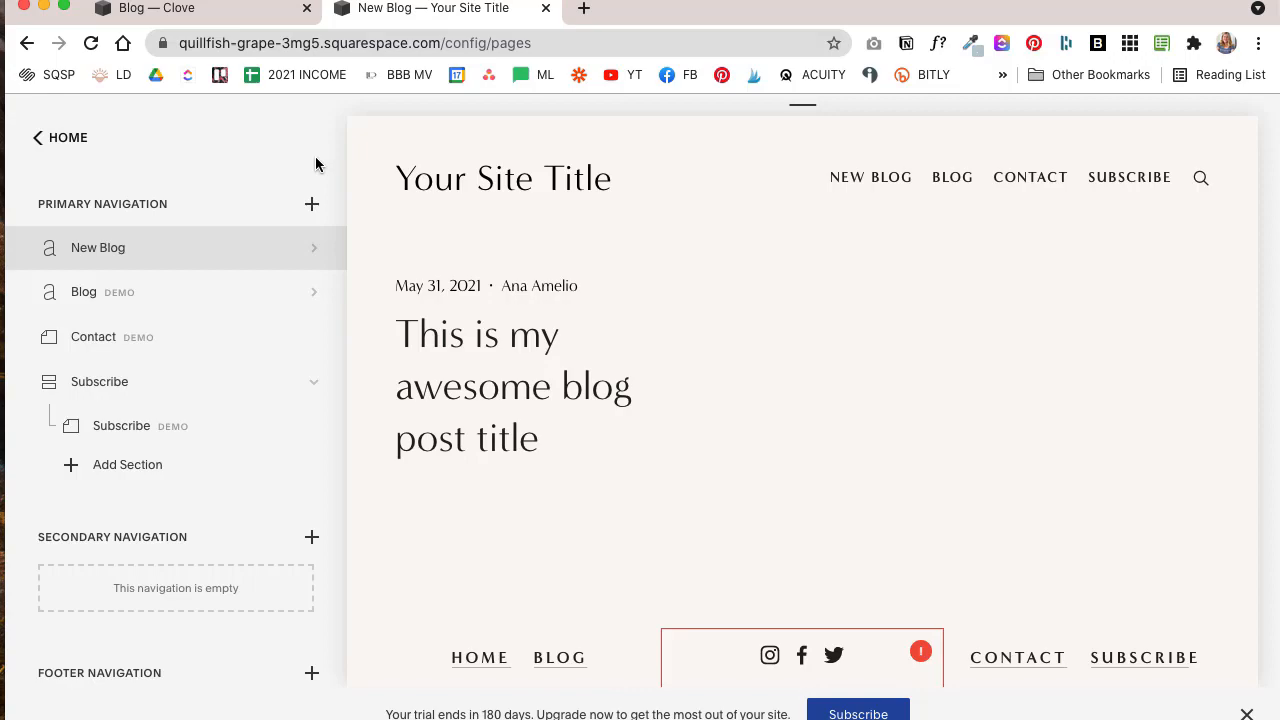
# - Switch to the Clove site's Blog page and look over its banner, newsletter section and post grid
pyautogui.click(285, 10)
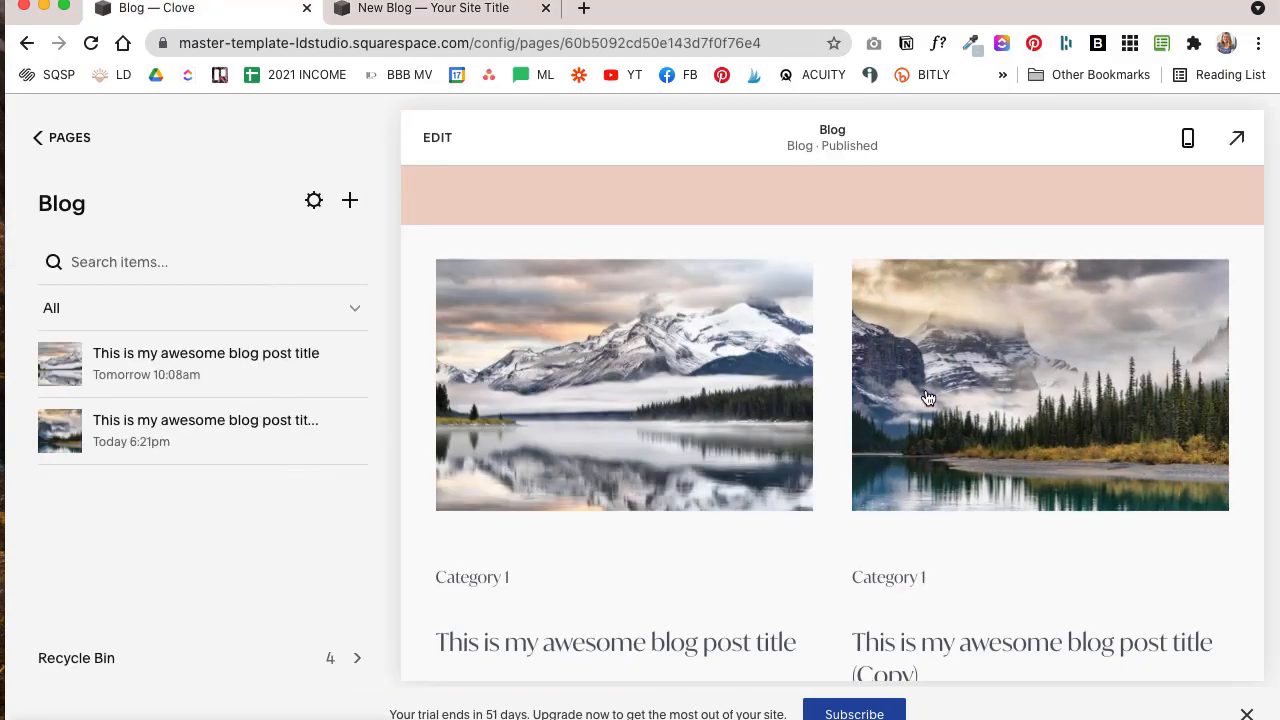
pyautogui.scroll(10, 927, 394)
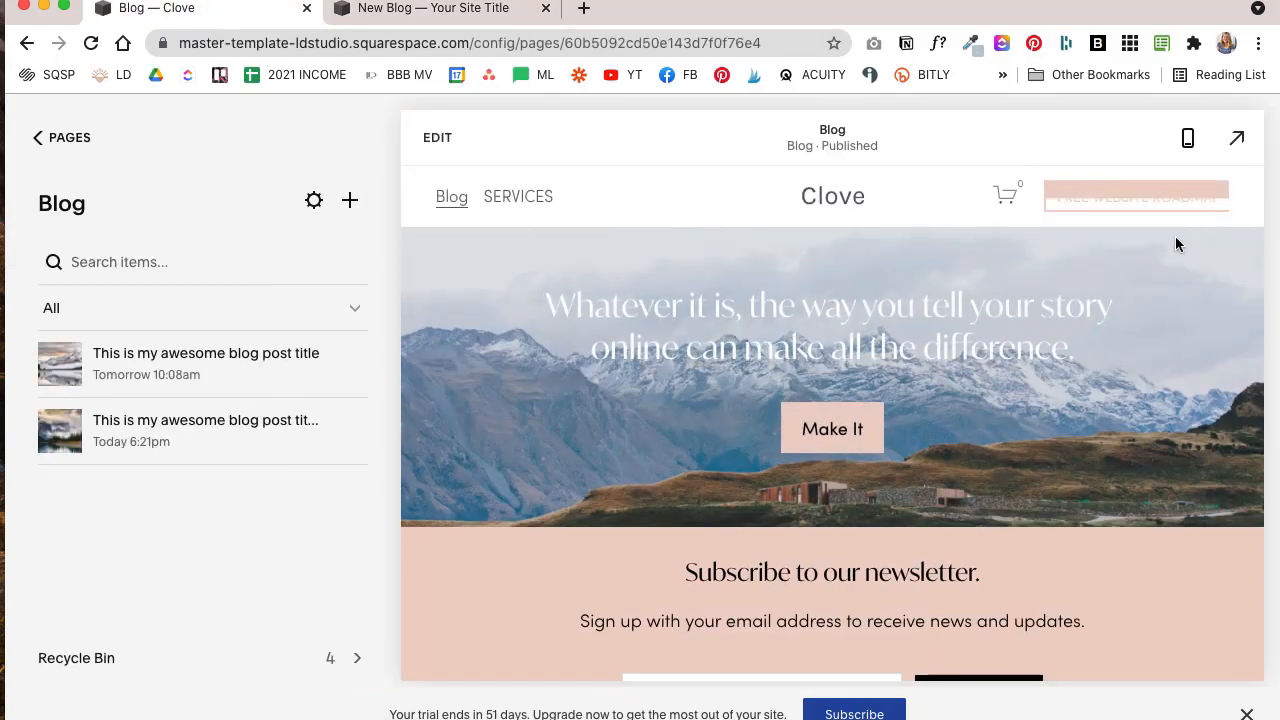
pyautogui.scroll(-6, 715, 463)
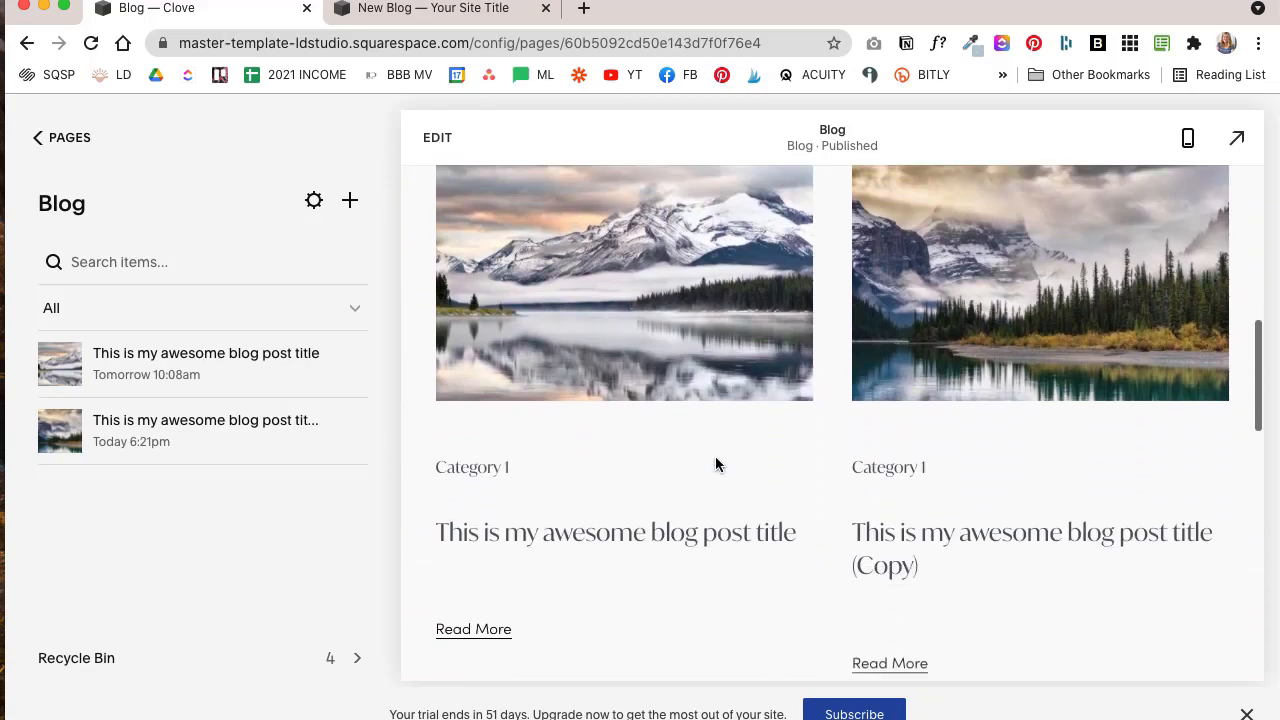
# - Review the newsletter section and the blog post grid on the Blog page preview
pyautogui.scroll(4, 715, 463)
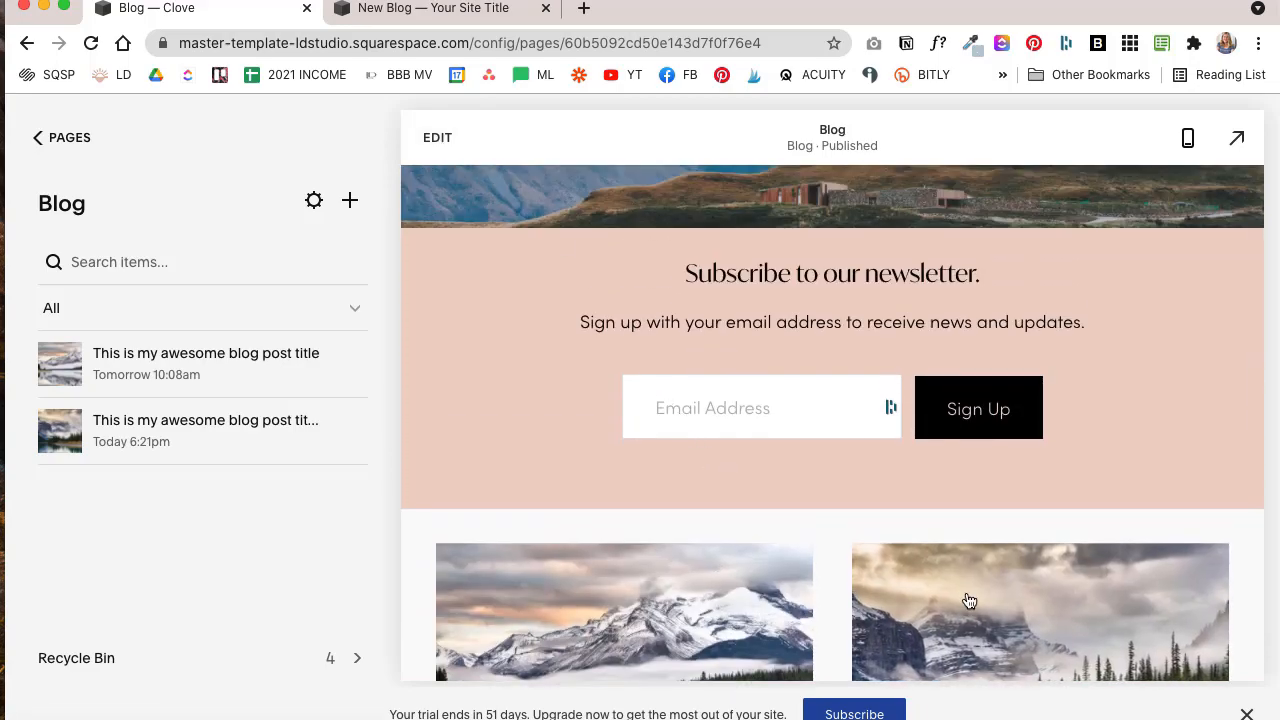
pyautogui.scroll(-5, 966, 603)
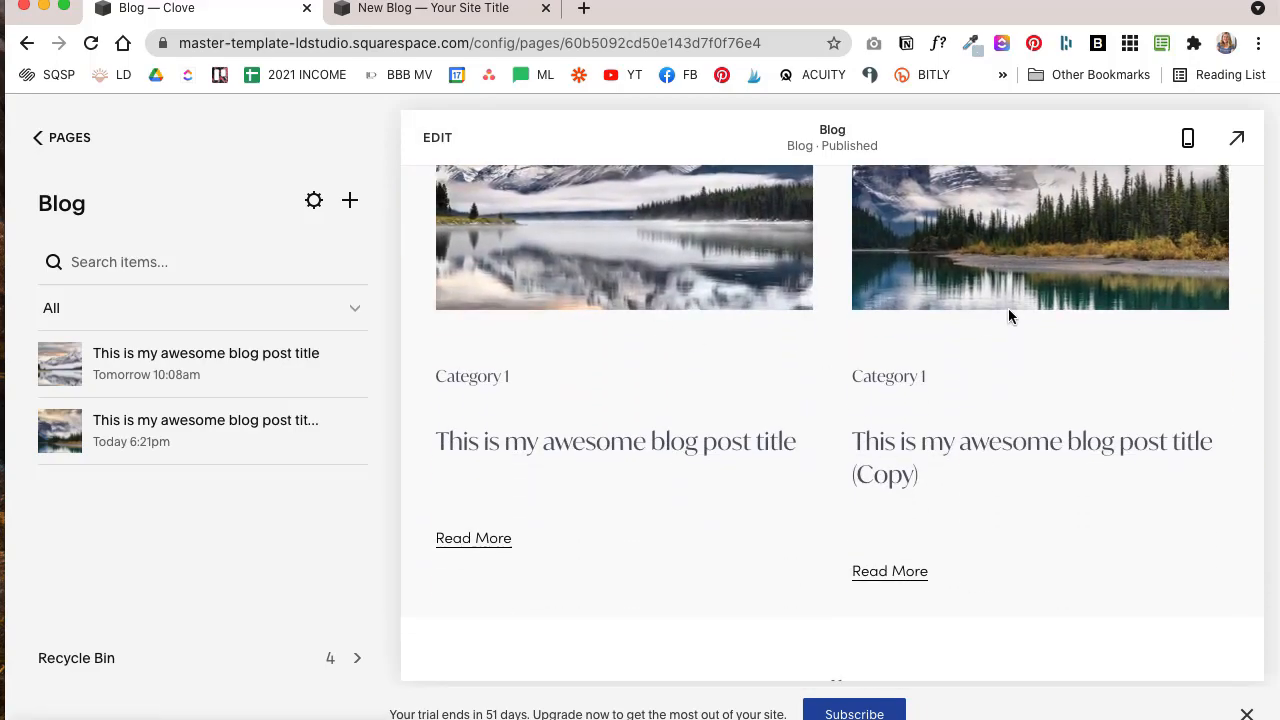
pyautogui.scroll(4, 1008, 308)
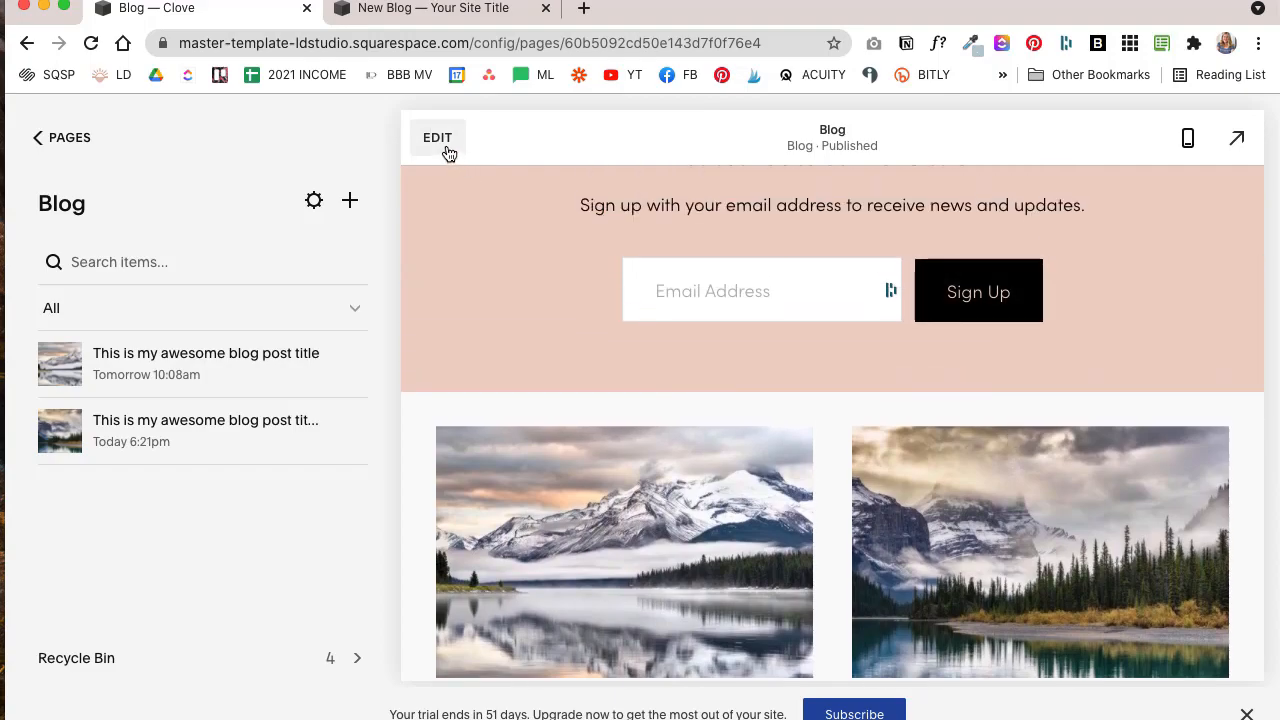
pyautogui.scroll(3, 694, 423)
pyautogui.scroll(-1, 692, 424)
pyautogui.scroll(-2, 693, 424)
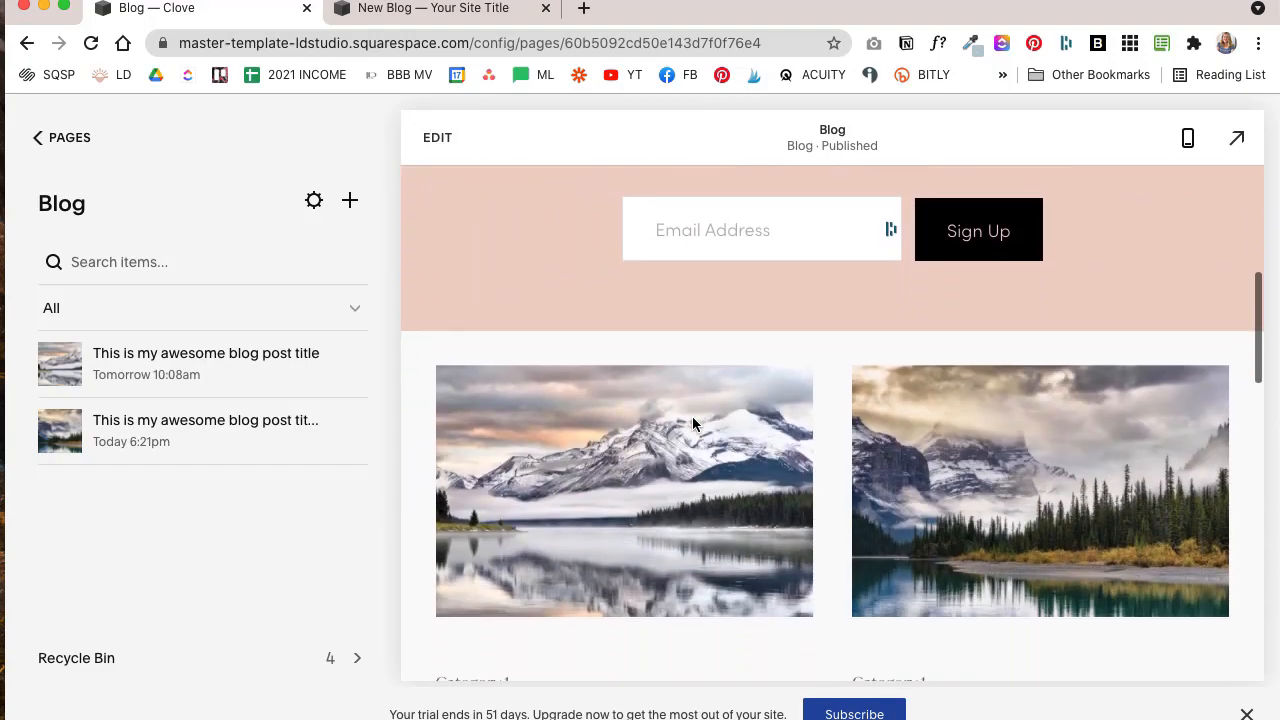
# - Open the site's font styles and examine the text style assignments for the newsletter block and blog basic grid
pyautogui.click(57, 140)
pyautogui.click(57, 137)
pyautogui.click(52, 135)
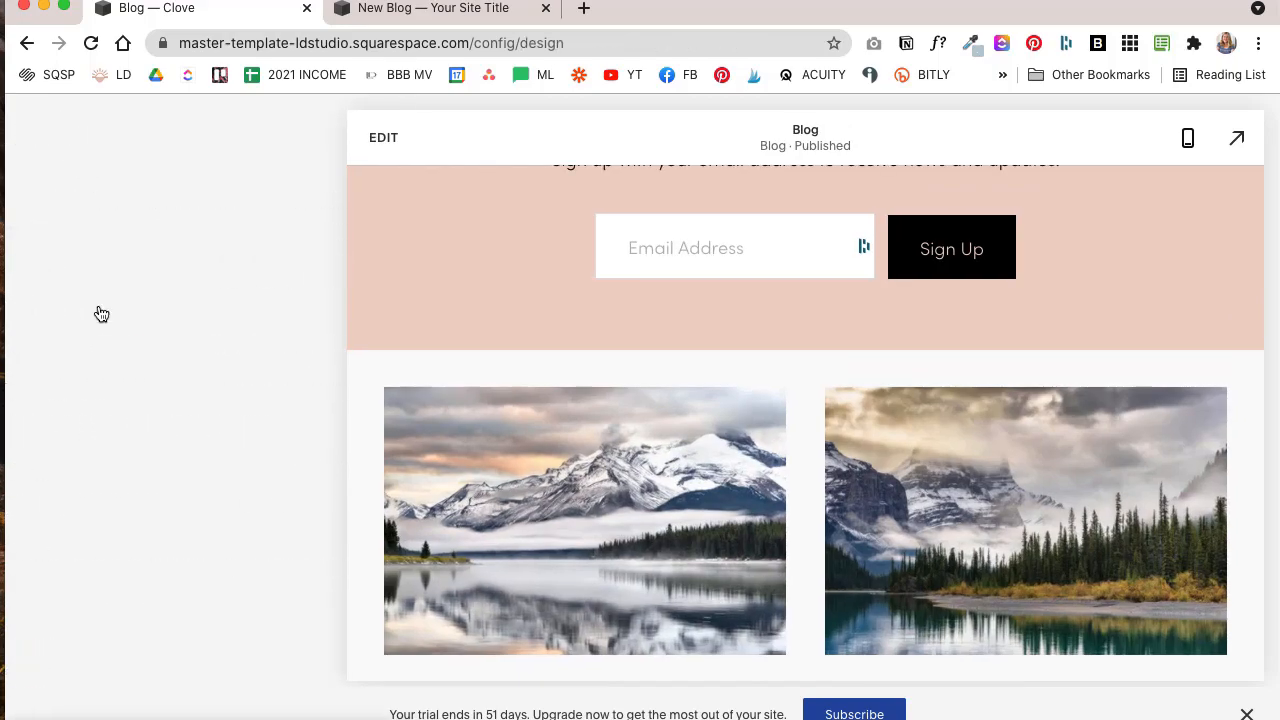
pyautogui.click(105, 283)
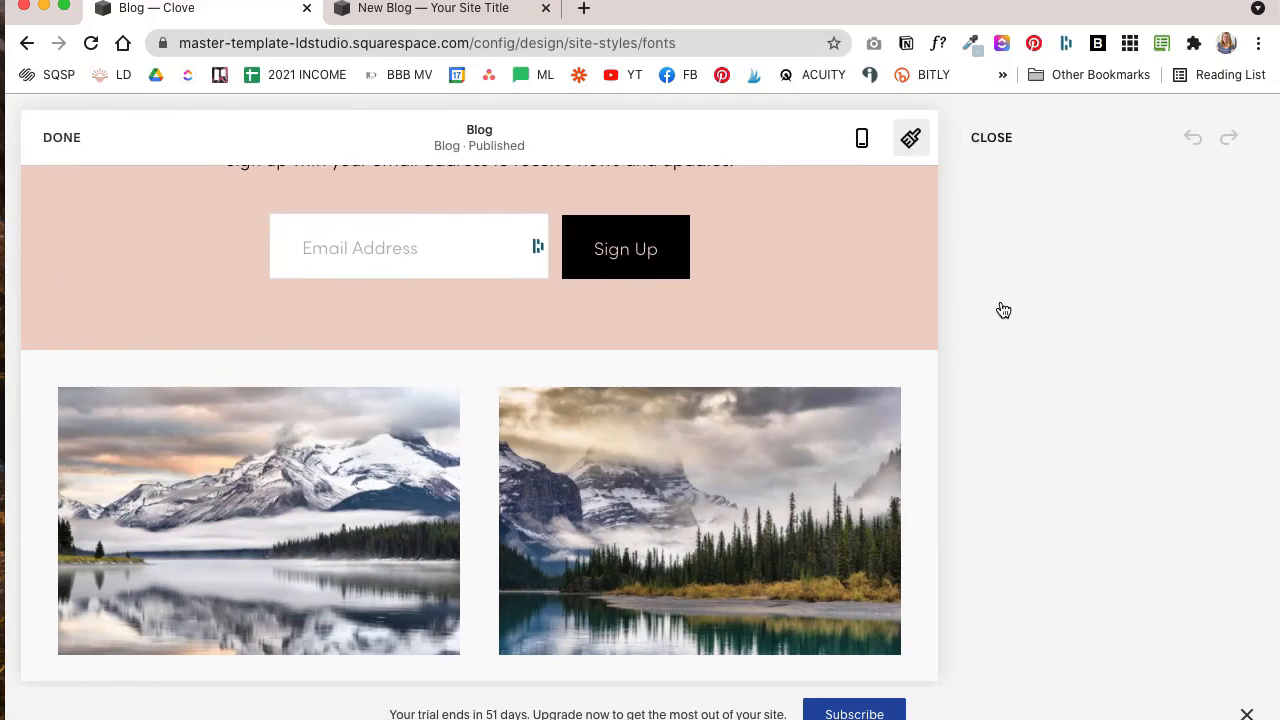
pyautogui.scroll(-5, 1140, 540)
pyautogui.click(1147, 552)
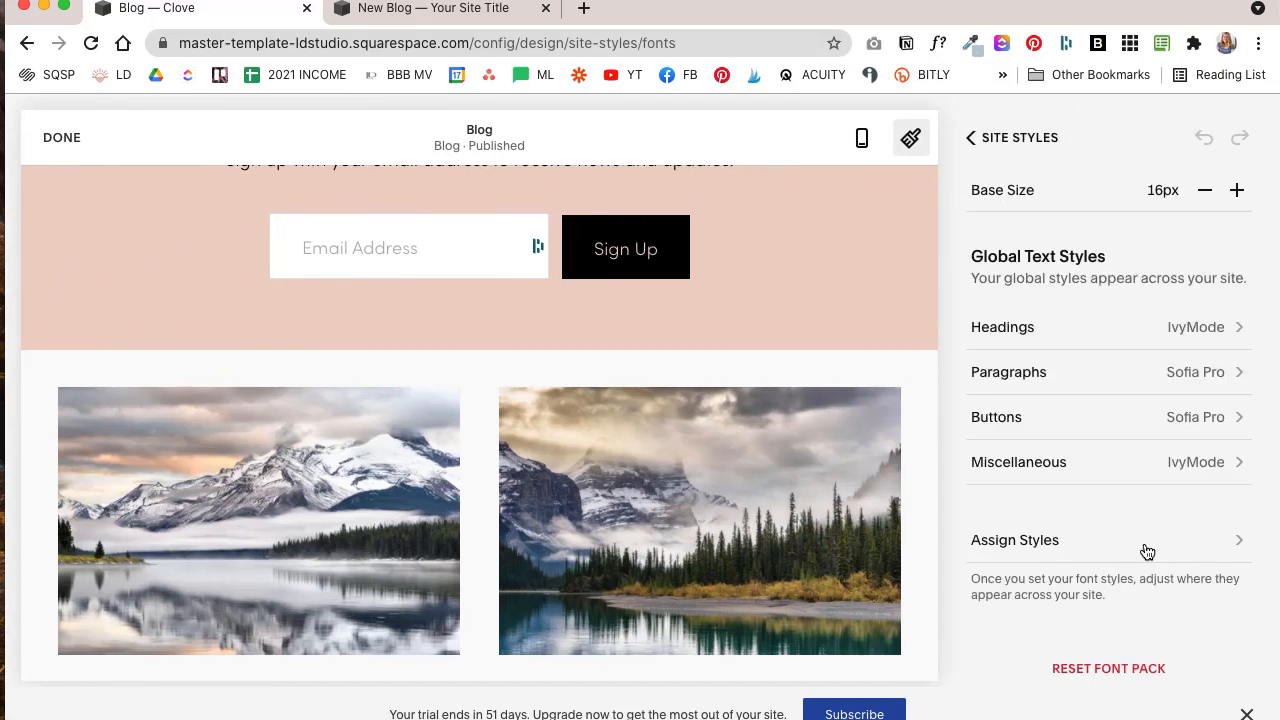
pyautogui.scroll(-3, 1140, 530)
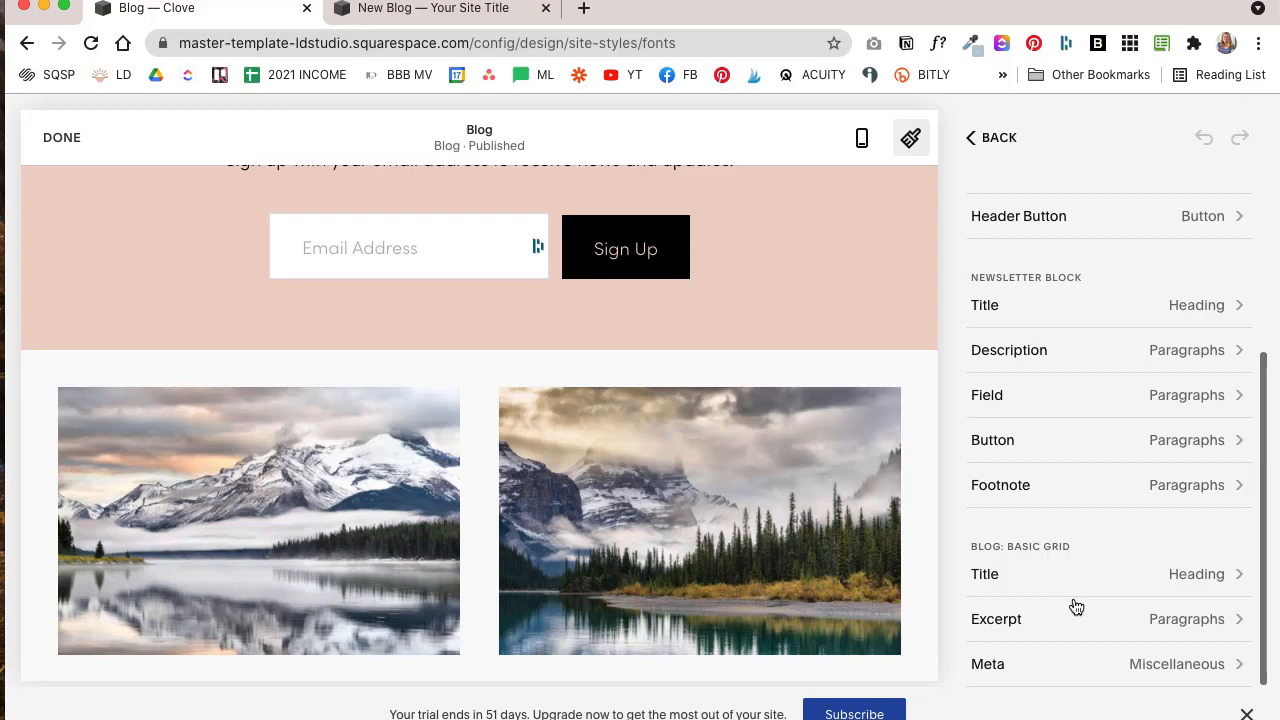
pyautogui.scroll(-5, 763, 534)
pyautogui.scroll(1, 763, 534)
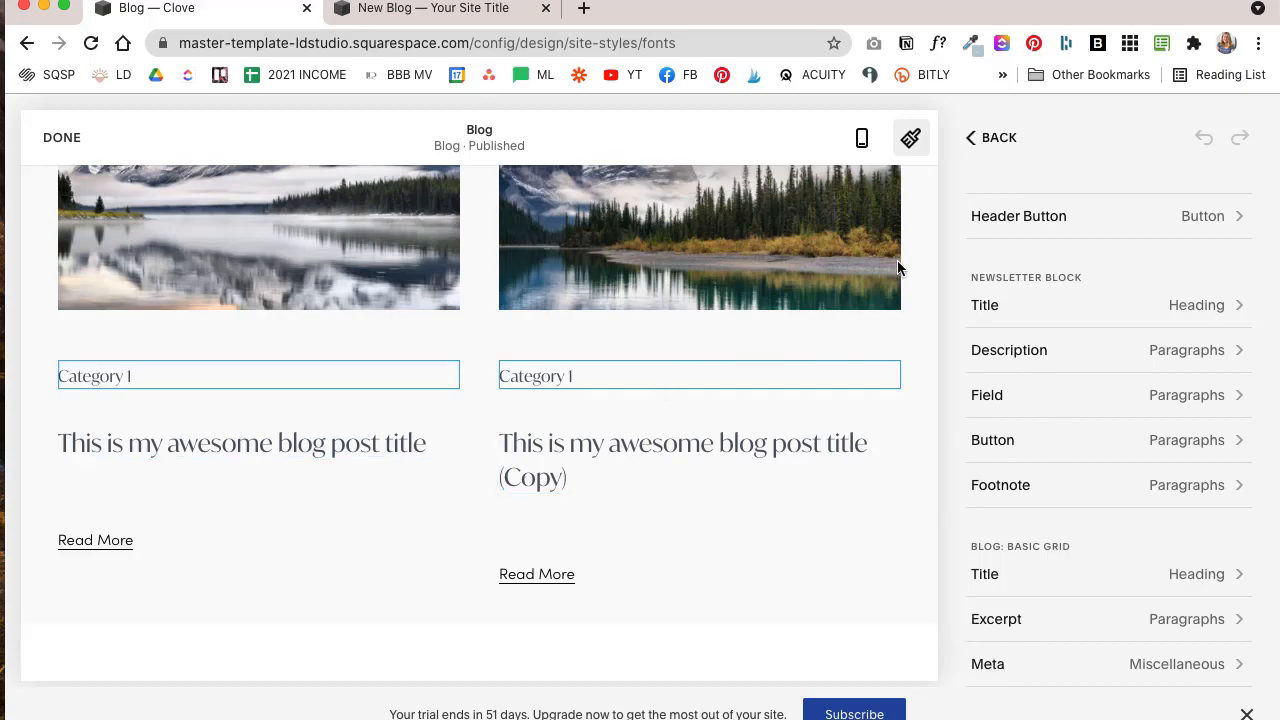
# - Leave the font styles and open the Light 1 color theme used by the post grid section for editing
pyautogui.click(988, 137)
pyautogui.scroll(-2, 1071, 514)
pyautogui.scroll(-2, 1071, 514)
pyautogui.scroll(2, 1071, 514)
pyautogui.click(1222, 524)
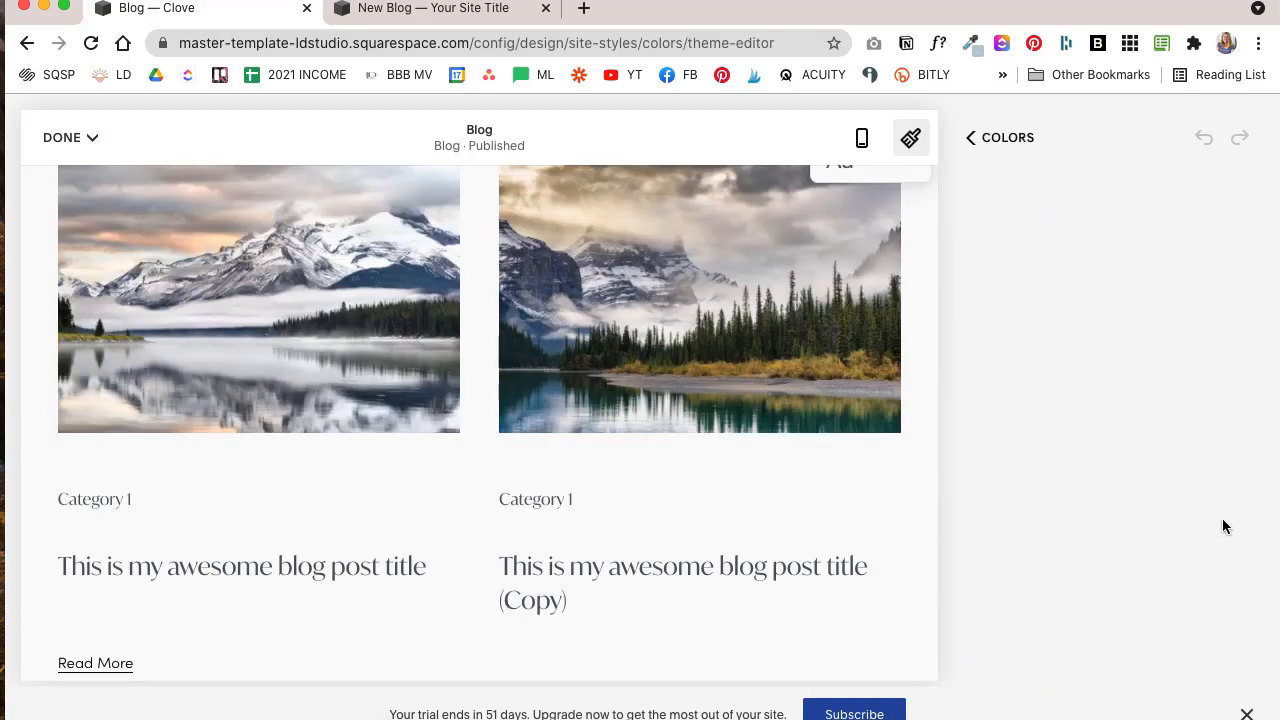
pyautogui.scroll(2, 809, 400)
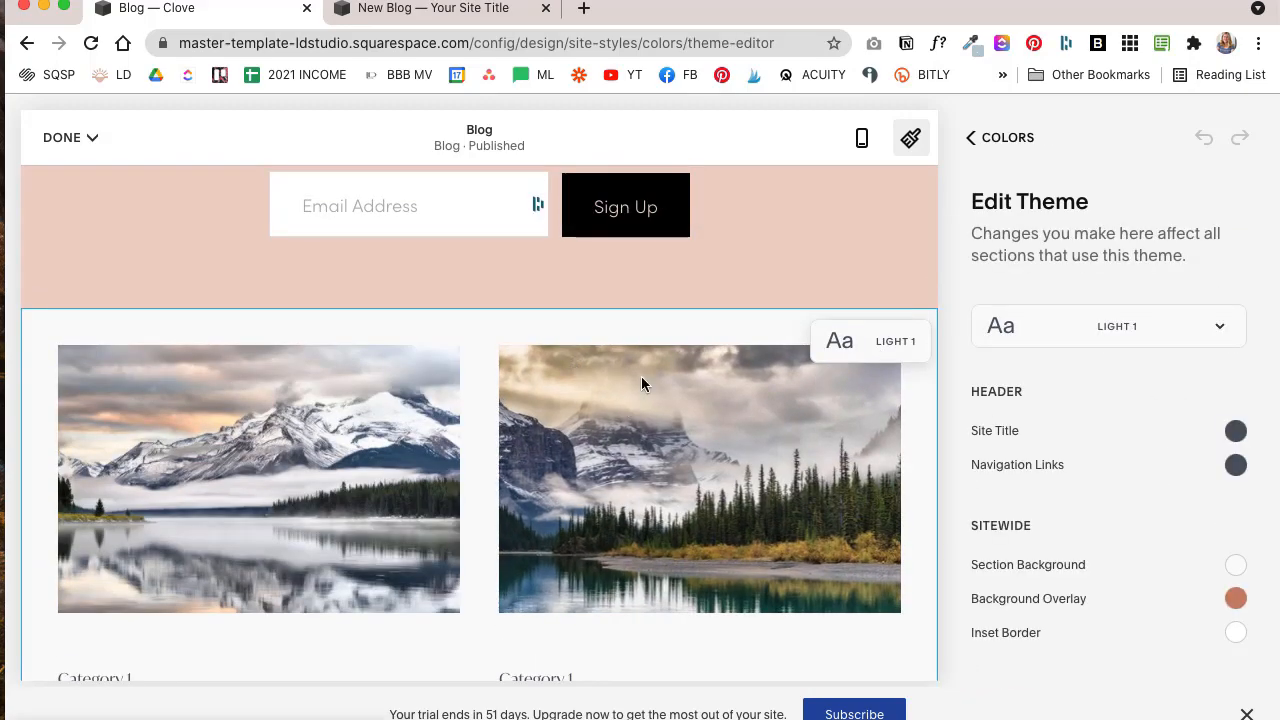
# - Set the Post Title color under Blog: Grid to the terracotta Dark palette color
pyautogui.scroll(-15, 1201, 487)
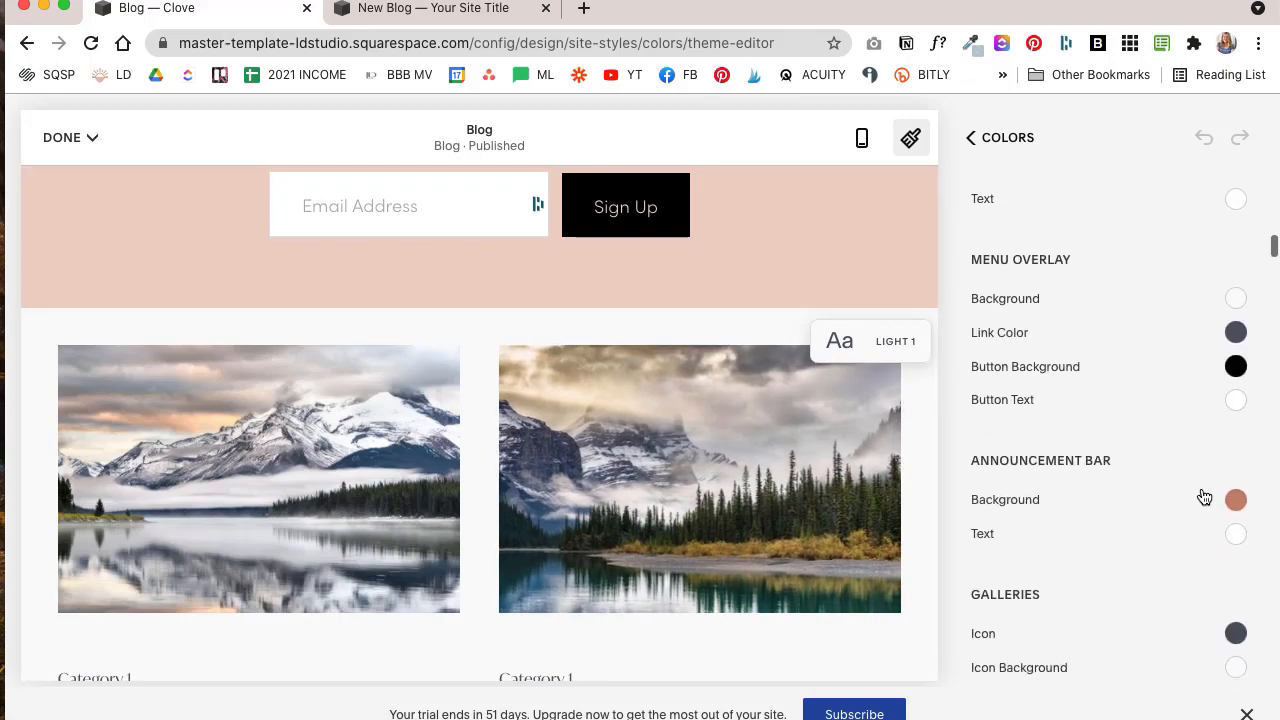
pyautogui.scroll(-10, 1094, 494)
pyautogui.scroll(3, 1095, 494)
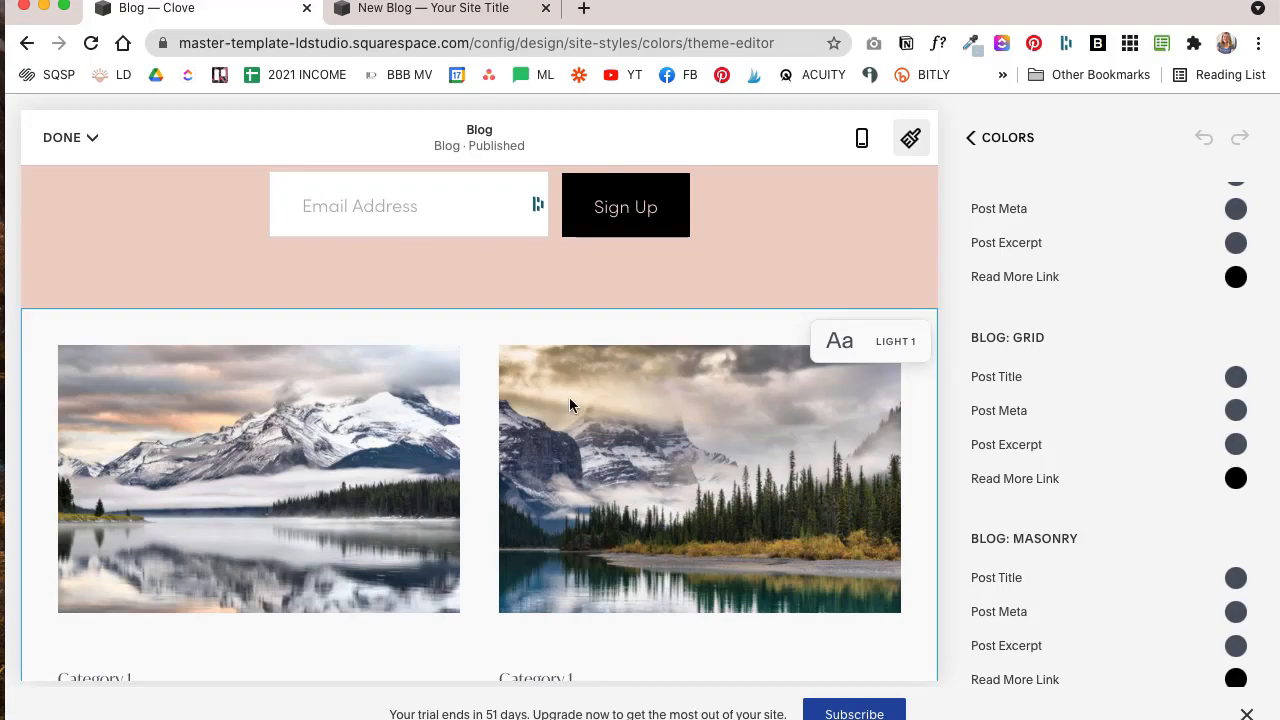
pyautogui.scroll(-2, 650, 453)
pyautogui.scroll(-5, 650, 453)
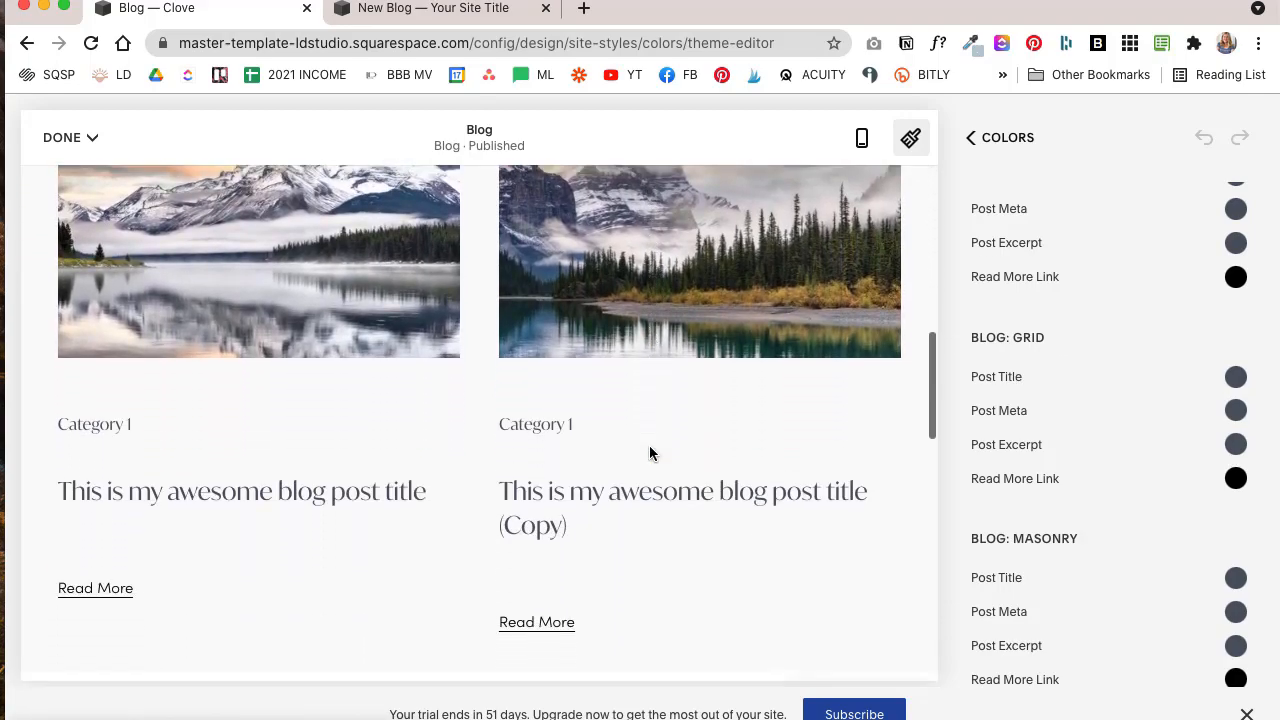
pyautogui.click(1240, 384)
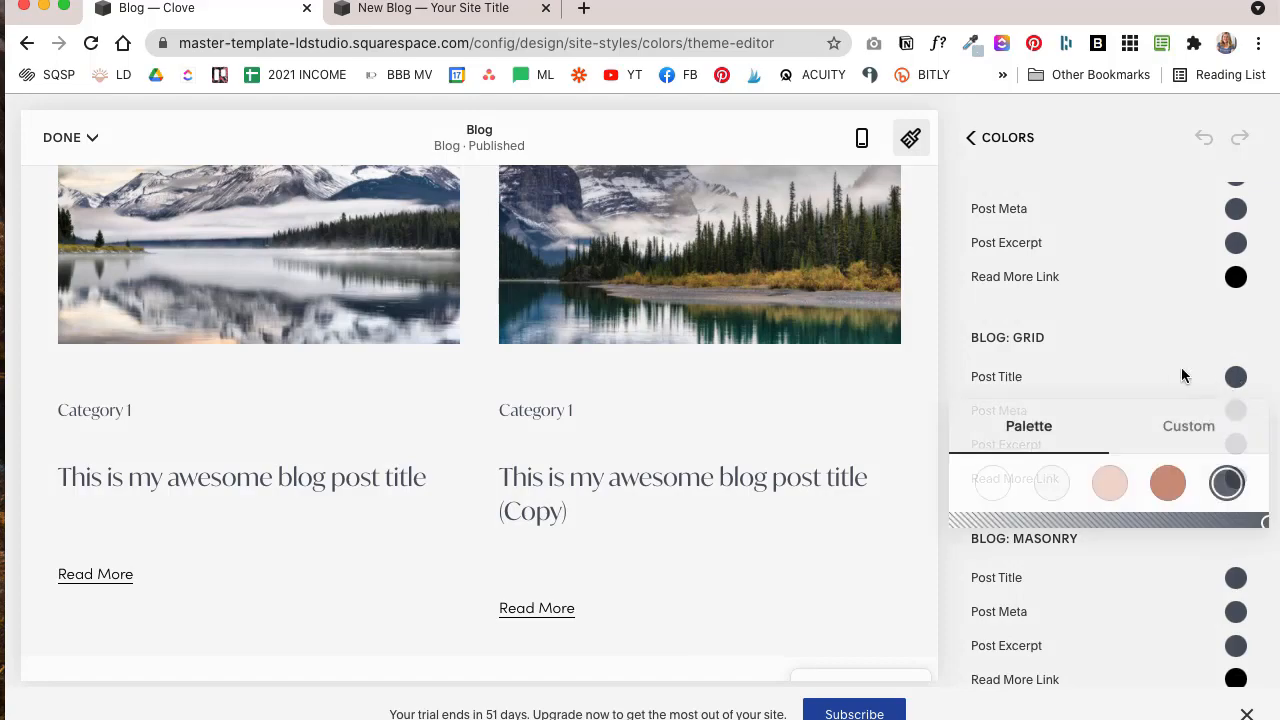
pyautogui.click(1168, 485)
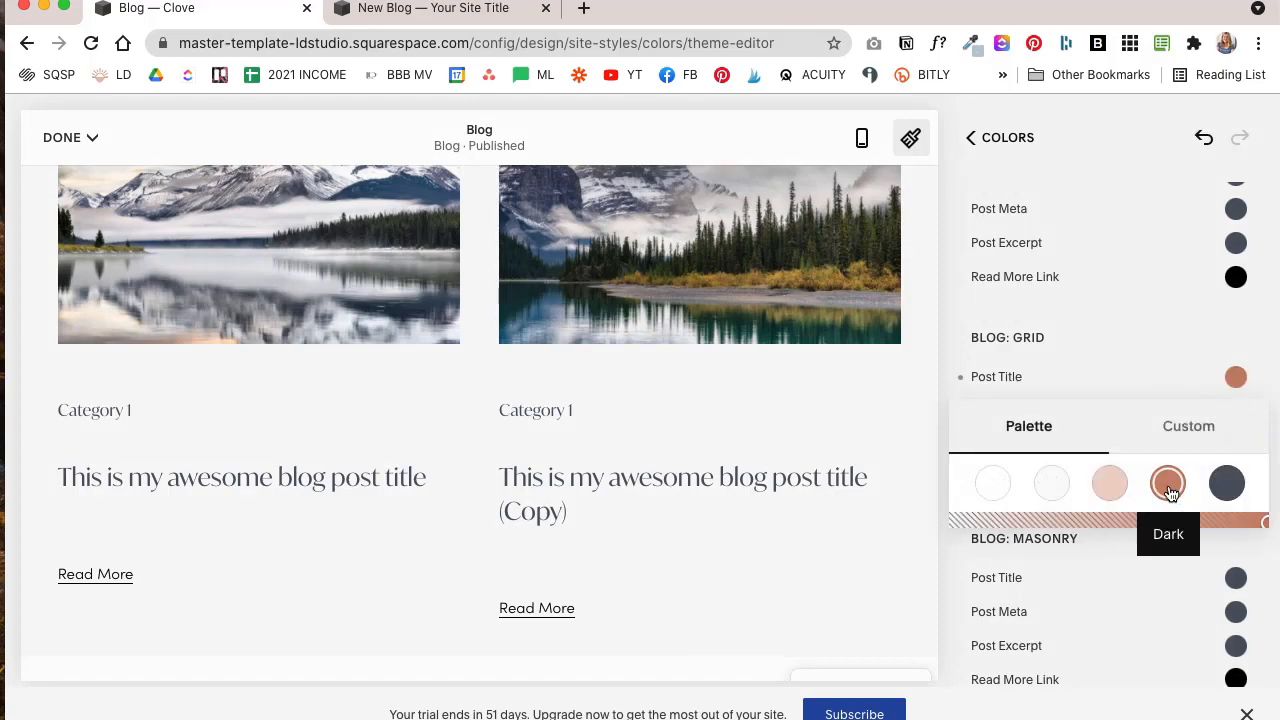
pyautogui.click(1116, 370)
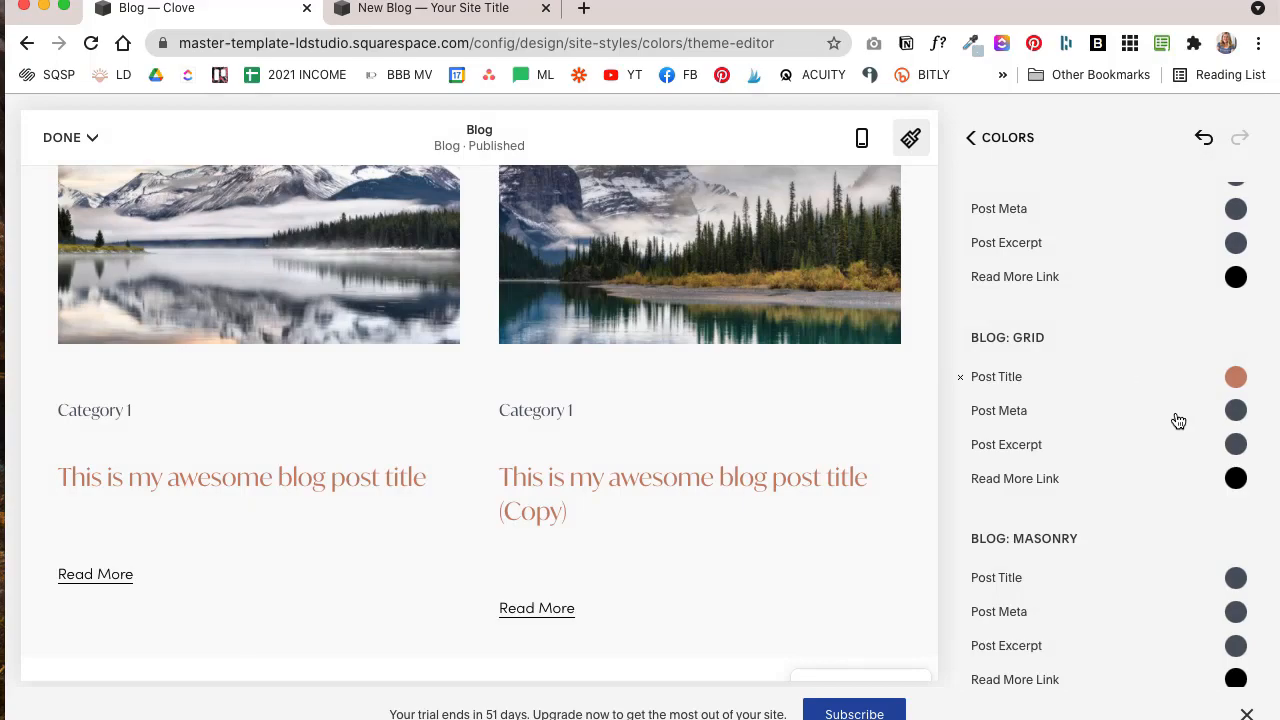
# - Set the Post Meta color under Blog: Grid to the palette's light pink and go back to the site styles
pyautogui.click(1240, 416)
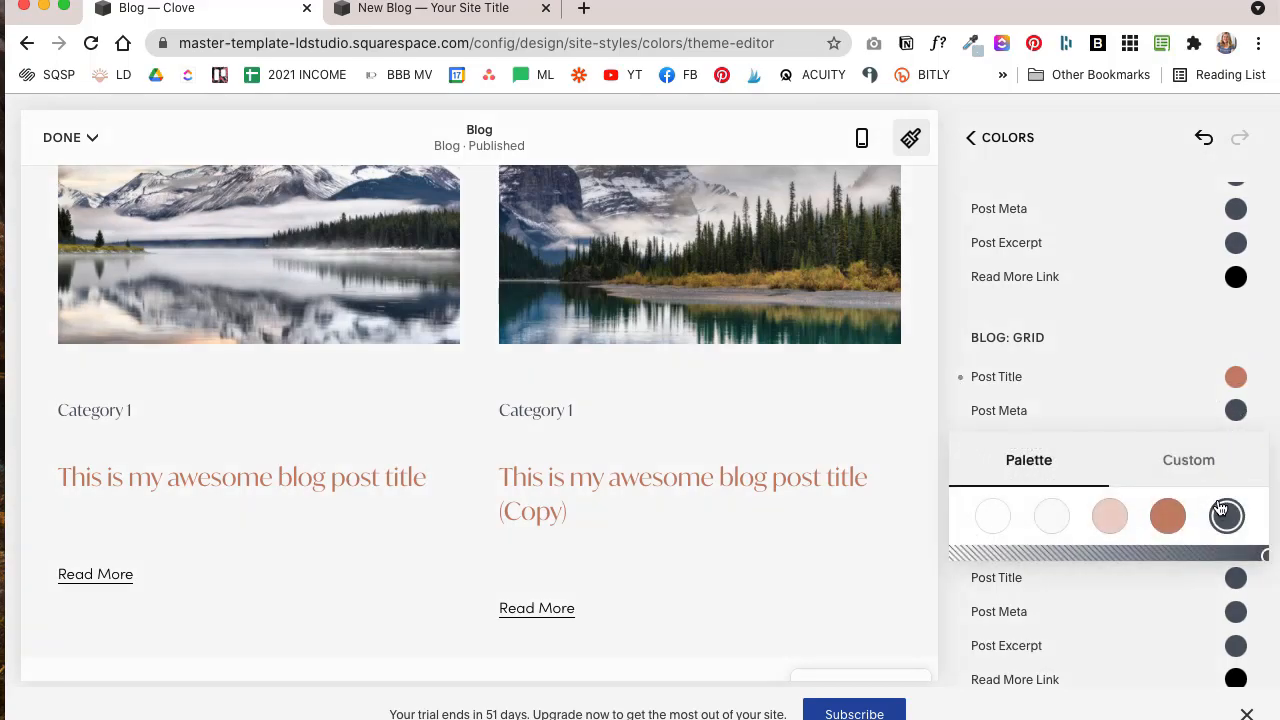
pyautogui.click(1116, 533)
pyautogui.click(1107, 403)
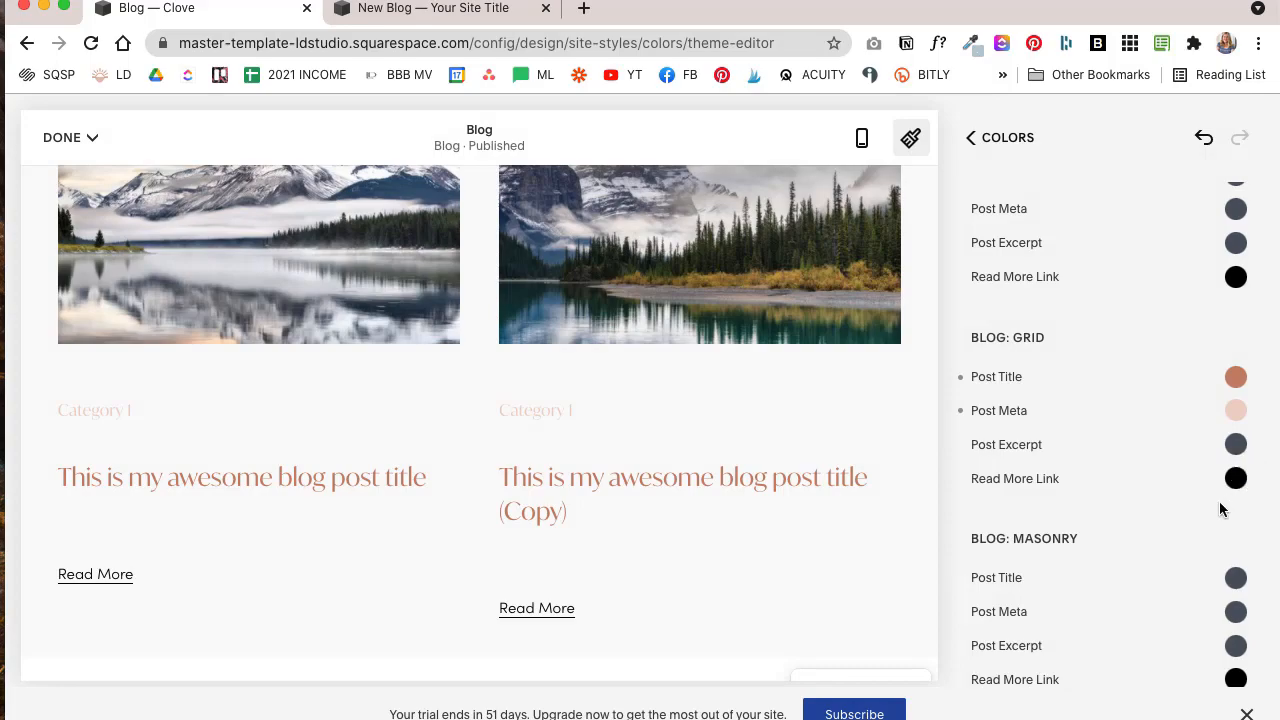
pyautogui.click(972, 142)
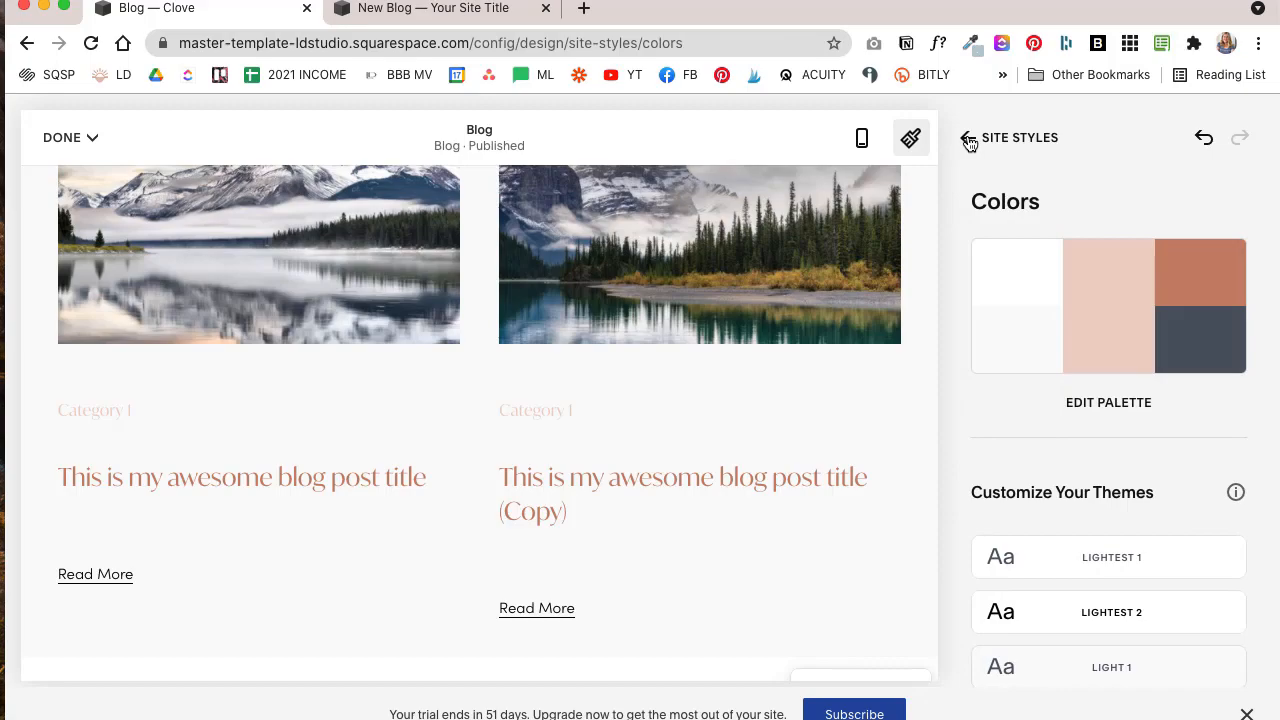
pyautogui.click(969, 142)
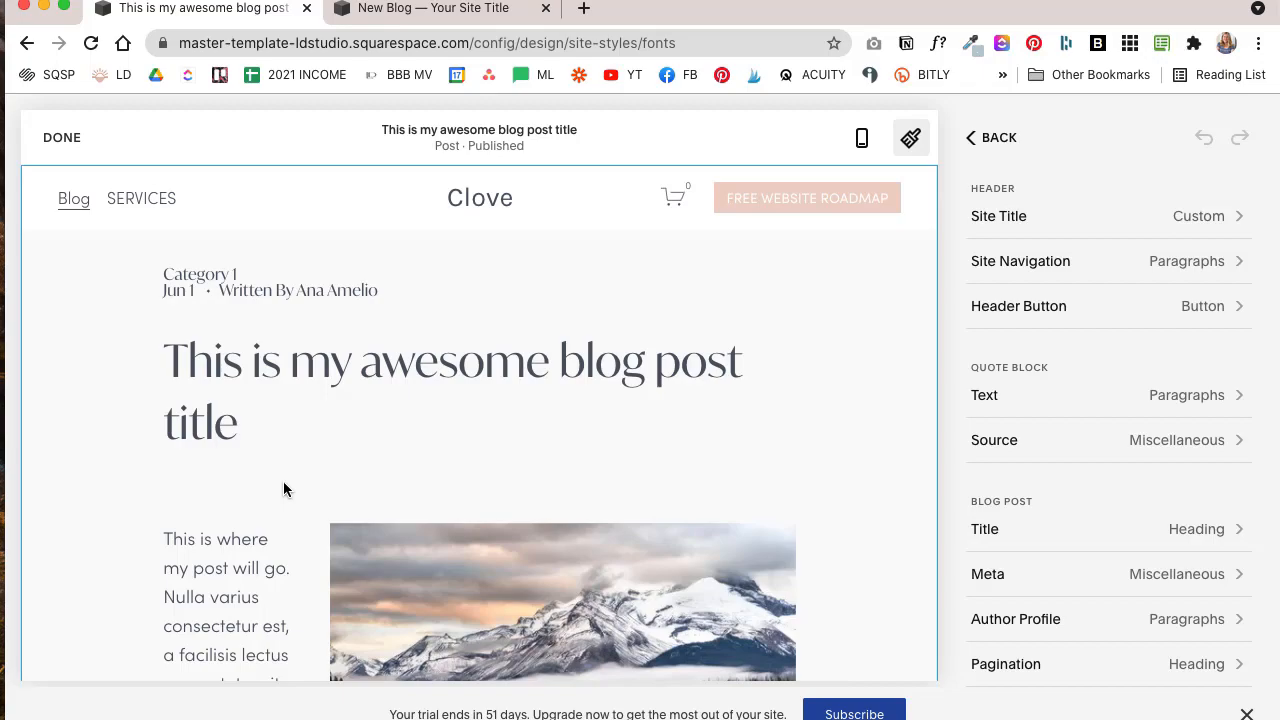
# - Examine the font style assignments for the blog post's title, meta, author profile and pagination alongside the post's content
pyautogui.scroll(-5, 283, 481)
pyautogui.scroll(2, 283, 481)
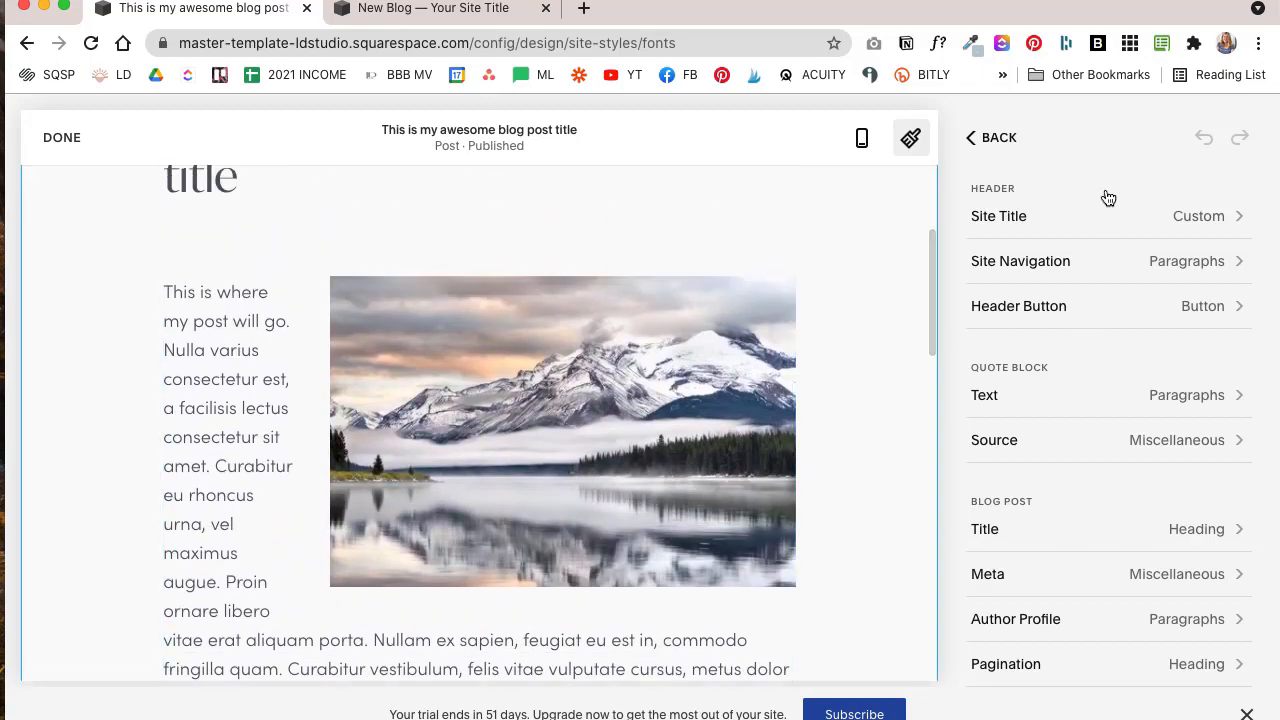
pyautogui.click(980, 140)
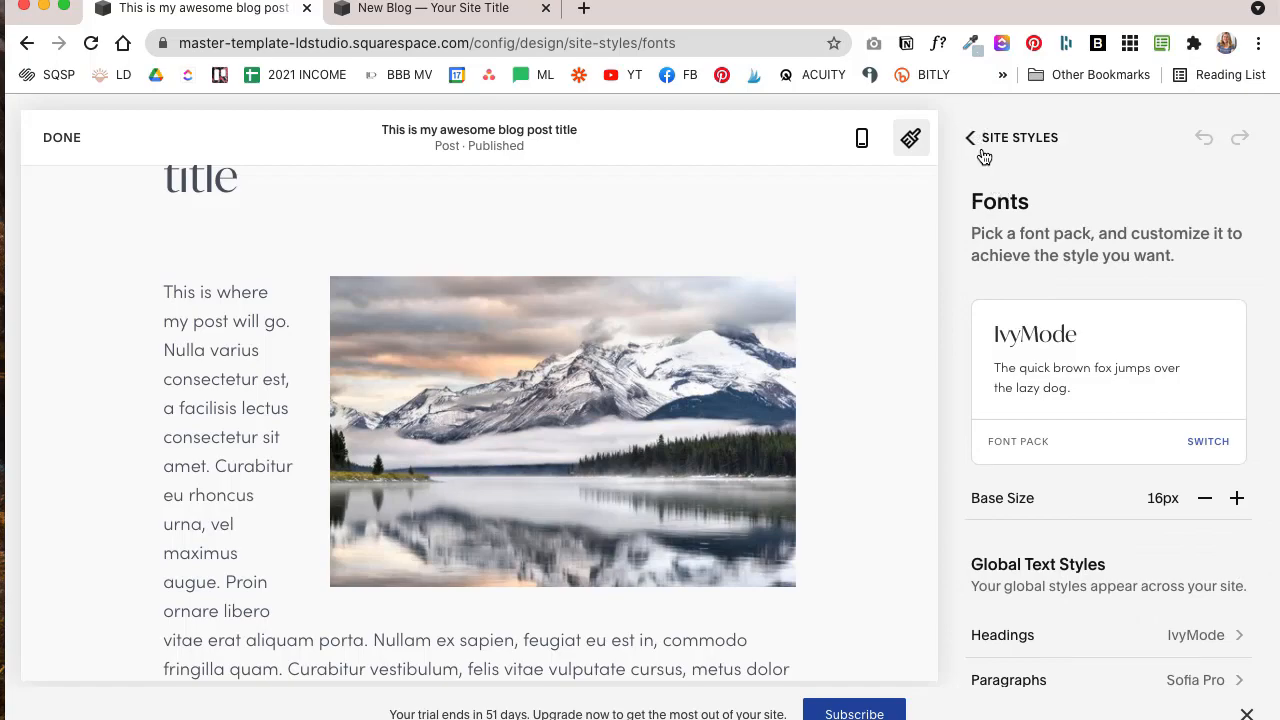
pyautogui.scroll(-3, 1056, 550)
pyautogui.click(1047, 541)
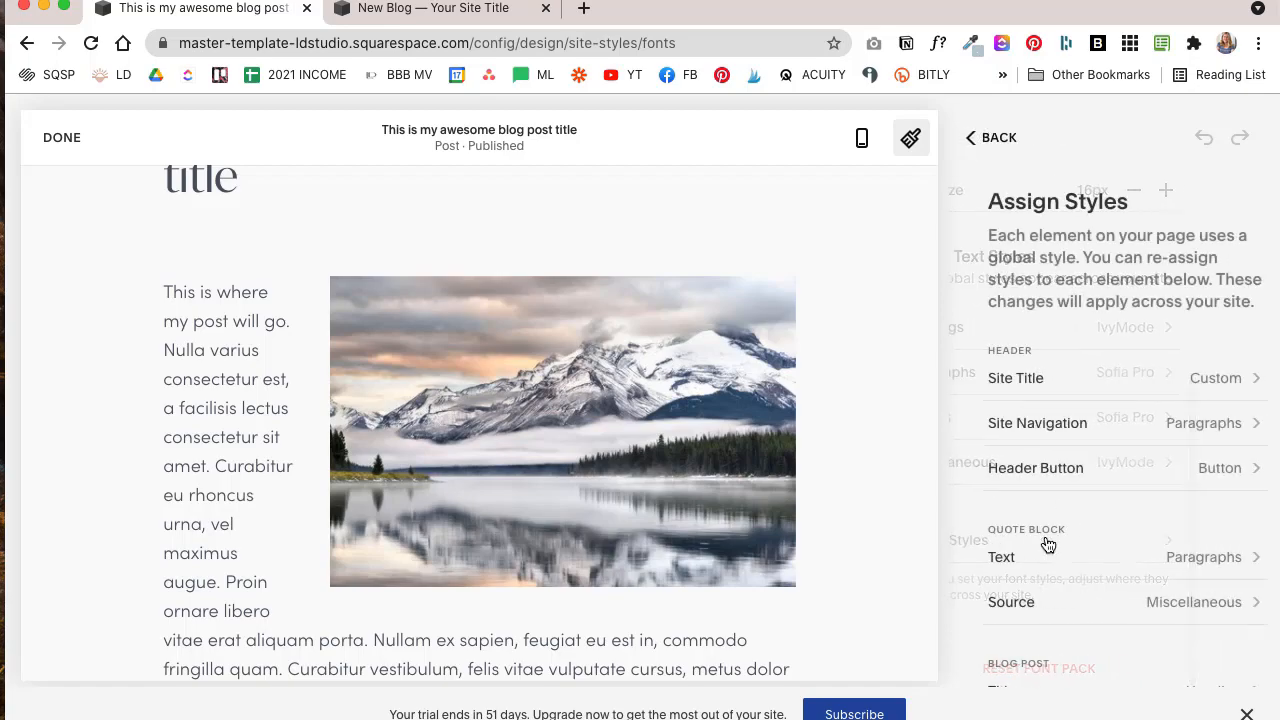
pyautogui.scroll(-2, 1046, 543)
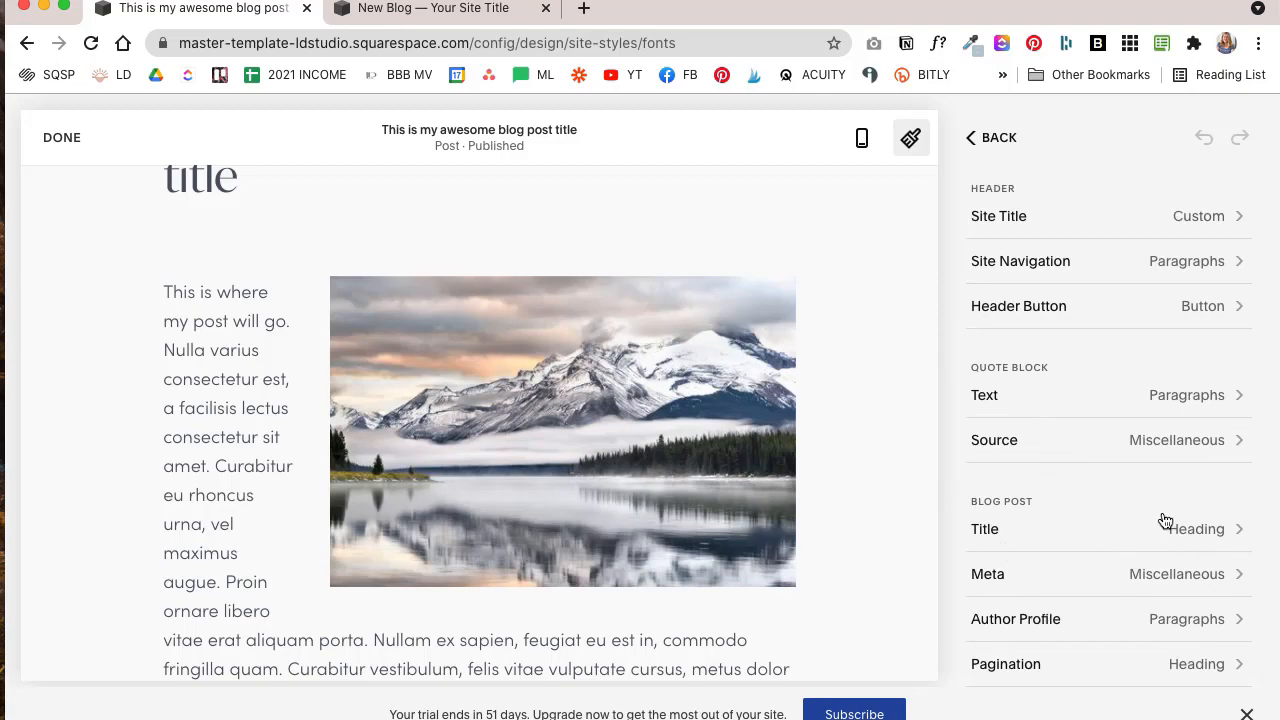
pyautogui.scroll(2, 417, 323)
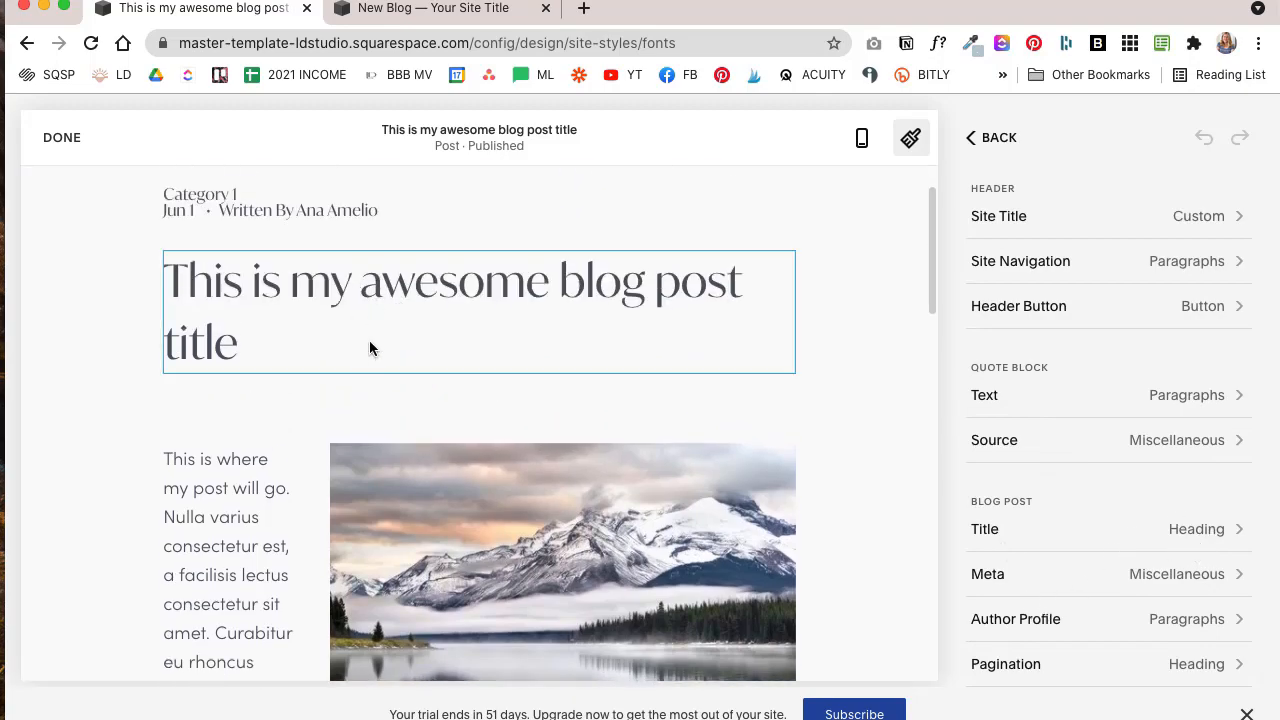
pyautogui.scroll(-3, 369, 340)
pyautogui.scroll(-2, 369, 340)
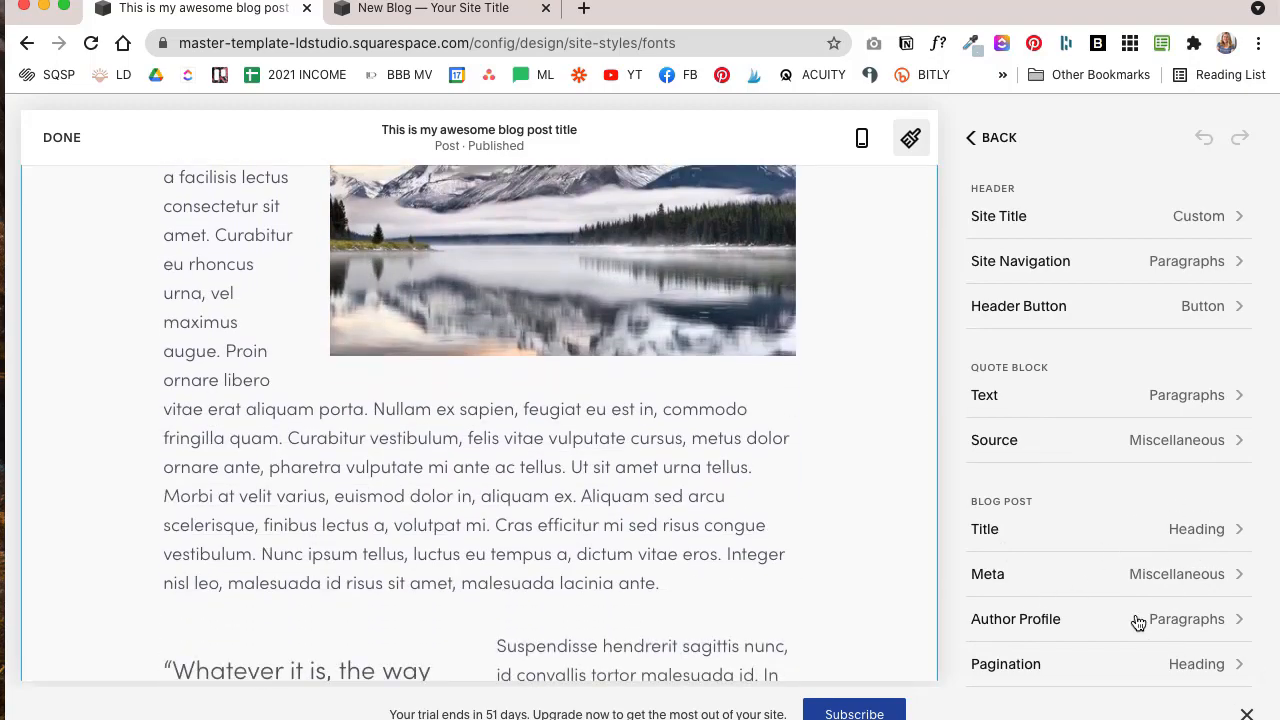
# - Look through the color theme's Blog Post color settings, leave the site styles and view the post in the page editor
pyautogui.click(982, 137)
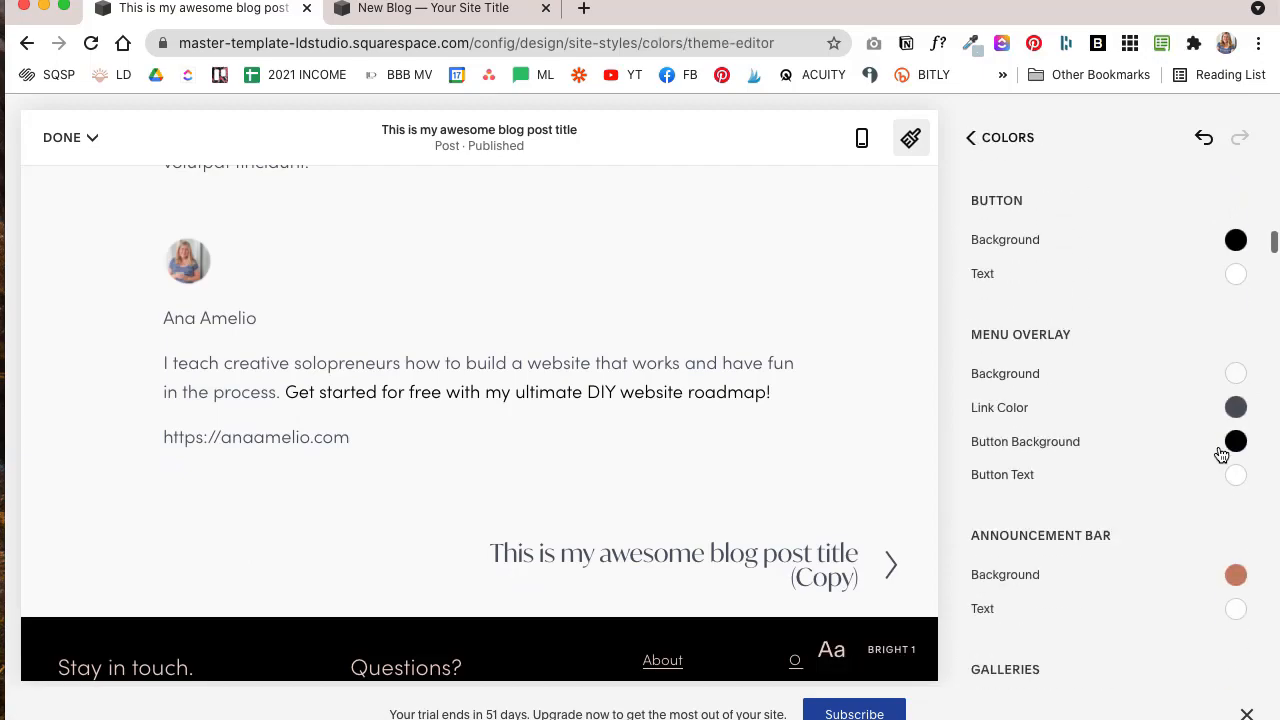
pyautogui.scroll(-10, 1220, 455)
pyautogui.scroll(-10, 1221, 455)
pyautogui.scroll(15, 615, 325)
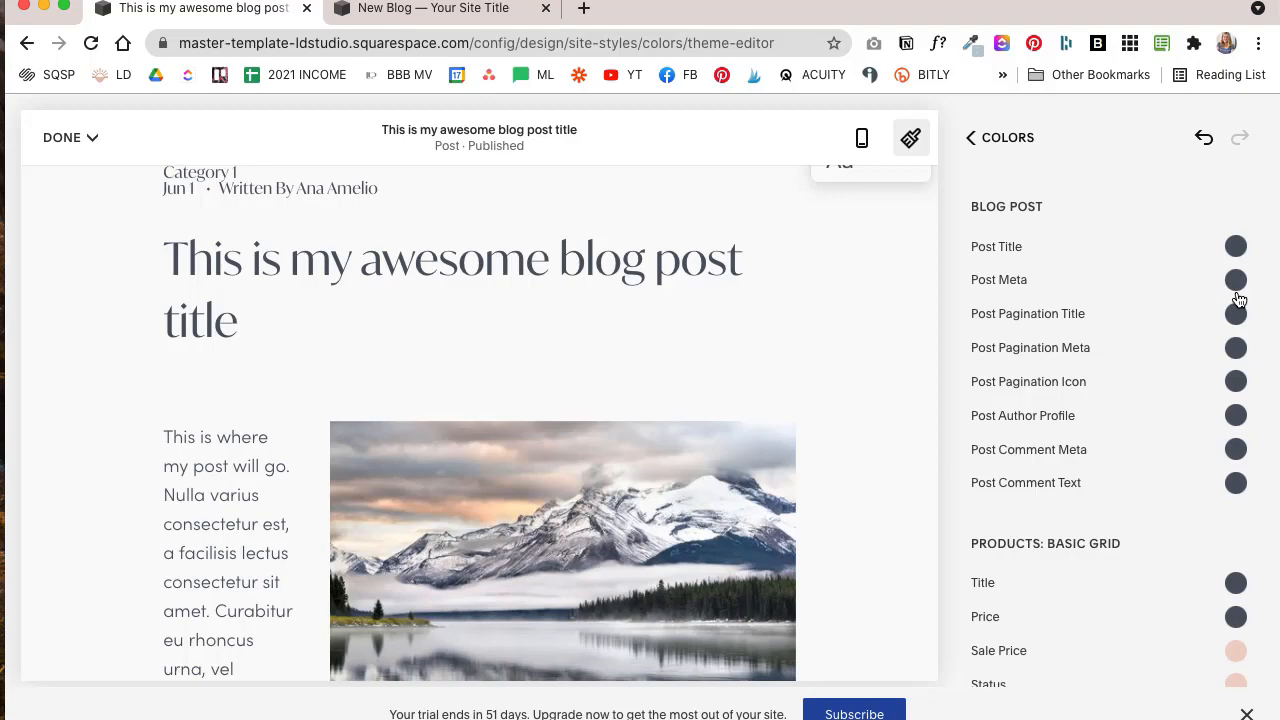
pyautogui.click(986, 137)
pyautogui.click(971, 137)
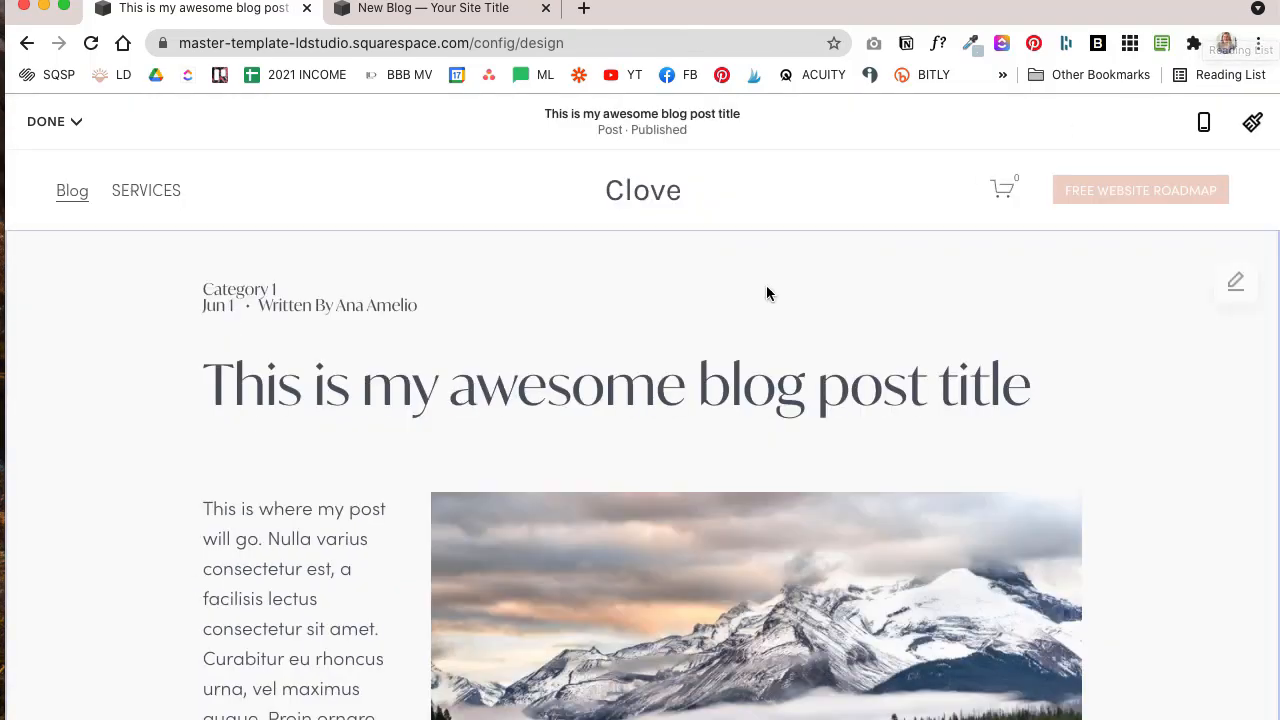
pyautogui.scroll(-3, 443, 371)
pyautogui.scroll(3, 409, 334)
# - Switch to the New Blog site, open its design site styles and find the blog metadata and list options
pyautogui.moveTo(44, 118)
pyautogui.click(404, 12)
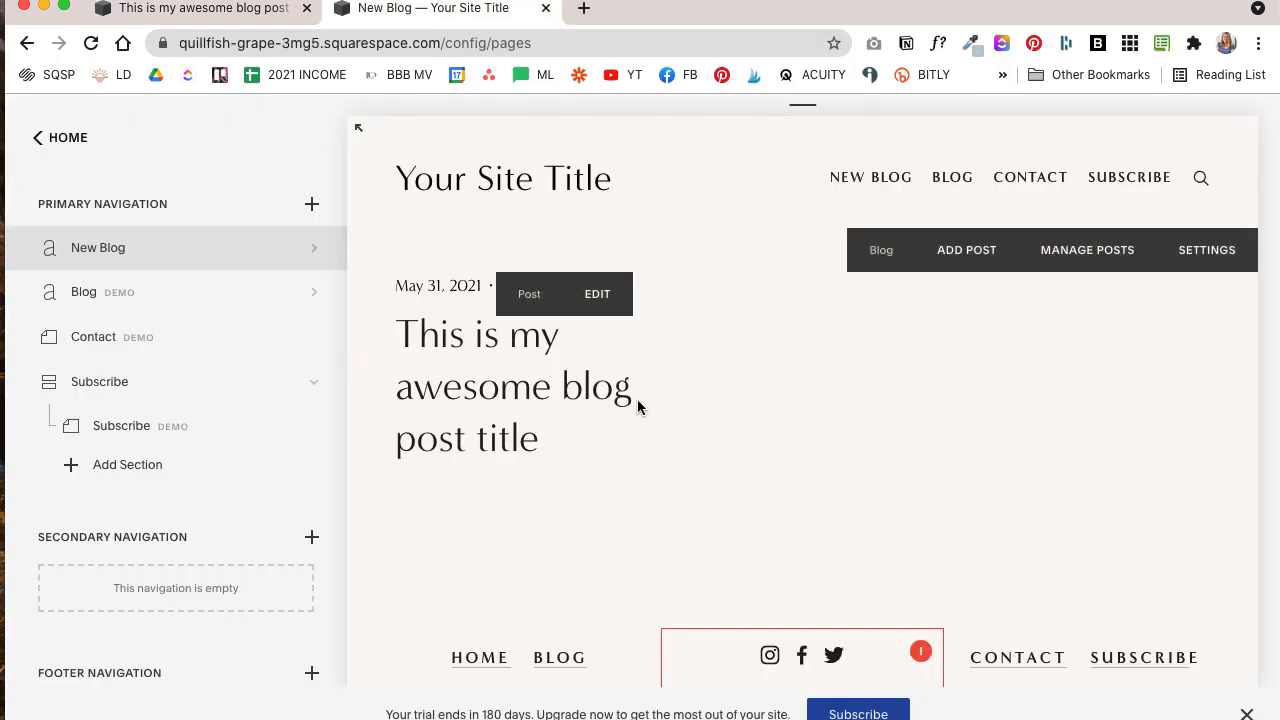
pyautogui.click(46, 152)
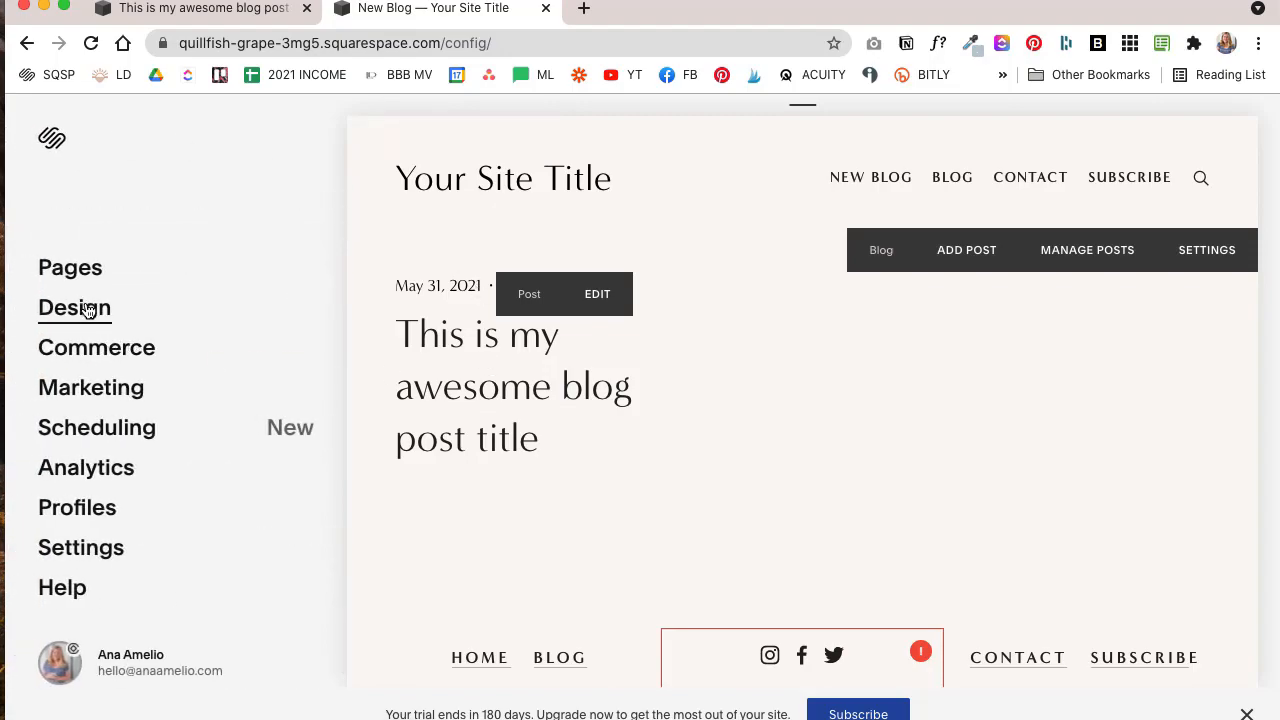
pyautogui.click(80, 311)
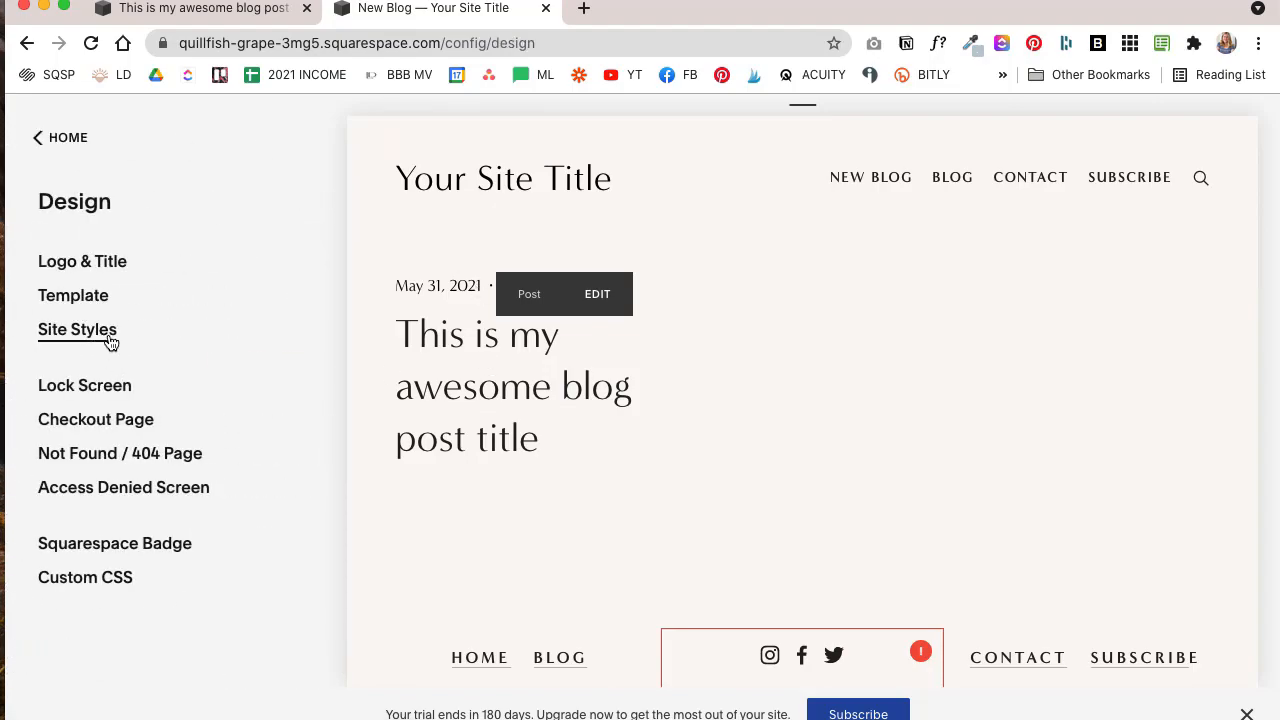
pyautogui.click(108, 340)
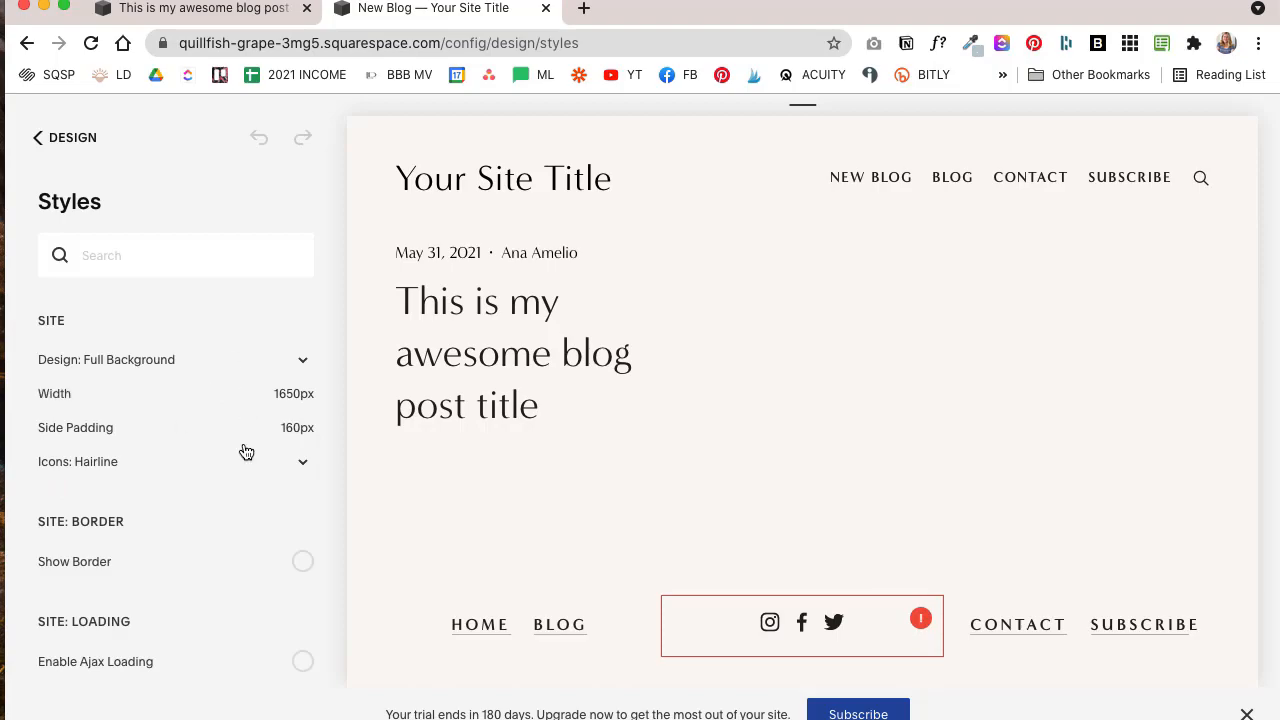
pyautogui.scroll(-10, 246, 452)
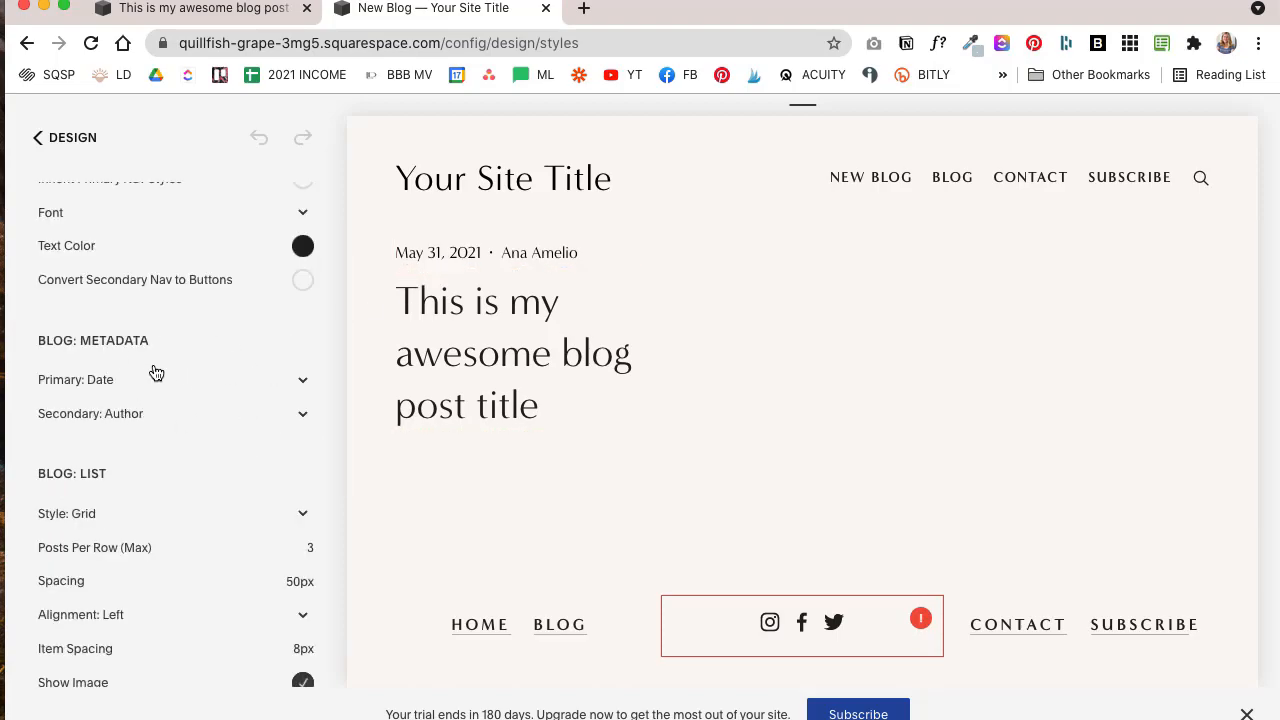
# - Set the blog metadata to None for primary and Category for secondary
pyautogui.click(305, 382)
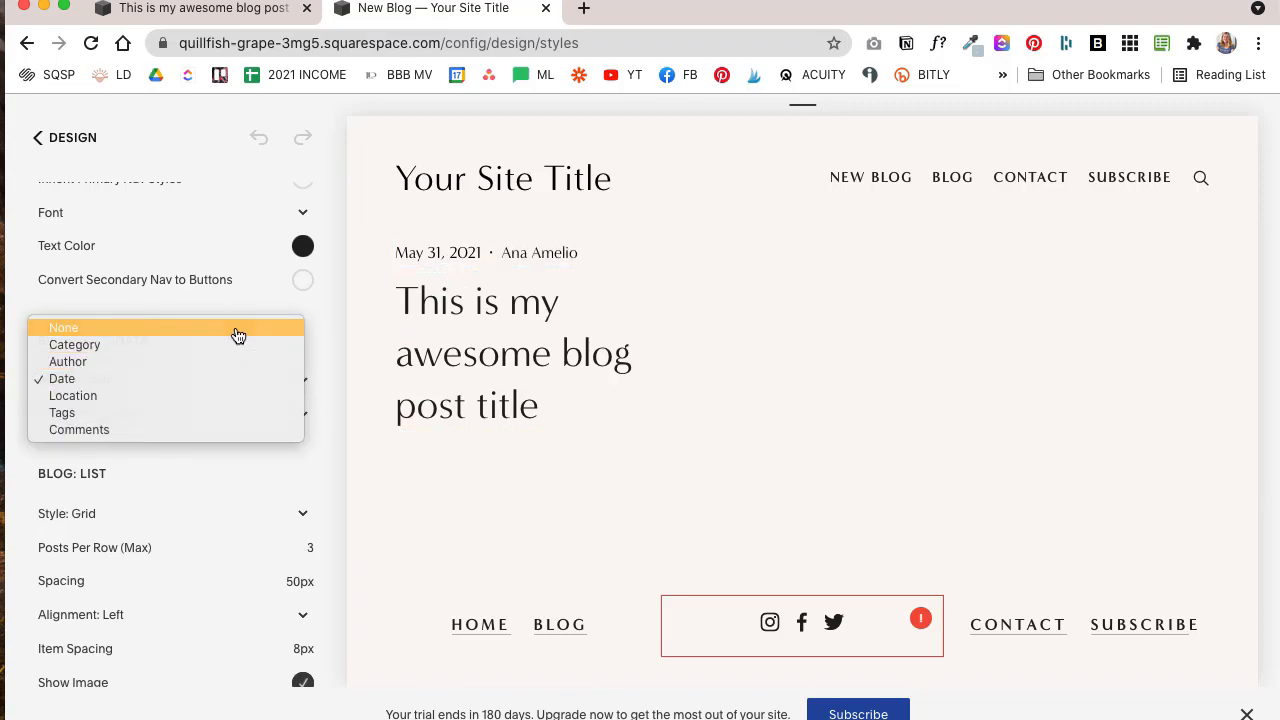
pyautogui.click(289, 372)
pyautogui.click(307, 420)
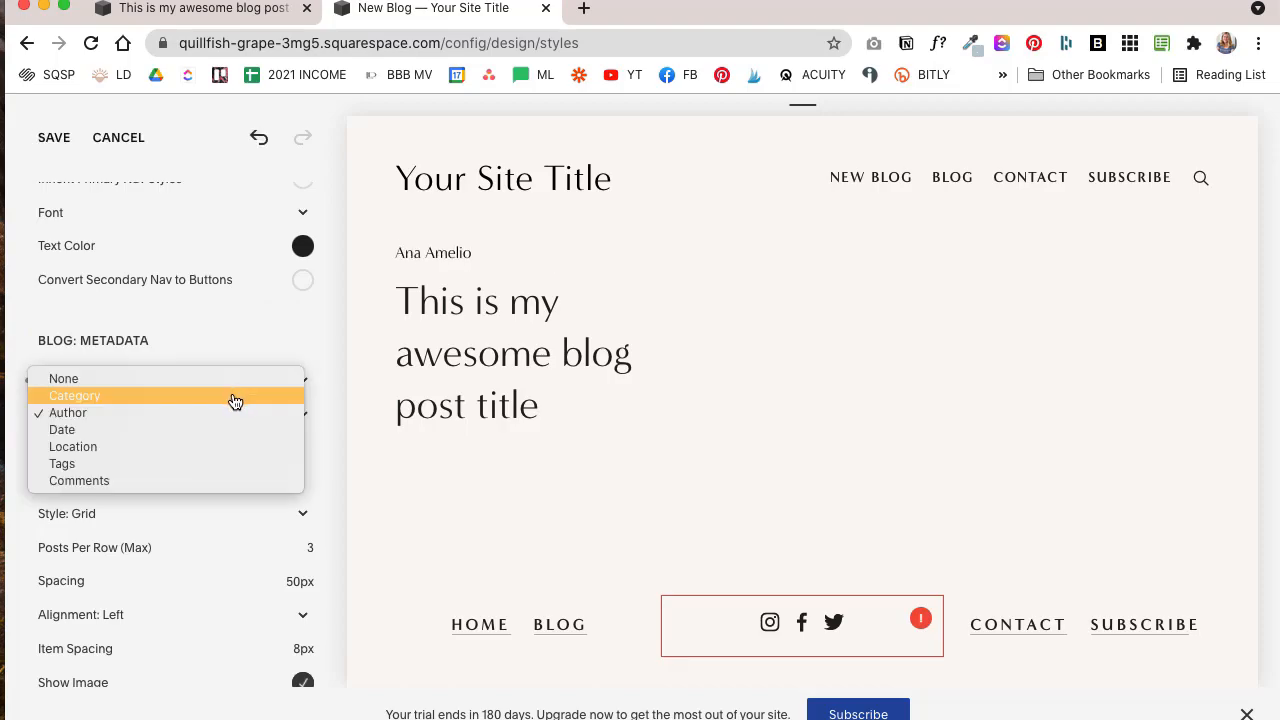
pyautogui.click(234, 400)
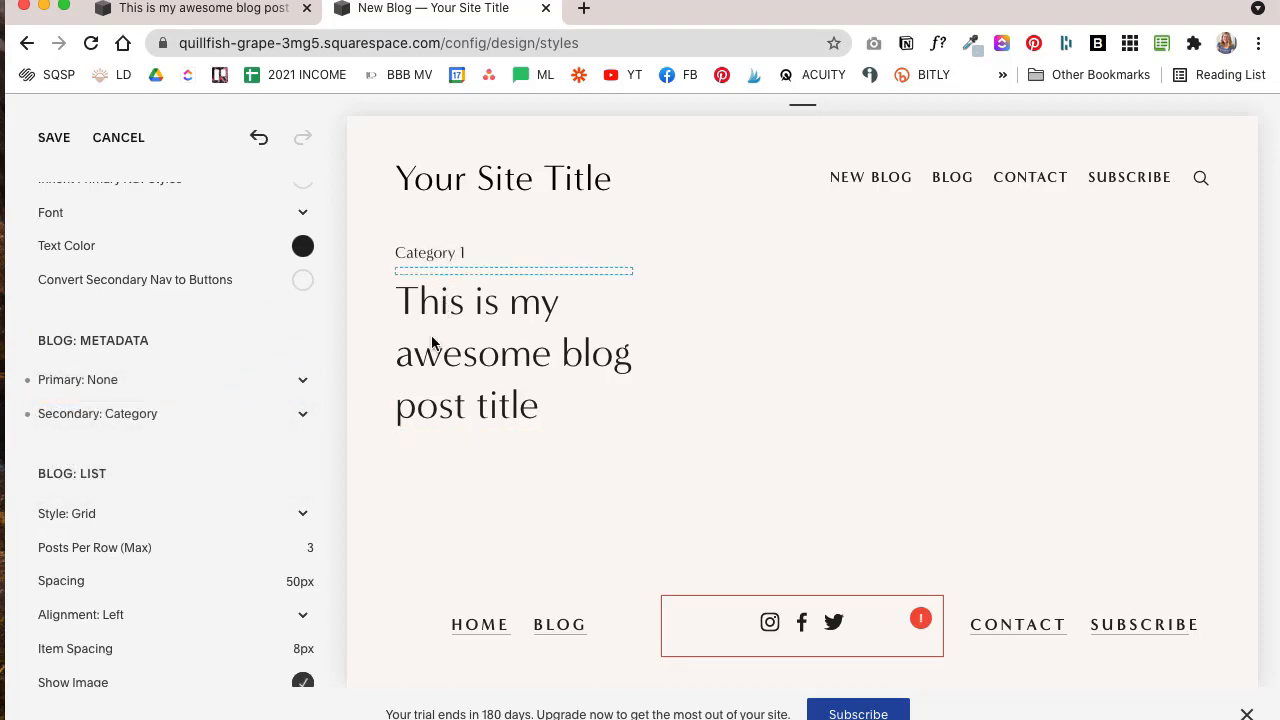
# - Change the blog list style to Stacked
pyautogui.scroll(-5, 223, 411)
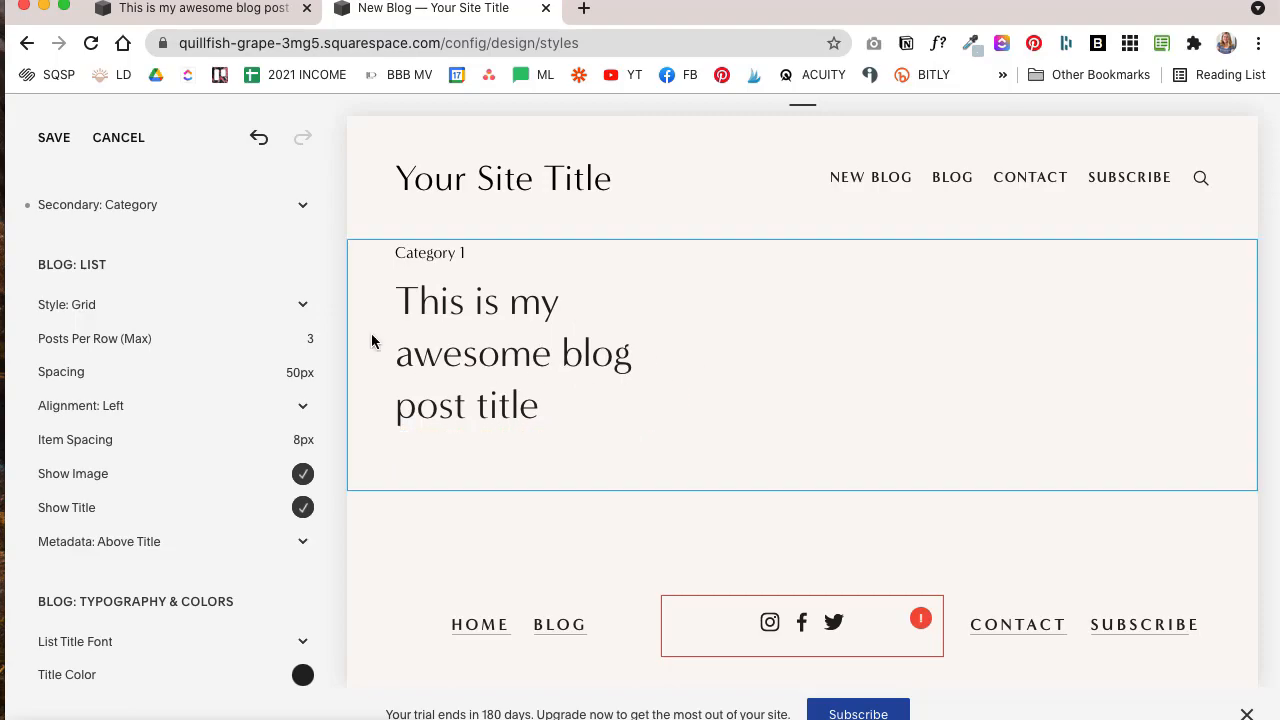
pyautogui.click(304, 306)
pyautogui.click(242, 320)
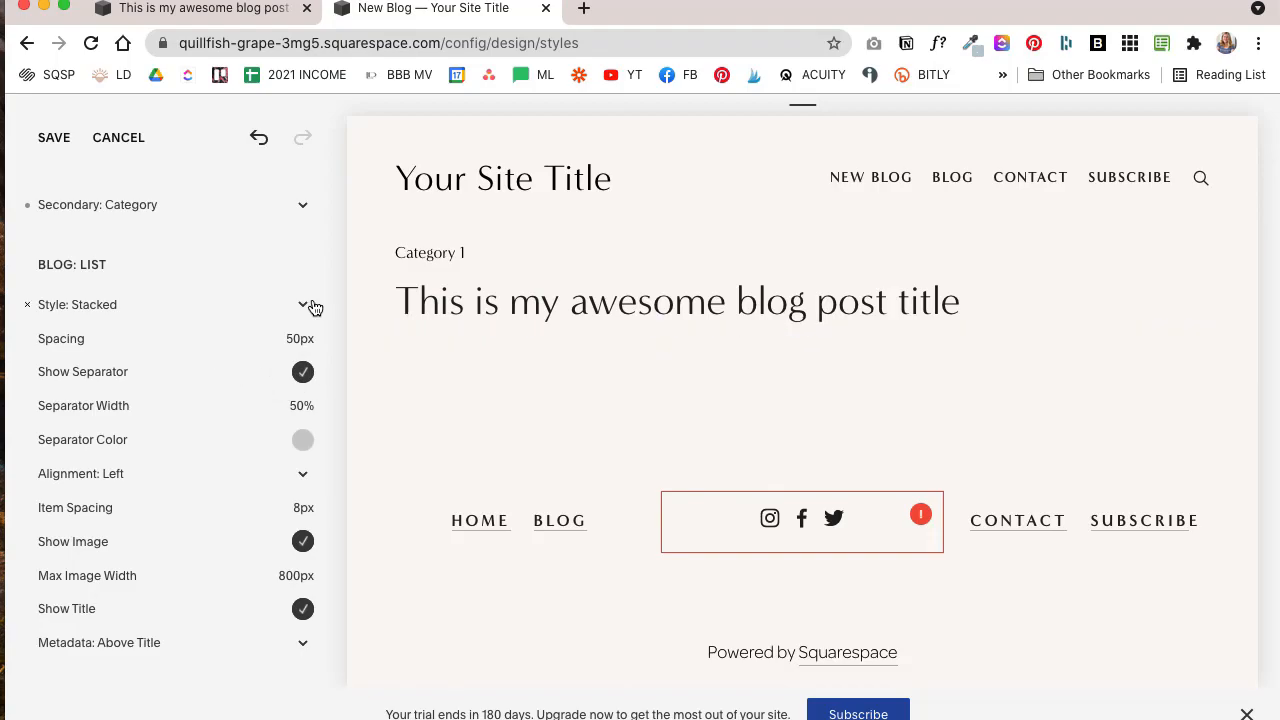
# - Try the blog list's Show Title option off and turn it back on
pyautogui.scroll(-1, 234, 506)
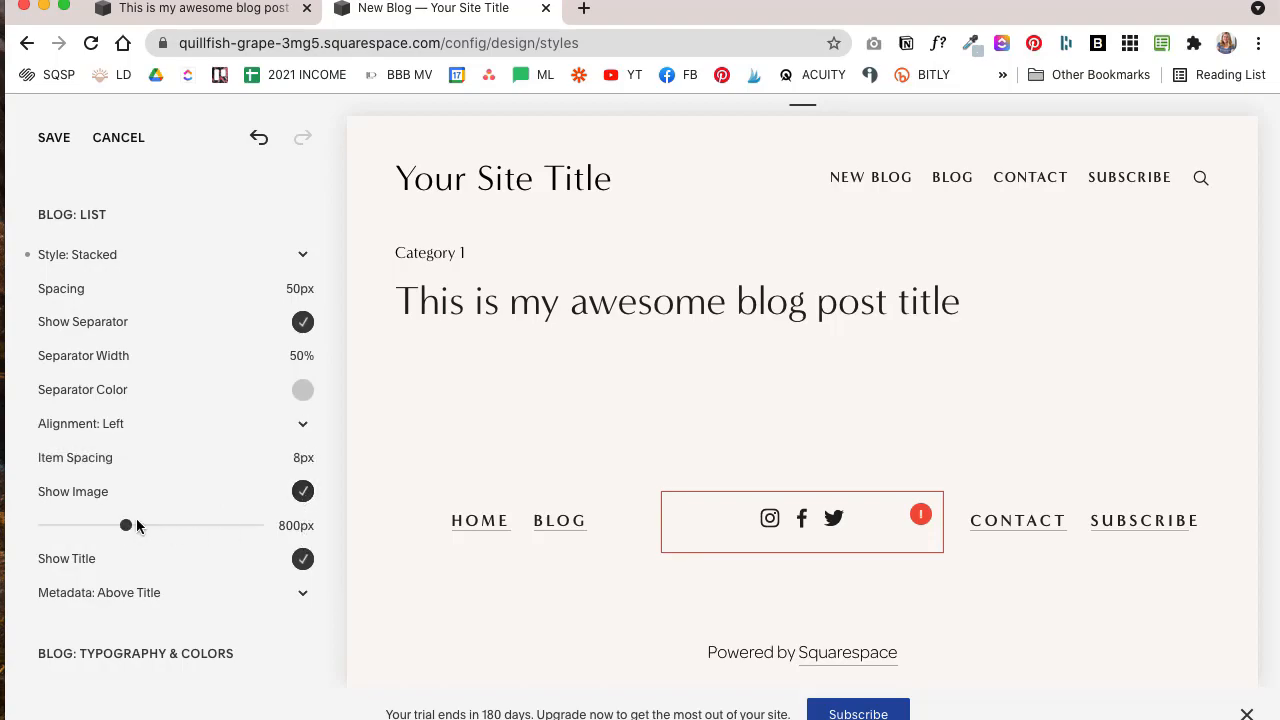
pyautogui.scroll(-1, 237, 583)
pyautogui.click(304, 490)
pyautogui.click(304, 490)
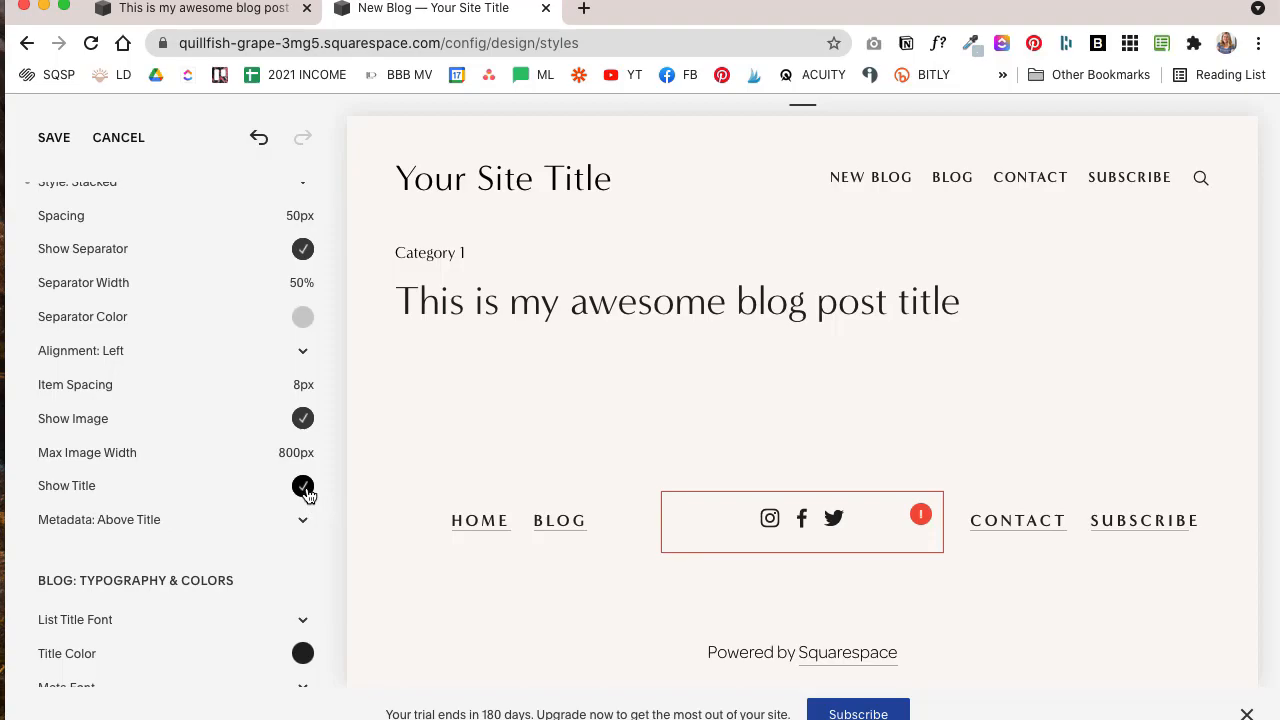
pyautogui.scroll(2, 306, 492)
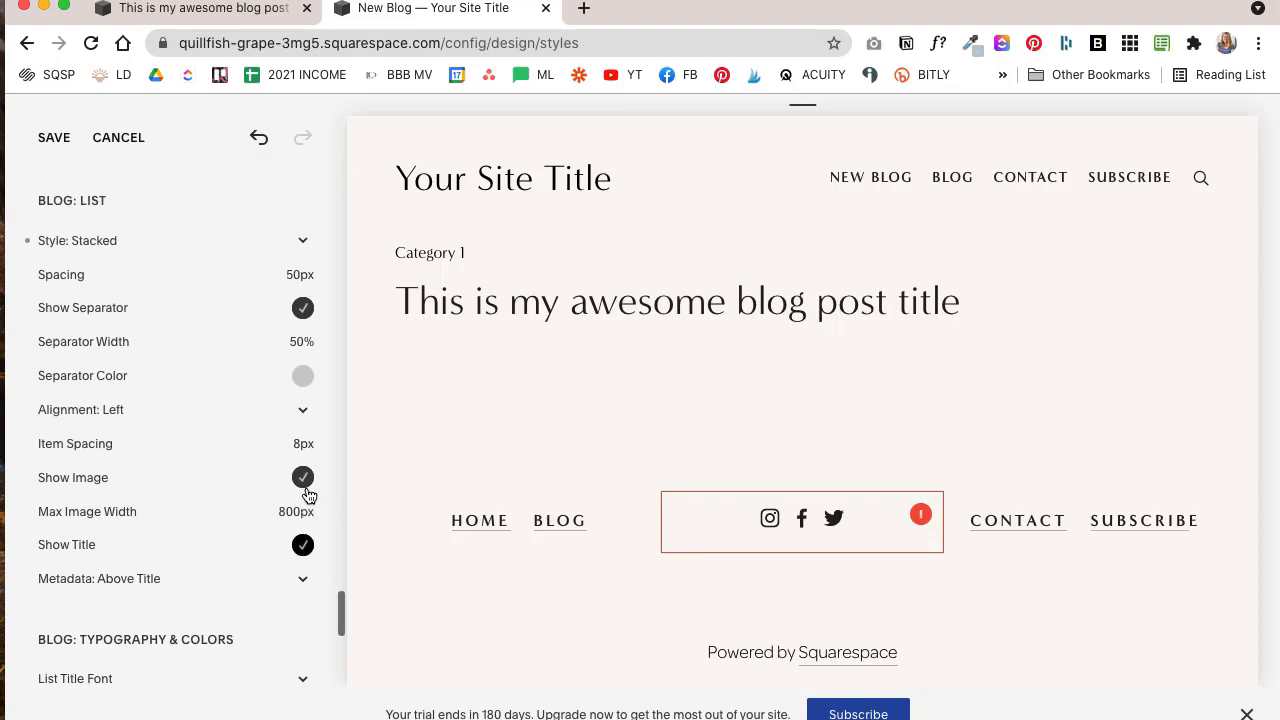
pyautogui.scroll(-2, 285, 490)
# - Set the blog list's metadata position to Below Content and save the site styles
pyautogui.click(305, 524)
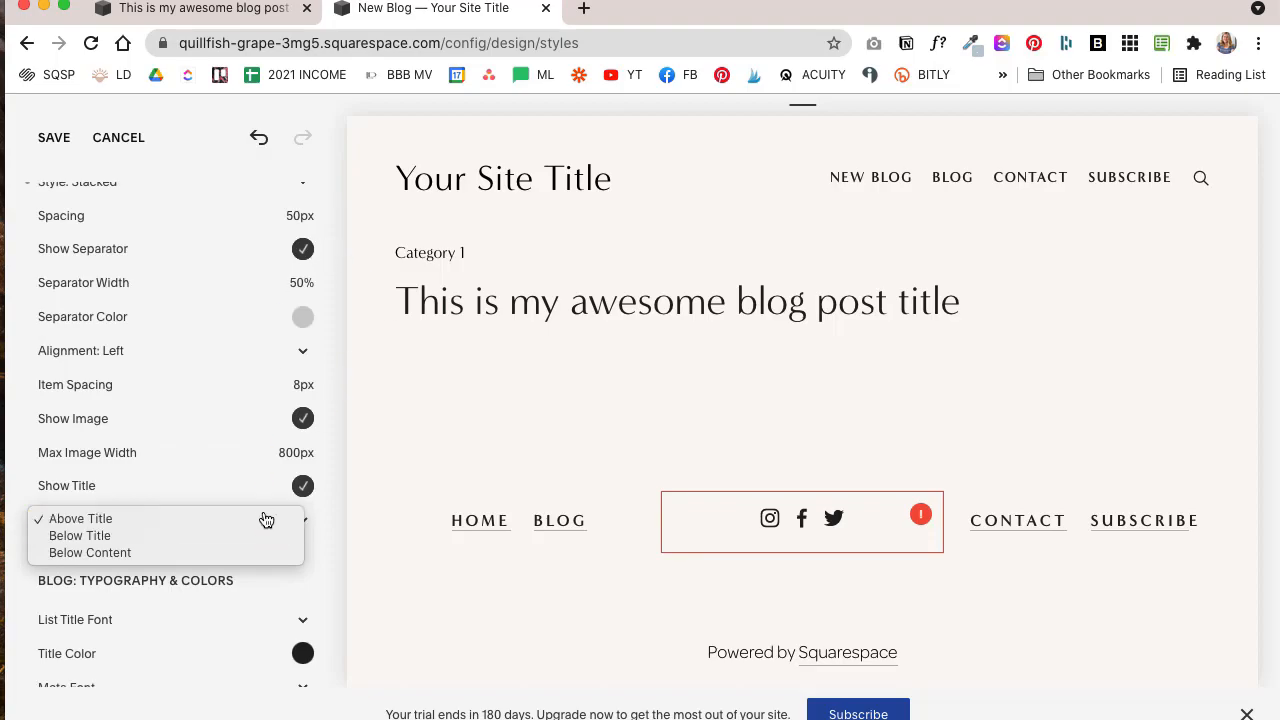
pyautogui.click(245, 535)
pyautogui.click(280, 533)
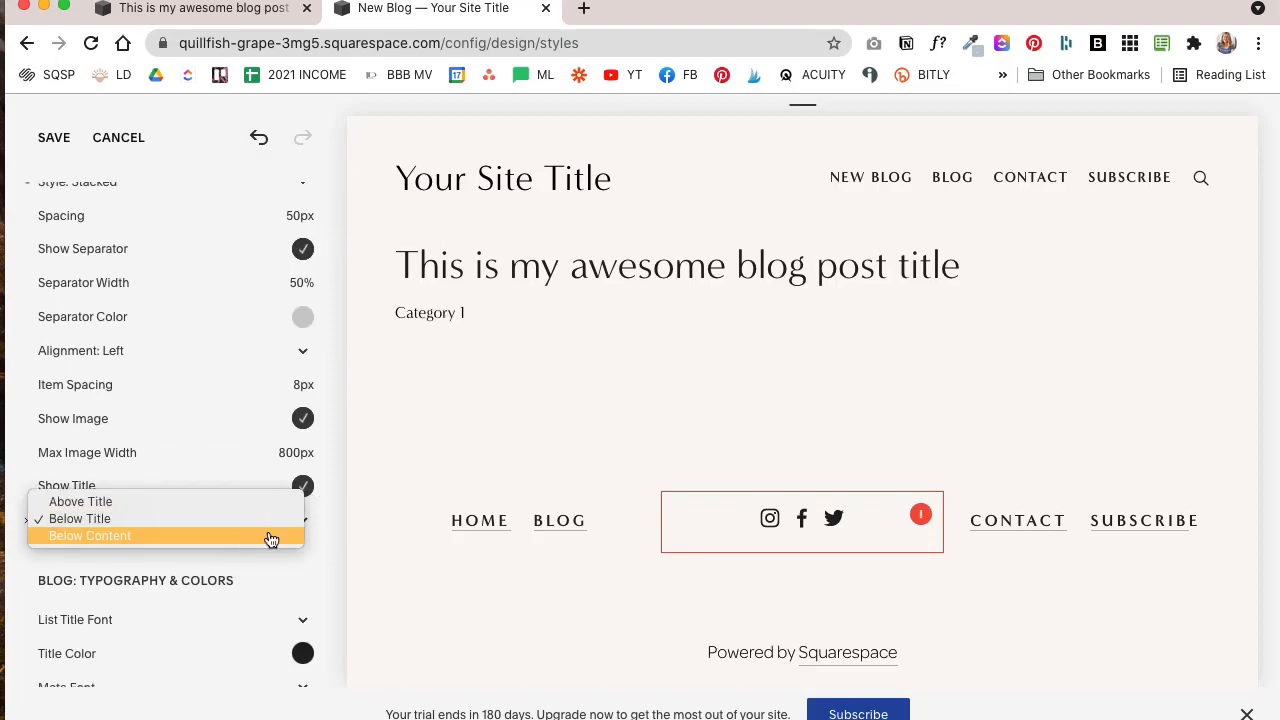
pyautogui.click(265, 537)
pyautogui.scroll(-3, 304, 540)
pyautogui.scroll(-2, 304, 529)
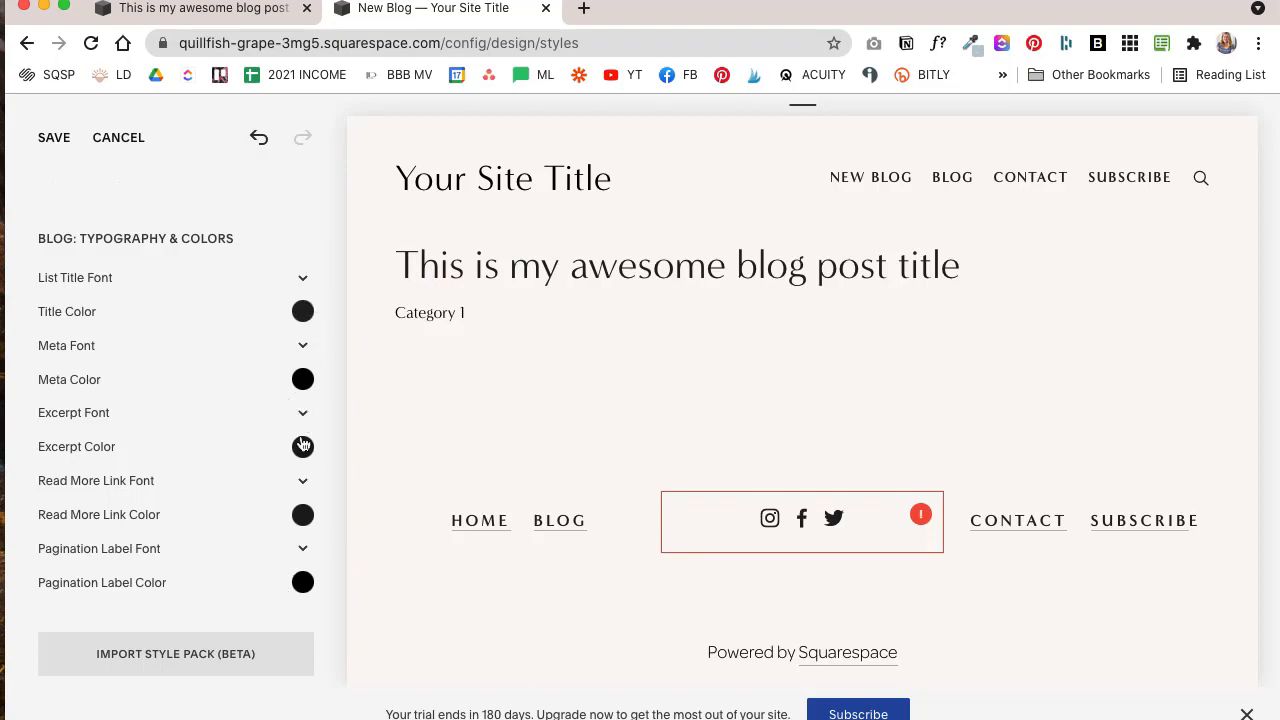
pyautogui.click(54, 140)
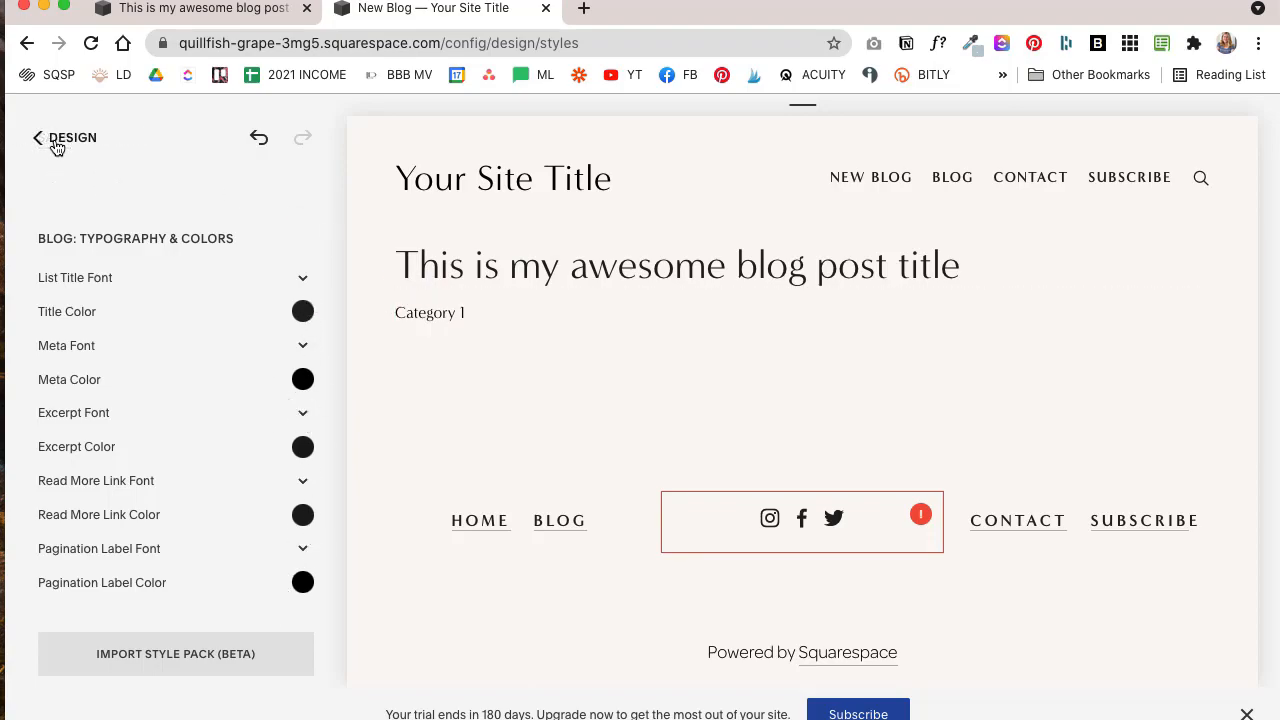
# - Open the post "This is my awesome blog post title" from the blog list and bring up the site styles for it
pyautogui.click(36, 140)
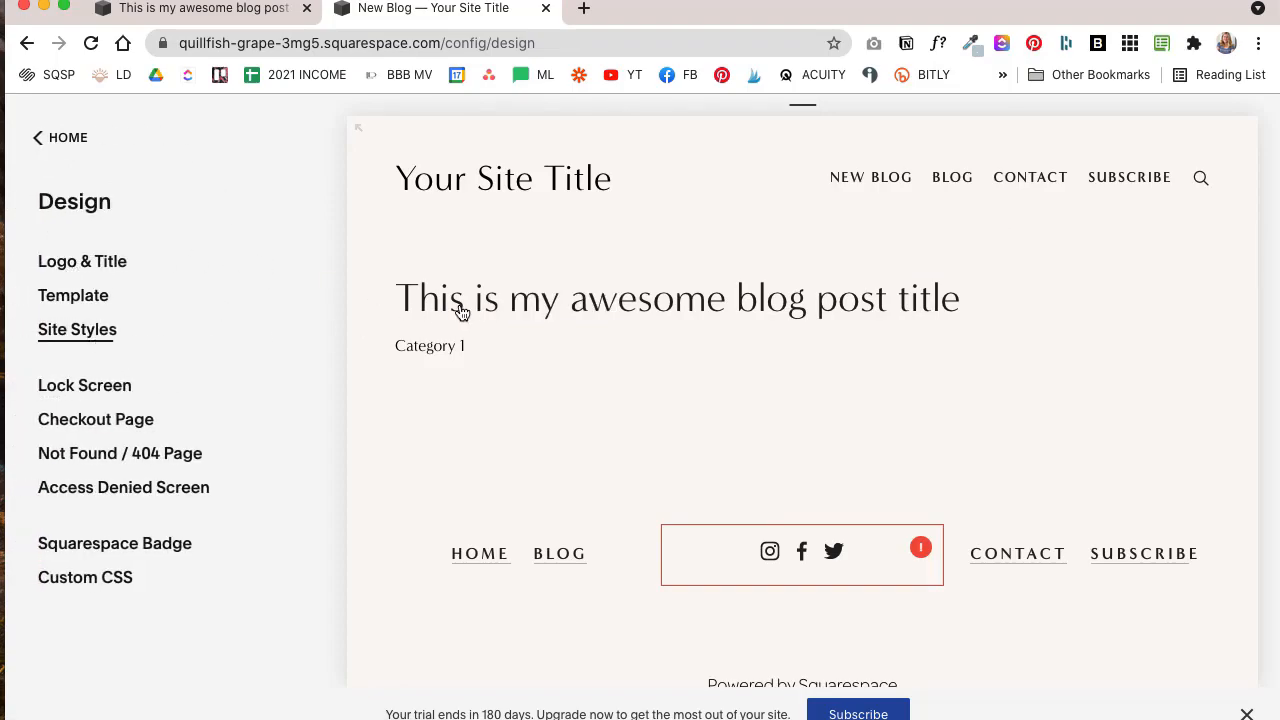
pyautogui.click(487, 313)
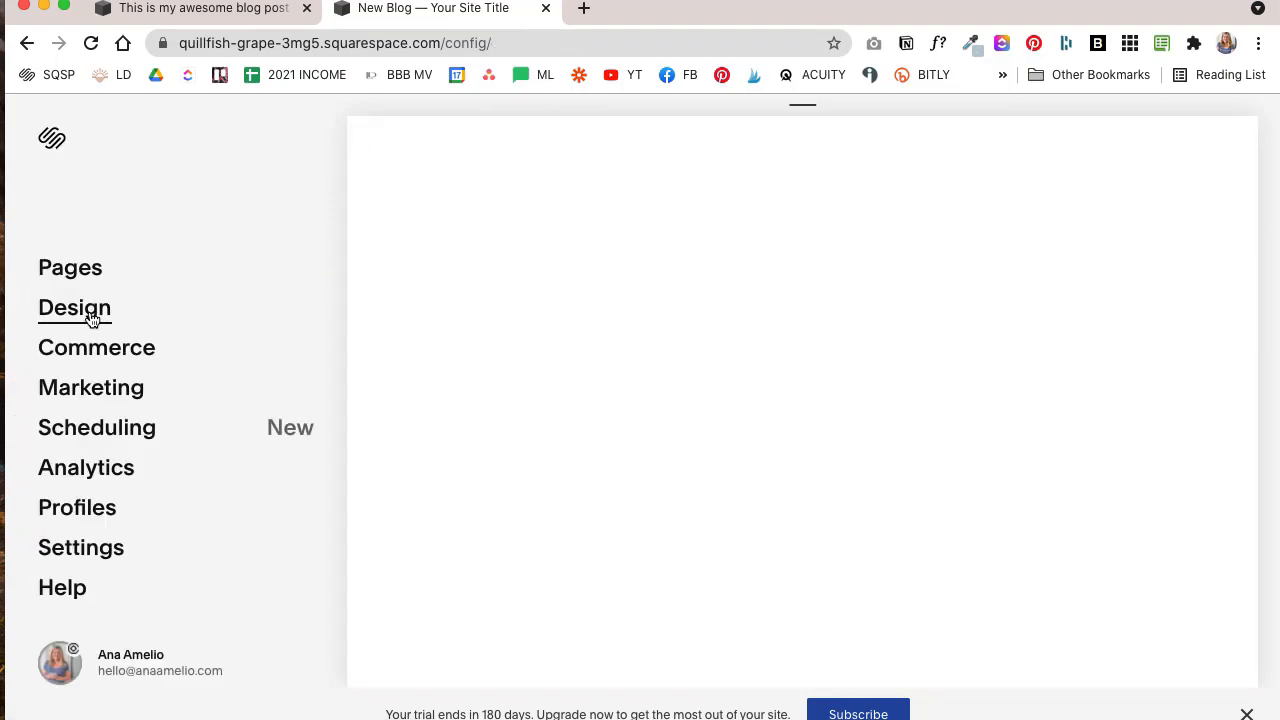
pyautogui.click(92, 318)
pyautogui.click(100, 332)
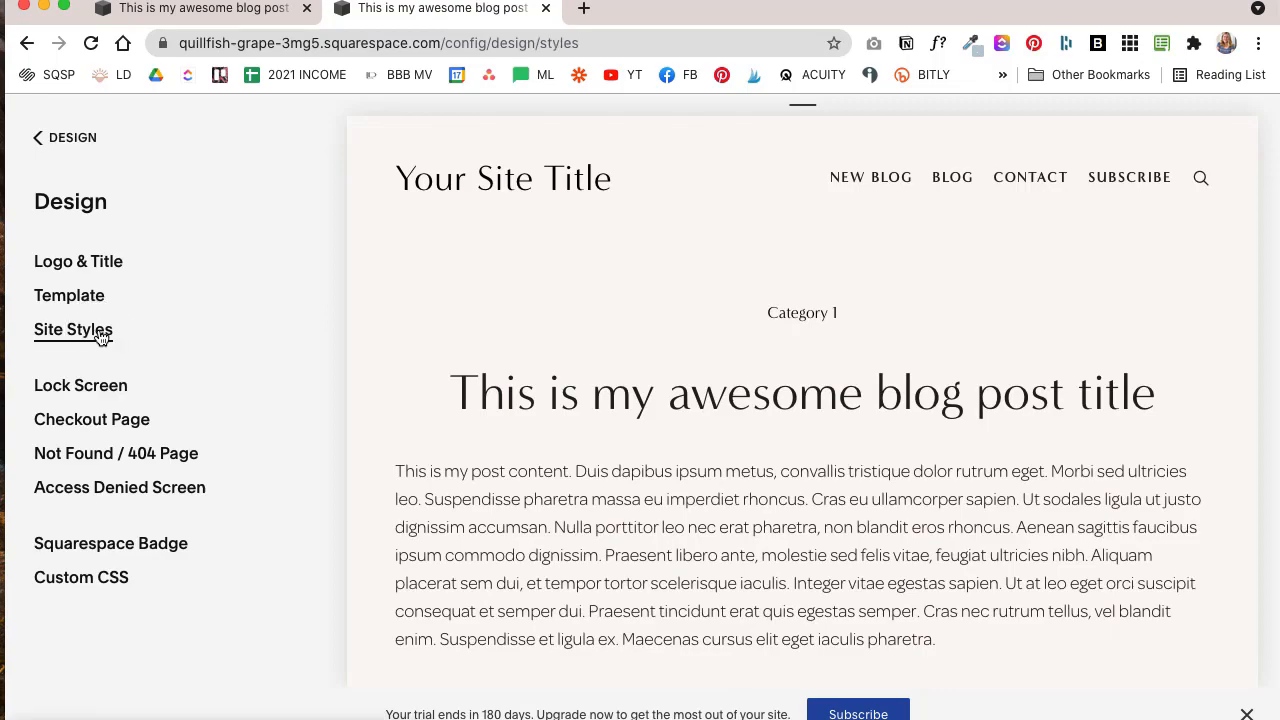
# - Examine the blog item, typography and color, and share button styles alongside the post, and return to the site's main menu
pyautogui.scroll(-10, 180, 400)
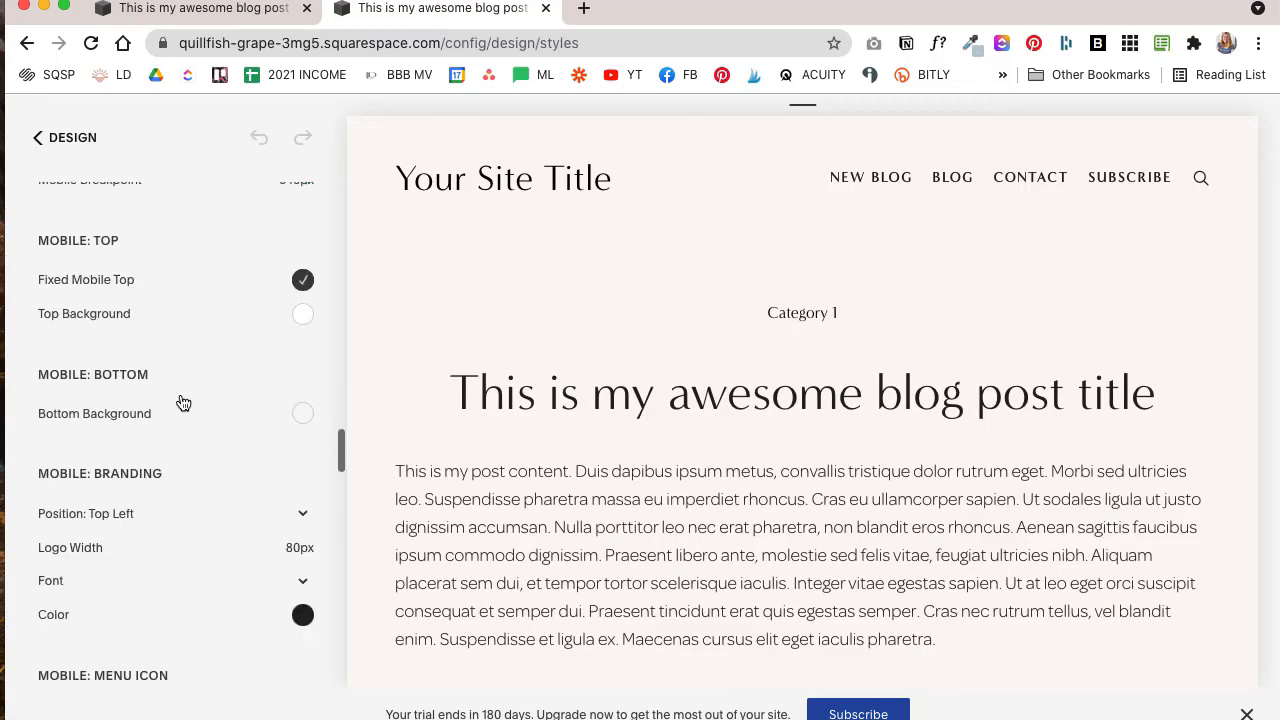
pyautogui.scroll(-10, 180, 400)
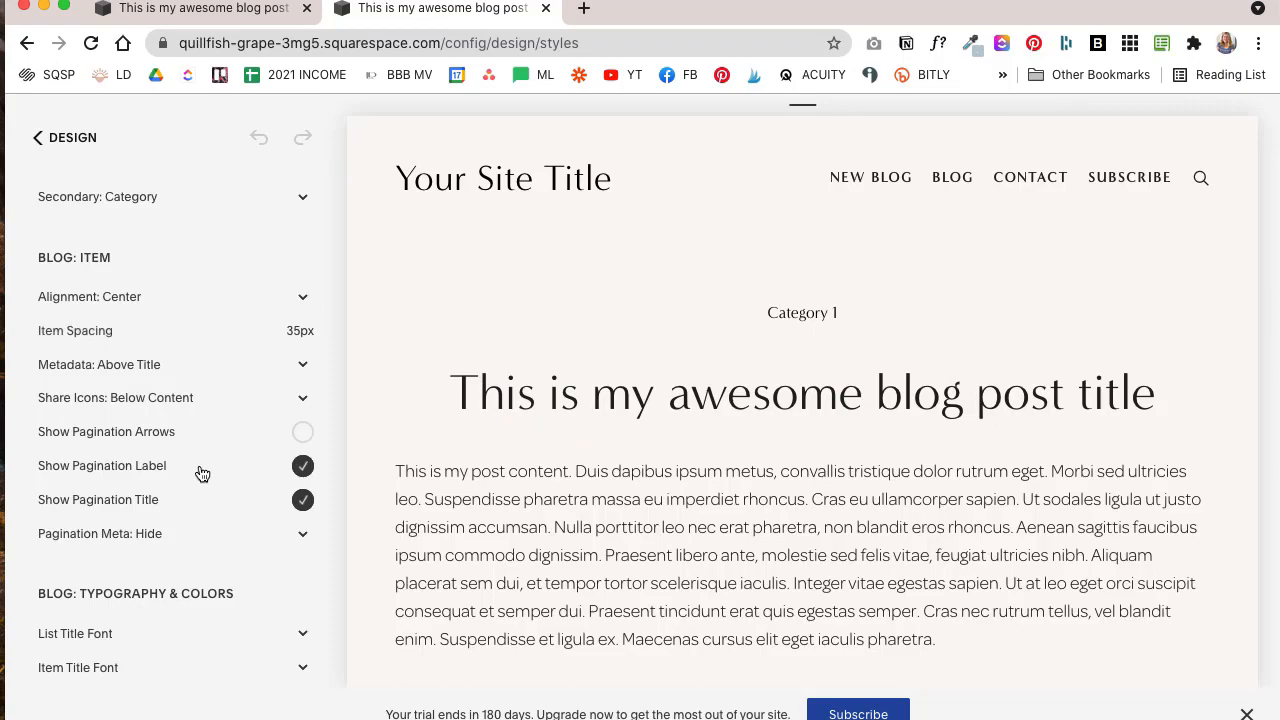
pyautogui.scroll(-2, 200, 472)
pyautogui.scroll(-4, 243, 421)
pyautogui.scroll(-5, 660, 501)
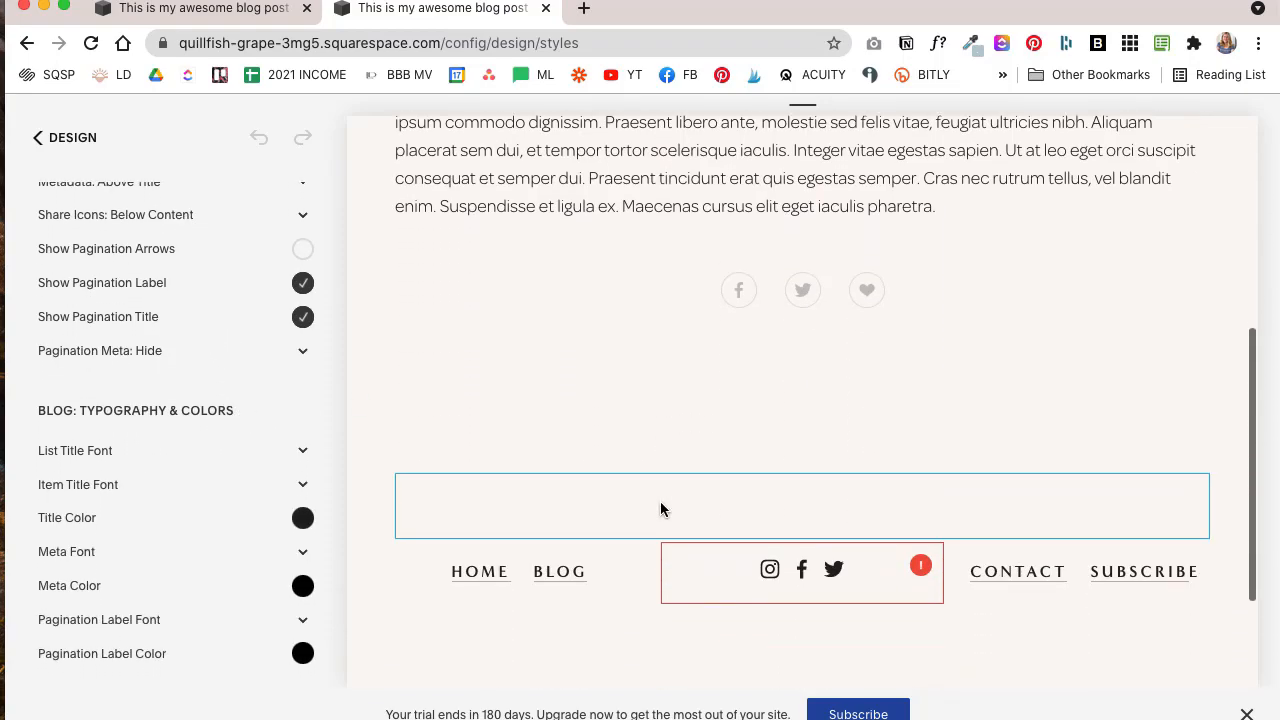
pyautogui.scroll(-4, 222, 410)
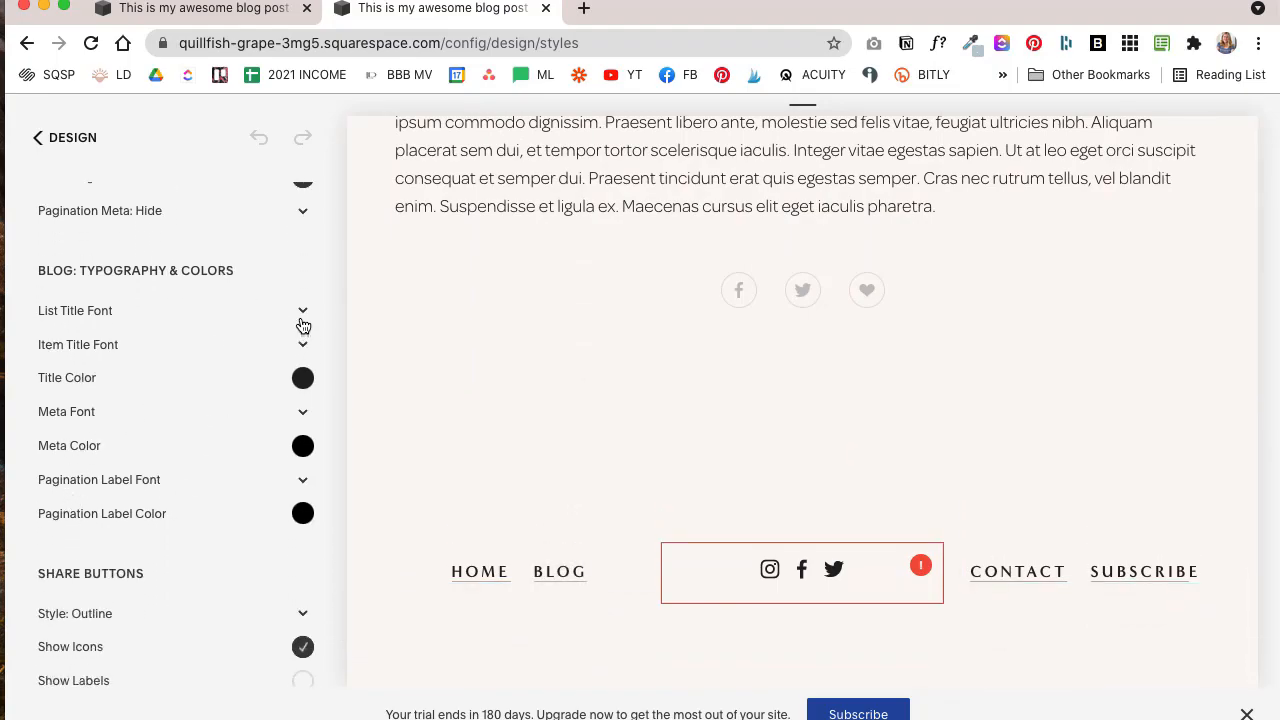
pyautogui.scroll(5, 512, 390)
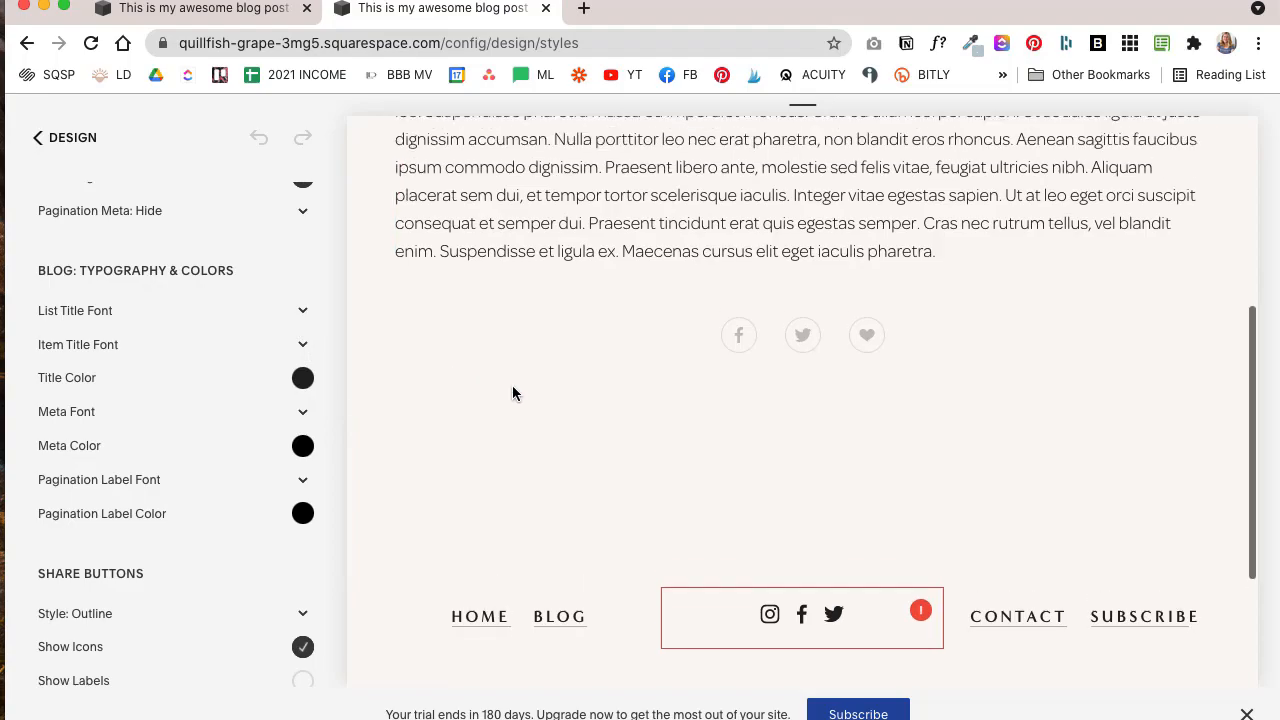
pyautogui.scroll(-2, 513, 470)
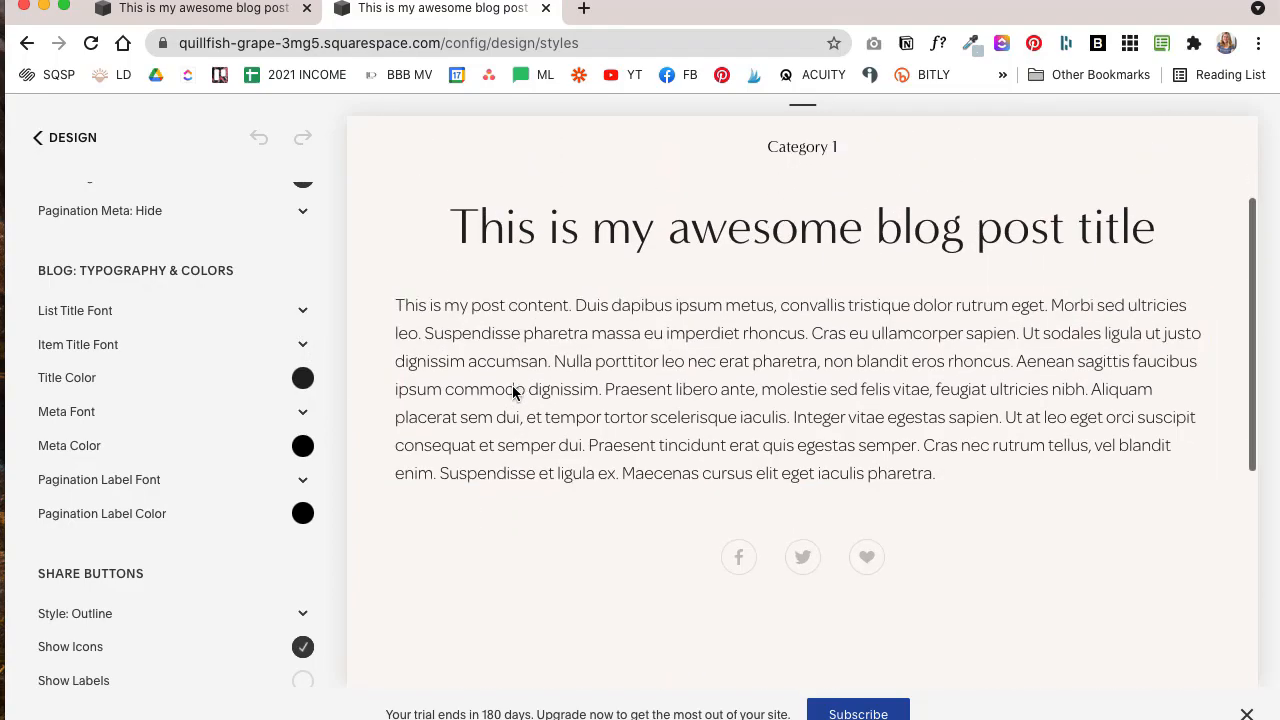
pyautogui.scroll(-10, 211, 440)
pyautogui.scroll(3, 211, 440)
pyautogui.scroll(3, 211, 440)
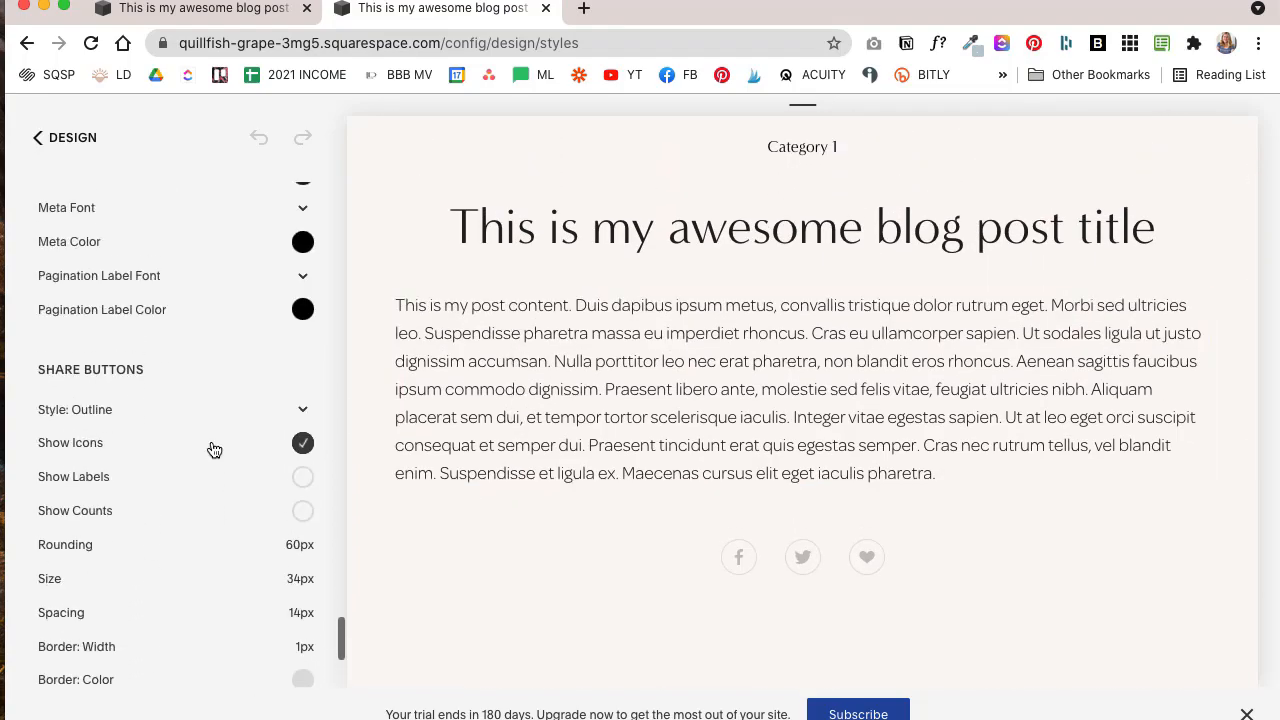
pyautogui.scroll(3, 524, 231)
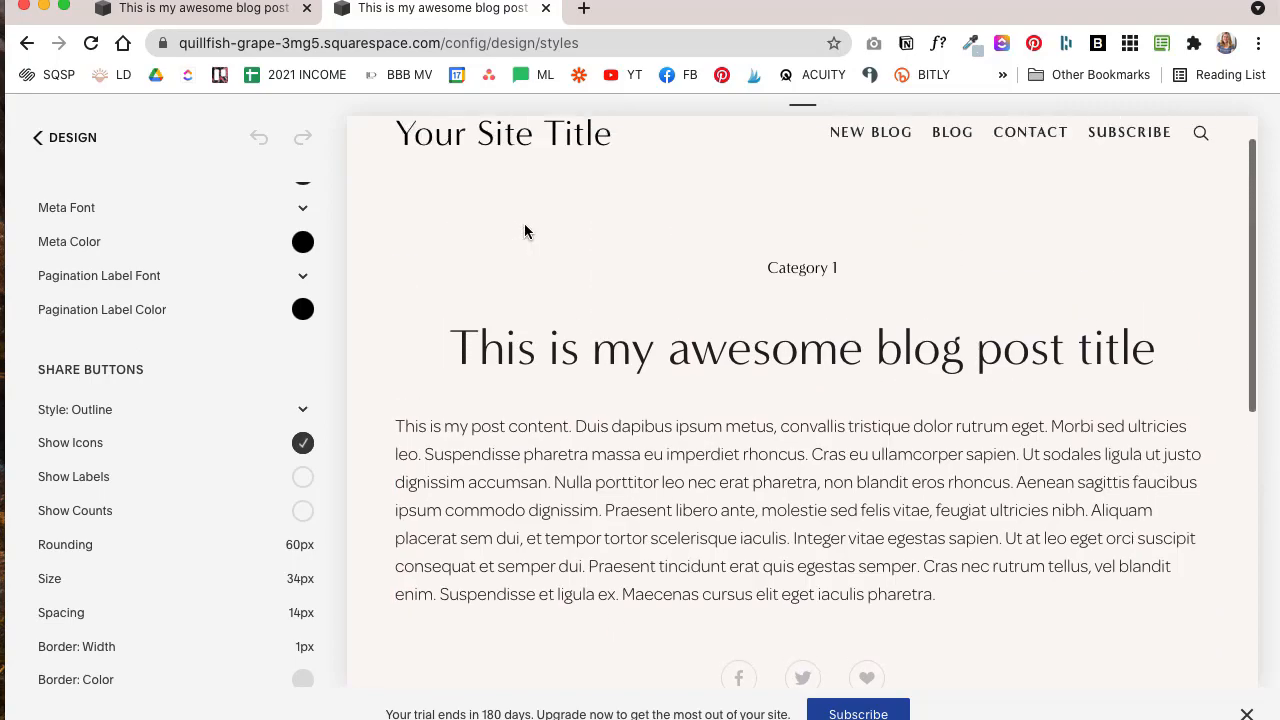
pyautogui.click(40, 139)
pyautogui.click(40, 140)
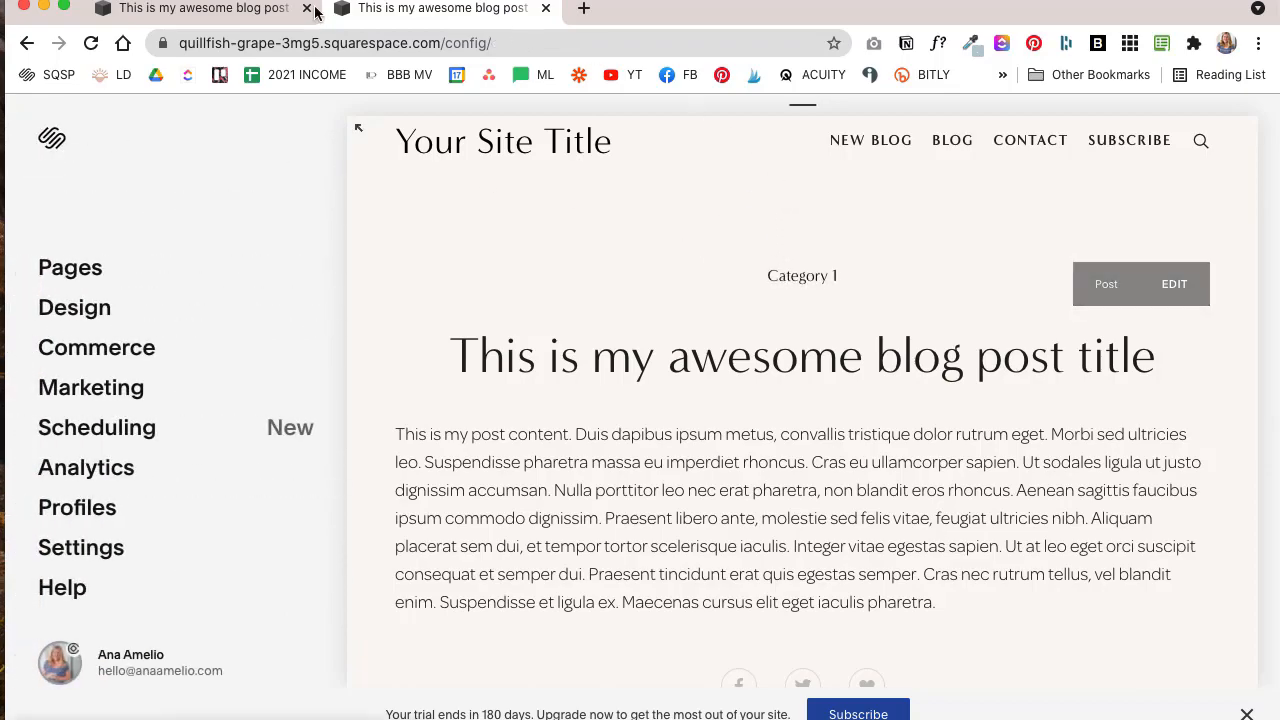
# - Look over the published post on the Clove site, from its title to the author profile and pagination, and return to the other site
pyautogui.click(214, 10)
pyautogui.scroll(-2, 604, 320)
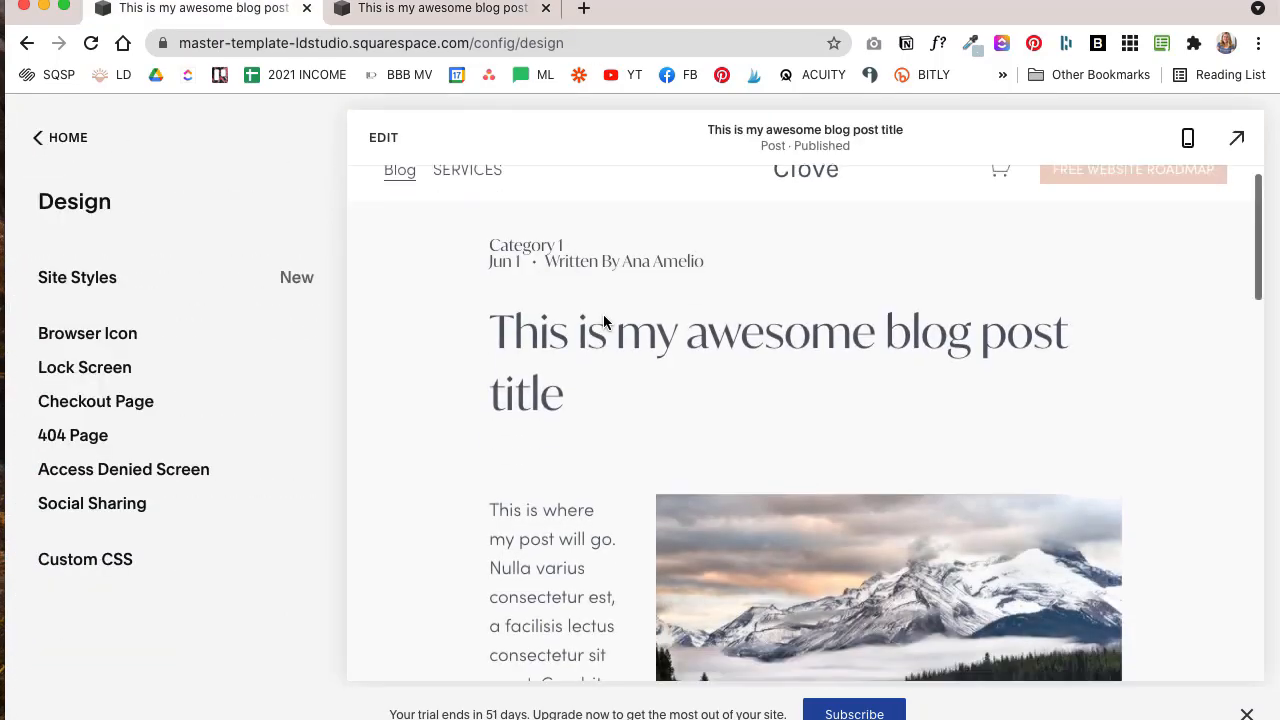
pyautogui.scroll(2, 604, 320)
pyautogui.scroll(-4, 604, 320)
pyautogui.scroll(3, 604, 320)
pyautogui.scroll(-8, 604, 316)
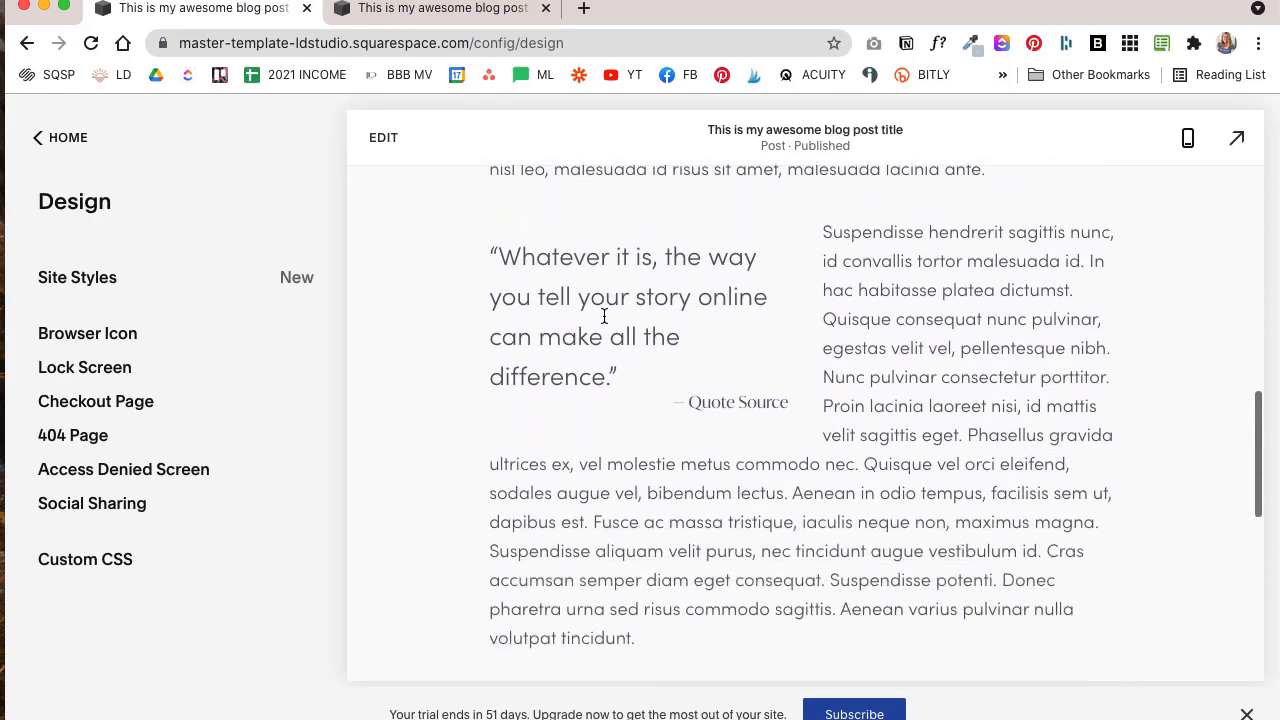
pyautogui.scroll(-5, 604, 316)
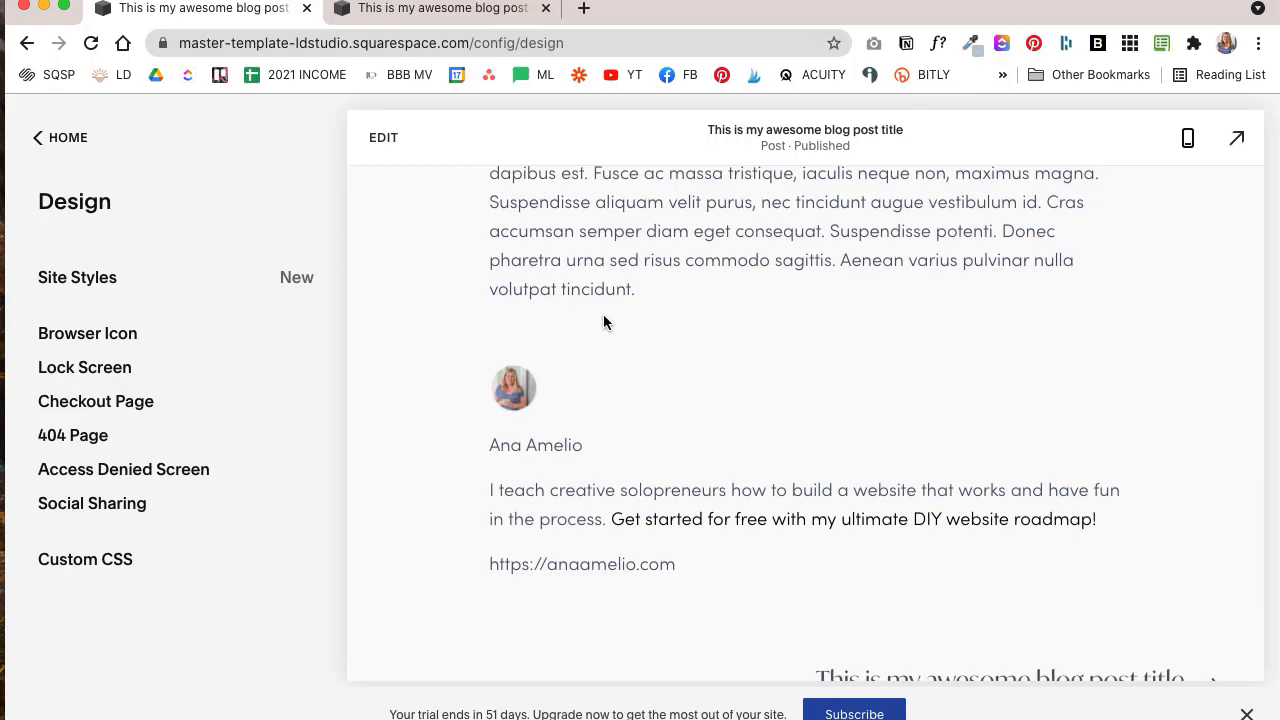
pyautogui.scroll(-3, 603, 321)
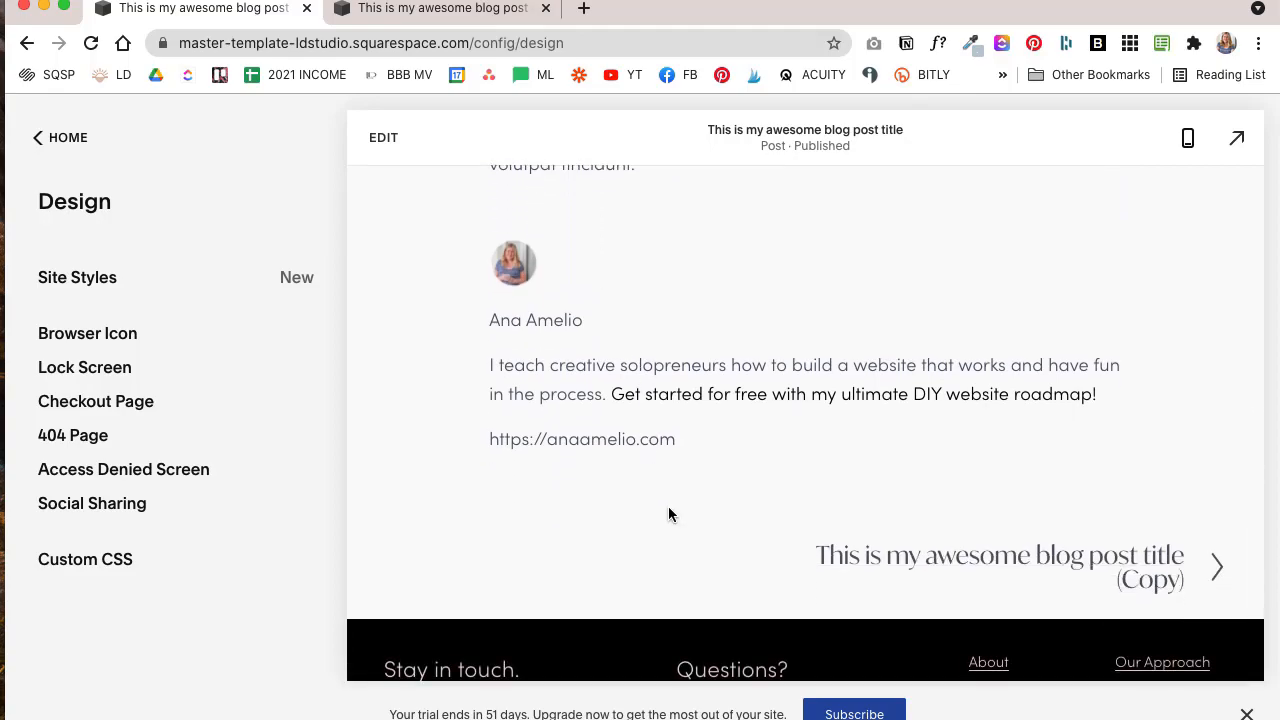
pyautogui.scroll(8, 668, 506)
pyautogui.scroll(-1, 668, 506)
pyautogui.scroll(1, 669, 508)
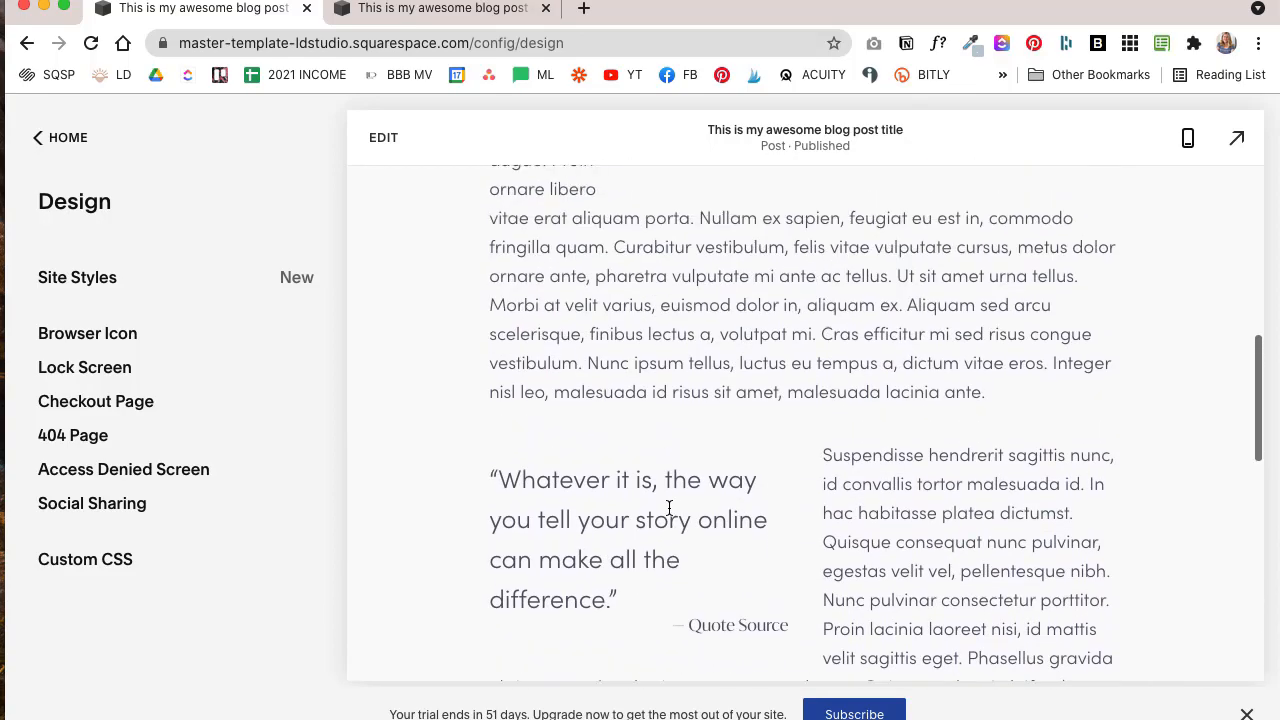
pyautogui.scroll(5, 669, 508)
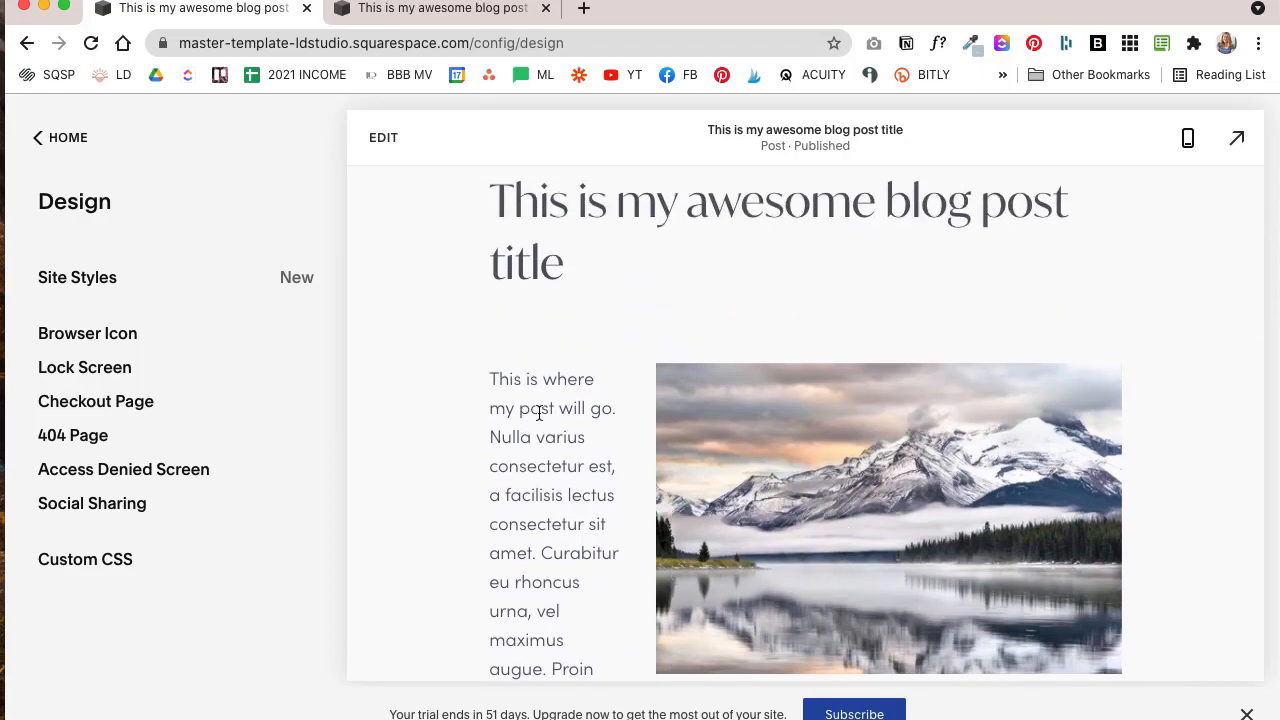
pyautogui.scroll(3, 538, 412)
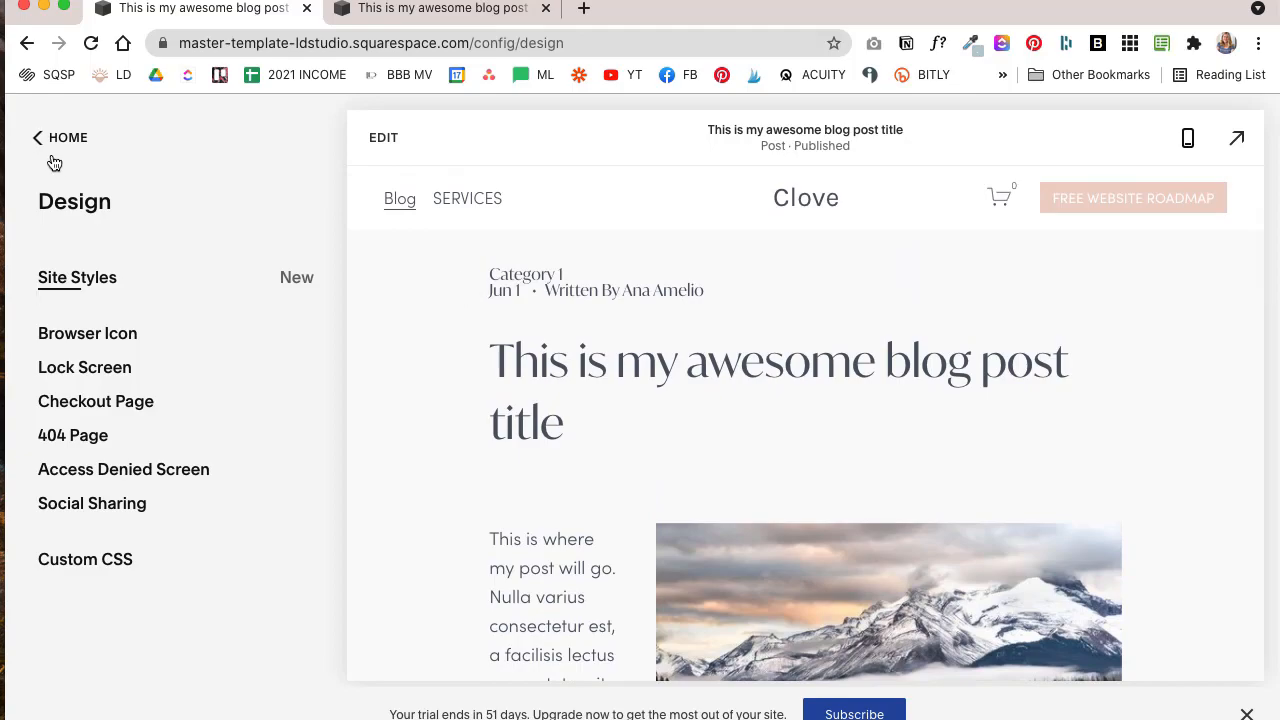
pyautogui.click(45, 148)
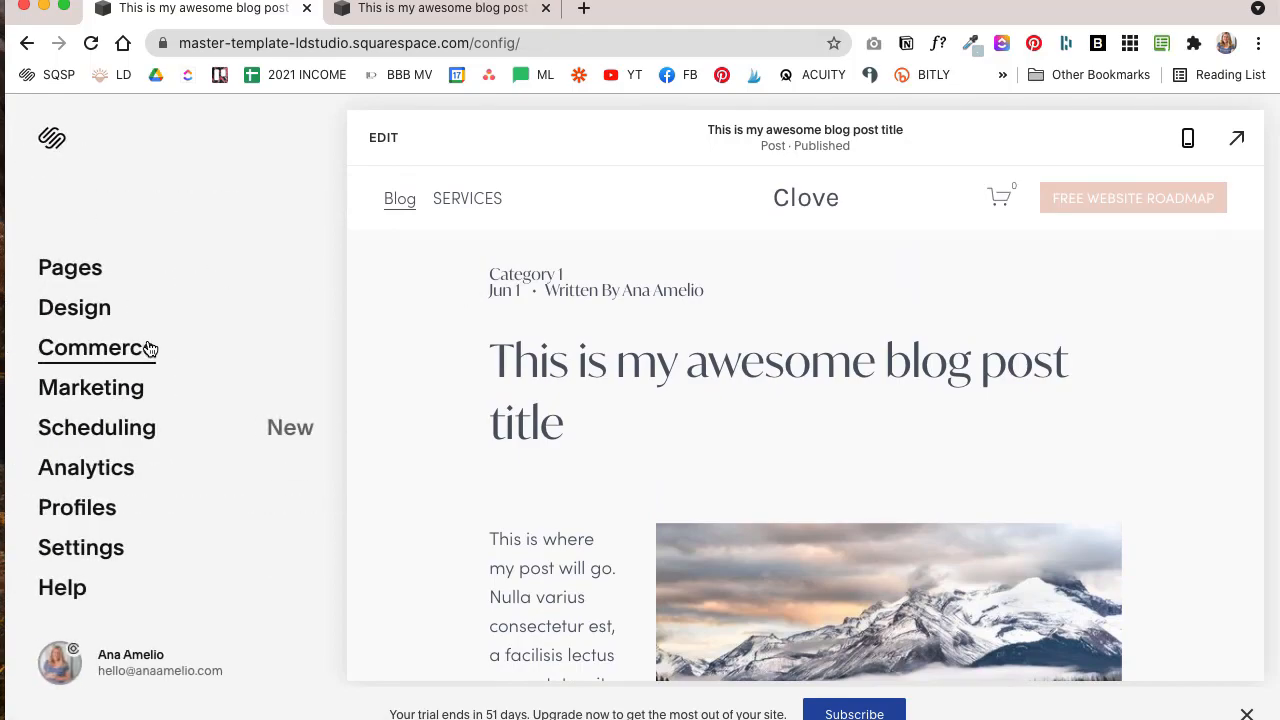
pyautogui.click(441, 12)
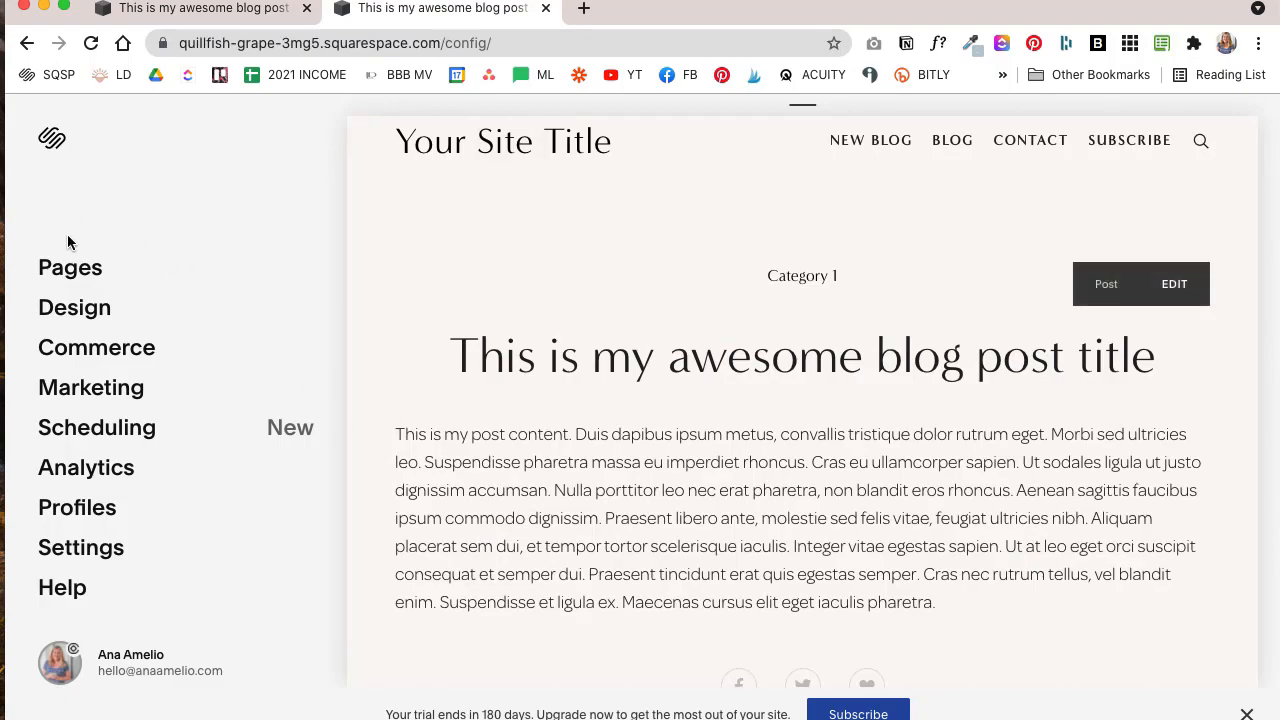